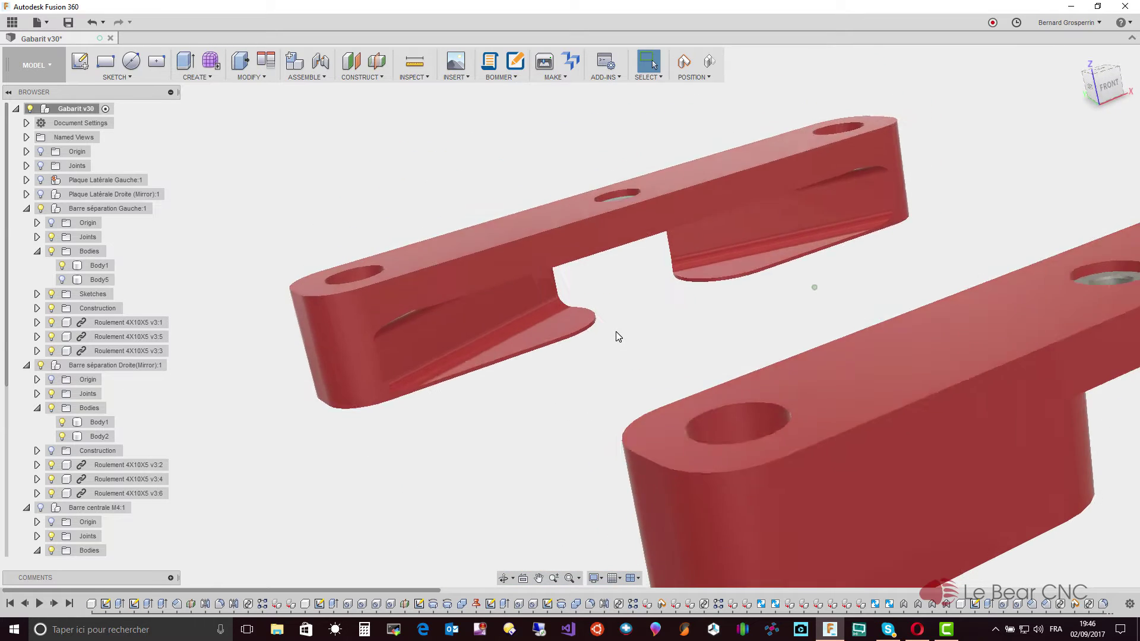
Add a 0 mm offset construction plane on the separator bar's left inner slot face
{"action": "mouse_move", "coordinate": [605, 279]}
{"action": "middle_mouse_down", "text": "shift"}
{"action": "mouse_move", "coordinate": [560, 150]}
{"action": "mouse_move", "coordinate": [435, 99]}
{"action": "middle_mouse_up", "text": "shift"}
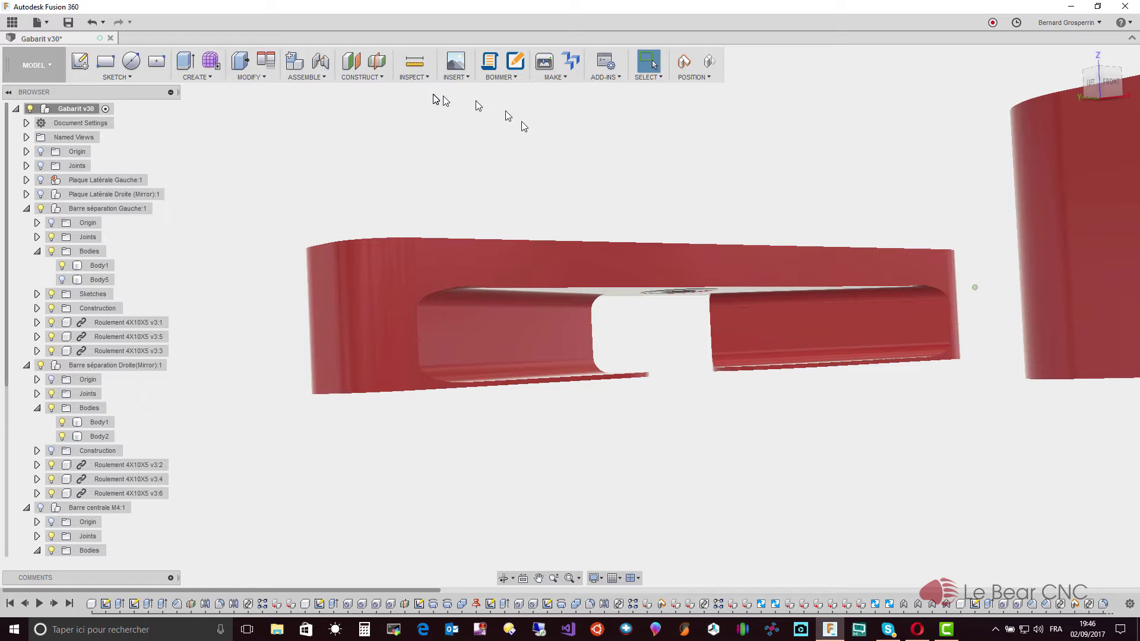
{"action": "left_click", "coordinate": [371, 77]}
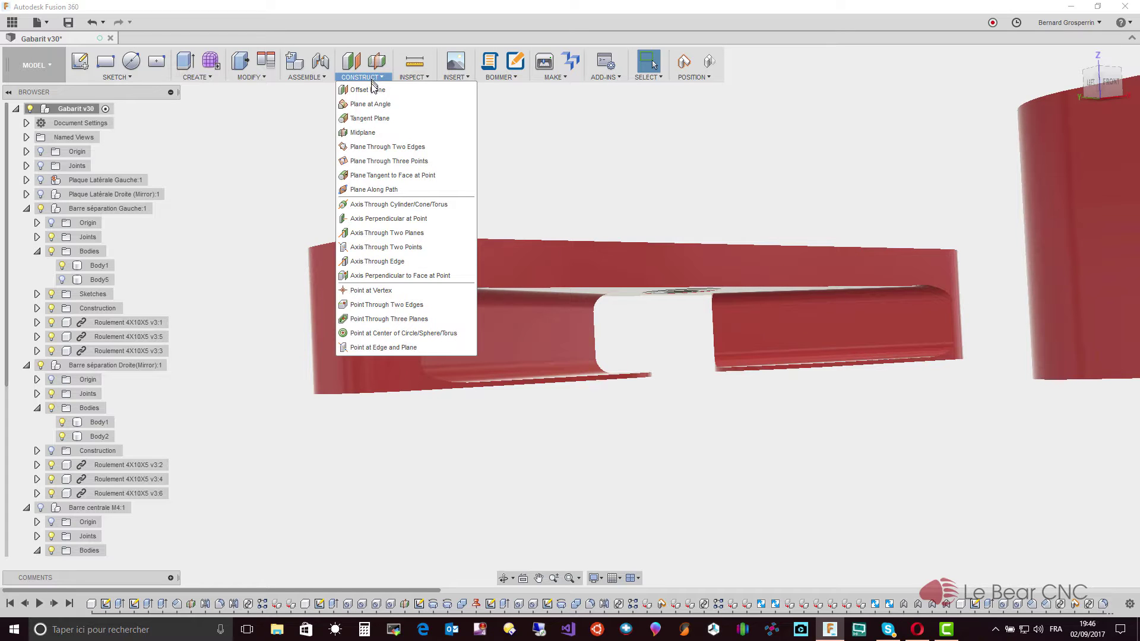
{"action": "left_click", "coordinate": [372, 90]}
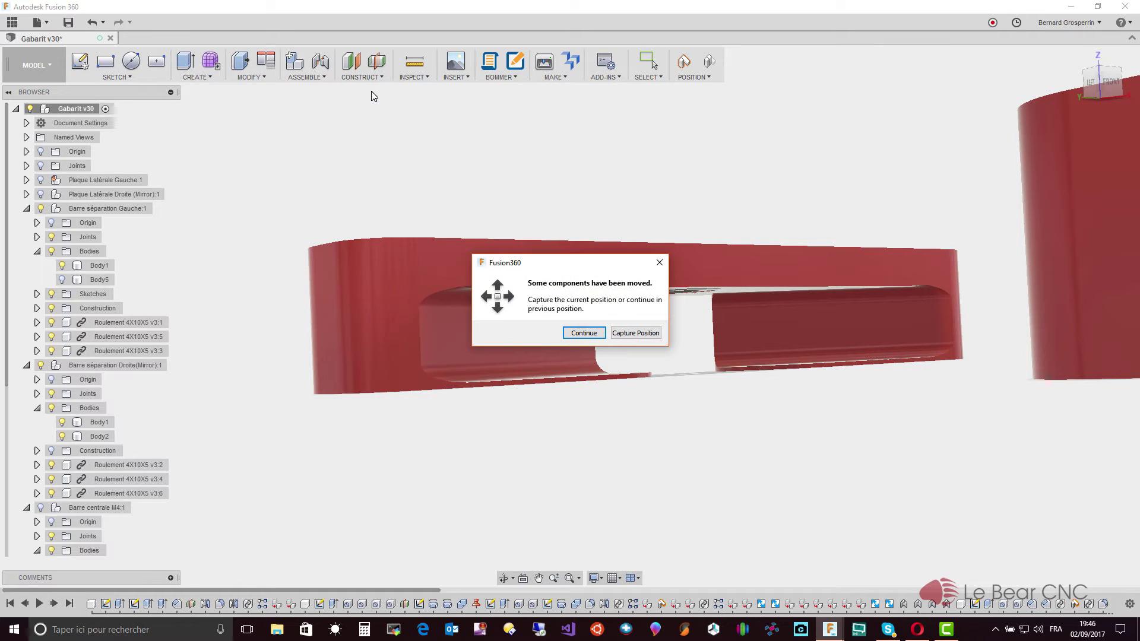
{"action": "left_click", "coordinate": [646, 337]}
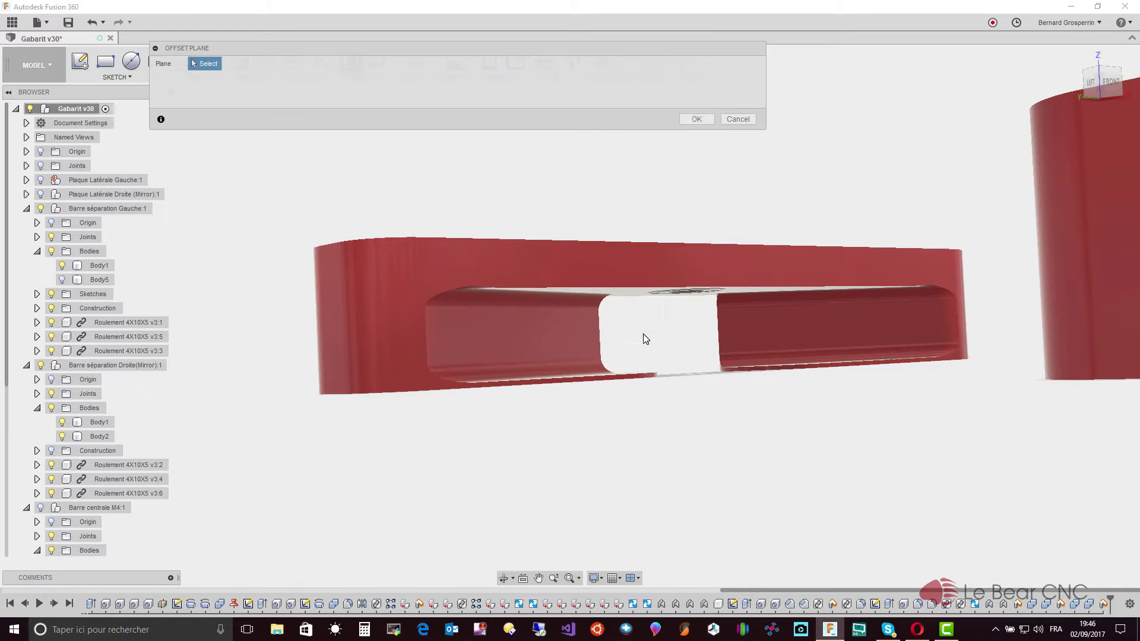
{"action": "left_click", "coordinate": [544, 348]}
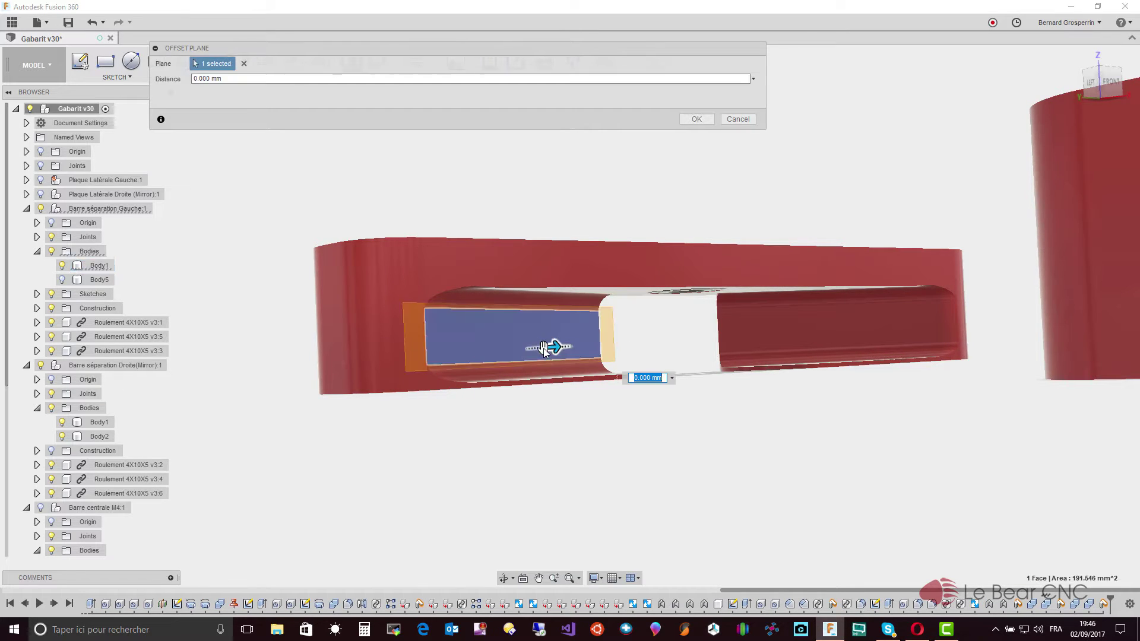
{"action": "key", "text": "Return"}
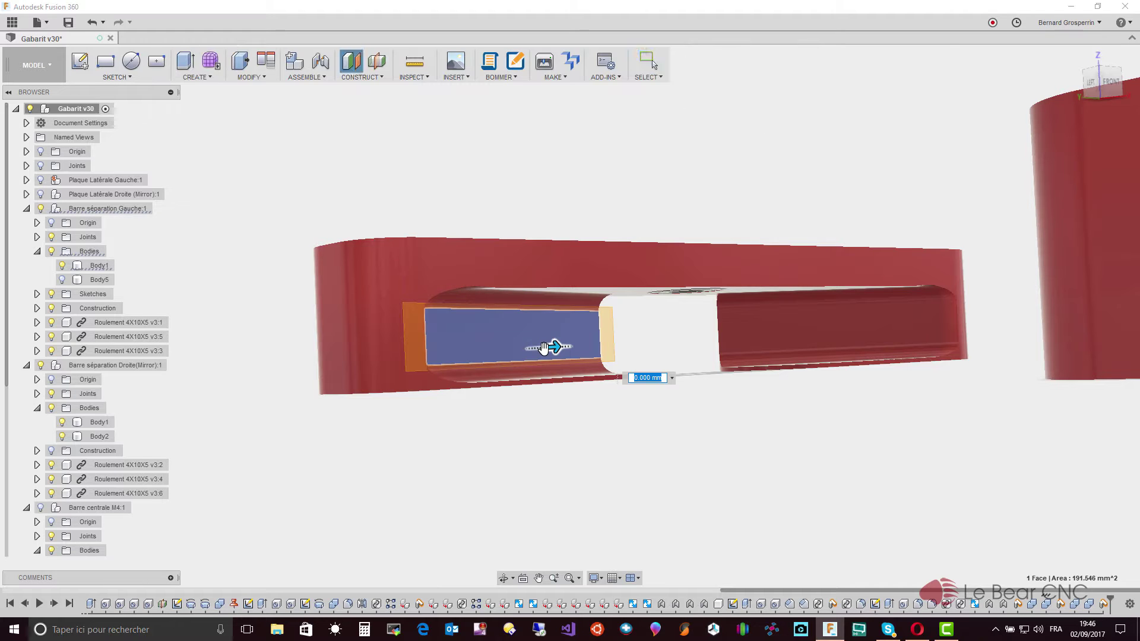
Add a second 0 mm offset construction plane on the right inner slot face
{"action": "left_click", "coordinate": [387, 77]}
{"action": "left_click", "coordinate": [385, 95]}
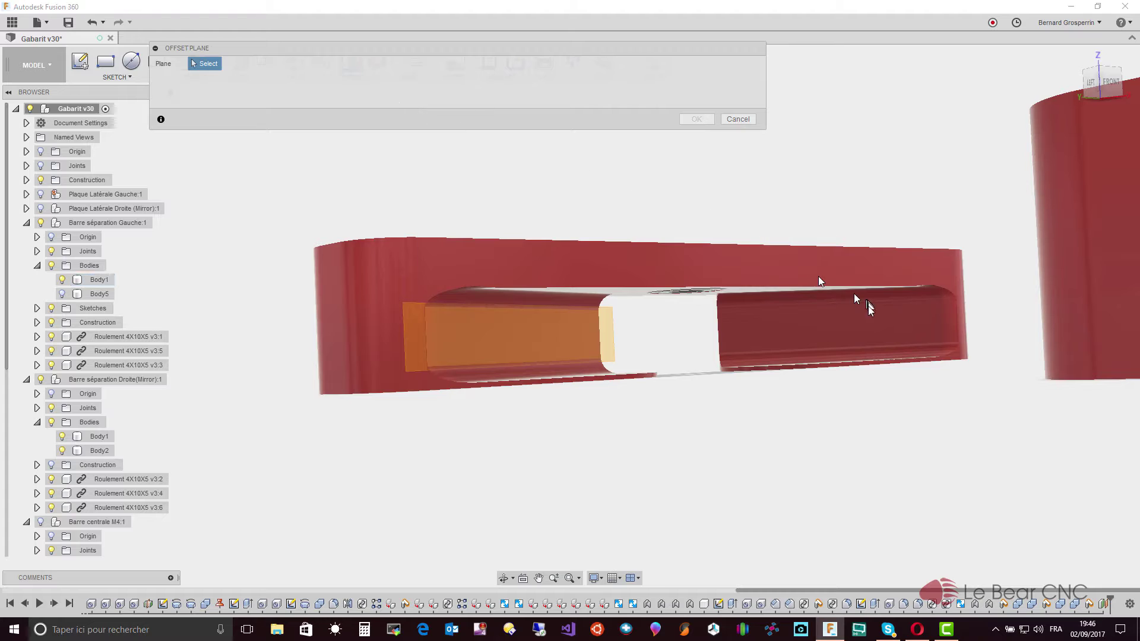
{"action": "left_click", "coordinate": [829, 320]}
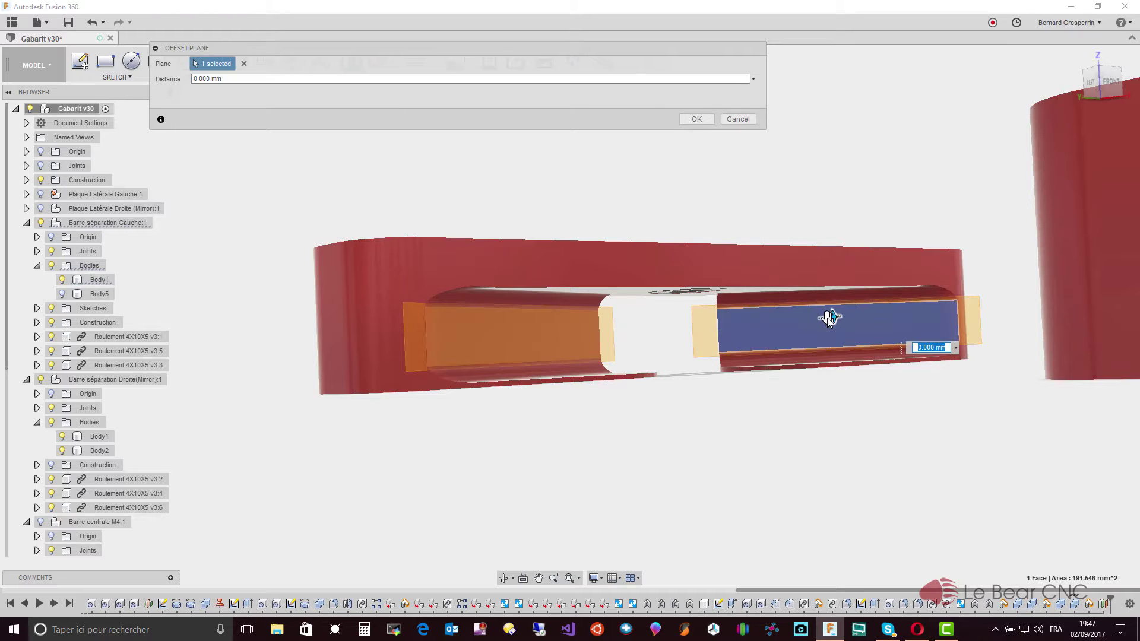
{"action": "key", "text": "Return"}
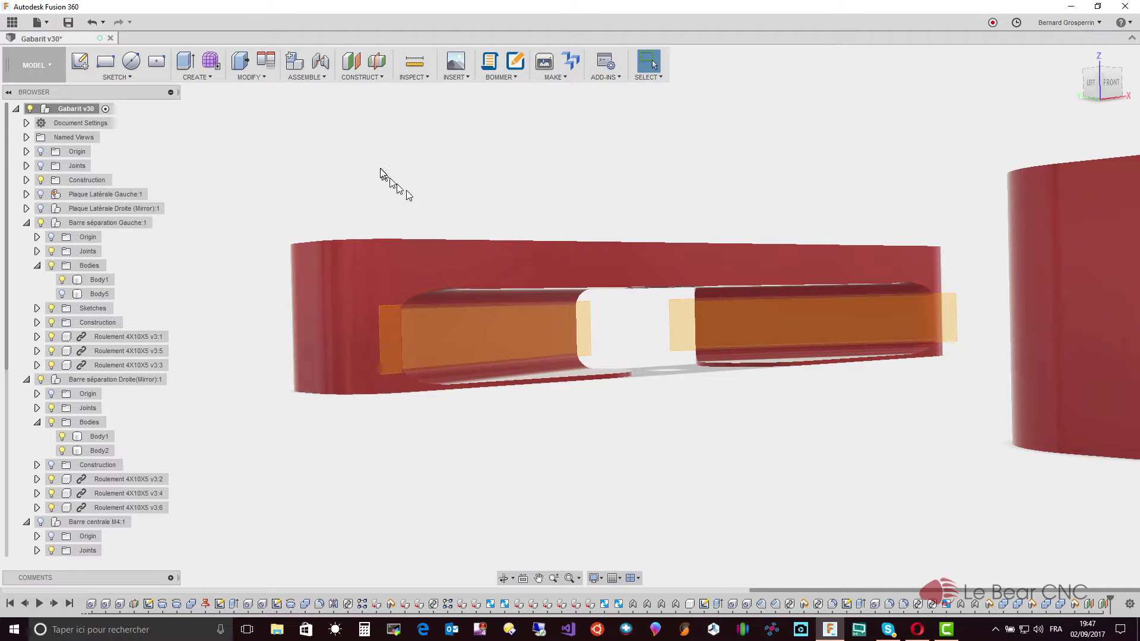
{"action": "left_click", "coordinate": [265, 79]}
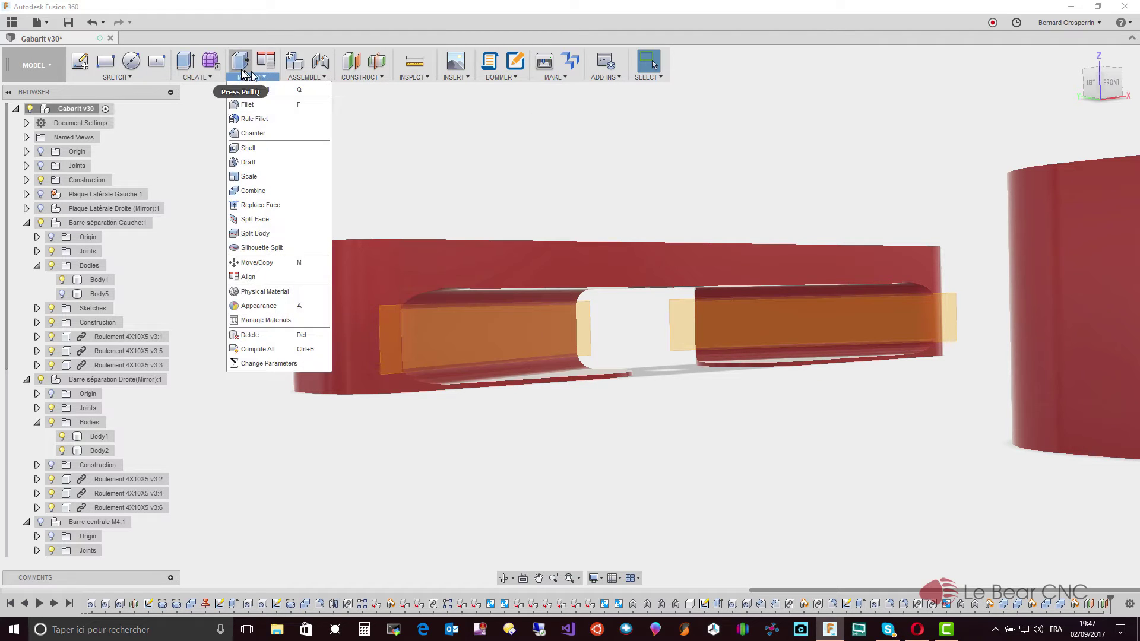
Split the separator bar's Body1 with the left construction plane
{"action": "left_click", "coordinate": [268, 235]}
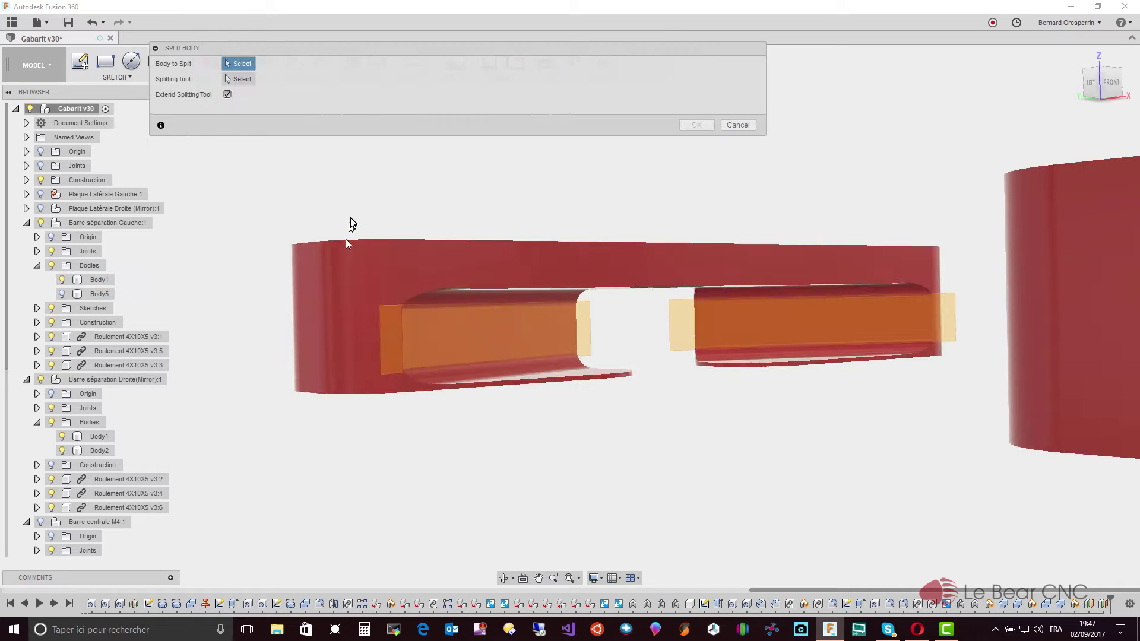
{"action": "left_click", "coordinate": [352, 284]}
{"action": "middle_click_drag", "start_coordinate": [353, 284], "coordinate": [437, 279], "text": "shift"}
{"action": "scroll", "coordinate": [435, 278], "scroll_direction": "up", "scroll_amount": 1}
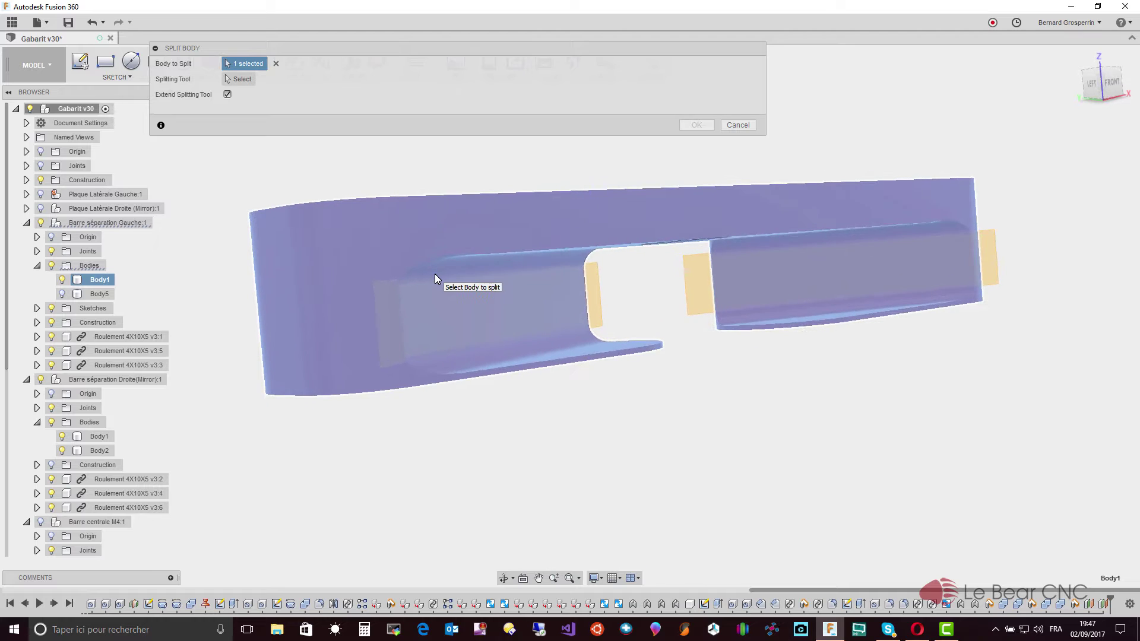
{"action": "scroll", "coordinate": [435, 278], "scroll_direction": "up", "scroll_amount": 1}
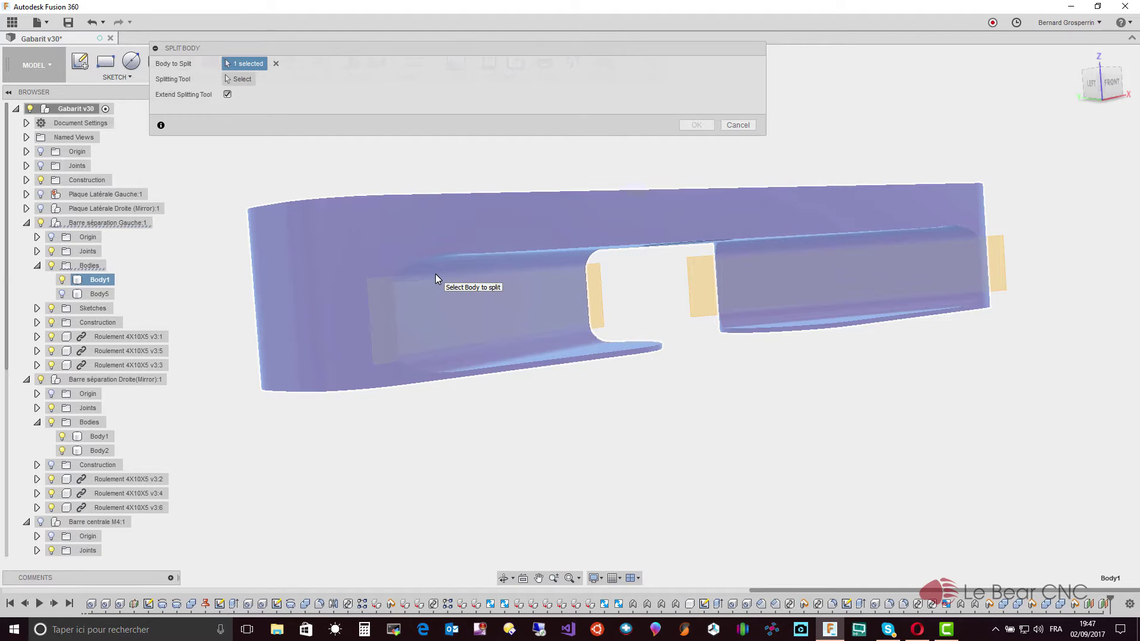
{"action": "left_click", "coordinate": [242, 82]}
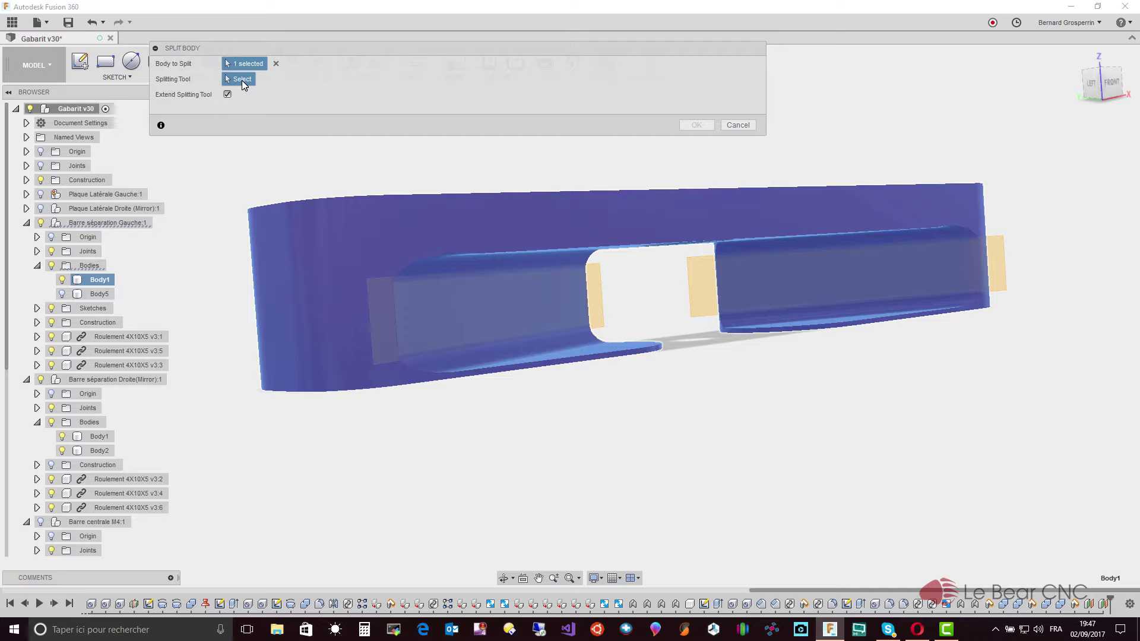
{"action": "left_click", "coordinate": [387, 321]}
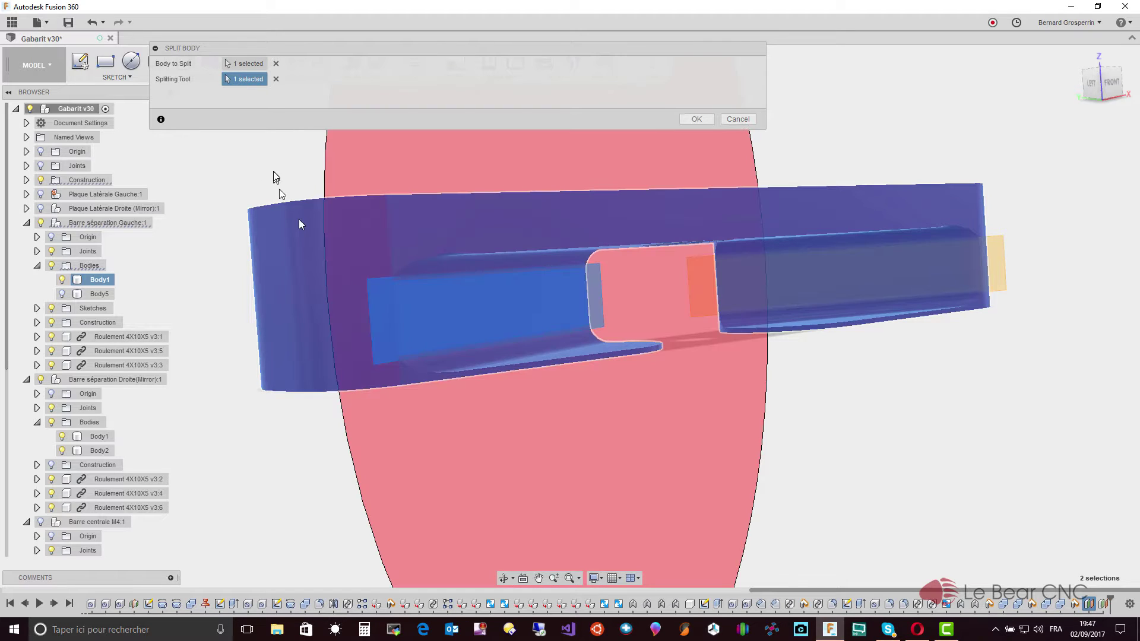
{"action": "left_click", "coordinate": [698, 119]}
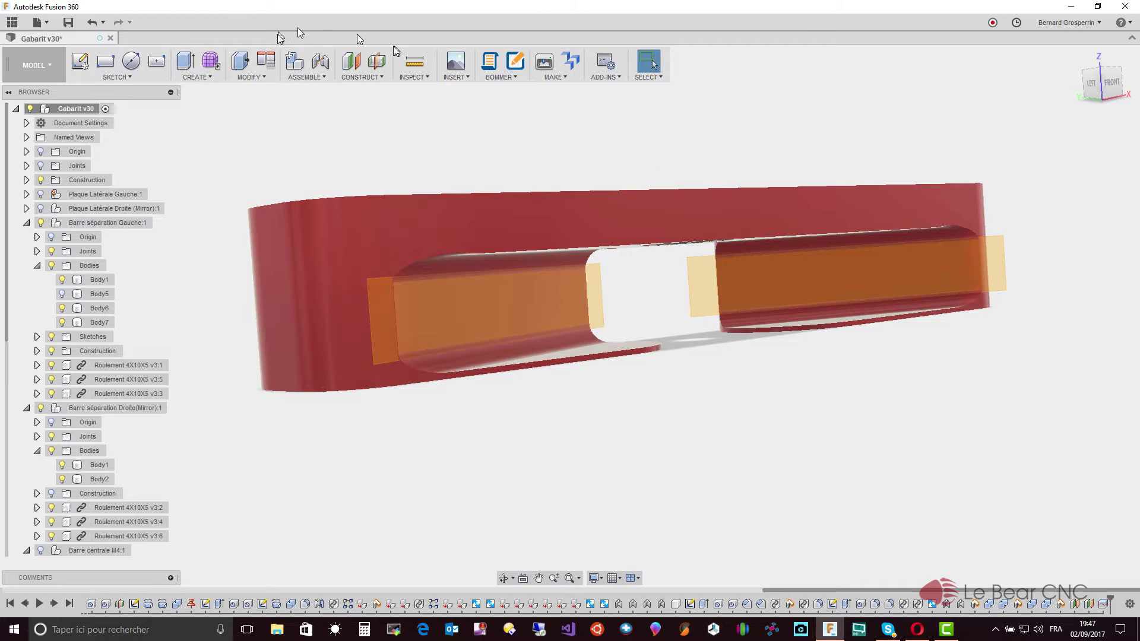
Split Body7 with the right construction plane, creating Body8 and Body9
{"action": "left_click", "coordinate": [268, 77]}
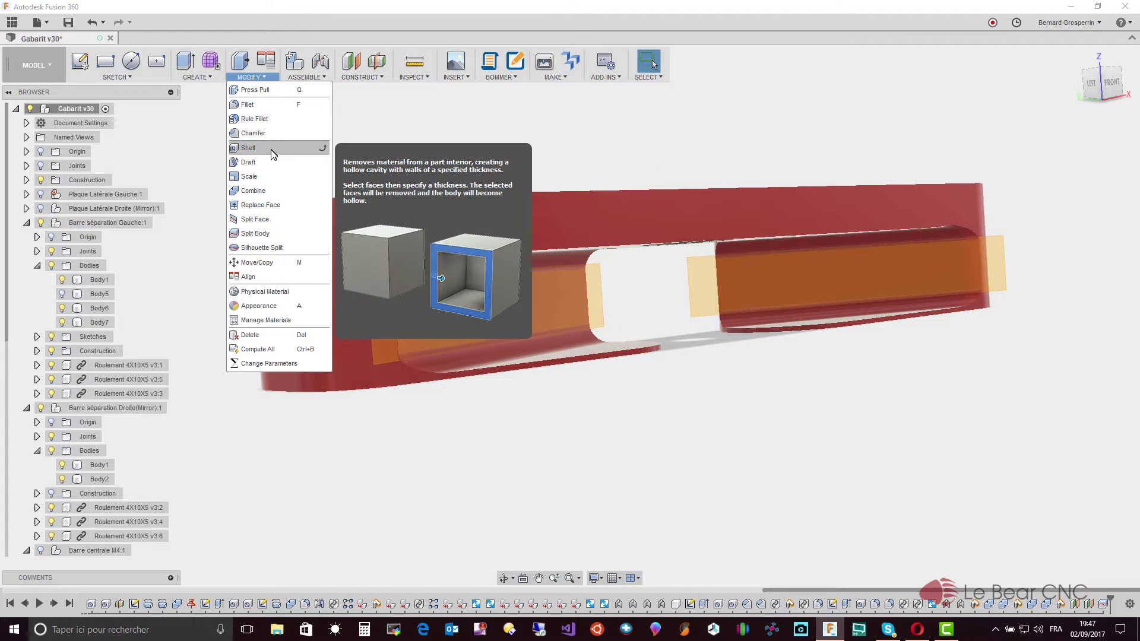
{"action": "left_click", "coordinate": [261, 234]}
{"action": "left_click", "coordinate": [721, 226]}
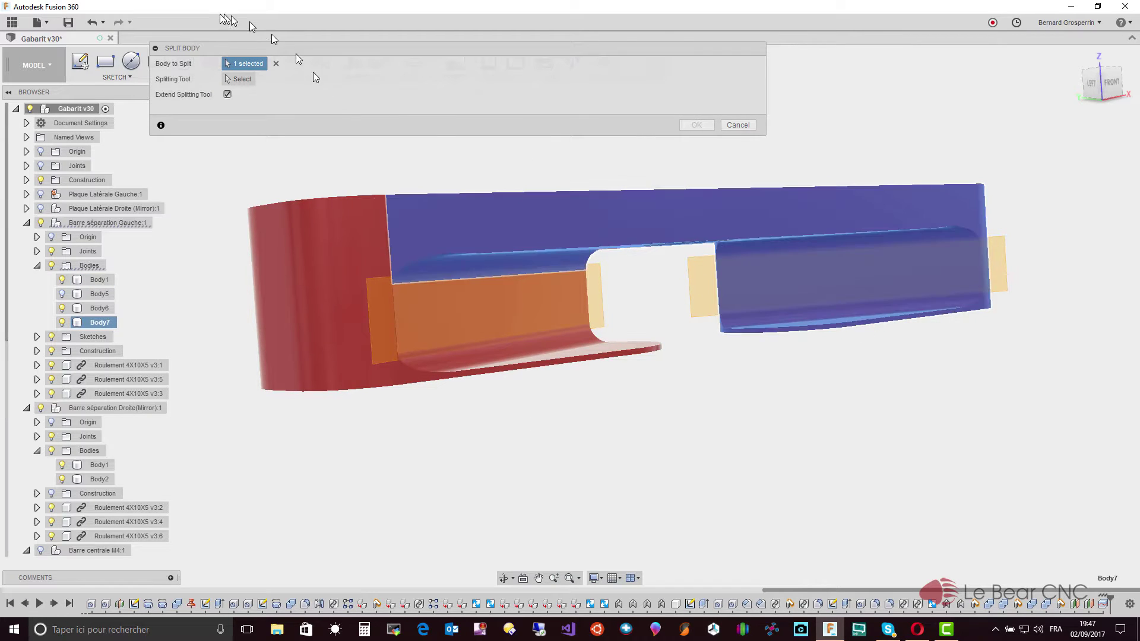
{"action": "left_click", "coordinate": [239, 79]}
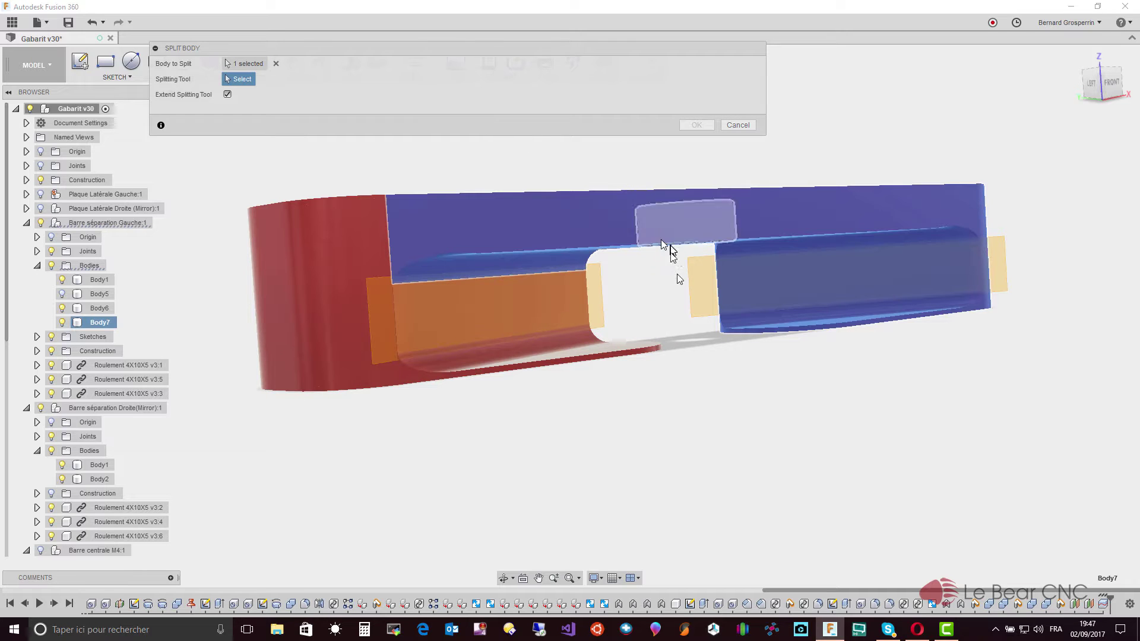
{"action": "left_click", "coordinate": [701, 290]}
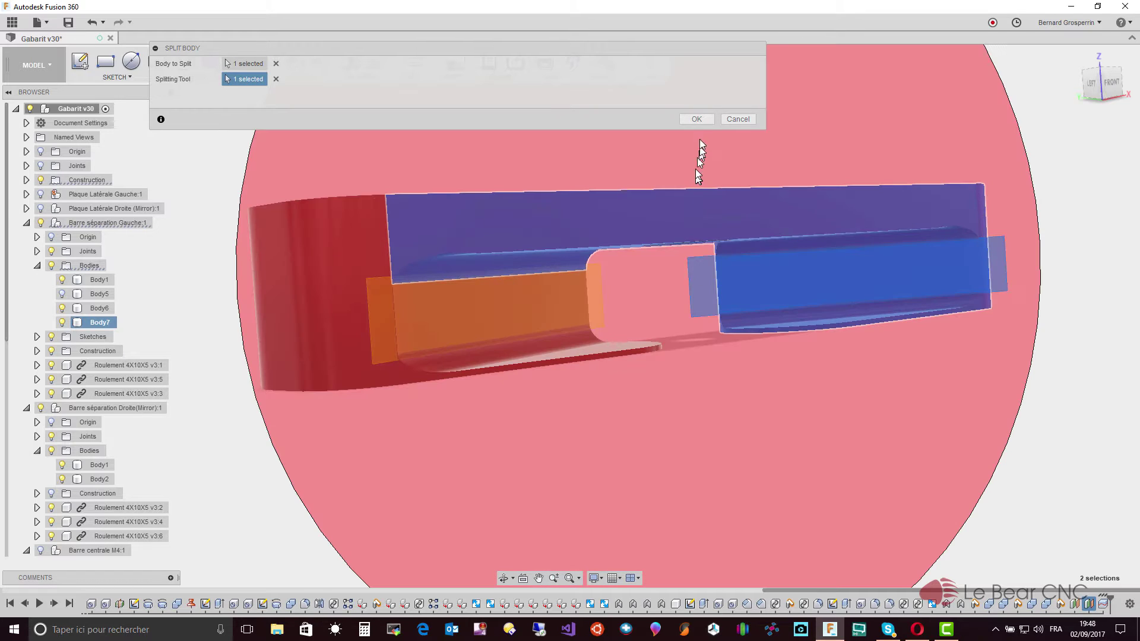
{"action": "left_click", "coordinate": [698, 119]}
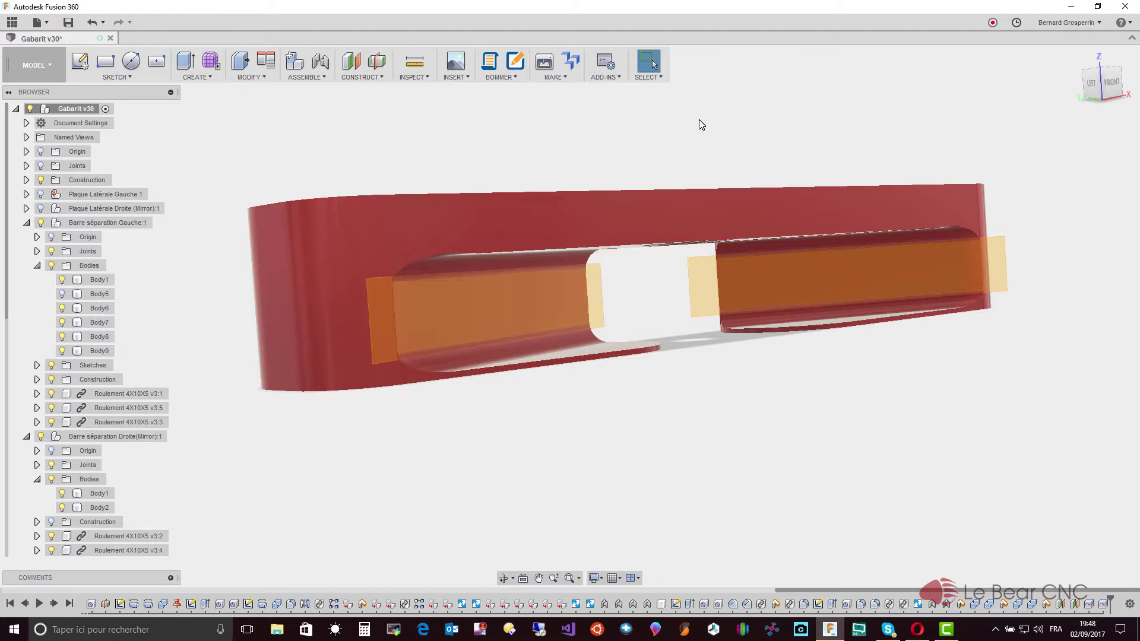
Identify the thin strip under the left slot as Body6 and remove it
{"action": "left_click", "coordinate": [298, 230]}
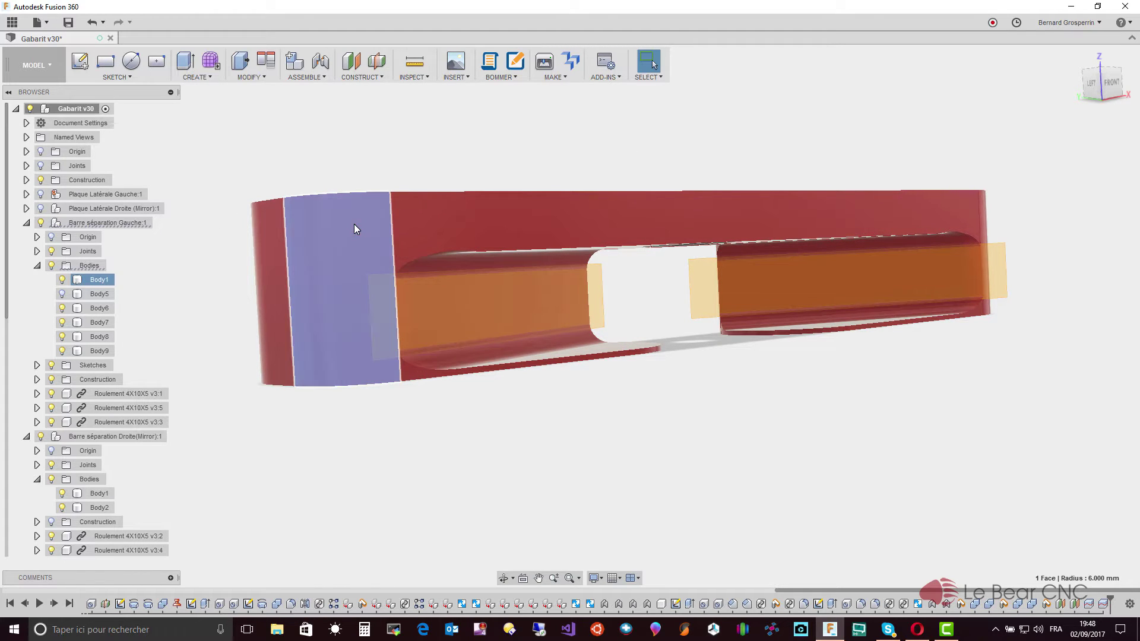
{"action": "left_click", "coordinate": [353, 222]}
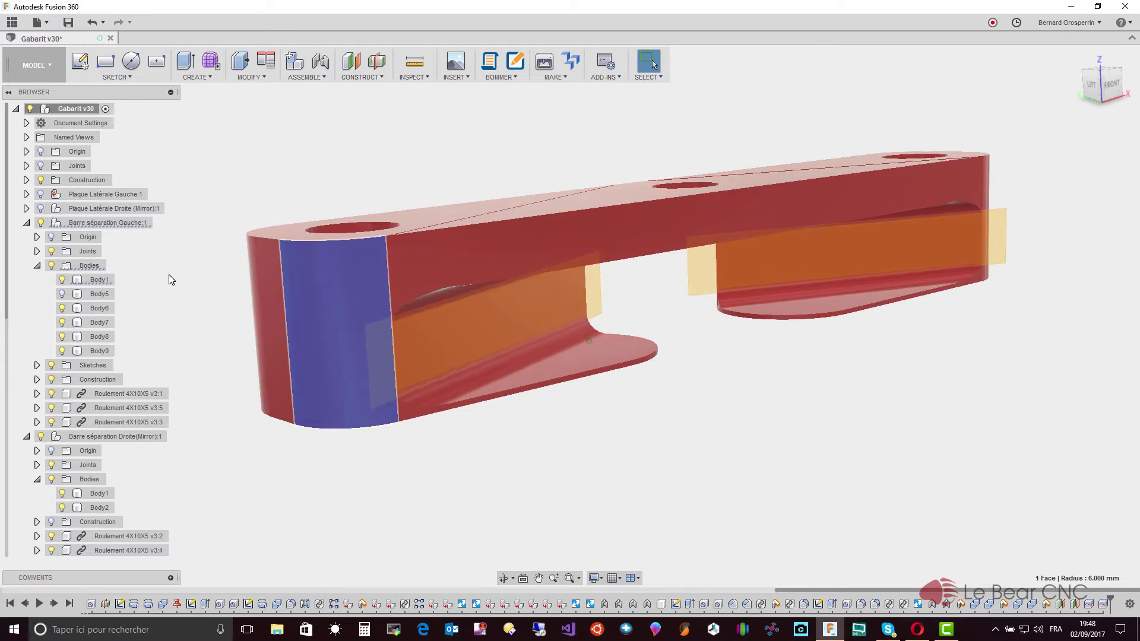
{"action": "left_click", "coordinate": [98, 308]}
{"action": "left_click", "coordinate": [538, 372]}
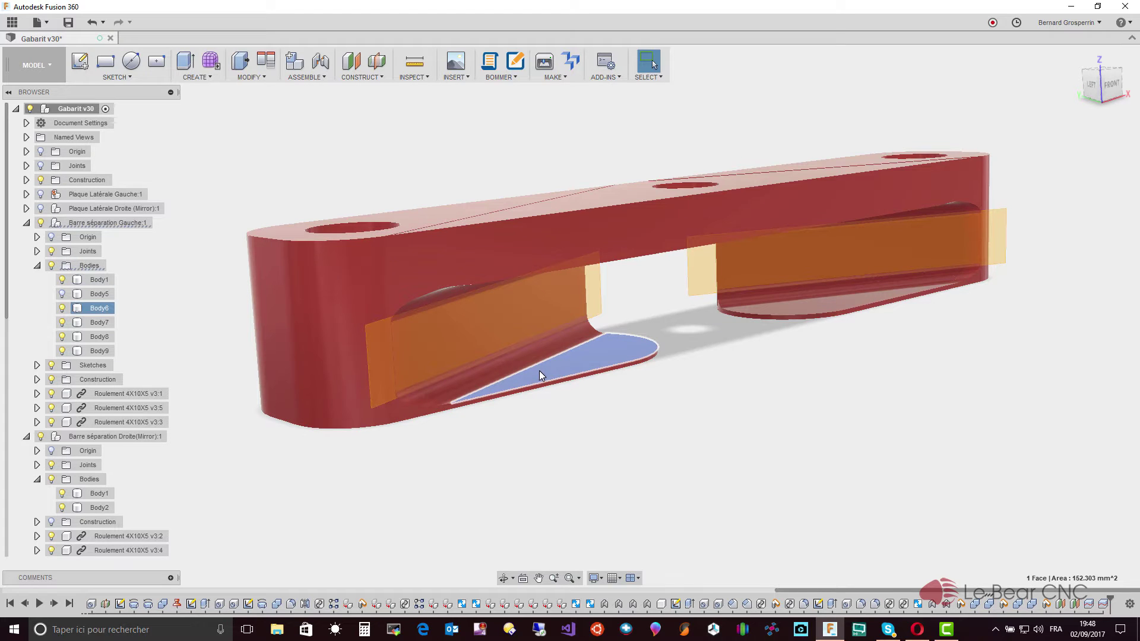
{"action": "right_click", "coordinate": [81, 308]}
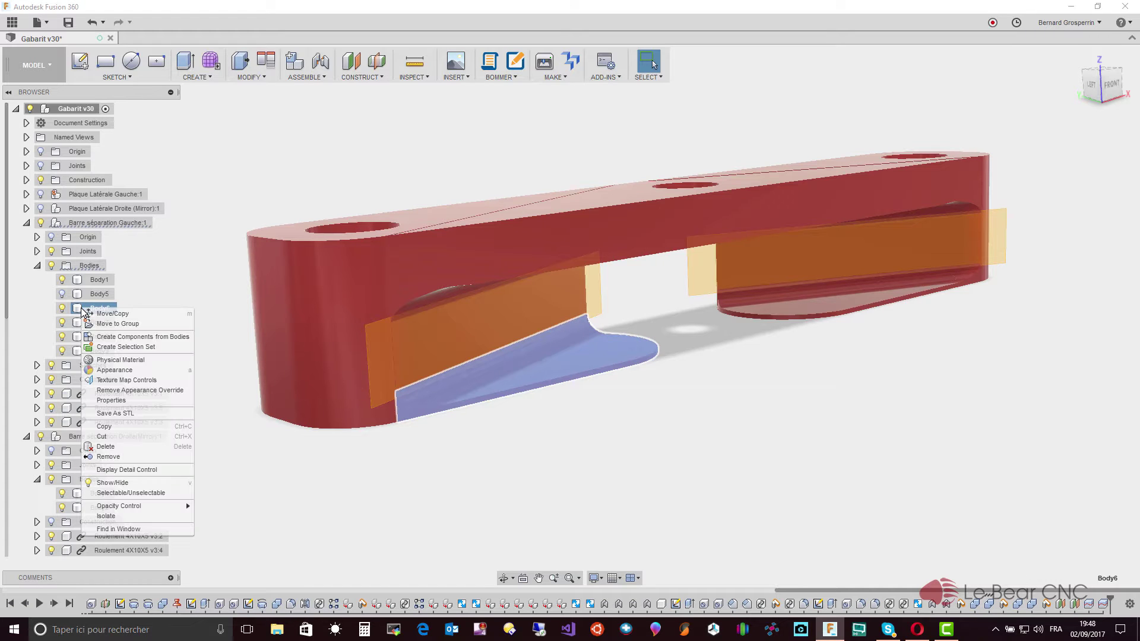
{"action": "left_click", "coordinate": [101, 457]}
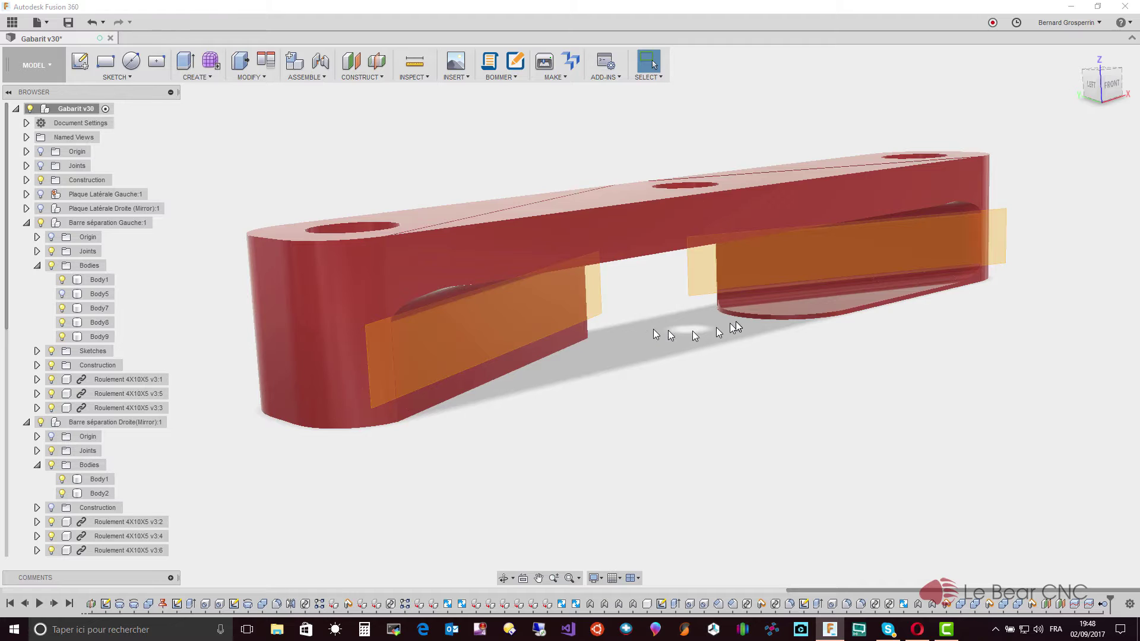
Remove Body8, the thin strip under the right slot
{"action": "left_click", "coordinate": [828, 304]}
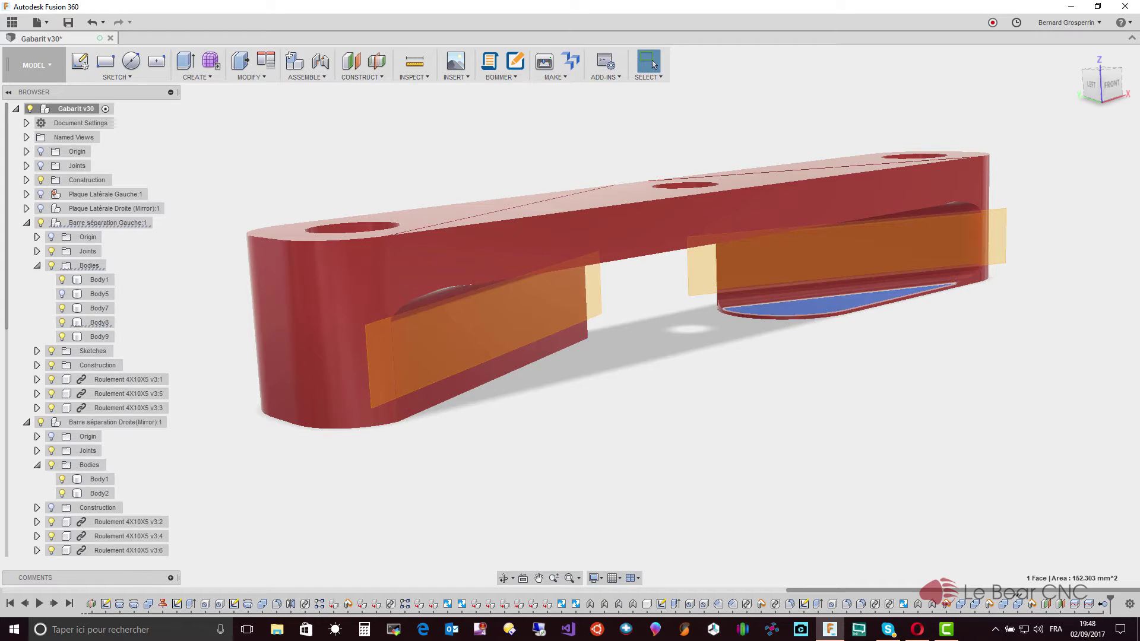
{"action": "left_click", "coordinate": [98, 323]}
{"action": "right_click", "coordinate": [104, 323]}
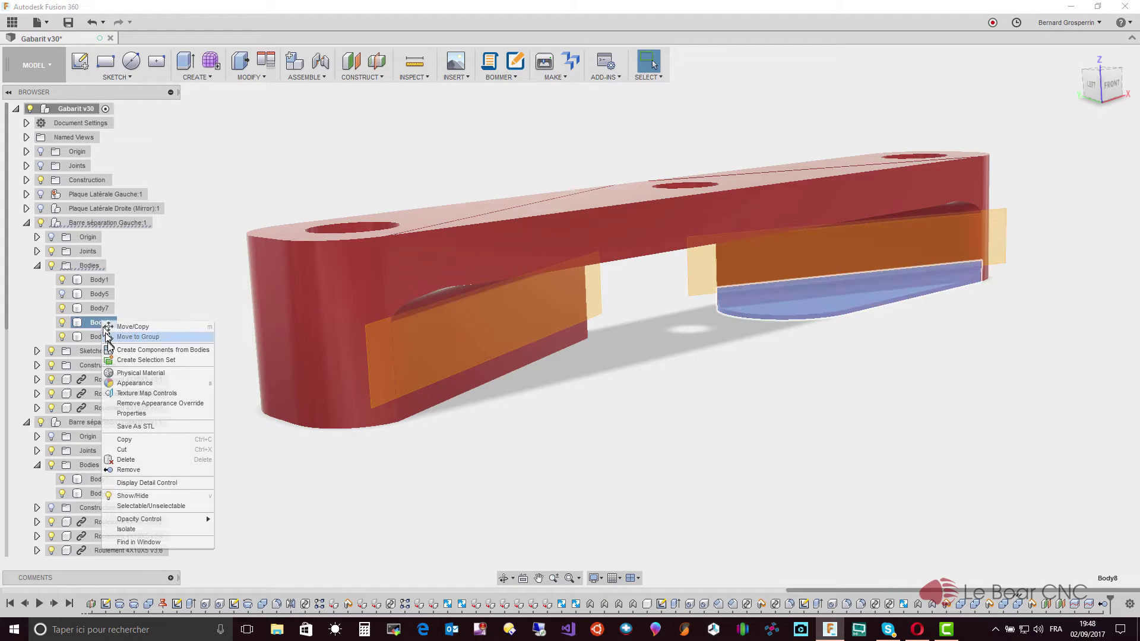
{"action": "left_click", "coordinate": [137, 469]}
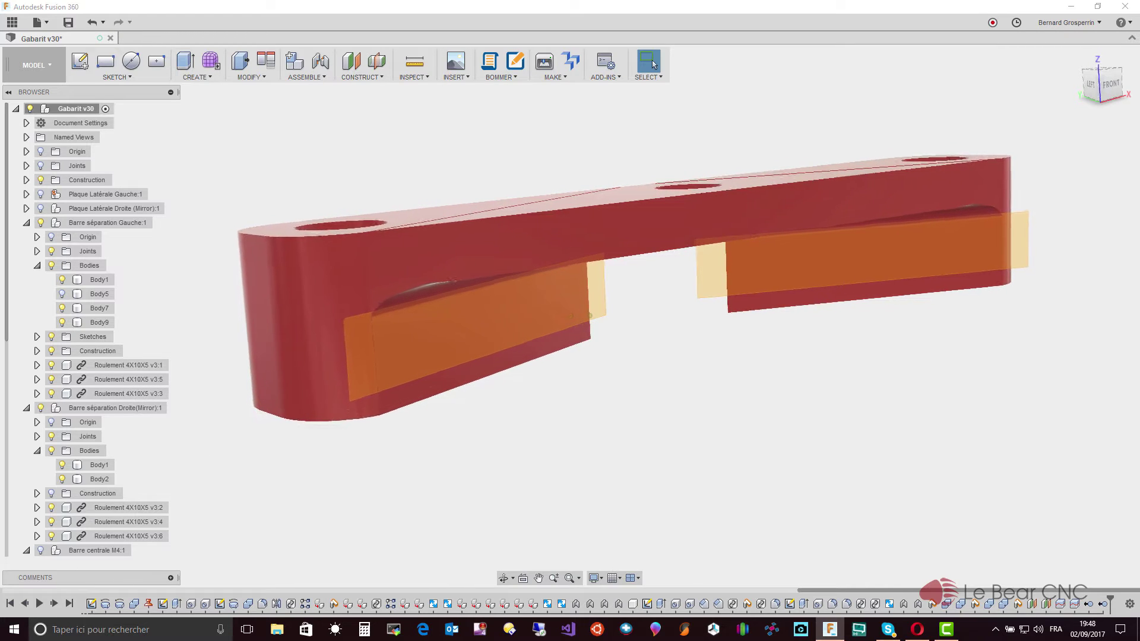
Show the assembly's construction planes and locate Plane2 and Plane3 in the browser
{"action": "left_click", "coordinate": [37, 351]}
{"action": "left_click", "coordinate": [37, 352]}
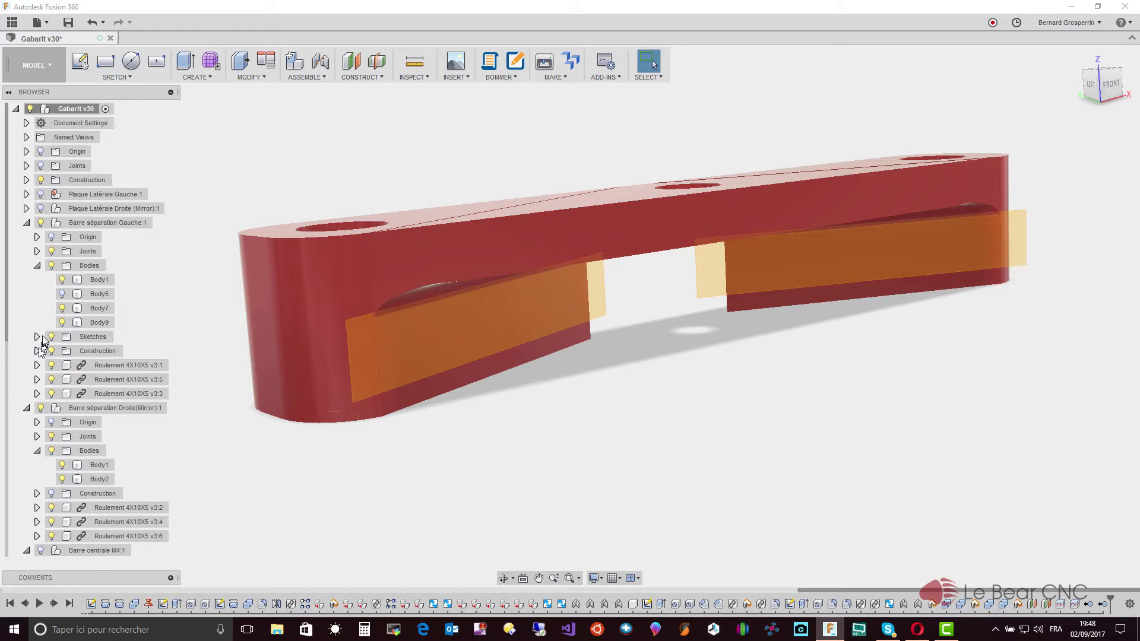
{"action": "left_click", "coordinate": [286, 280]}
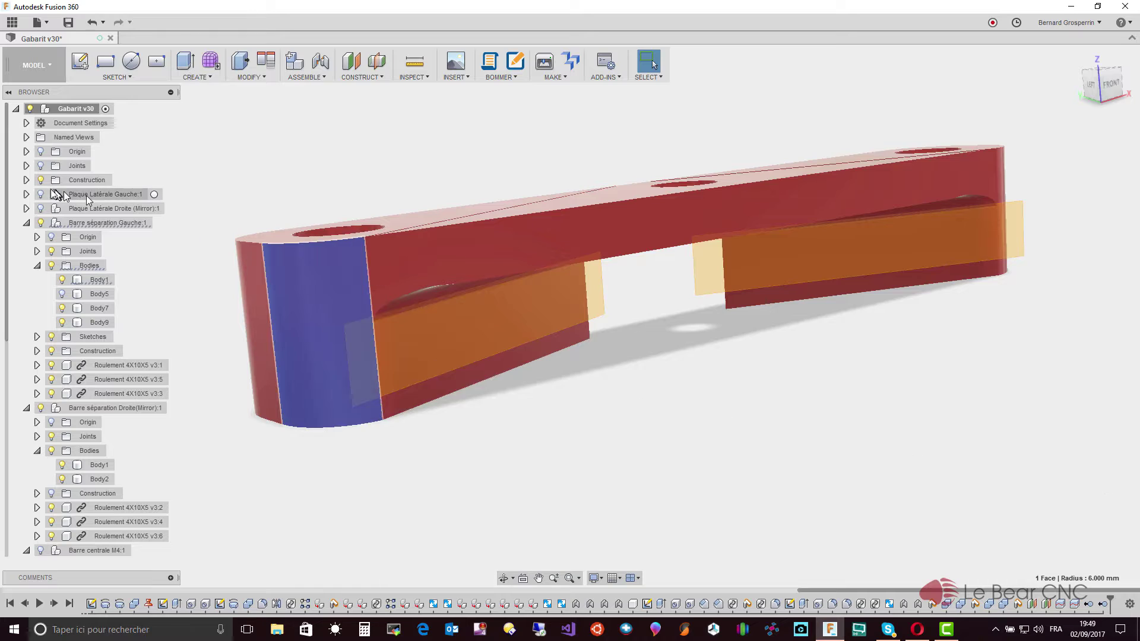
{"action": "left_click", "coordinate": [27, 181]}
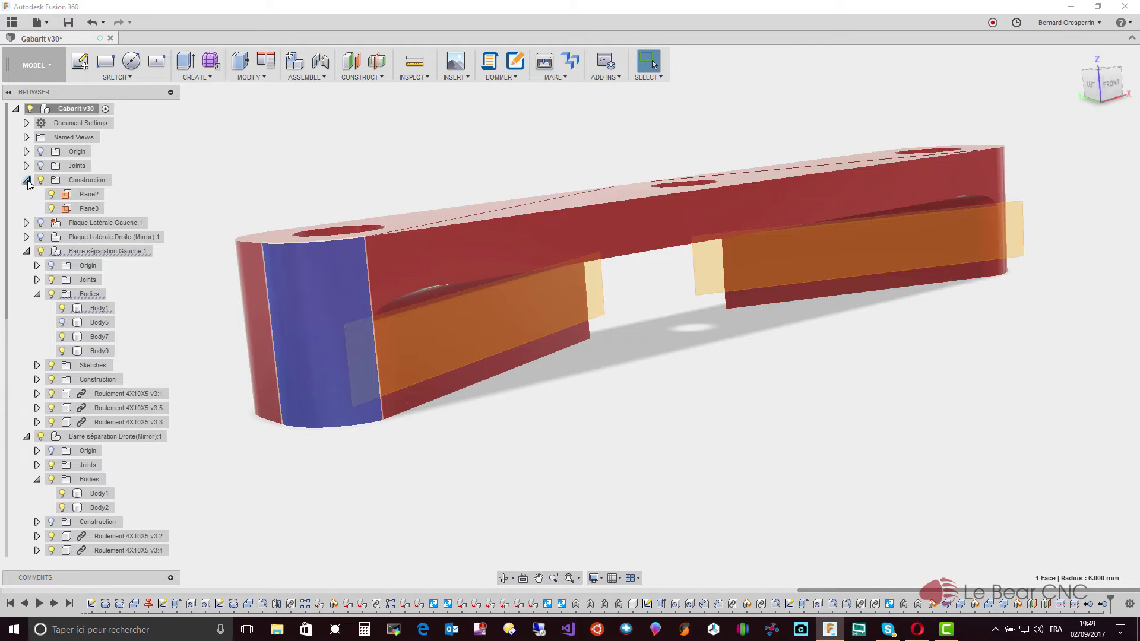
{"action": "left_click", "coordinate": [86, 196]}
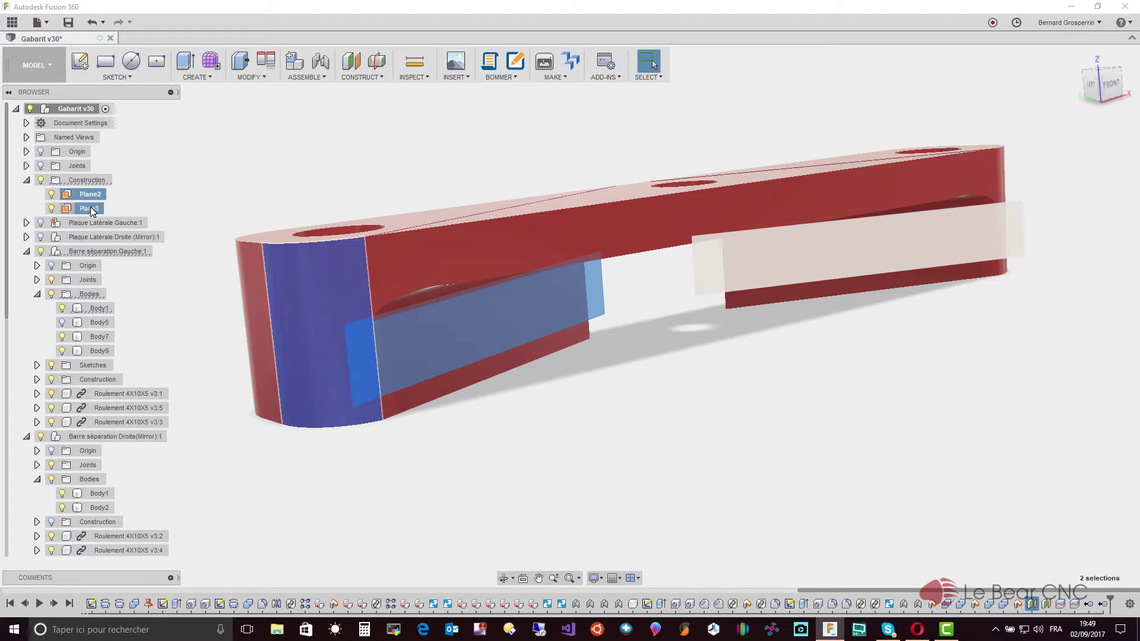
{"action": "left_click", "coordinate": [94, 211], "text": "ctrl"}
{"action": "key", "text": "Escape"}
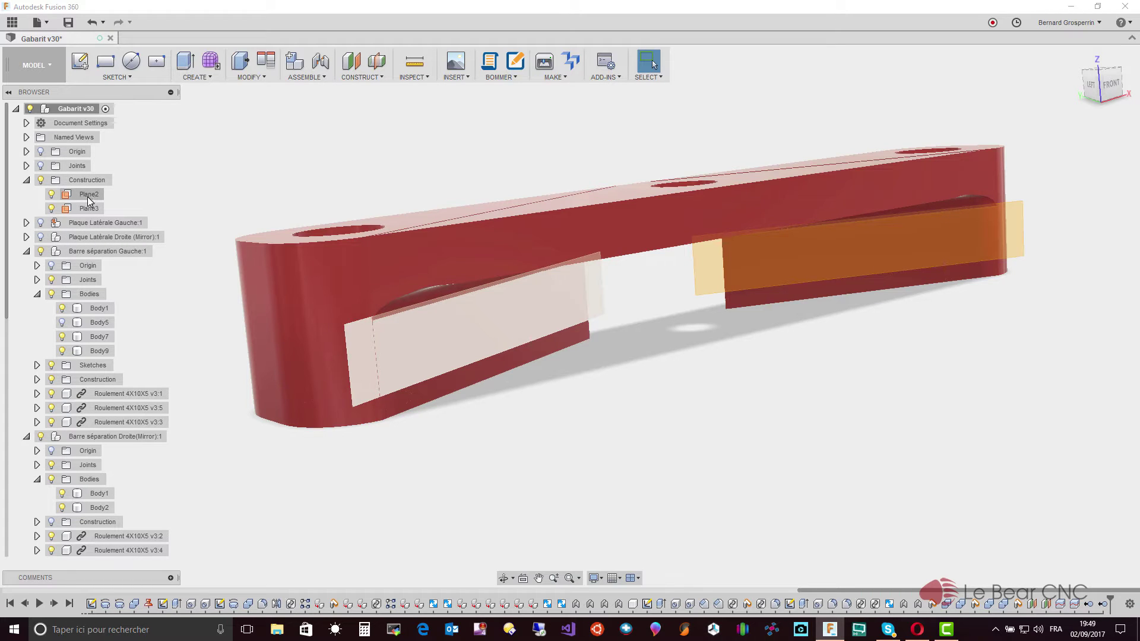
Activate Barre séparation Gauche:1, move Plane2 and Plane3 into it, and hide both
{"action": "left_click", "coordinate": [165, 252]}
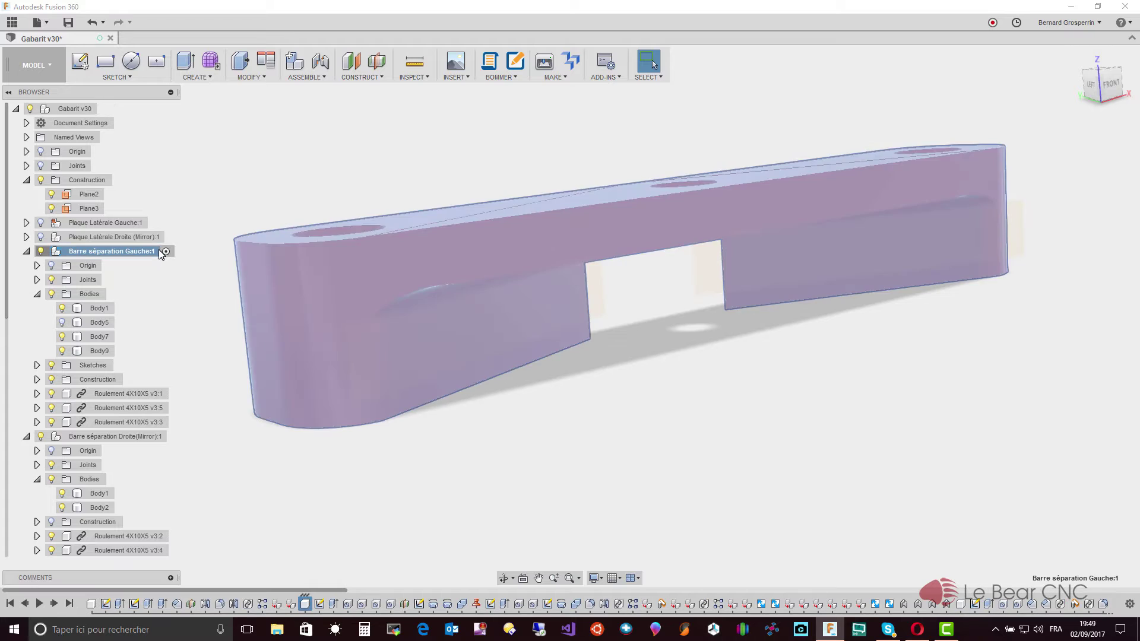
{"action": "left_click", "coordinate": [86, 196]}
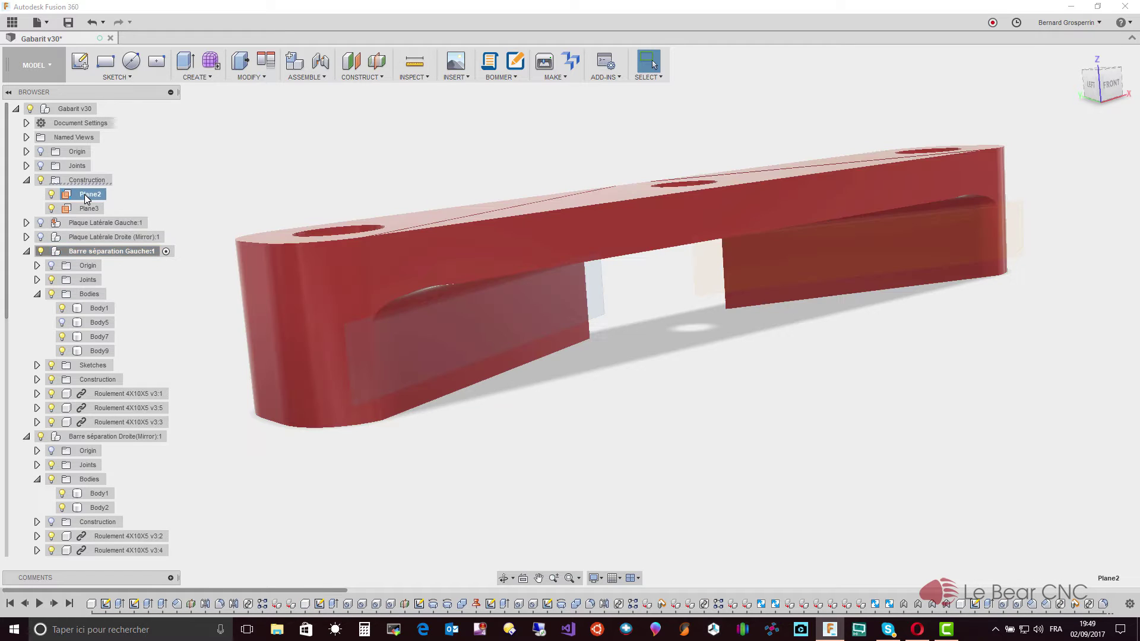
{"action": "left_click", "coordinate": [86, 210], "text": "ctrl"}
{"action": "left_click_drag", "start_coordinate": [84, 213], "coordinate": [95, 254]}
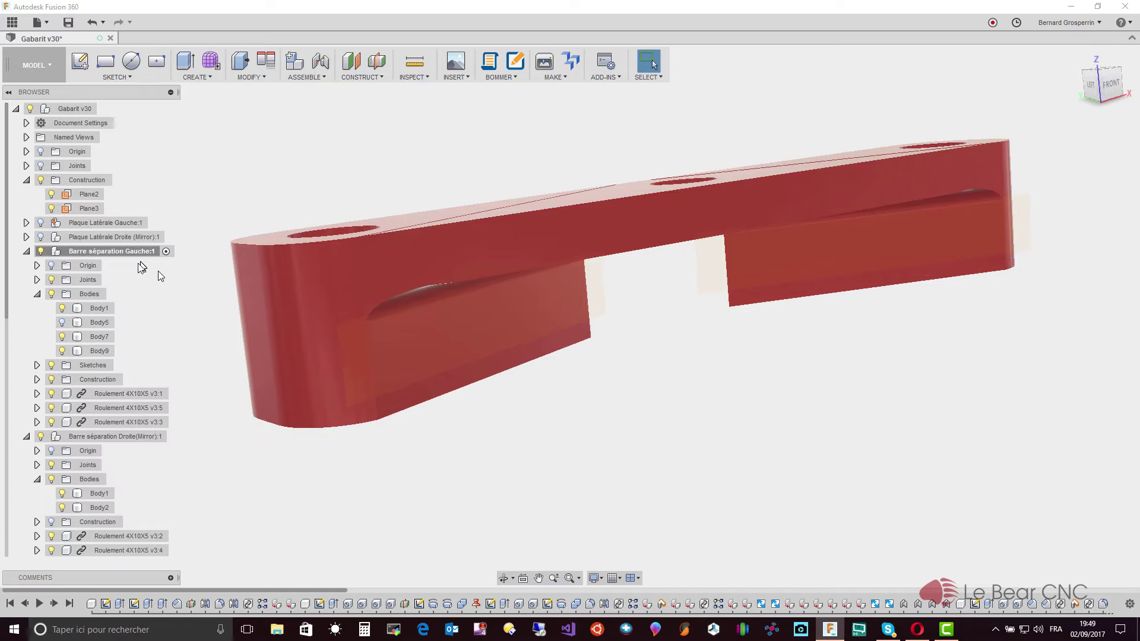
{"action": "left_click", "coordinate": [51, 195]}
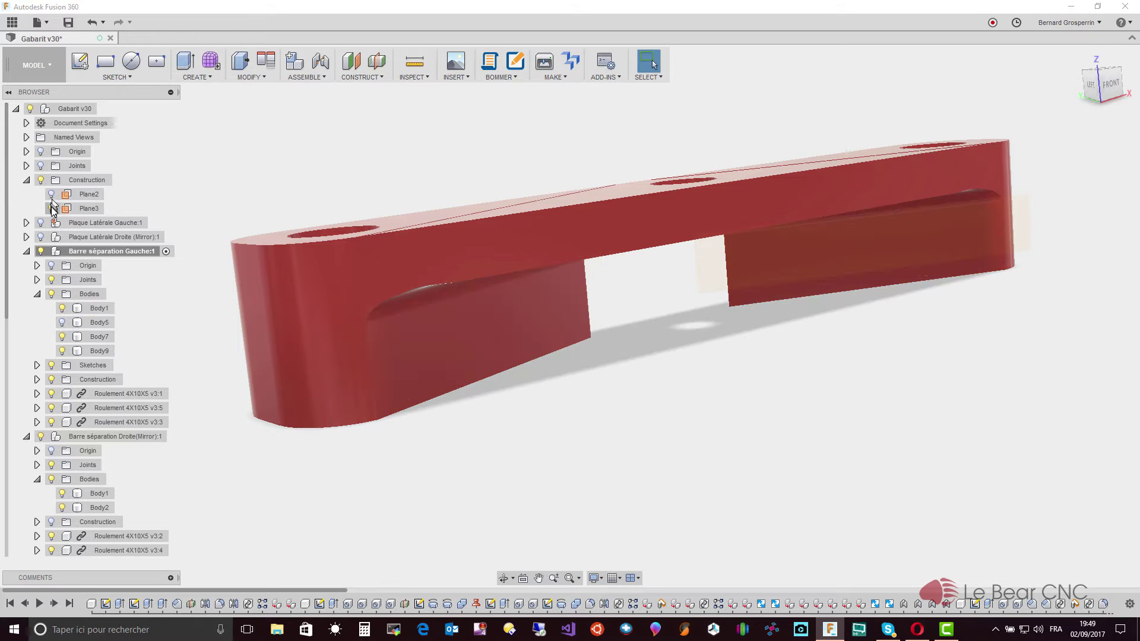
{"action": "left_click", "coordinate": [53, 208]}
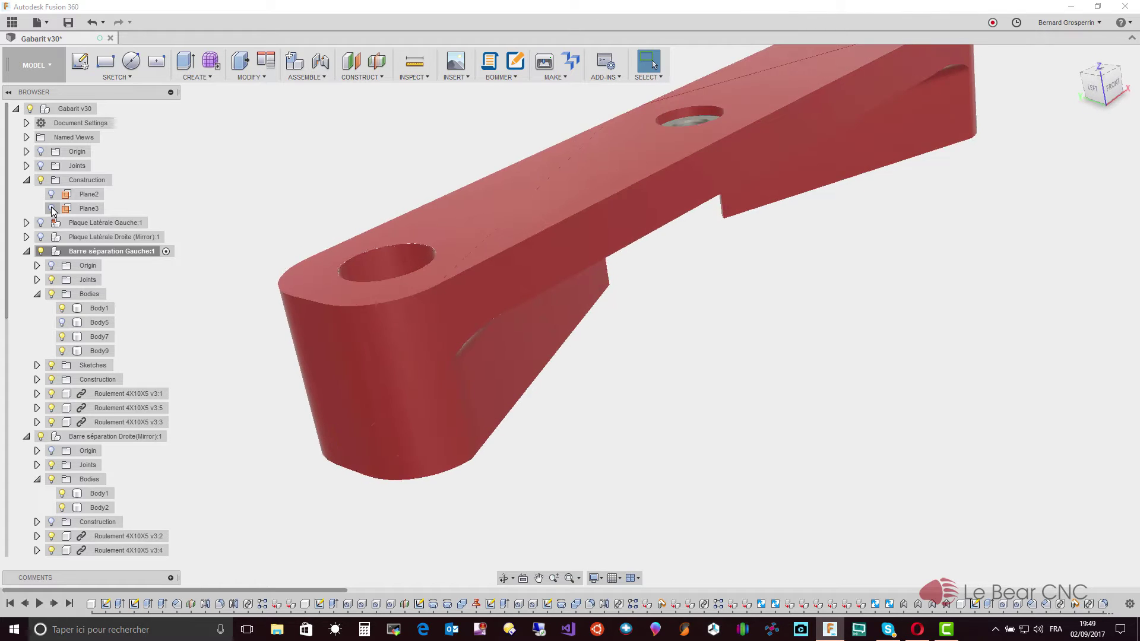
Select Body1, Body7 and Body9 of the left separator bar in the browser
{"action": "left_click", "coordinate": [95, 308]}
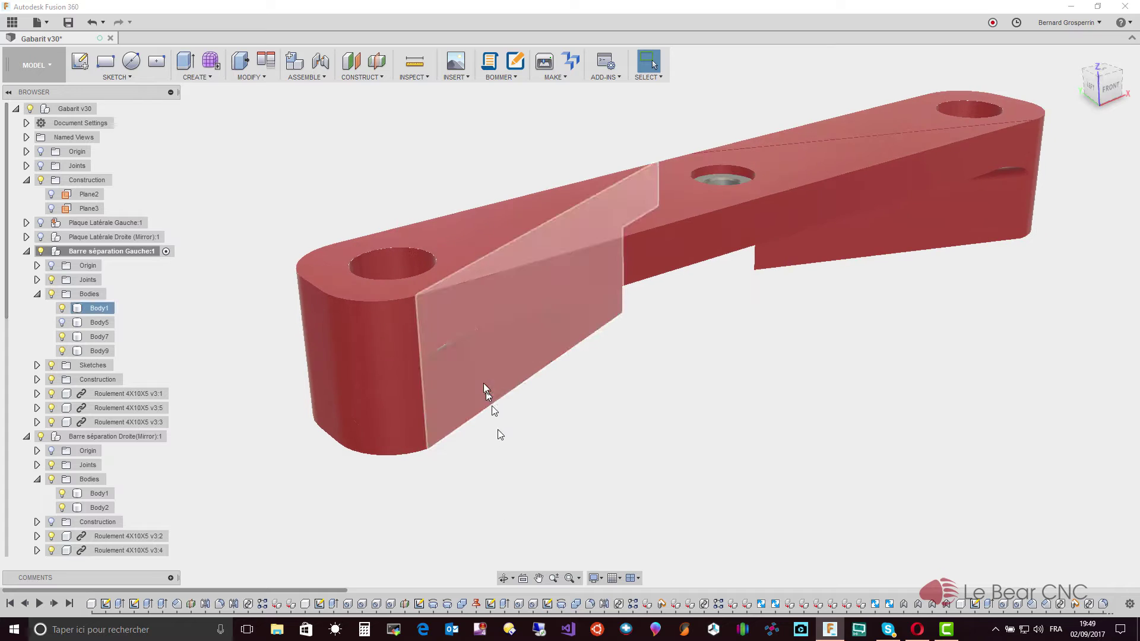
{"action": "key", "text": "Escape"}
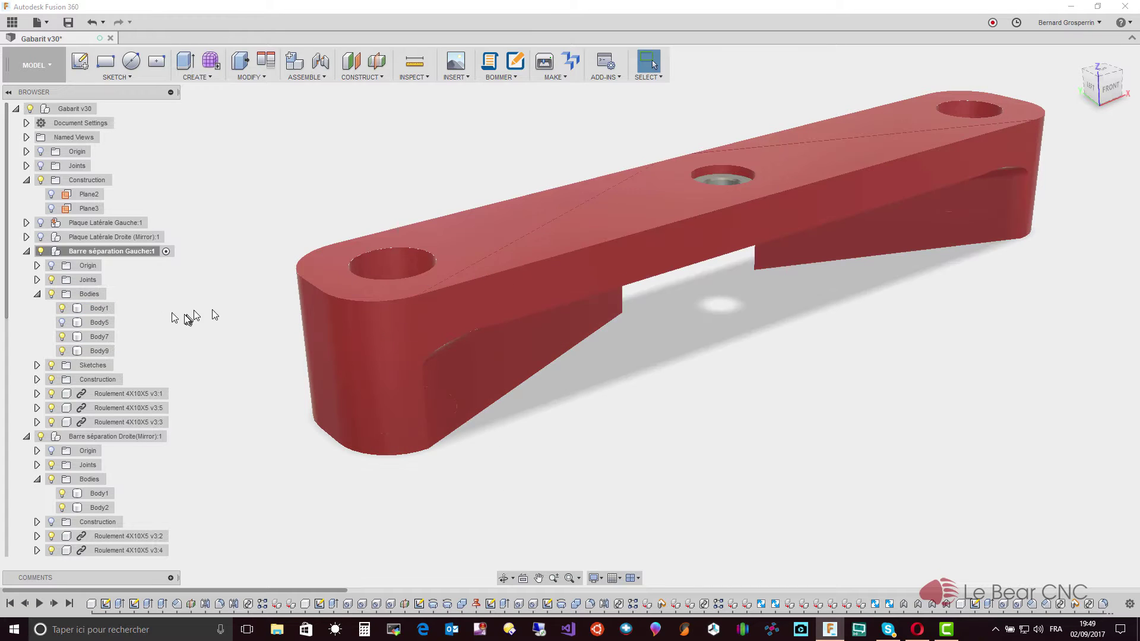
{"action": "left_click", "coordinate": [99, 308]}
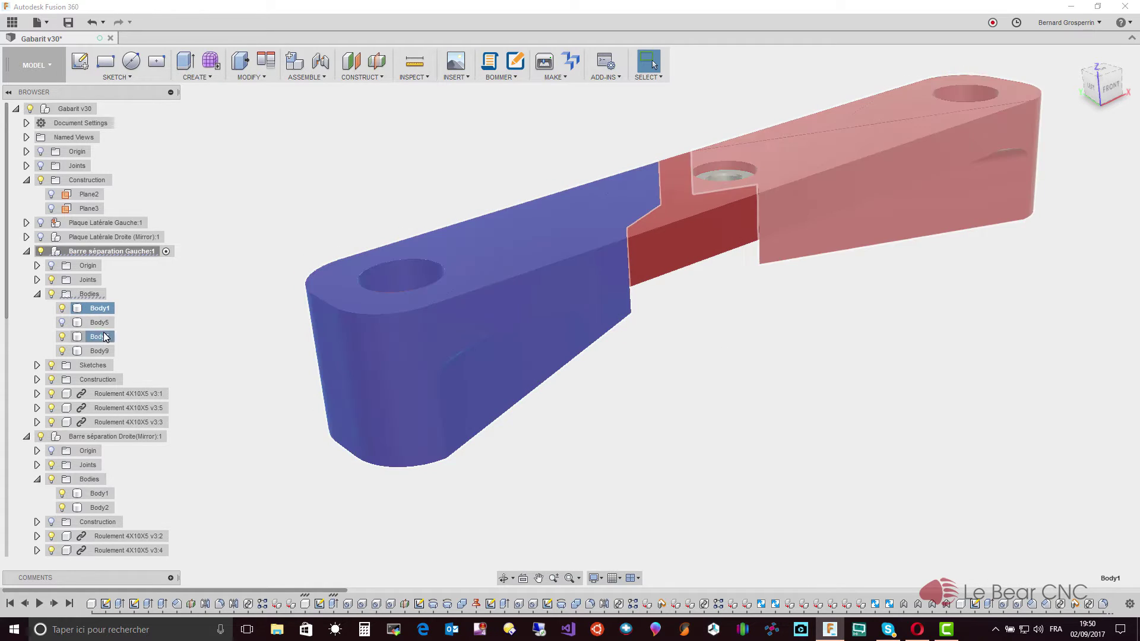
{"action": "left_click", "coordinate": [105, 337], "text": "ctrl"}
{"action": "left_click", "coordinate": [102, 349], "text": "ctrl"}
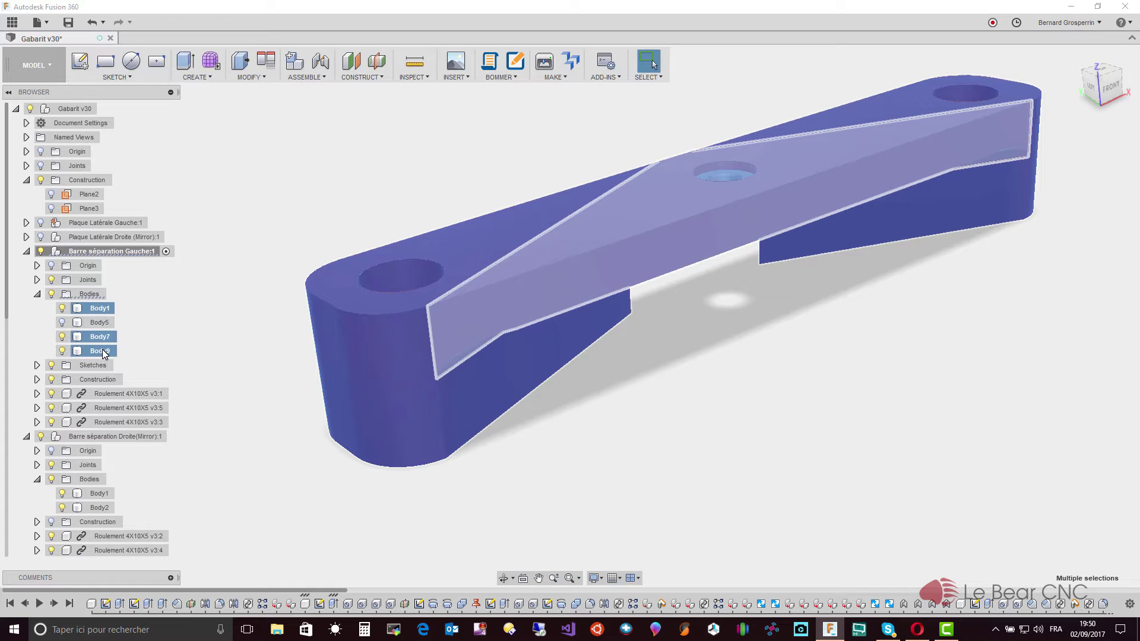
Combine Body1, Body5, Body7 and Body9 into one Body1, then open the Windows Store
{"action": "left_click", "coordinate": [86, 322], "text": "ctrl"}
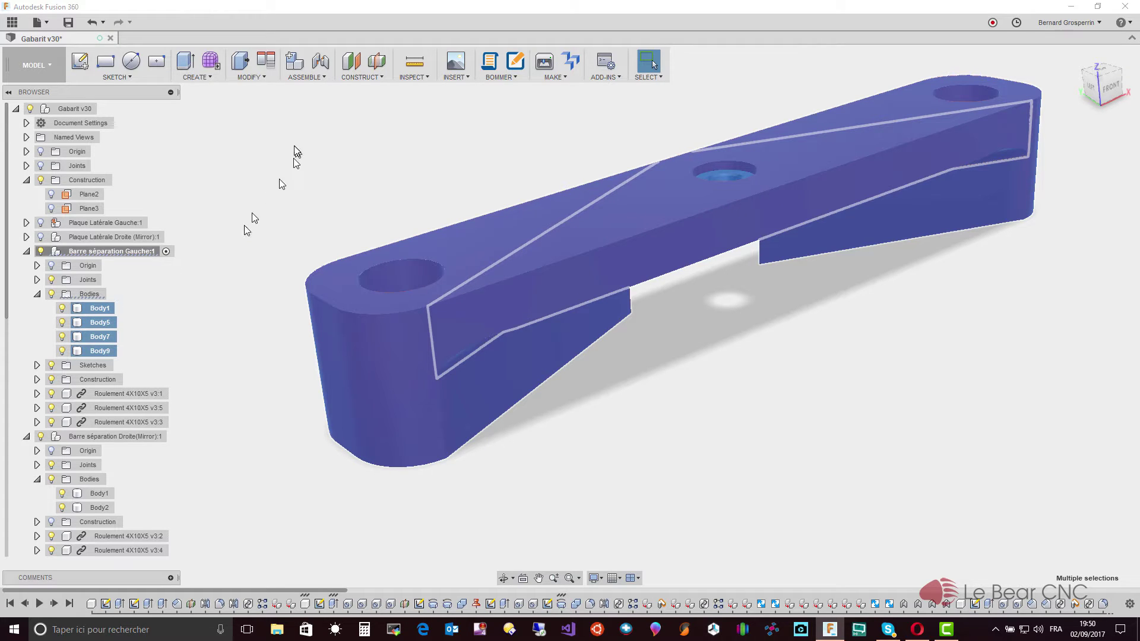
{"action": "left_click", "coordinate": [266, 77]}
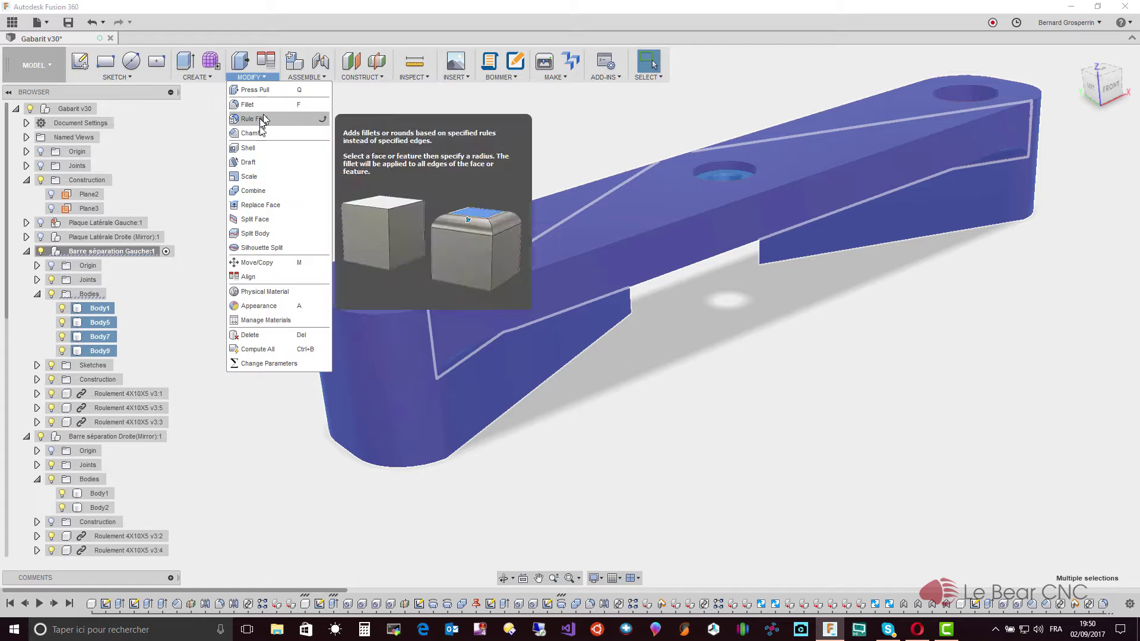
{"action": "left_click", "coordinate": [258, 190]}
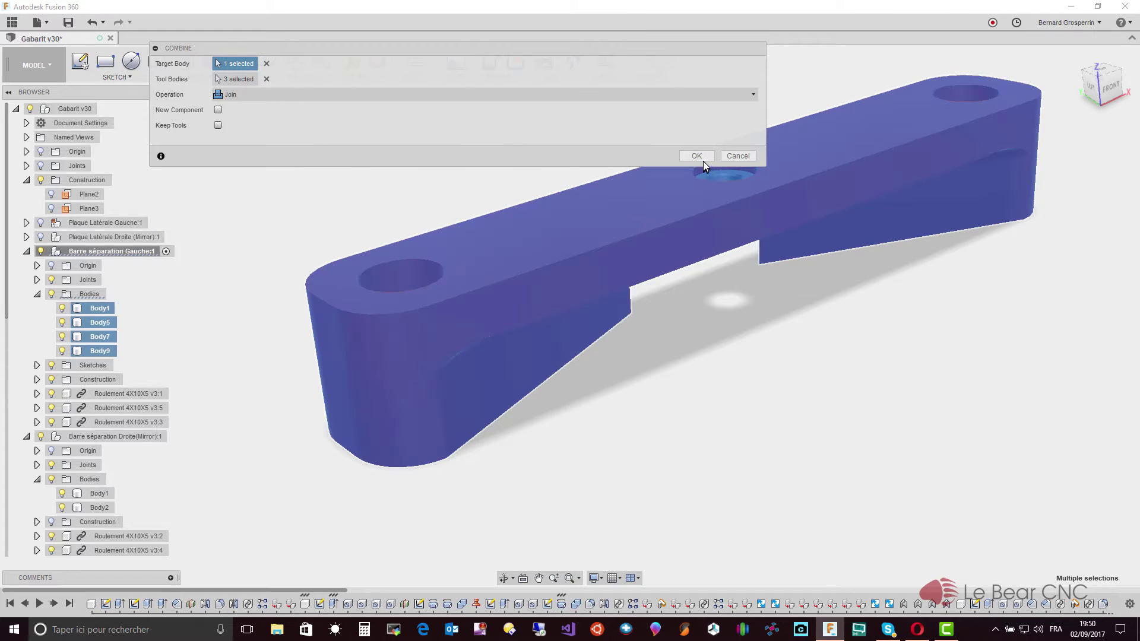
{"action": "left_click", "coordinate": [696, 156]}
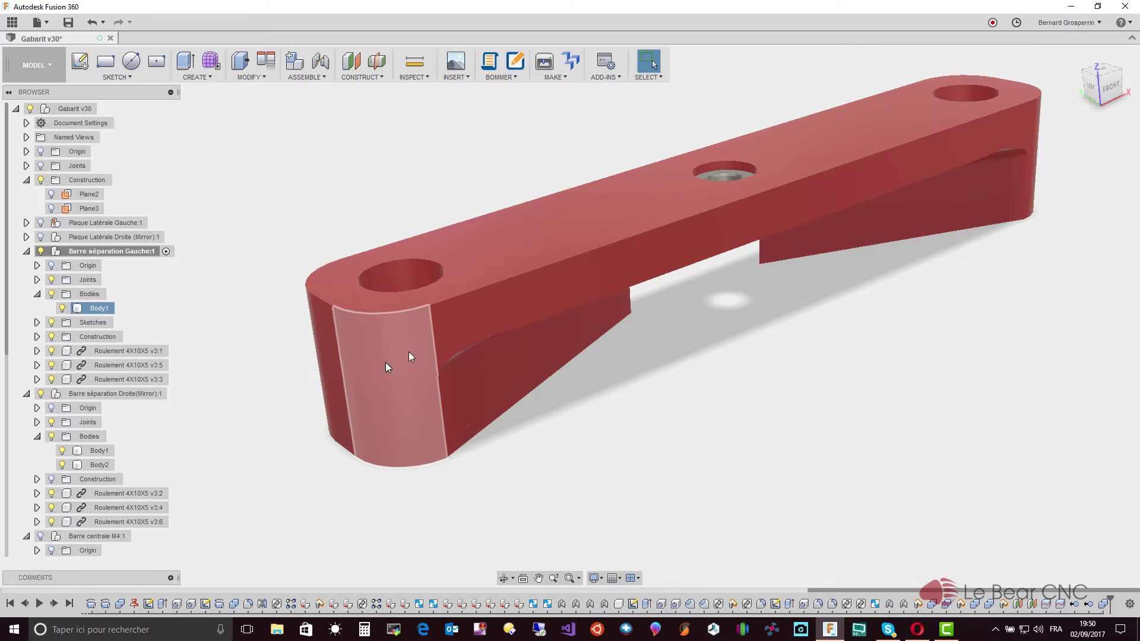
{"action": "left_click", "coordinate": [496, 324]}
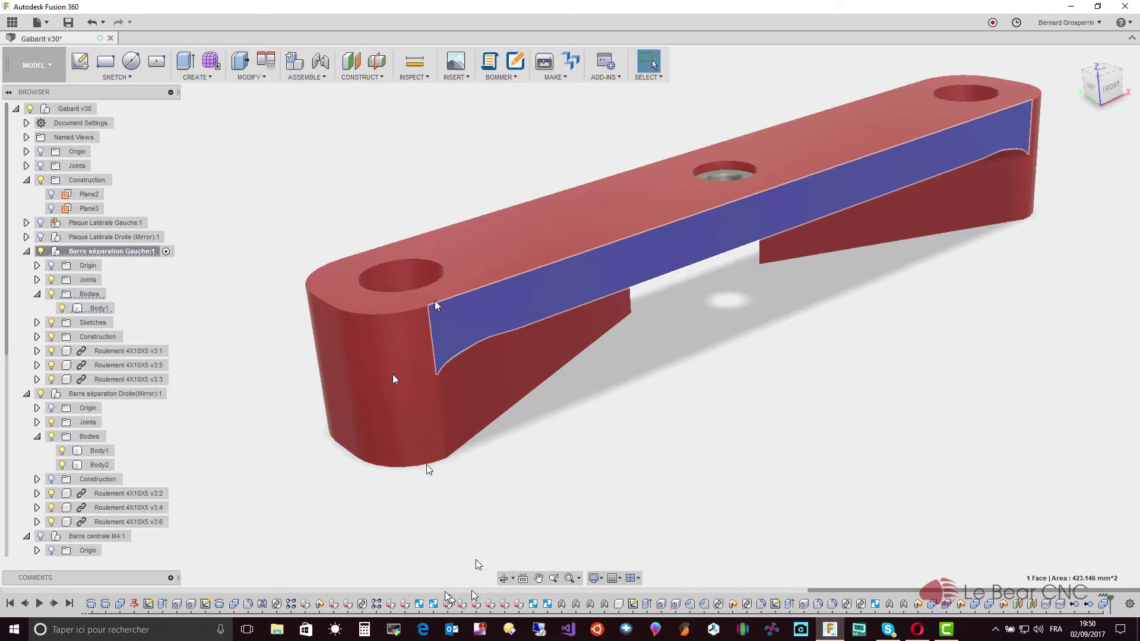
{"action": "left_click", "coordinate": [304, 629]}
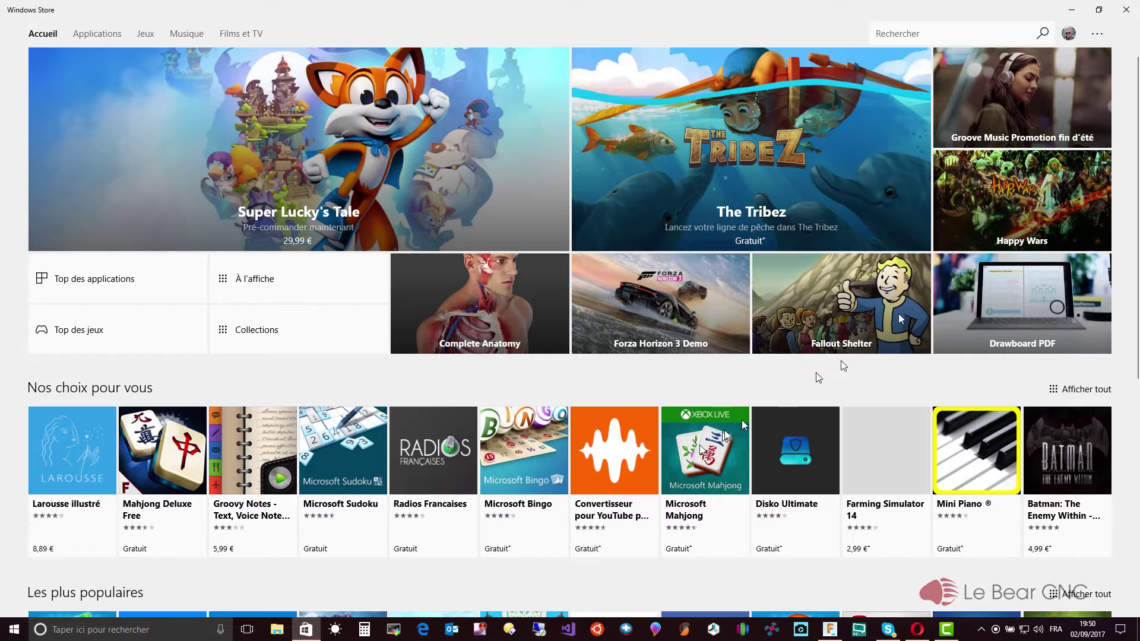
Close the Windows Store window to return to the Fusion 360 model
{"action": "left_click", "coordinate": [1132, 12]}
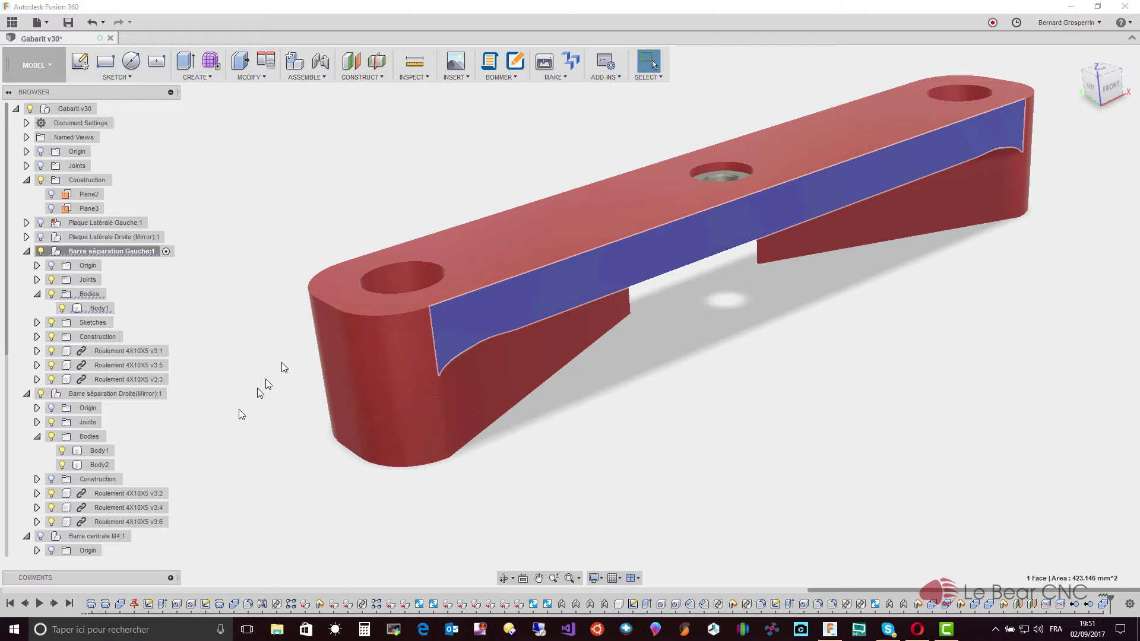
Collapse Barre séparation Gauche:1, activate Barre séparation Droite(Mirror):1, and view its recesses
{"action": "left_click", "coordinate": [29, 253]}
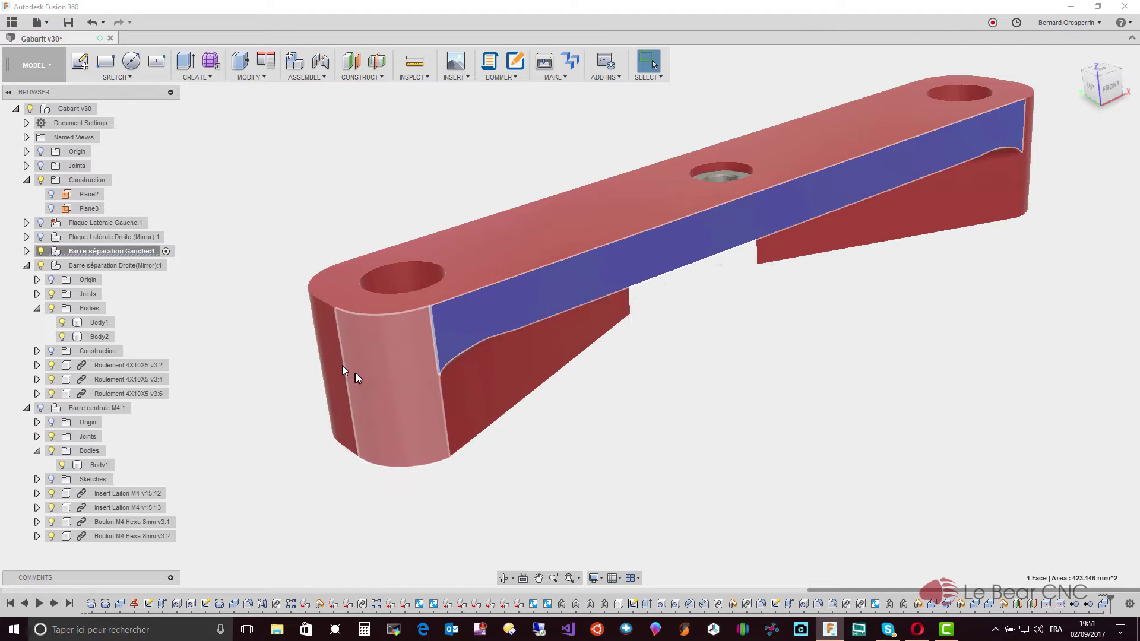
{"action": "key", "text": "F6"}
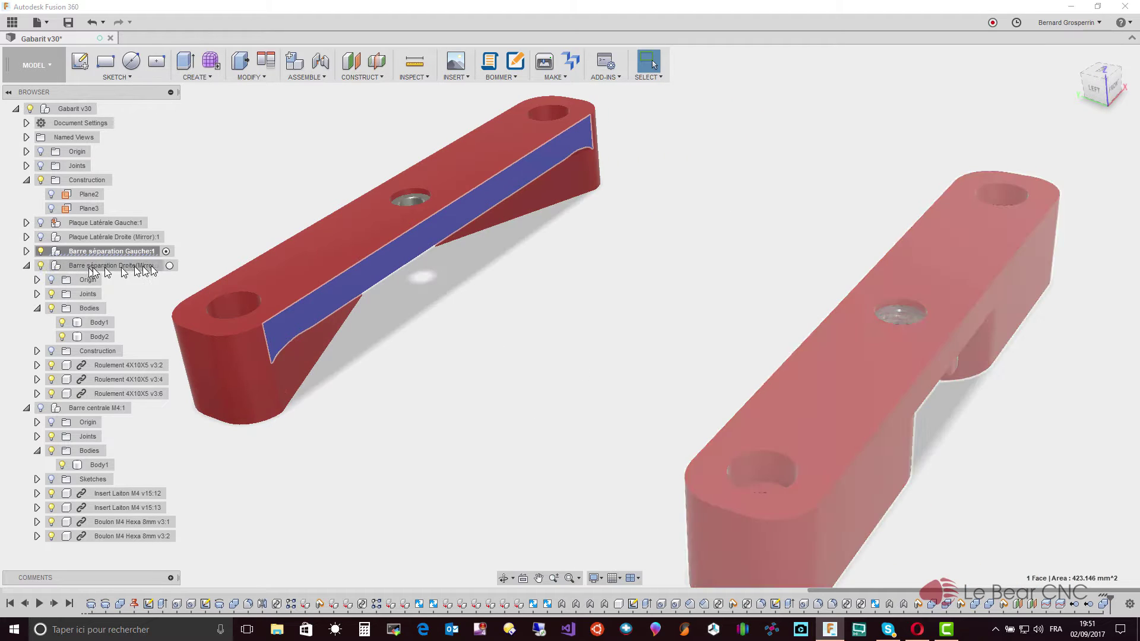
{"action": "left_click", "coordinate": [170, 266]}
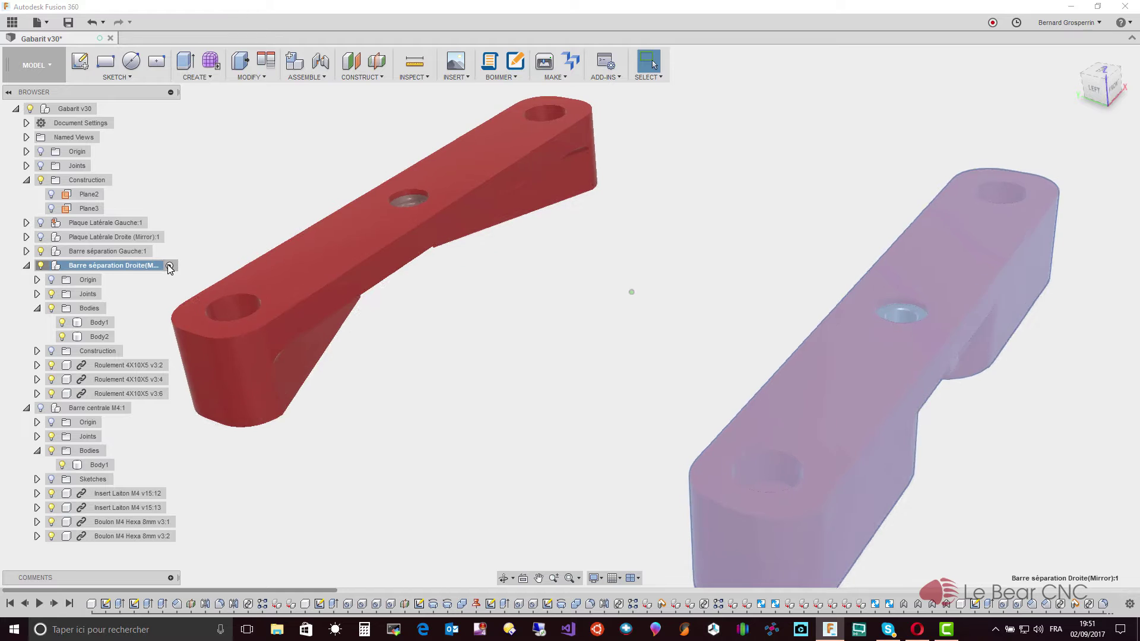
{"action": "mouse_move", "coordinate": [309, 257]}
{"action": "middle_mouse_down", "text": "shift"}
{"action": "mouse_move", "coordinate": [512, 278]}
{"action": "mouse_move", "coordinate": [447, 132]}
{"action": "mouse_move", "coordinate": [400, 148]}
{"action": "middle_mouse_up", "text": "shift"}
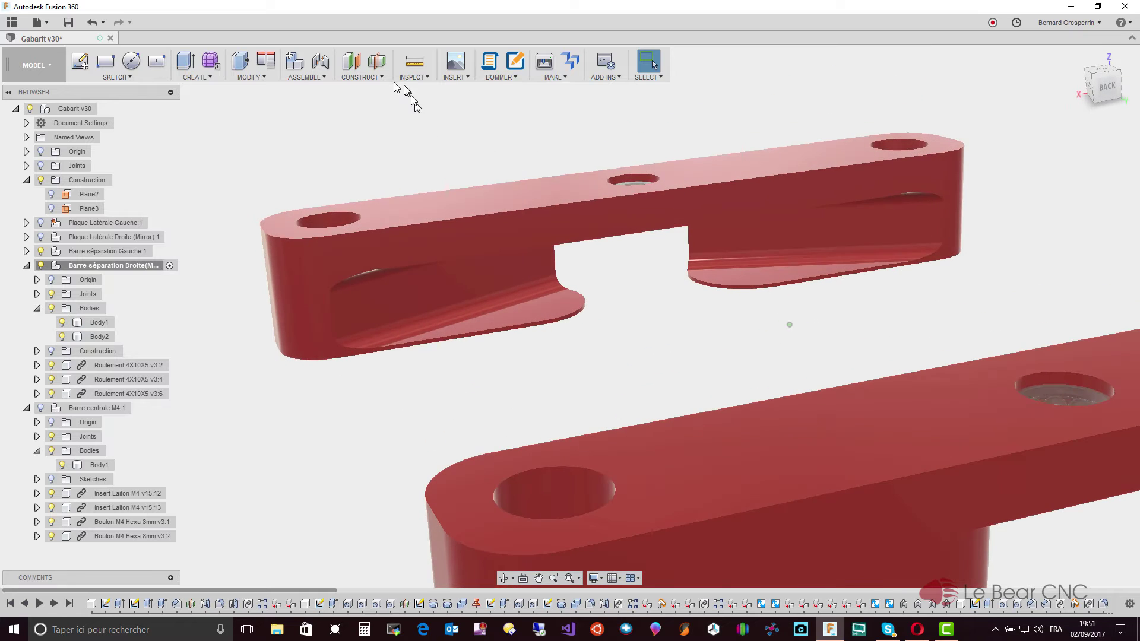
Add a 0 mm offset plane on the left recess's inner face
{"action": "left_click", "coordinate": [380, 77]}
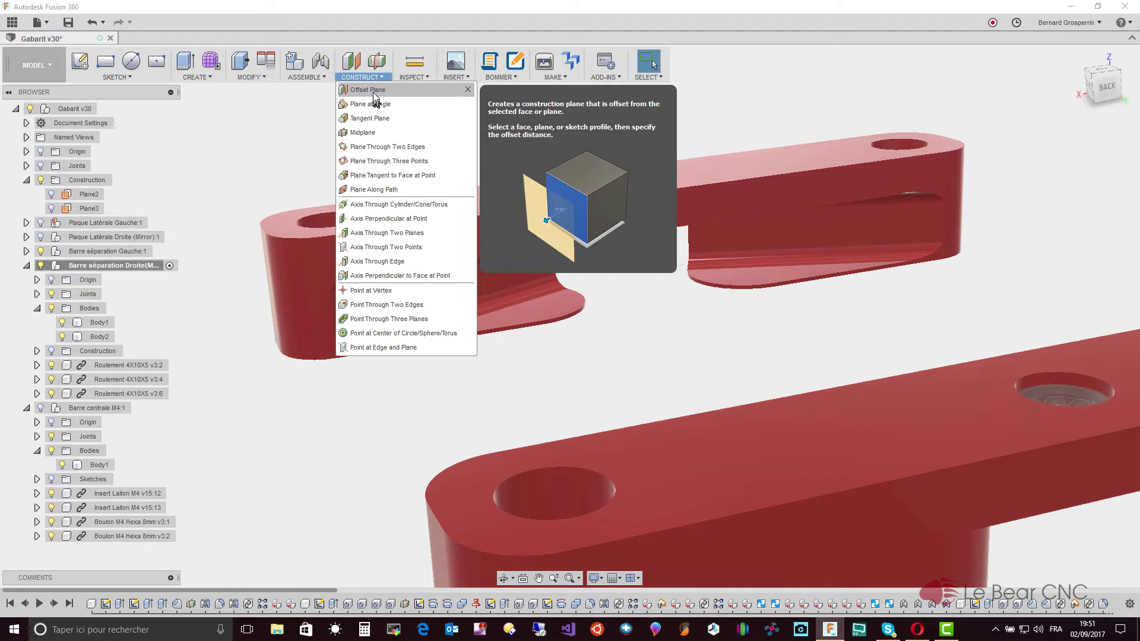
{"action": "left_click", "coordinate": [374, 90]}
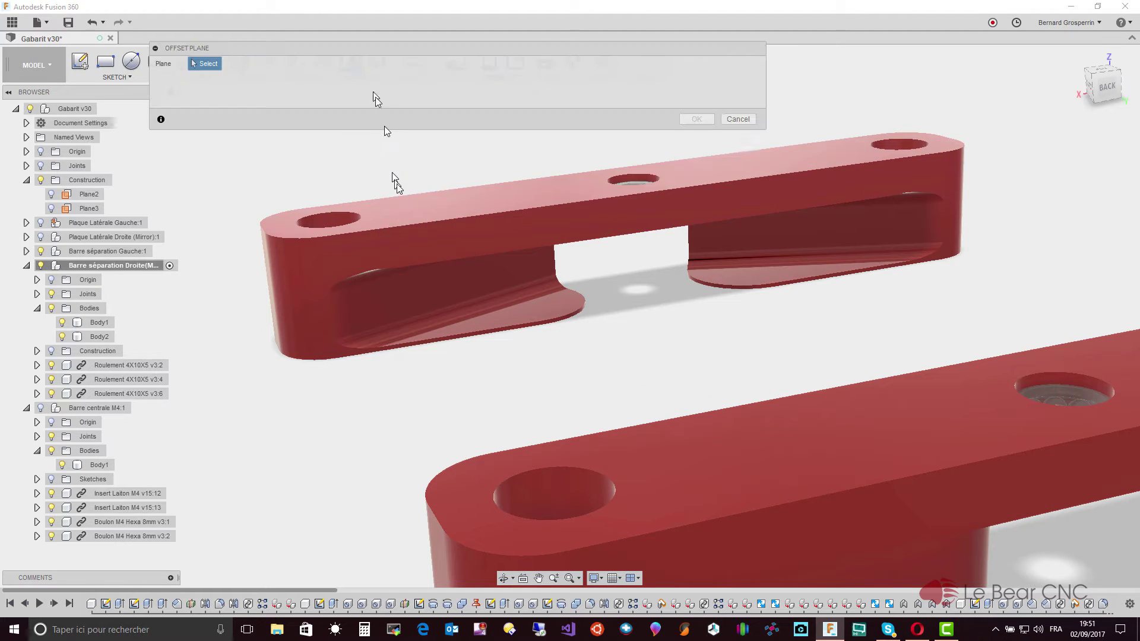
{"action": "left_click", "coordinate": [410, 290]}
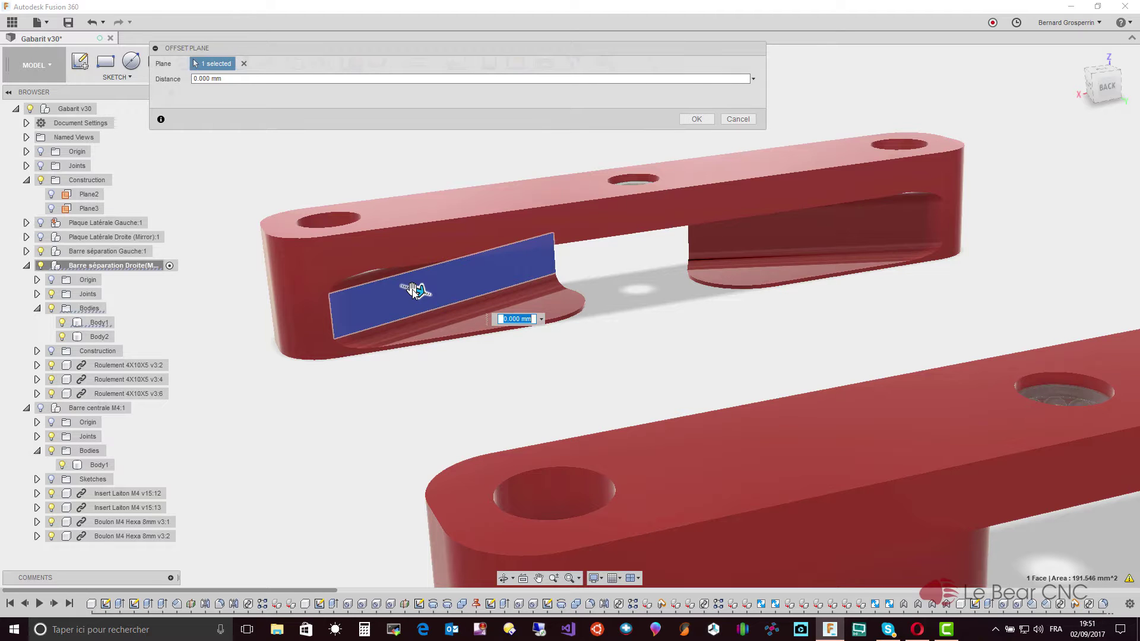
{"action": "key", "text": "Return"}
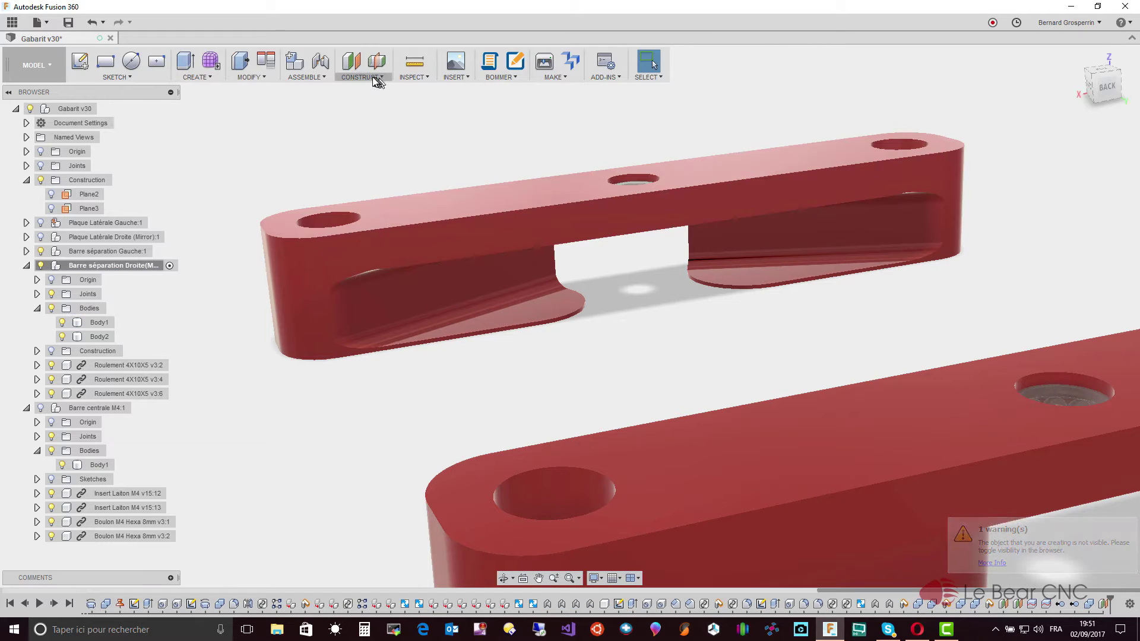
Add a second 0 mm offset plane on the right recess's inner face
{"action": "left_click", "coordinate": [377, 79]}
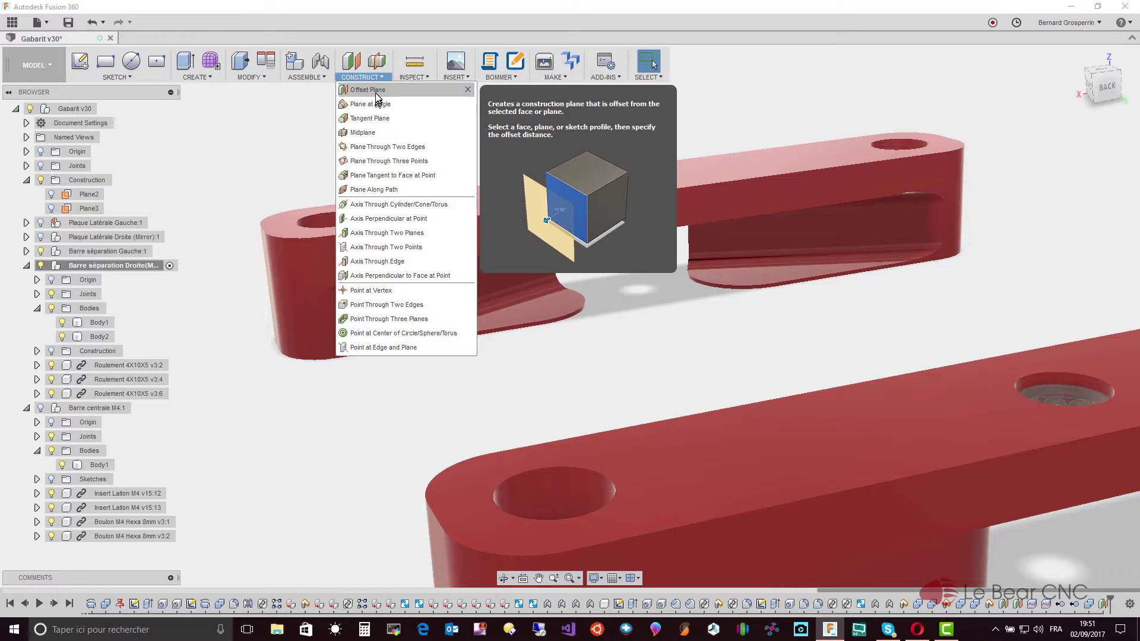
{"action": "left_click", "coordinate": [377, 91]}
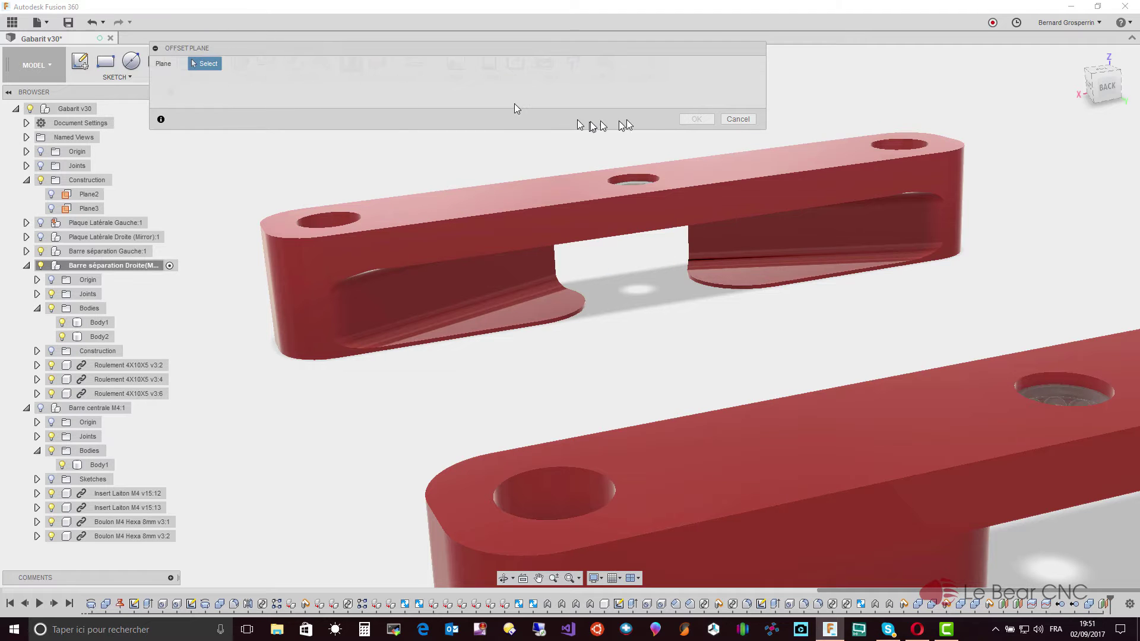
{"action": "left_click", "coordinate": [805, 235]}
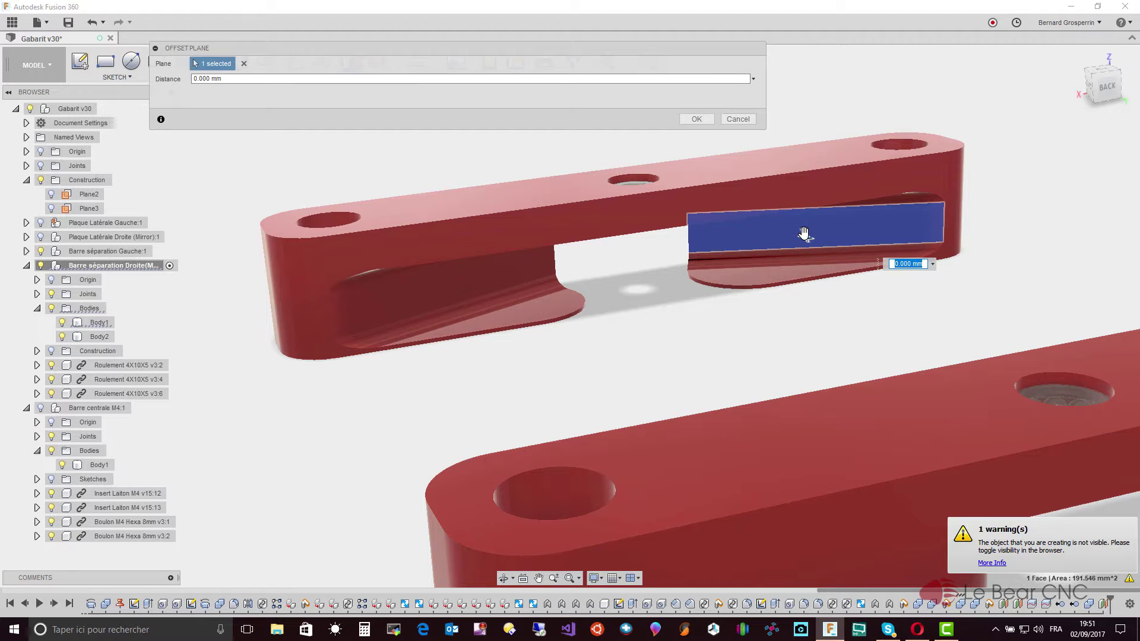
{"action": "key", "text": "Escape"}
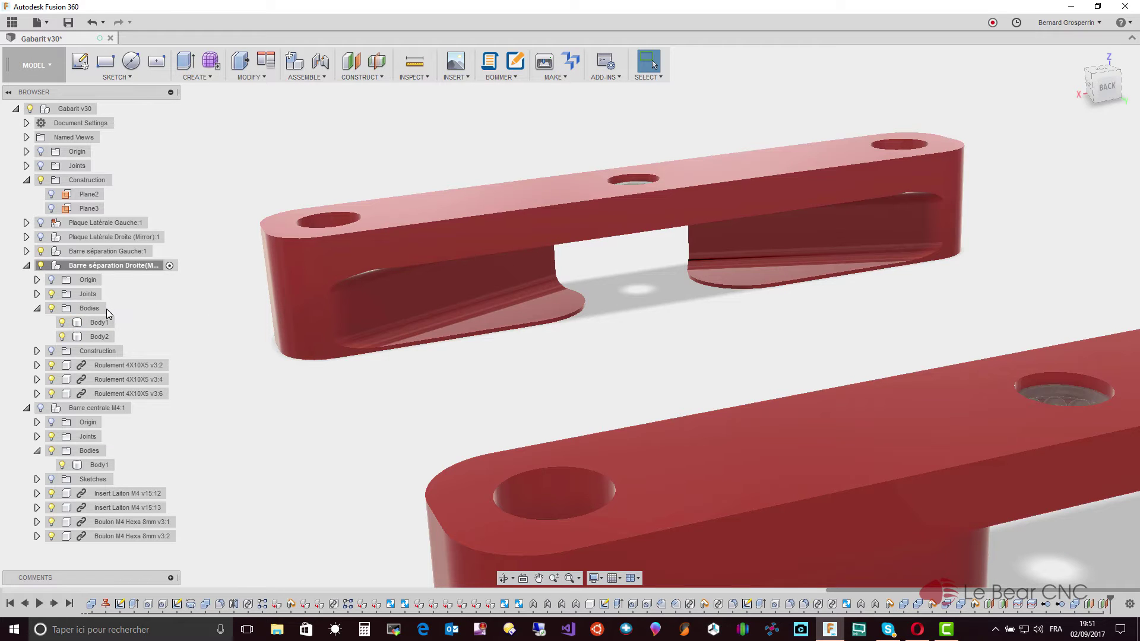
Show the right bar's construction planes and split the bar with Plane2
{"action": "left_click", "coordinate": [52, 351]}
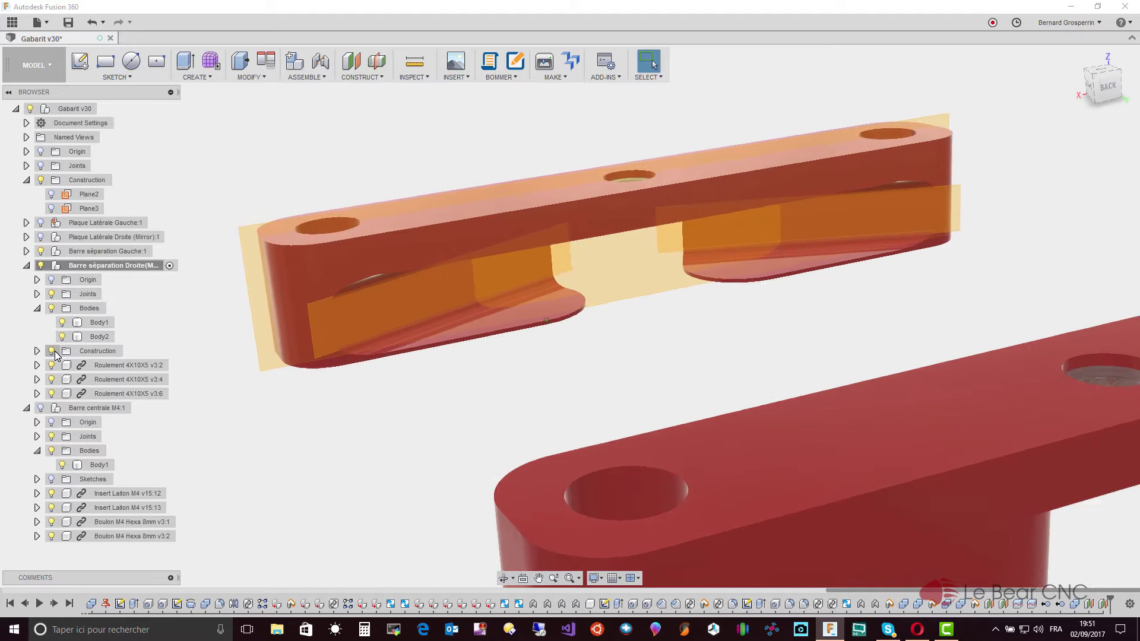
{"action": "left_click", "coordinate": [37, 351]}
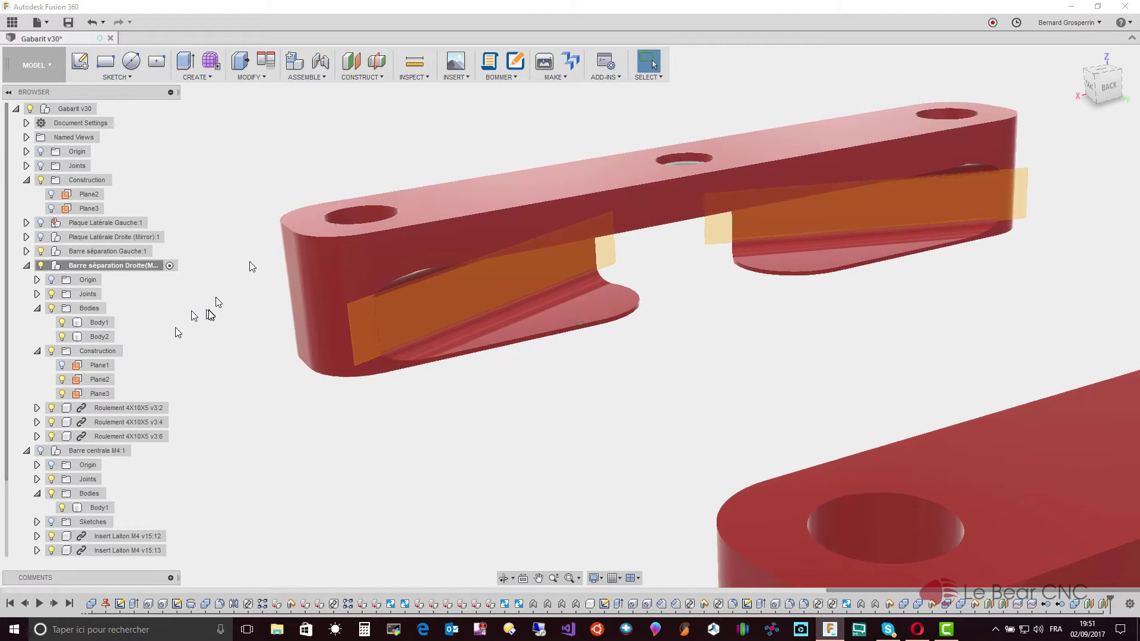
{"action": "left_click", "coordinate": [272, 80]}
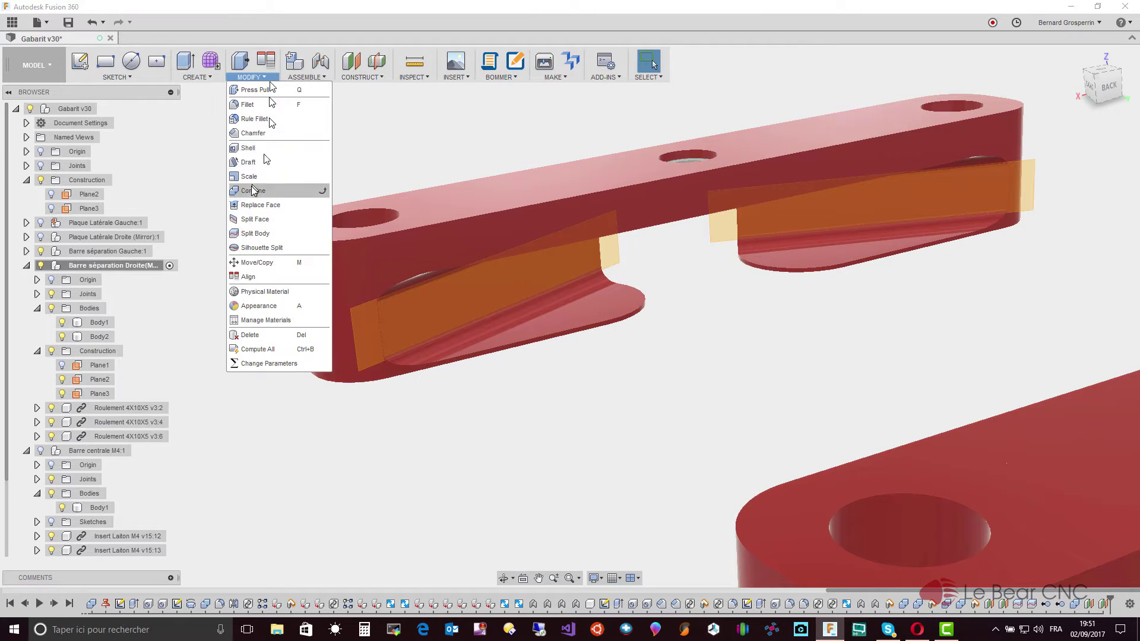
{"action": "left_click", "coordinate": [248, 234]}
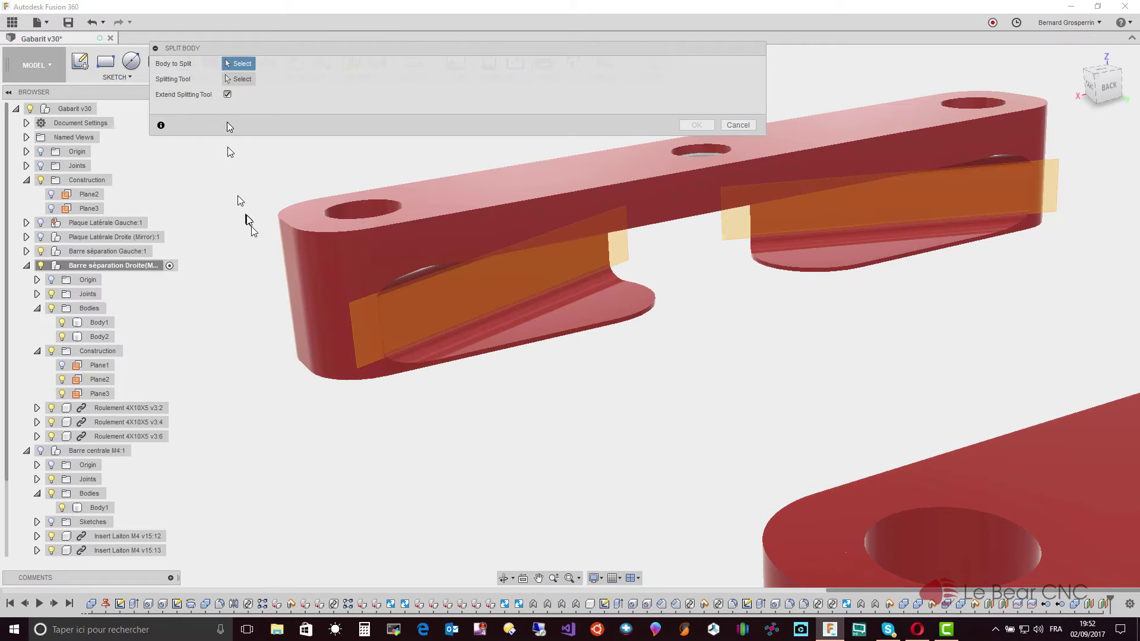
{"action": "left_click", "coordinate": [336, 270]}
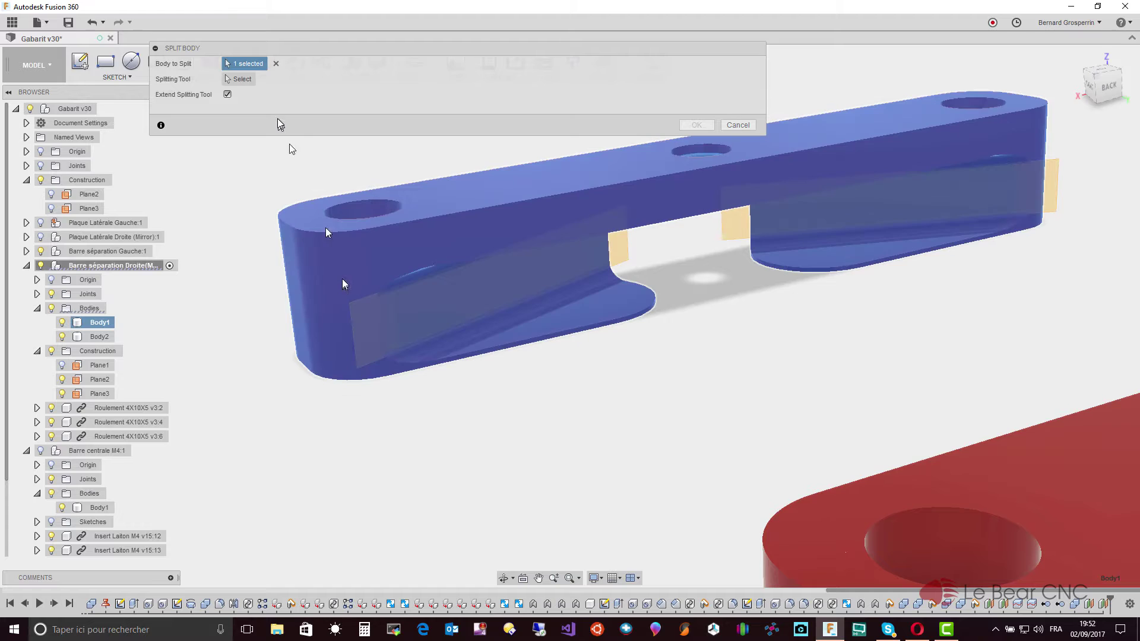
{"action": "left_click", "coordinate": [365, 324]}
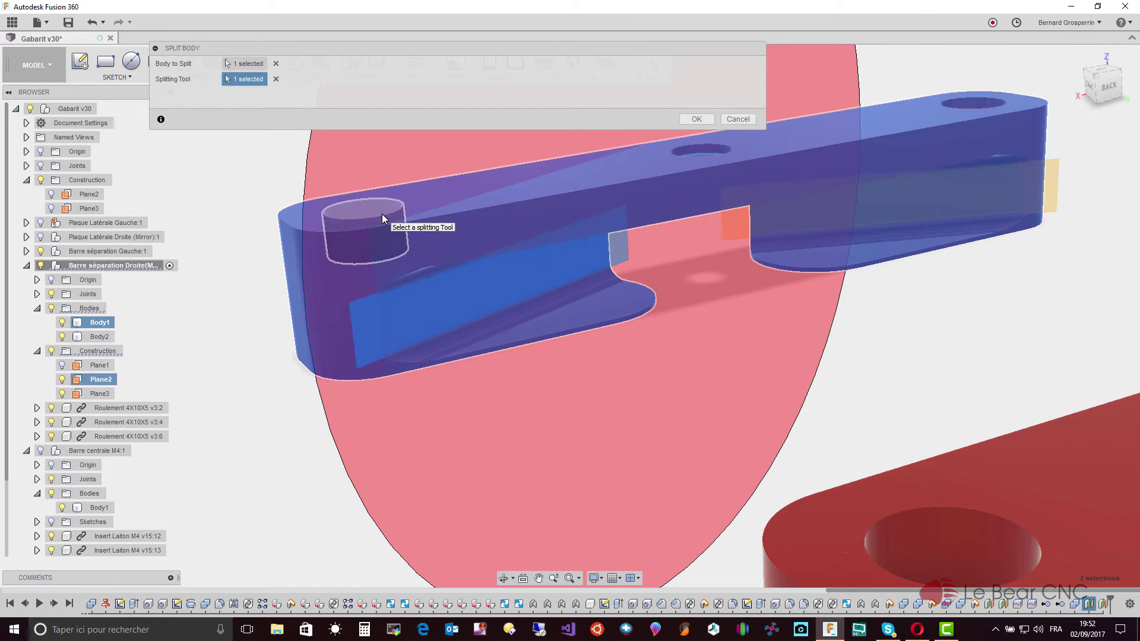
{"action": "key", "text": "Return"}
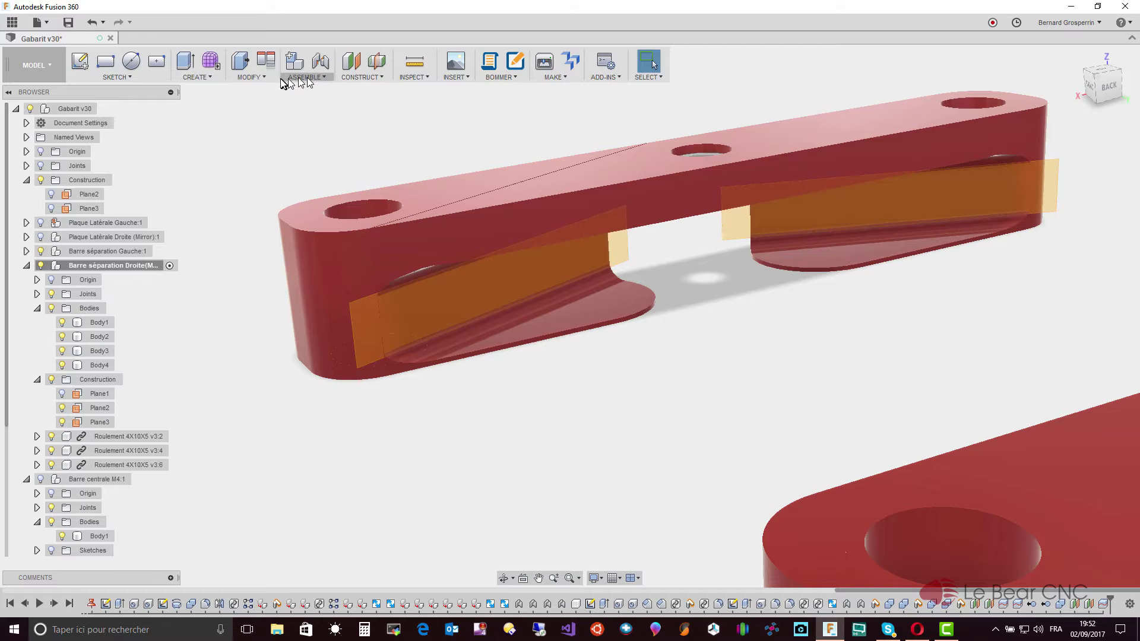
Split the upper bar piece with Plane3
{"action": "left_click", "coordinate": [264, 77]}
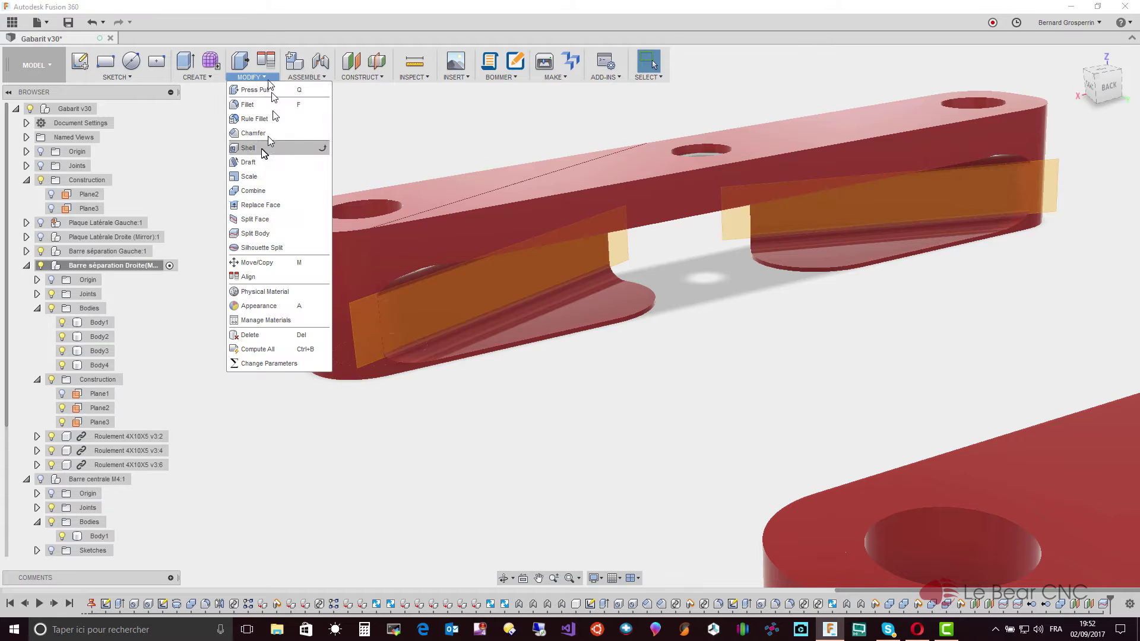
{"action": "left_click", "coordinate": [256, 233]}
{"action": "left_click", "coordinate": [677, 187]}
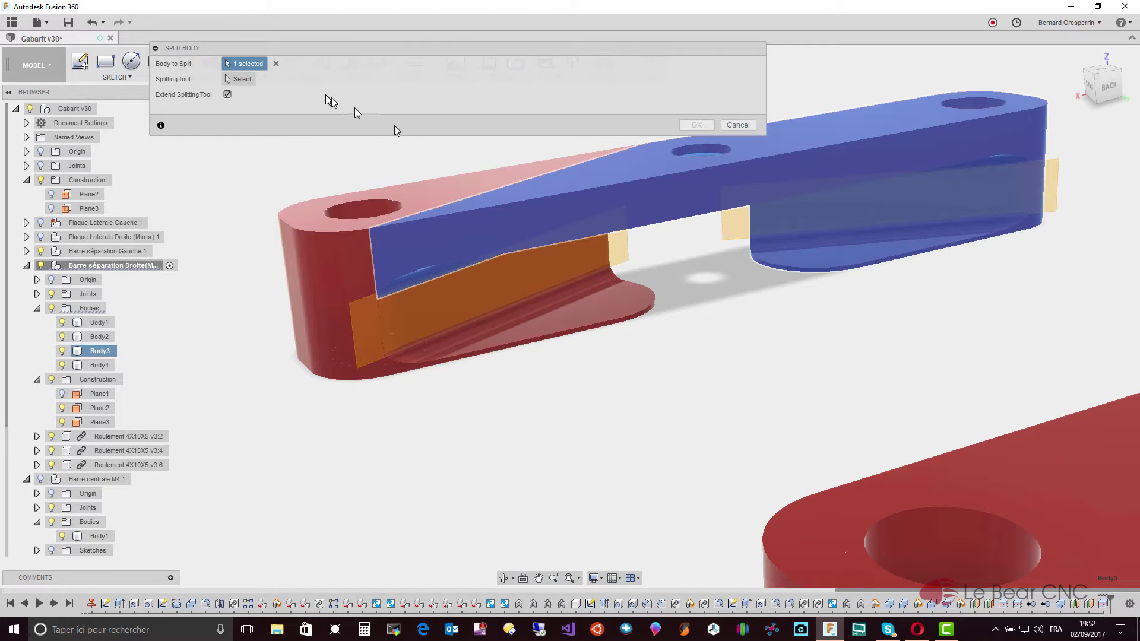
{"action": "left_click", "coordinate": [241, 79]}
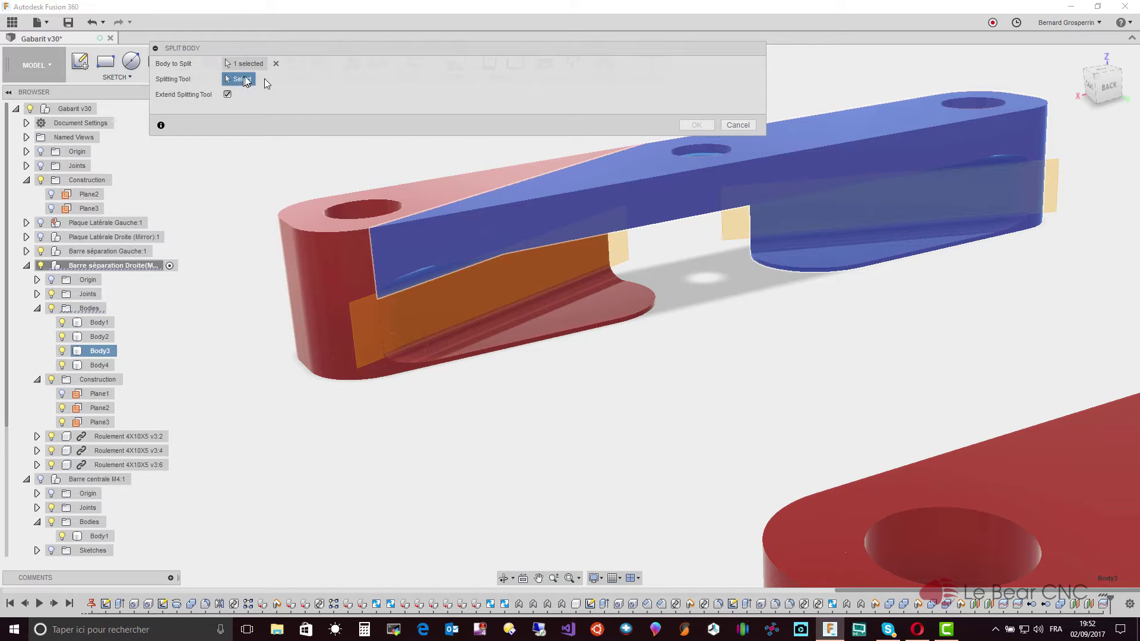
{"action": "left_click", "coordinate": [734, 232]}
{"action": "key", "text": "Return"}
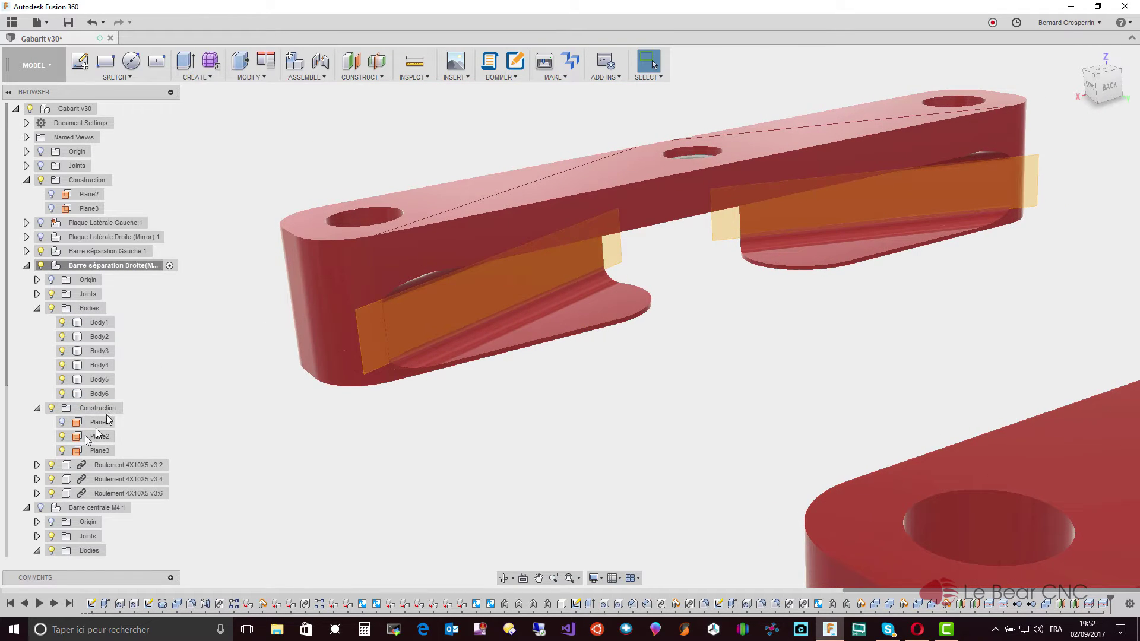
Hide Plane2 and Plane3 and delete the Body4 and Body5 wedge pieces under the legs
{"action": "left_click", "coordinate": [62, 436]}
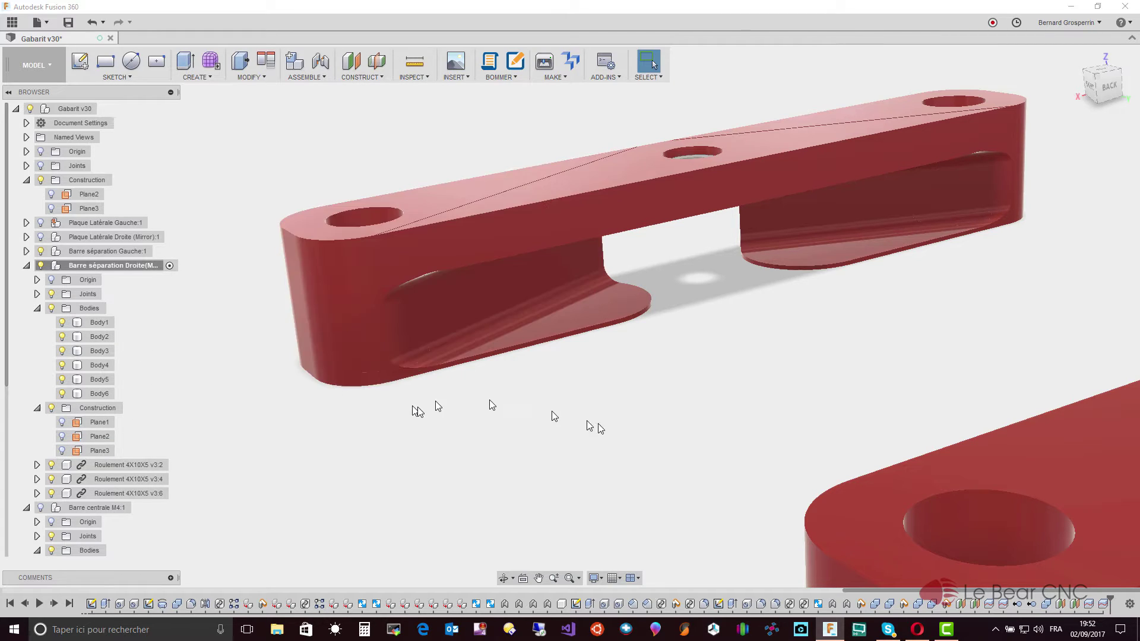
{"action": "left_click", "coordinate": [581, 328]}
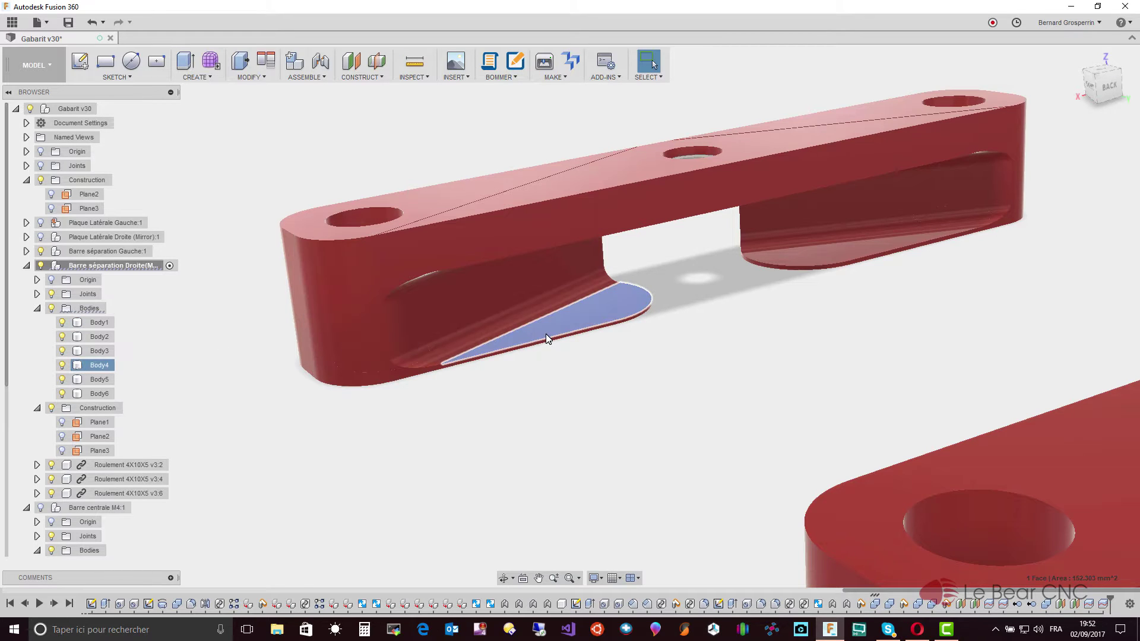
{"action": "left_click", "coordinate": [107, 369]}
{"action": "right_click", "coordinate": [108, 370]}
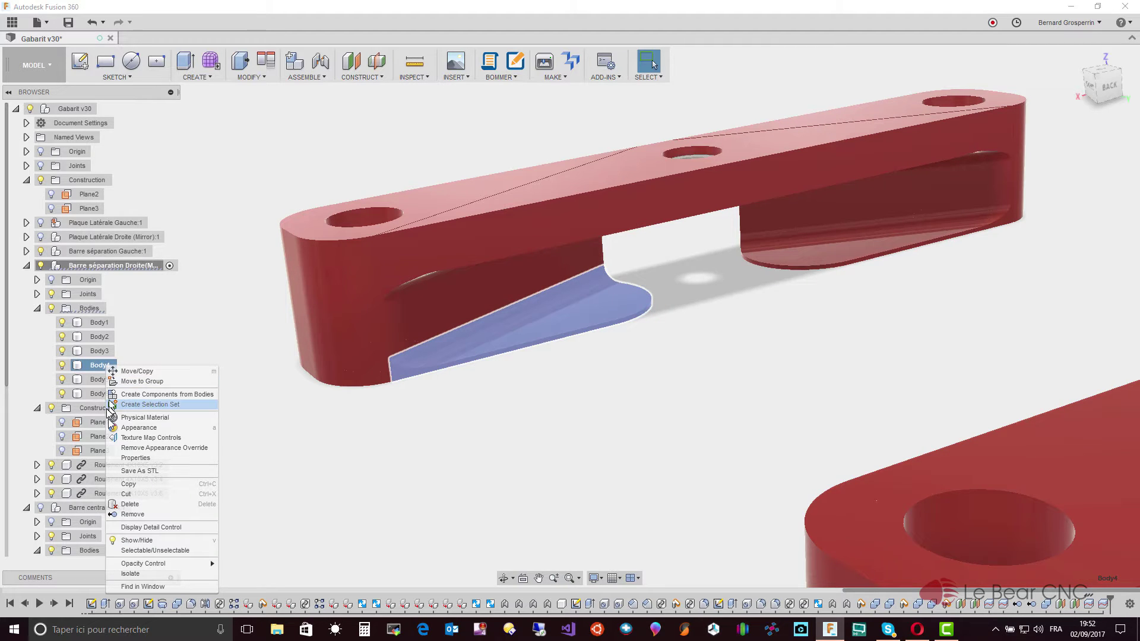
{"action": "left_click", "coordinate": [130, 513]}
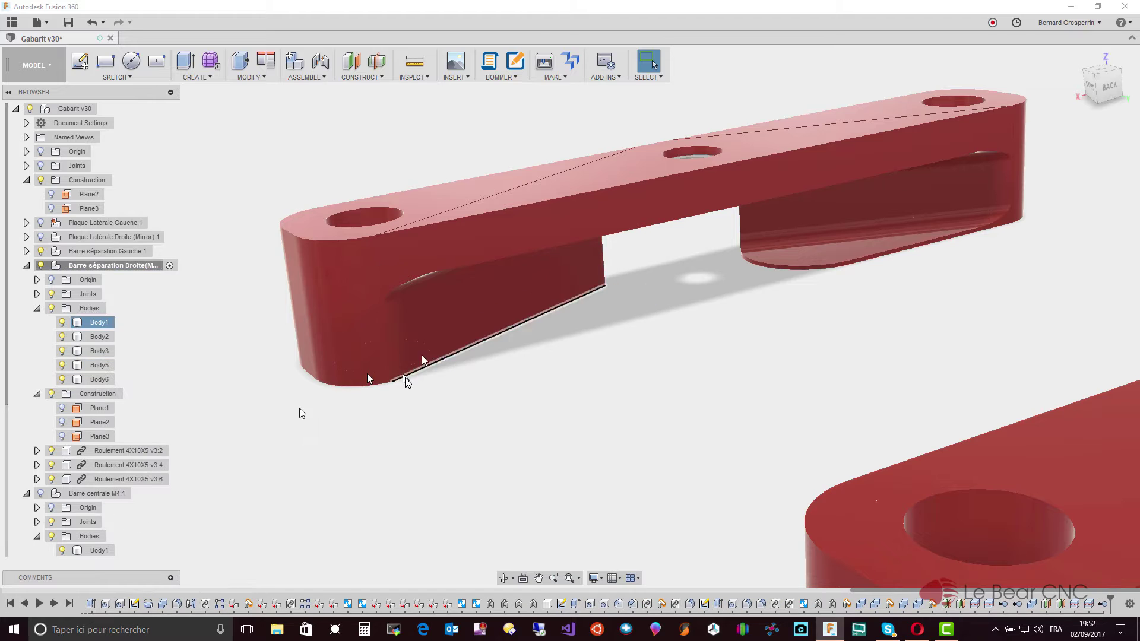
{"action": "left_click", "coordinate": [810, 255]}
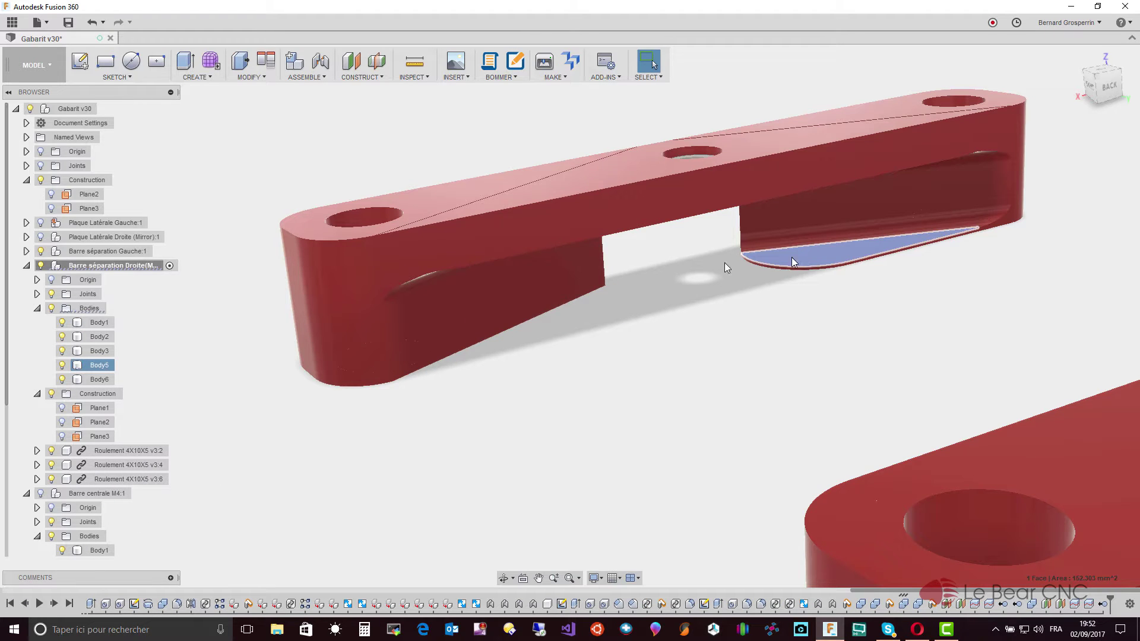
{"action": "right_click", "coordinate": [98, 366]}
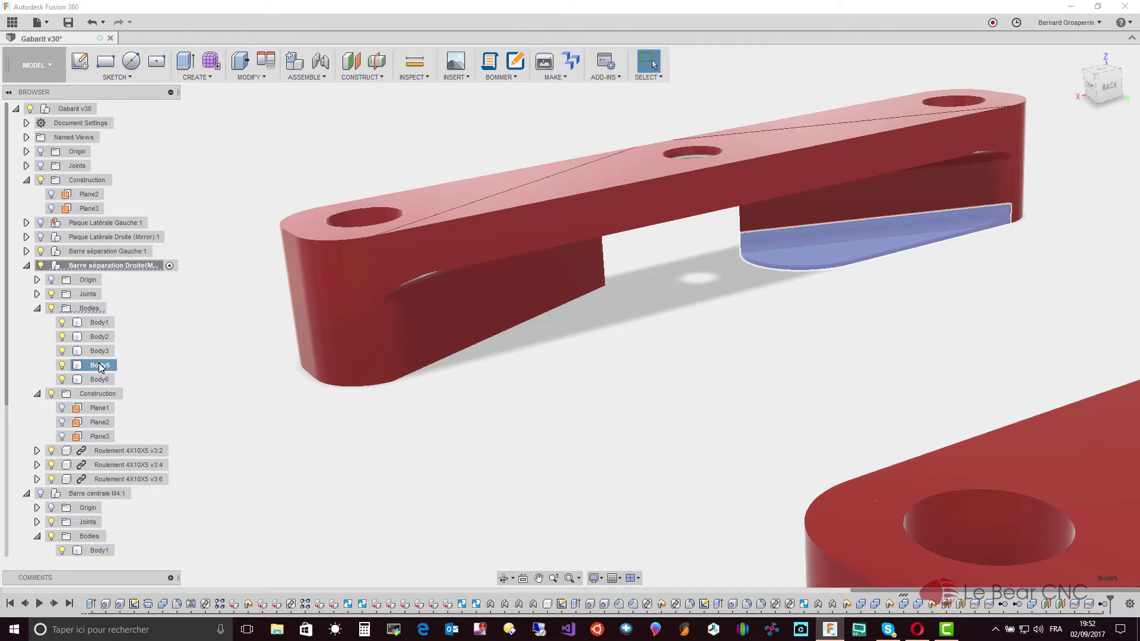
{"action": "left_click", "coordinate": [114, 502]}
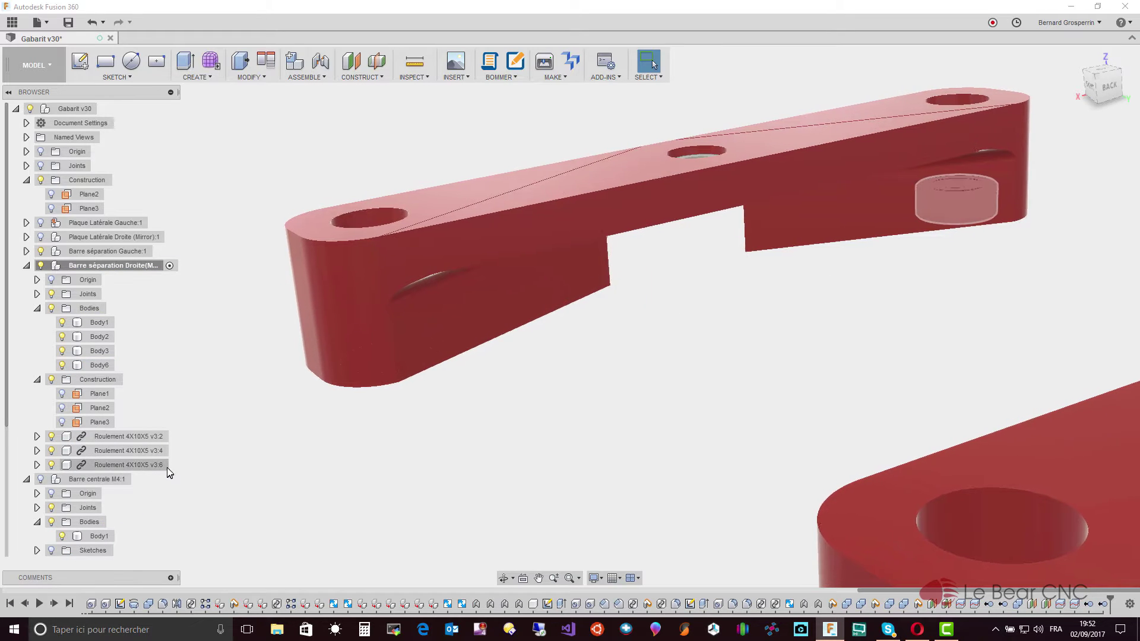
Select the remaining bar bodies Body1, Body2, Body3 and Body6
{"action": "left_click", "coordinate": [99, 322]}
{"action": "left_click", "coordinate": [105, 336], "text": "ctrl"}
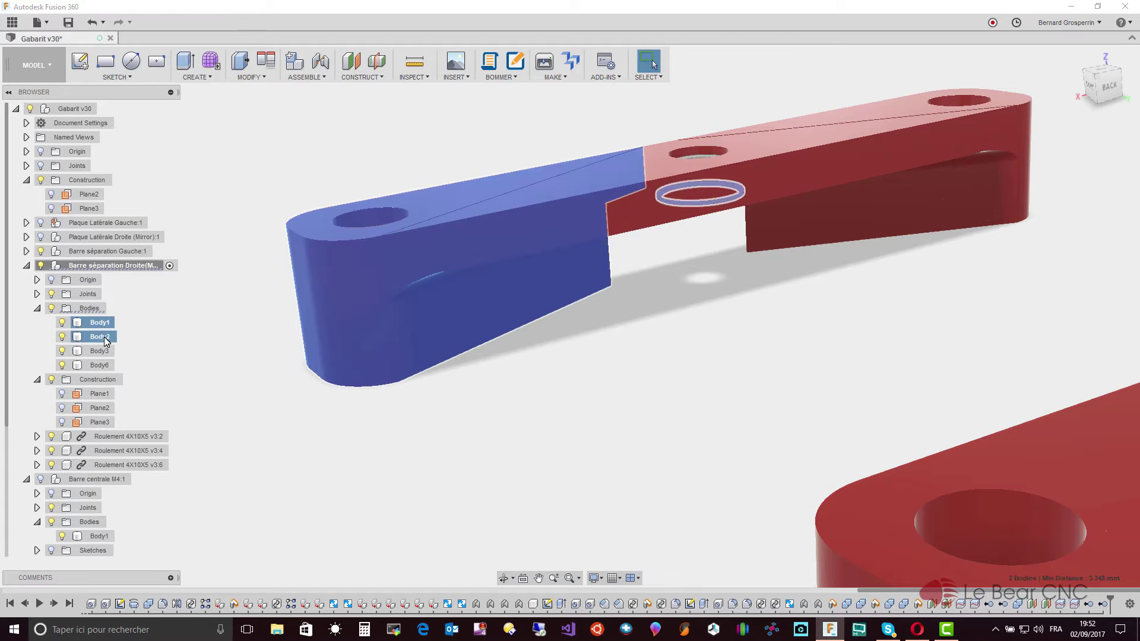
{"action": "left_click", "coordinate": [104, 351], "text": "ctrl"}
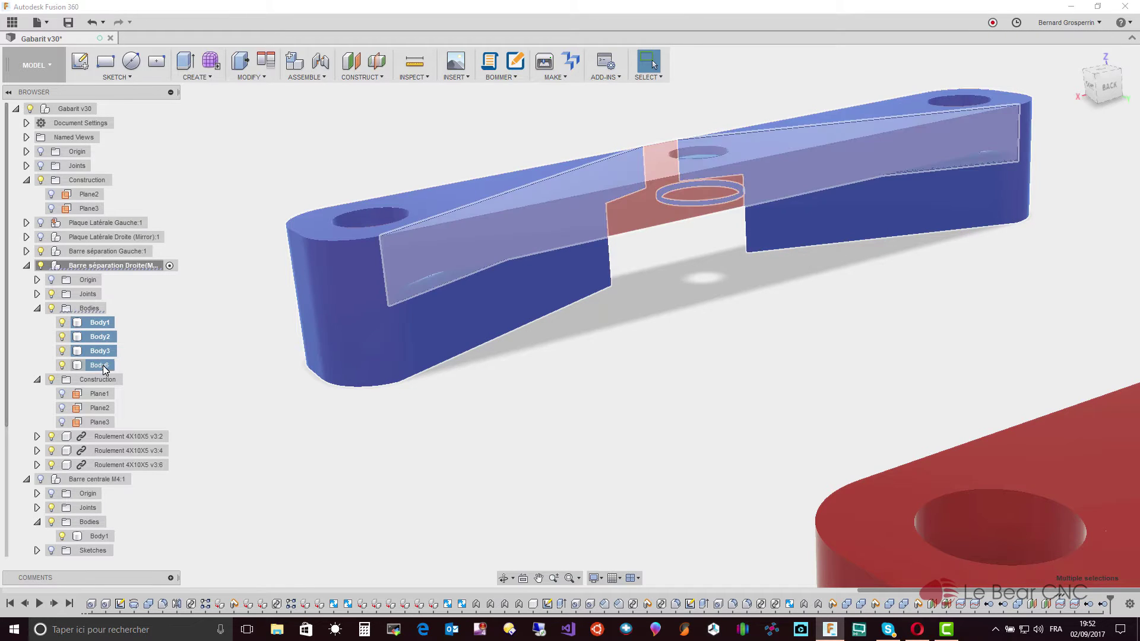
{"action": "left_click", "coordinate": [104, 365], "text": "ctrl"}
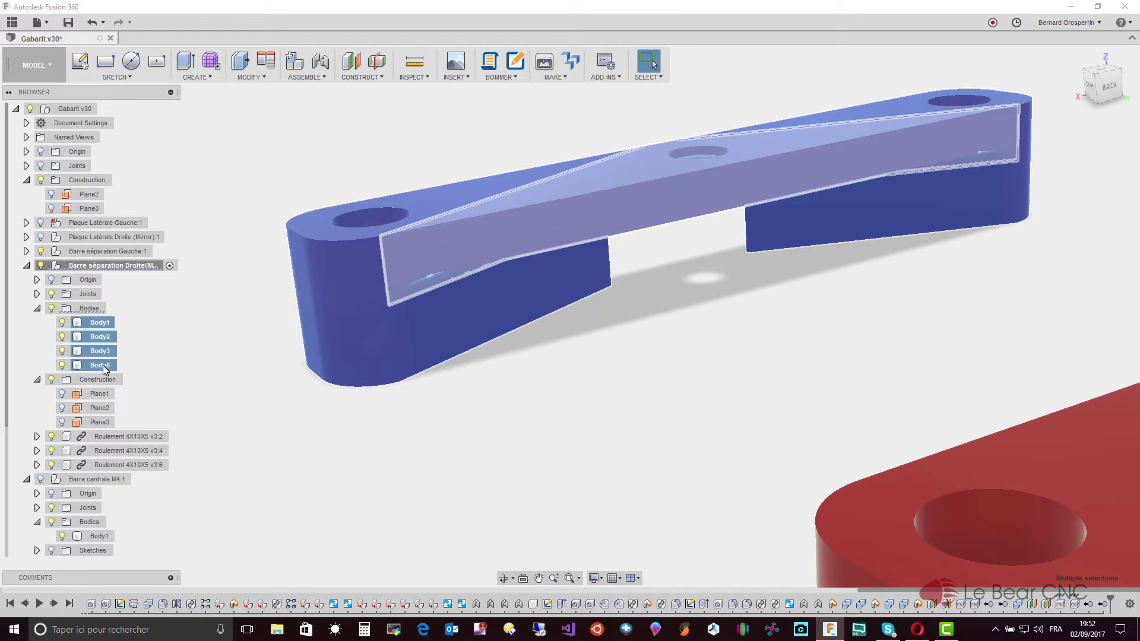
Combine Body2, Body3 and Body6 into target Body1 with a Join operation
{"action": "left_click", "coordinate": [269, 77]}
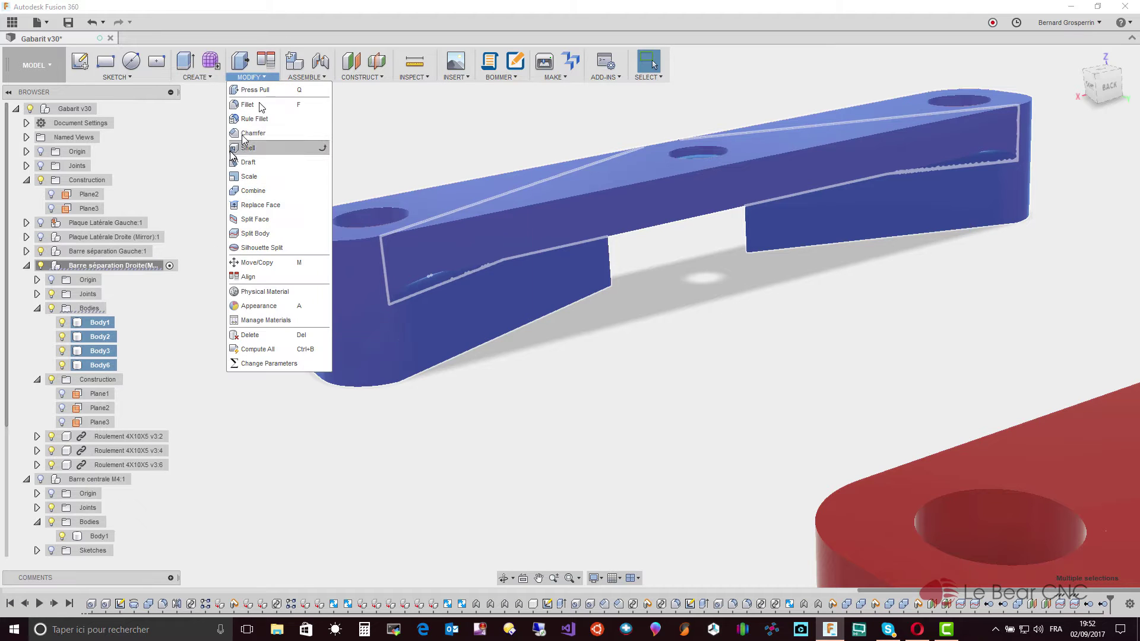
{"action": "left_click", "coordinate": [248, 196]}
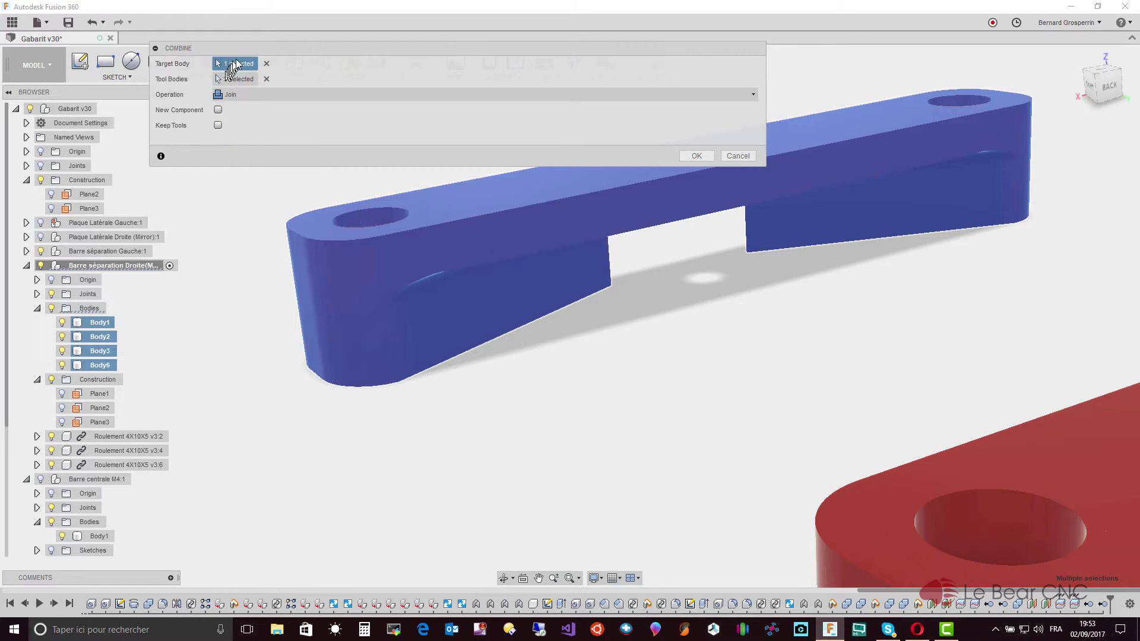
{"action": "left_click", "coordinate": [689, 156]}
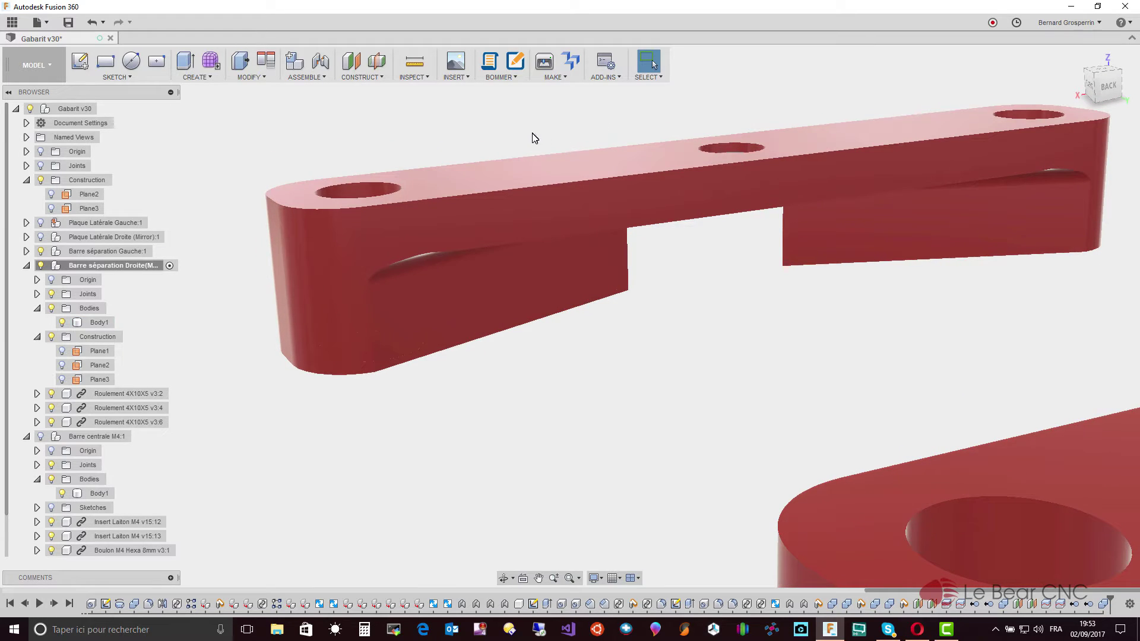
Fillet the inner opening loop, both central gap edges and both leg bottoms at 2 mm
{"action": "left_click", "coordinate": [259, 79]}
{"action": "left_click", "coordinate": [254, 104]}
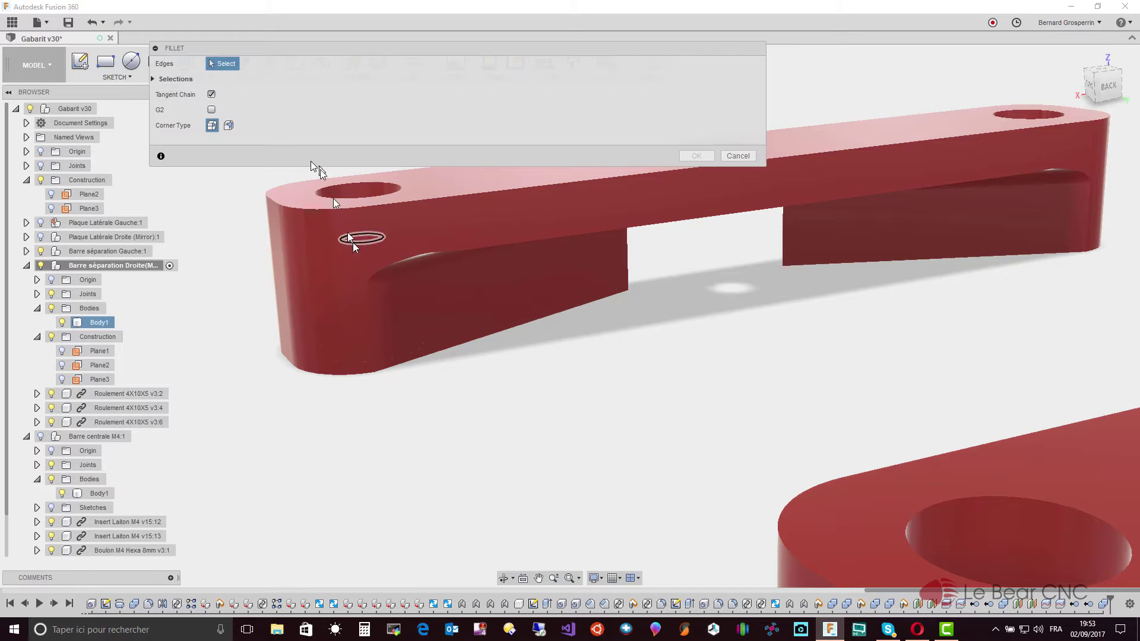
{"action": "left_click", "coordinate": [397, 261]}
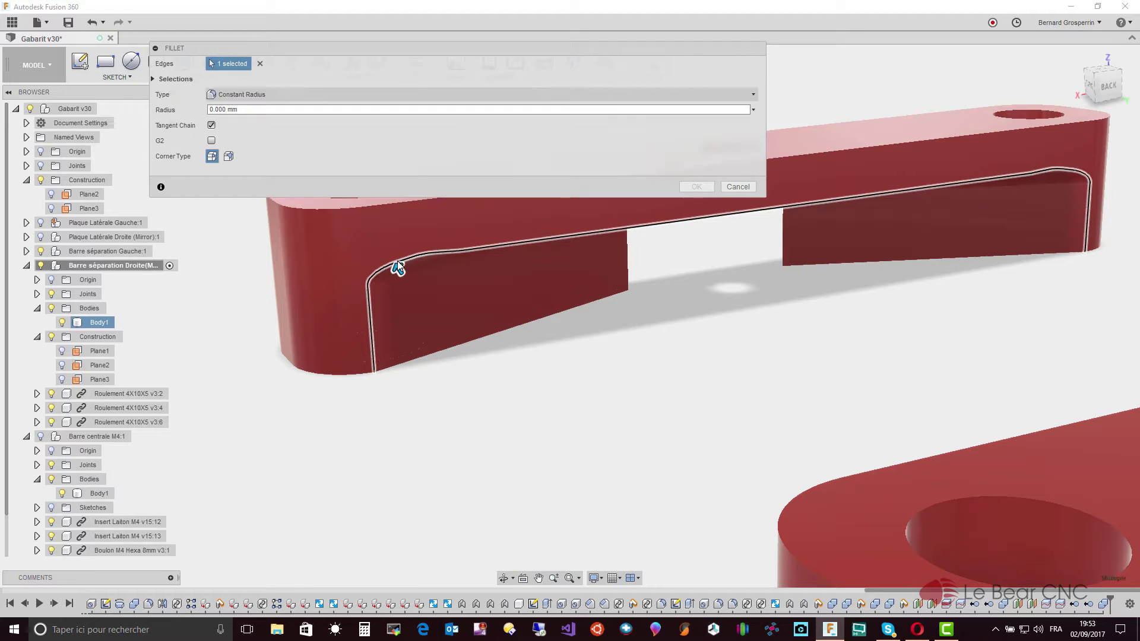
{"action": "left_click", "coordinate": [425, 359]}
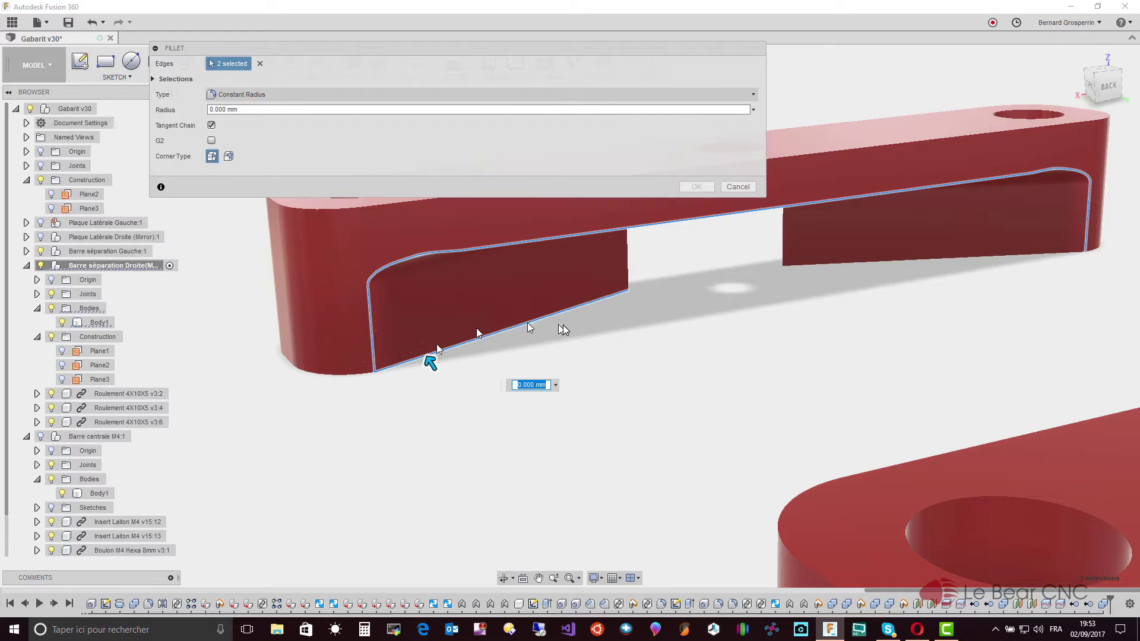
{"action": "left_click", "coordinate": [631, 271]}
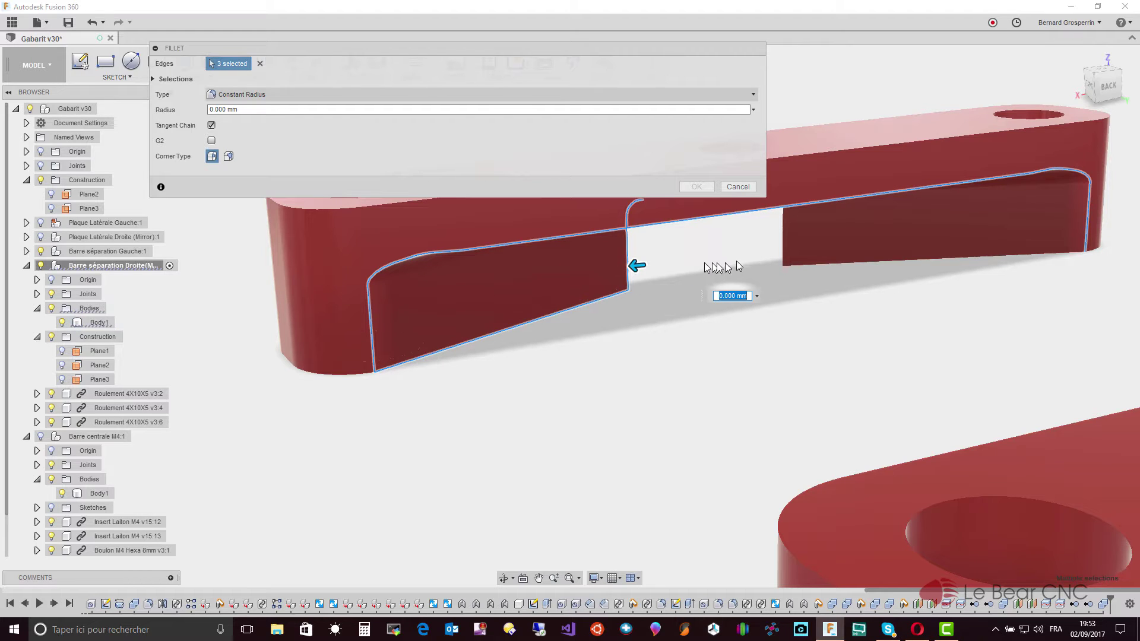
{"action": "left_click", "coordinate": [782, 250]}
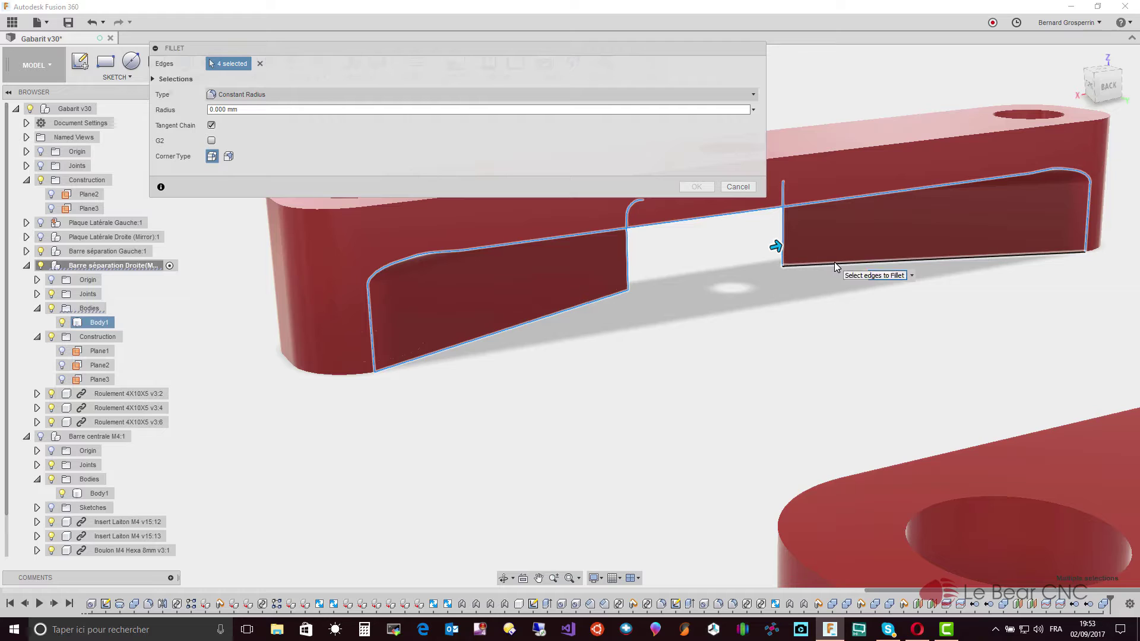
{"action": "left_click", "coordinate": [835, 261]}
{"action": "type", "text": "2"}
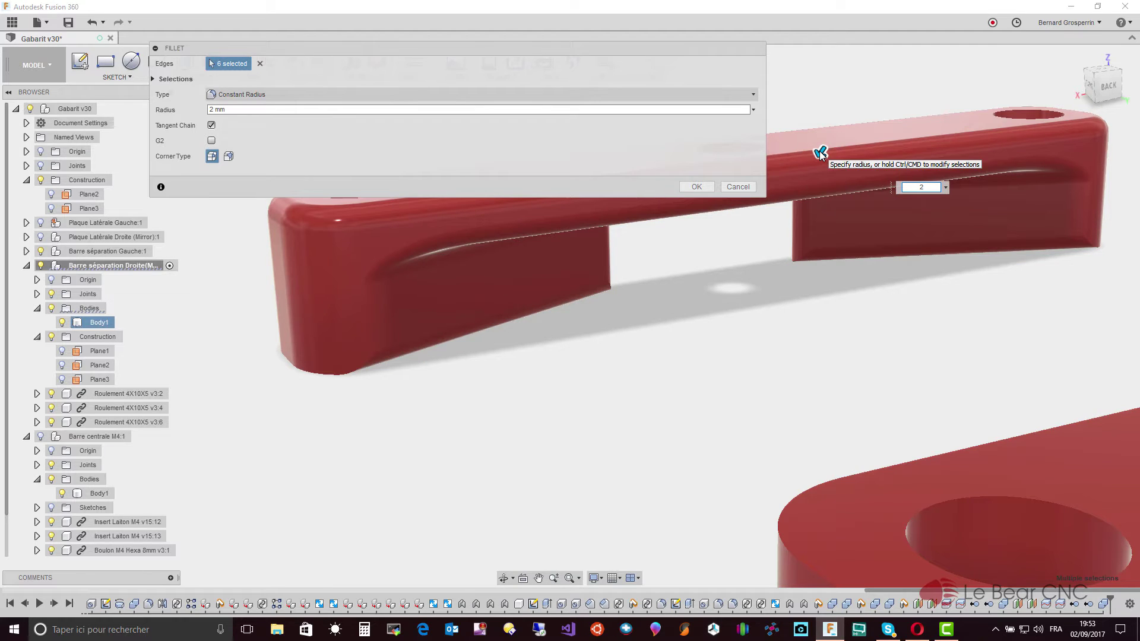
{"action": "key", "text": "Return"}
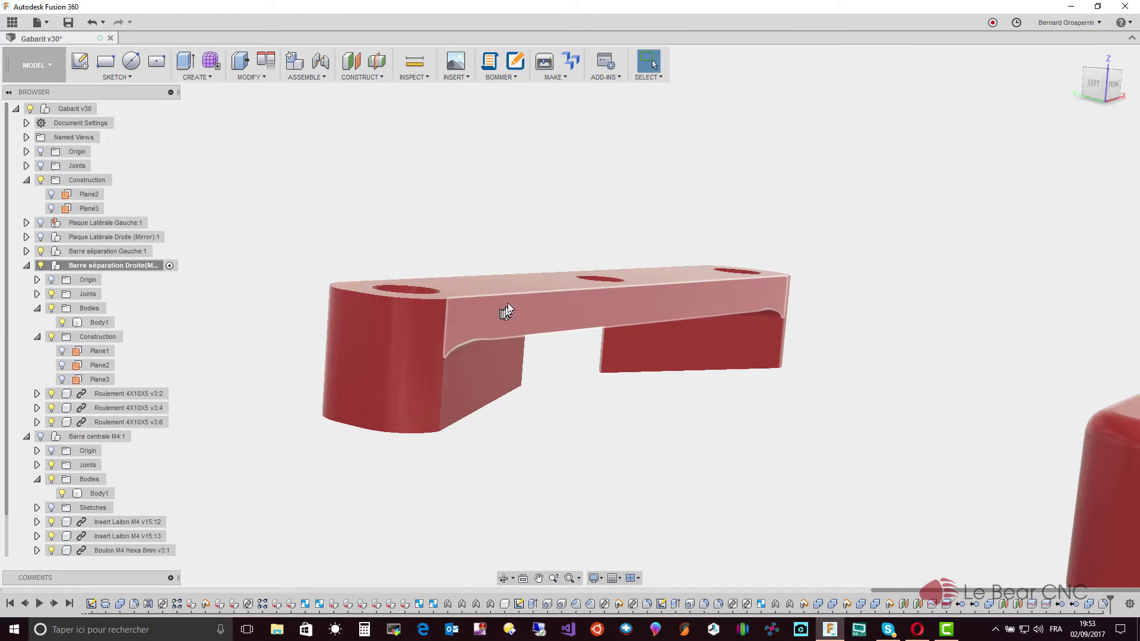
Apply a 2 mm fillet to the top front, inner arch, bottom and cut-out vertical edges
{"action": "left_click", "coordinate": [515, 294]}
{"action": "right_click", "coordinate": [515, 293]}
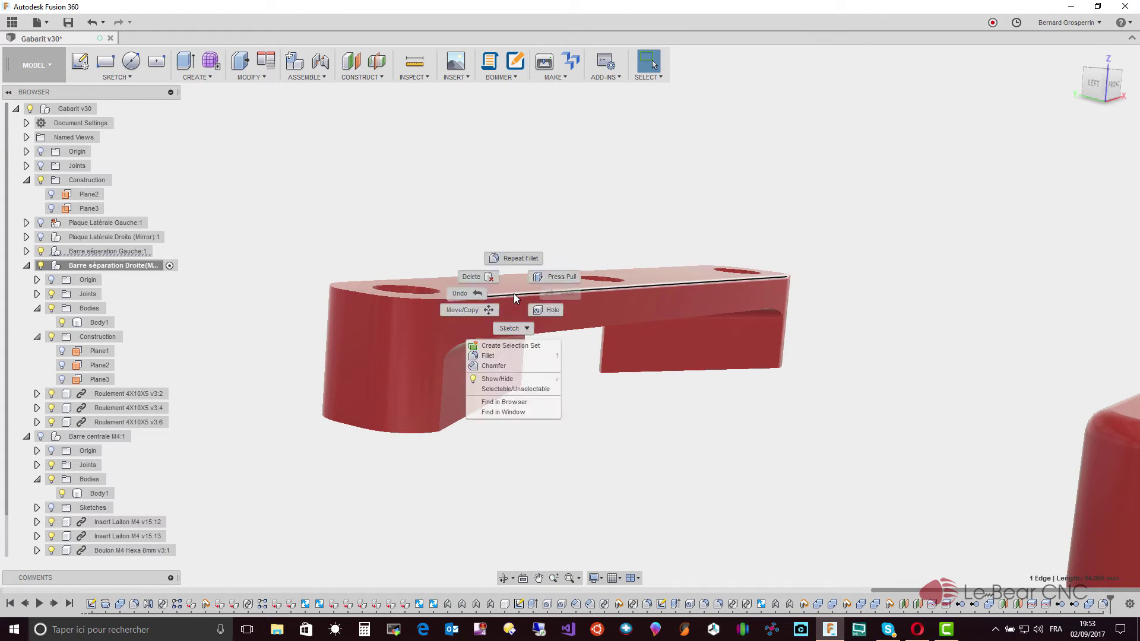
{"action": "left_click", "coordinate": [518, 258]}
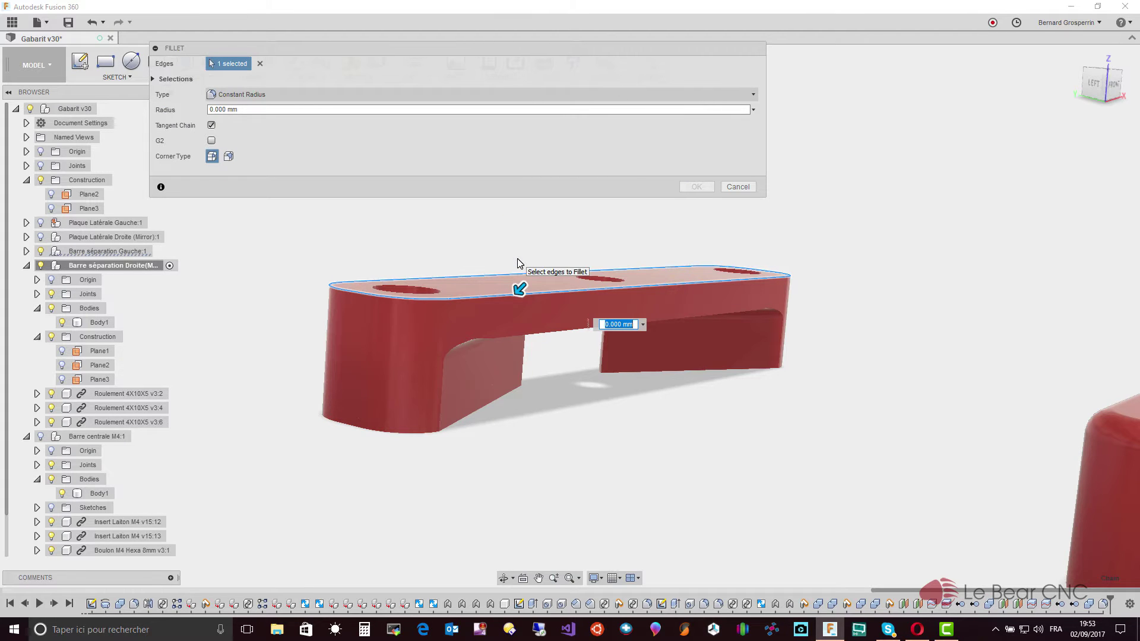
{"action": "left_click", "coordinate": [482, 340]}
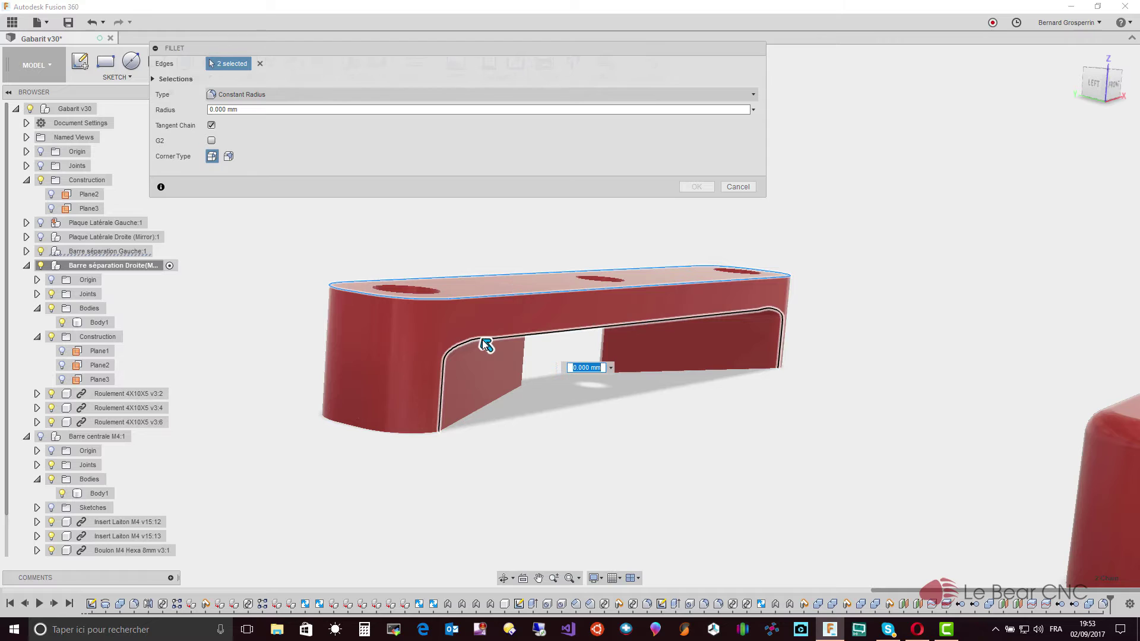
{"action": "left_click", "coordinate": [470, 418]}
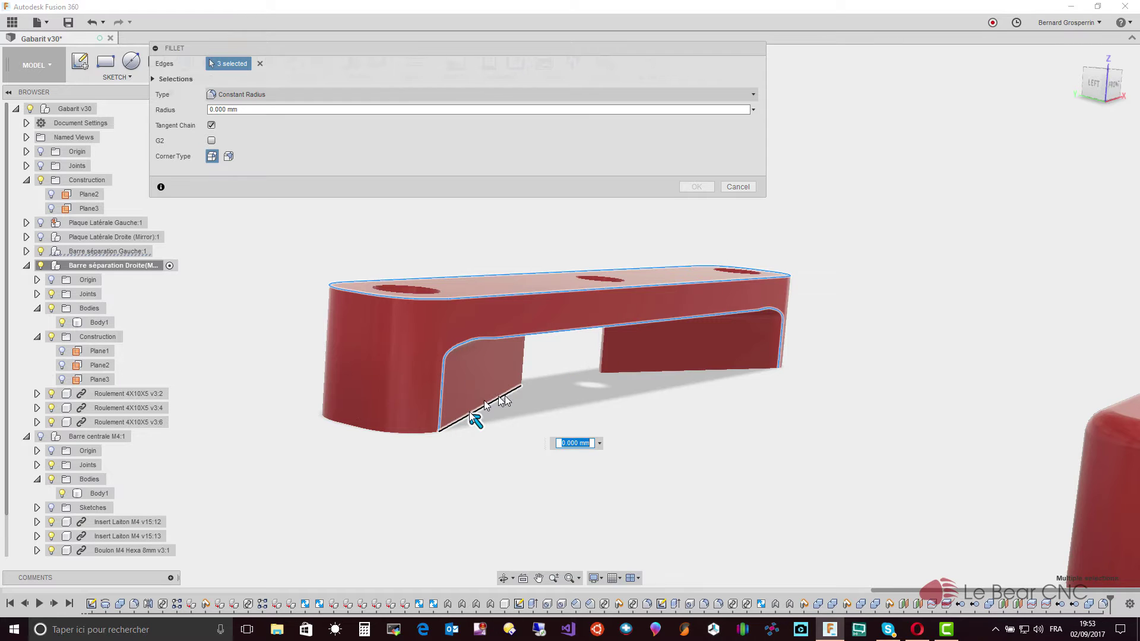
{"action": "left_click", "coordinate": [524, 366]}
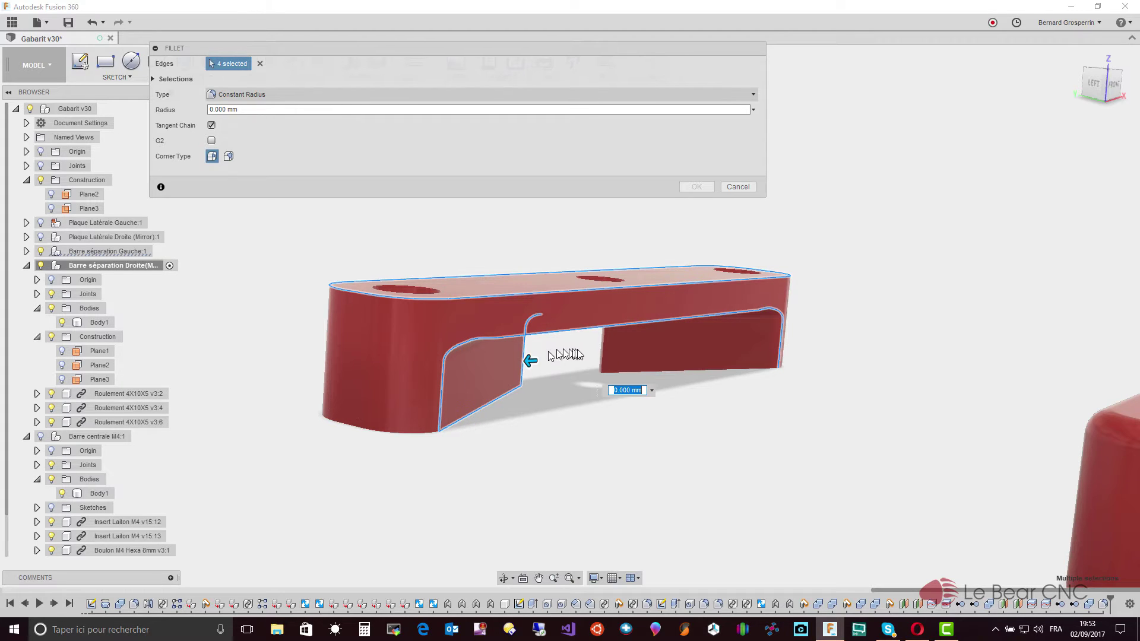
{"action": "left_click", "coordinate": [605, 352]}
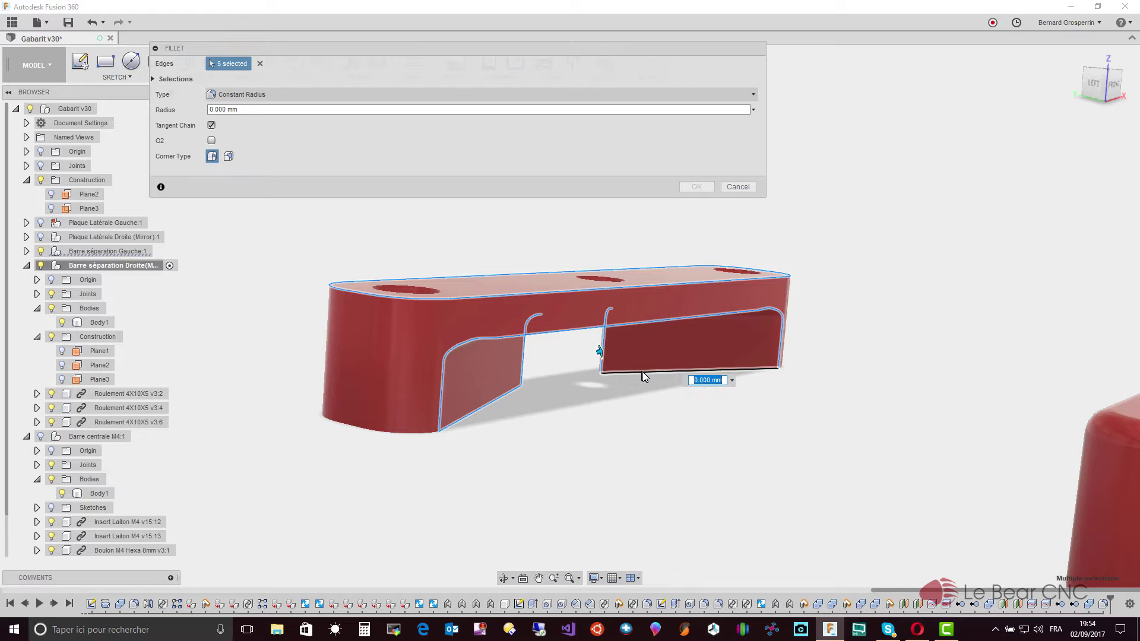
{"action": "left_click", "coordinate": [644, 373]}
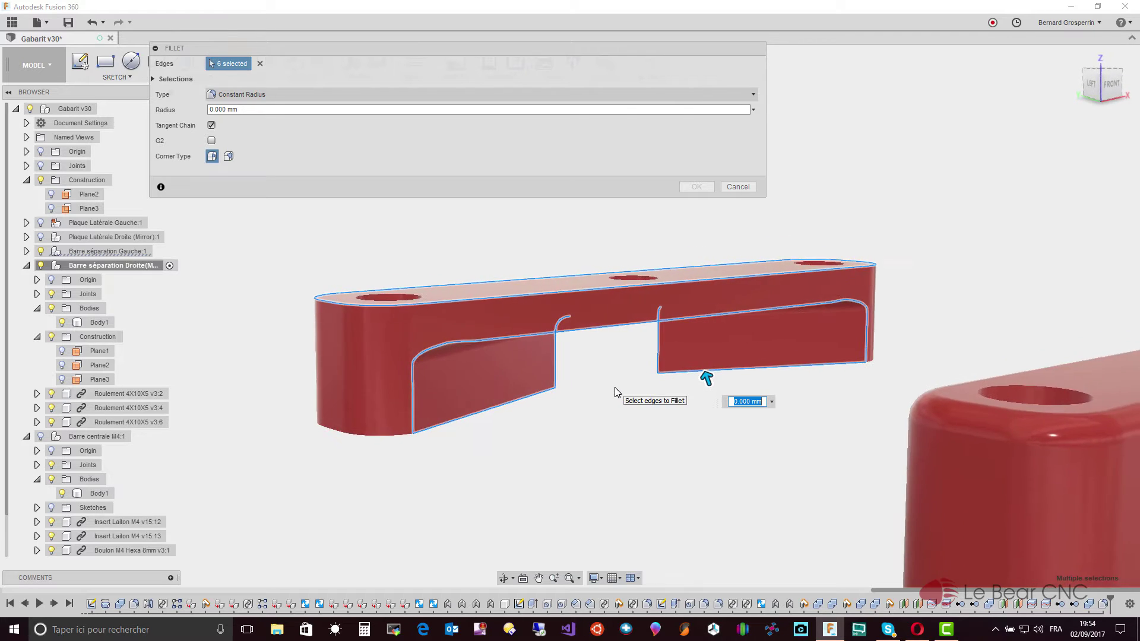
{"action": "type", "text": "2"}
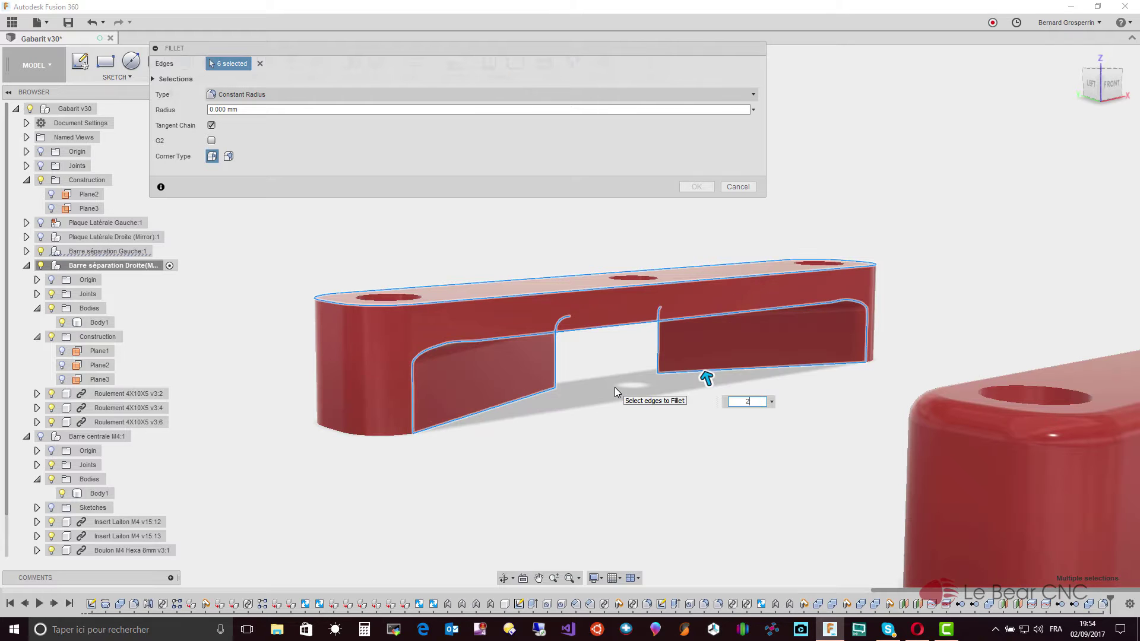
{"action": "key", "text": "Return"}
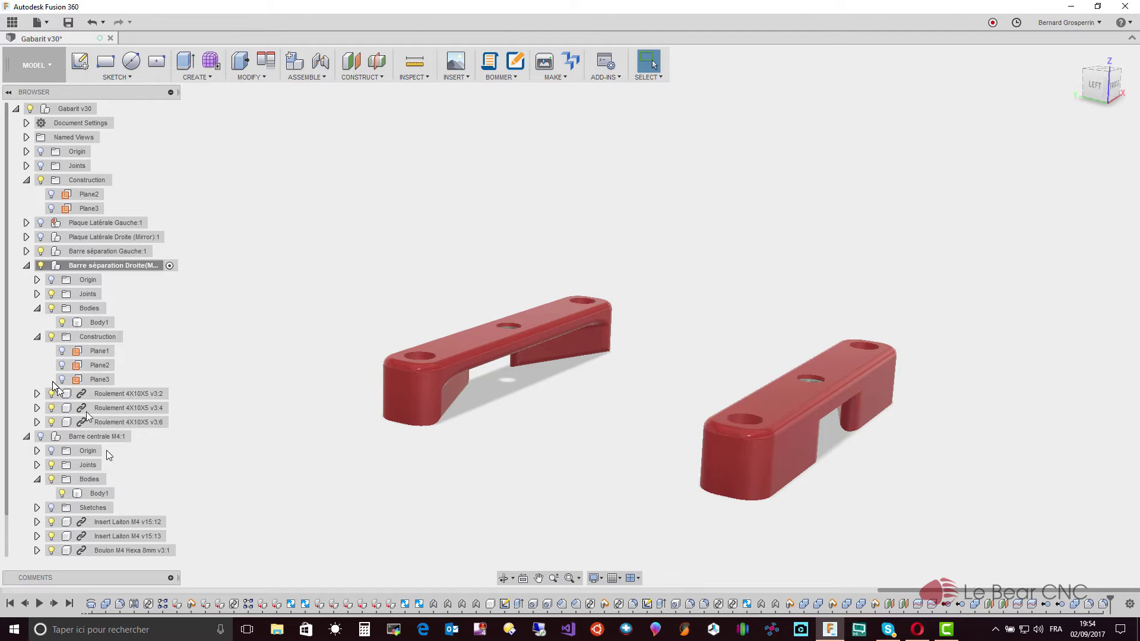
Show Barre centrale M4:1 again and activate the top-level Gabarit v30 assembly
{"action": "left_click", "coordinate": [39, 437]}
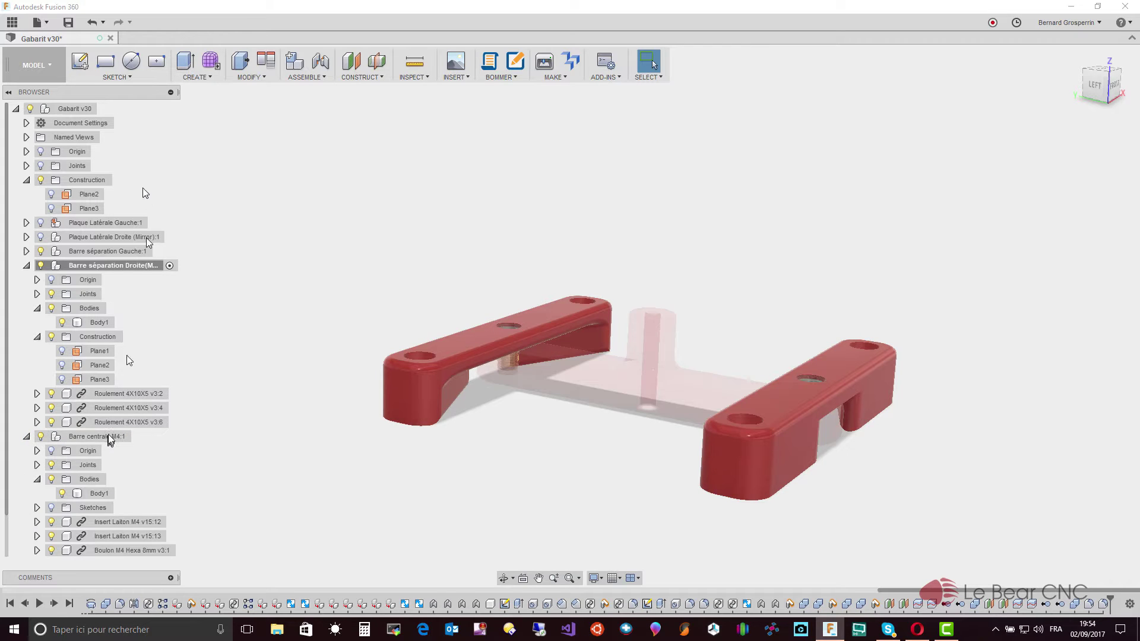
{"action": "left_click", "coordinate": [105, 109]}
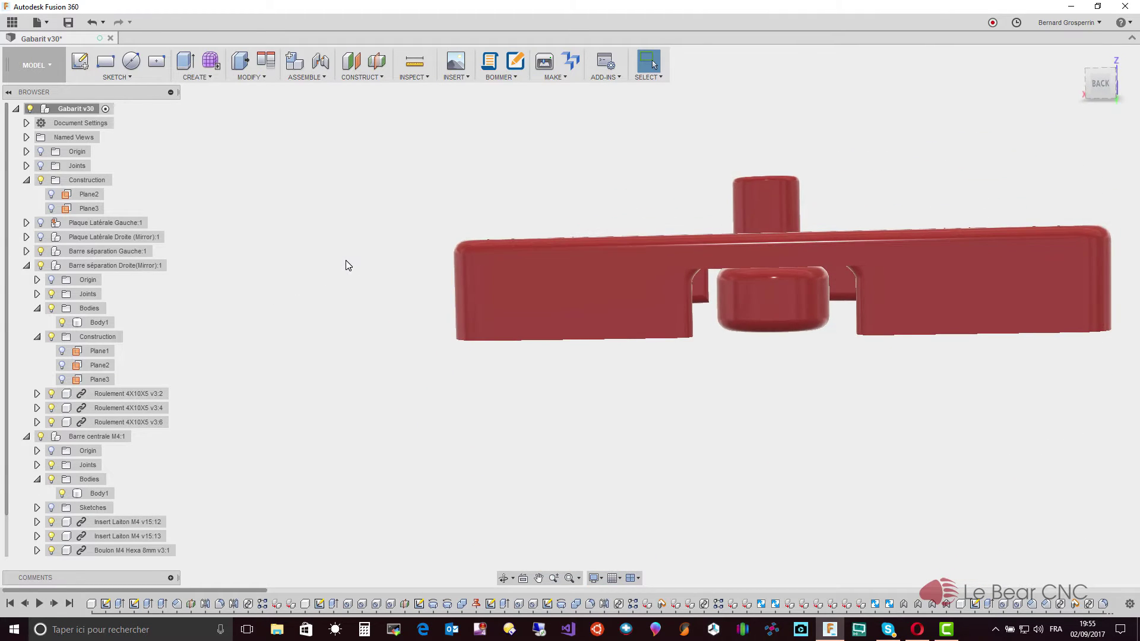
{"action": "left_click", "coordinate": [429, 77]}
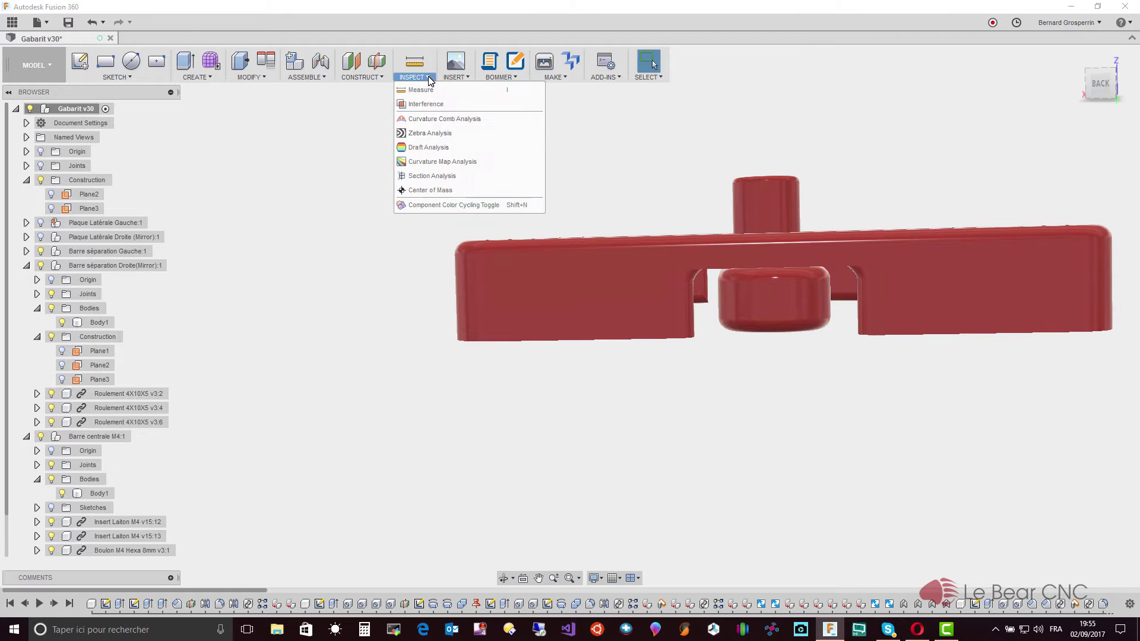
{"action": "left_click", "coordinate": [446, 177]}
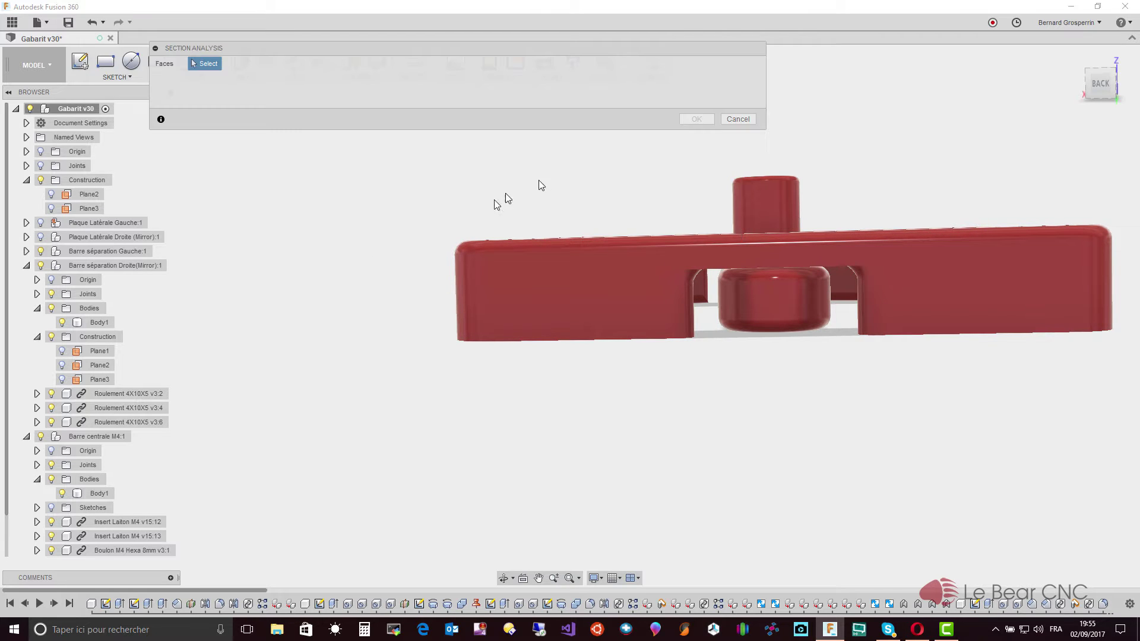
{"action": "left_click", "coordinate": [565, 286]}
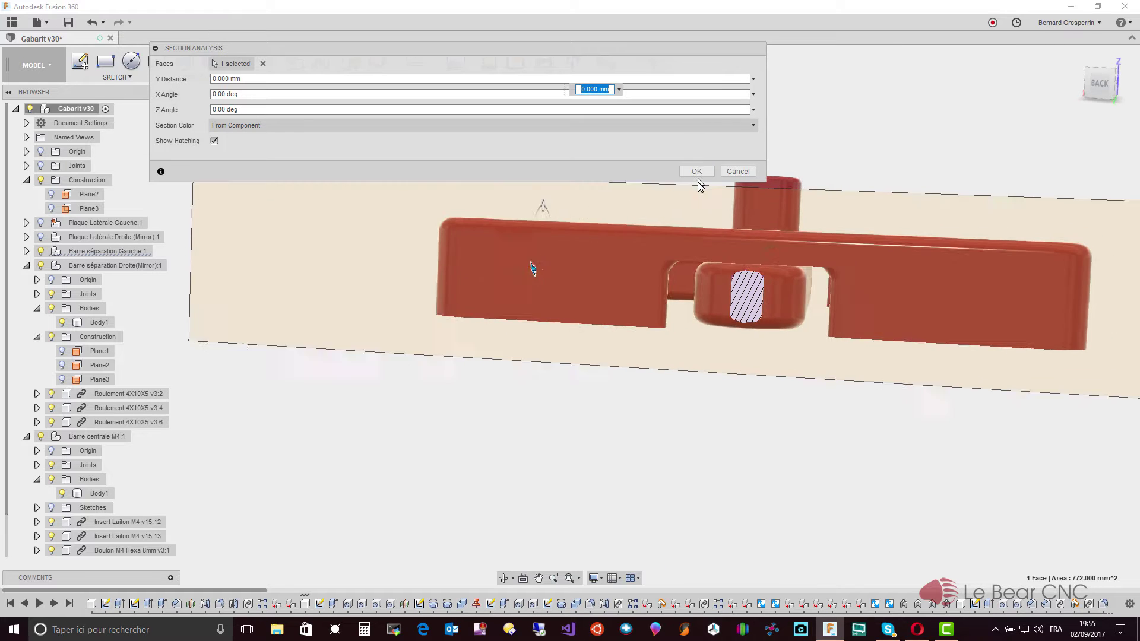
{"action": "mouse_move", "coordinate": [694, 279]}
{"action": "middle_mouse_down", "text": "shift"}
{"action": "mouse_move", "coordinate": [534, 267]}
{"action": "mouse_move", "coordinate": [427, 311]}
{"action": "middle_mouse_up", "text": "shift"}
{"action": "left_click_drag", "start_coordinate": [398, 303], "coordinate": [439, 300]}
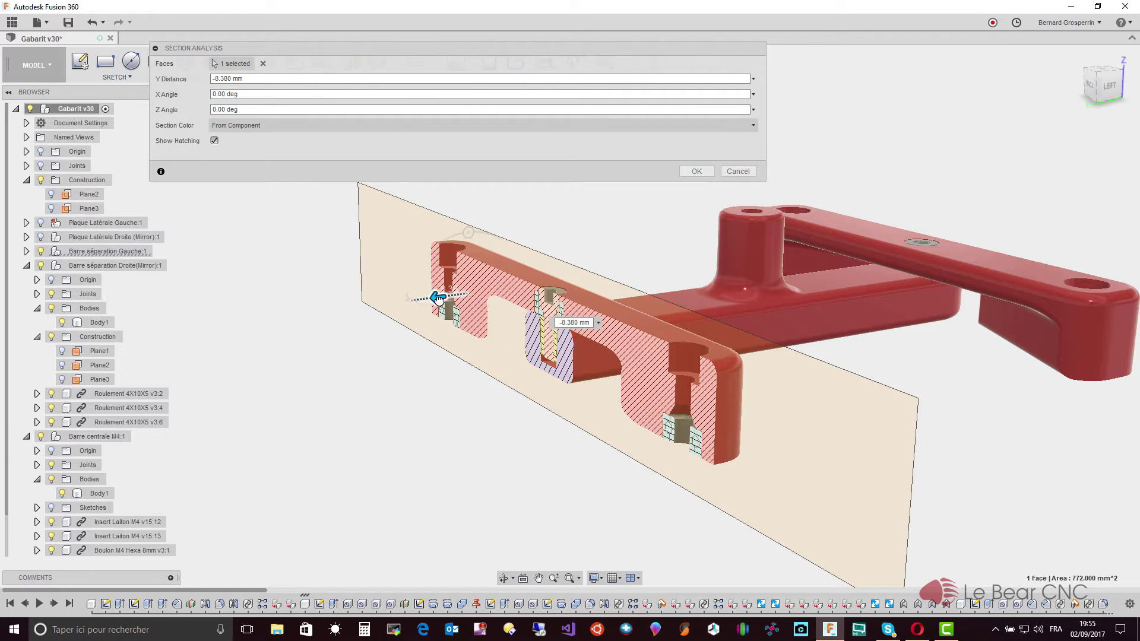
{"action": "left_click_drag", "start_coordinate": [438, 299], "coordinate": [438, 298]}
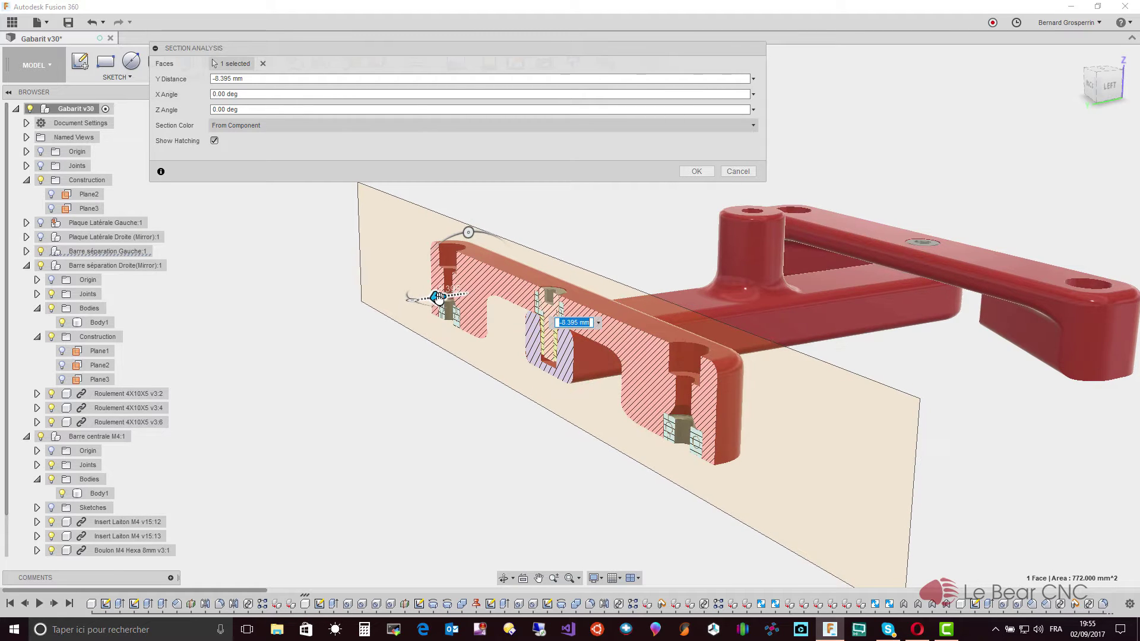
{"action": "type", "text": "8"}
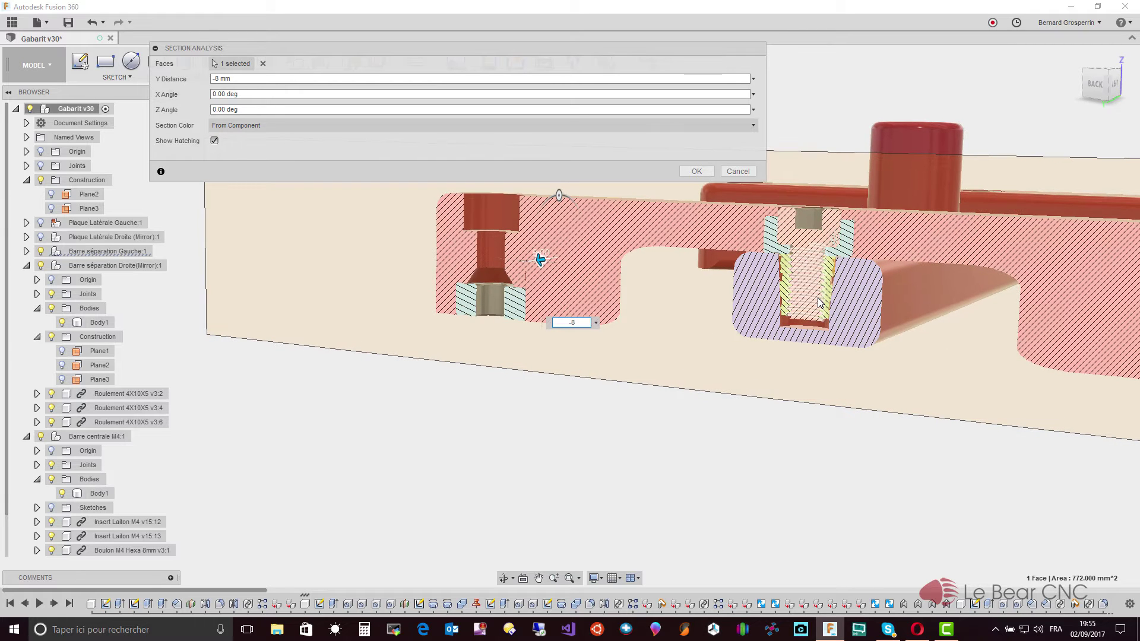
{"action": "left_click", "coordinate": [735, 171]}
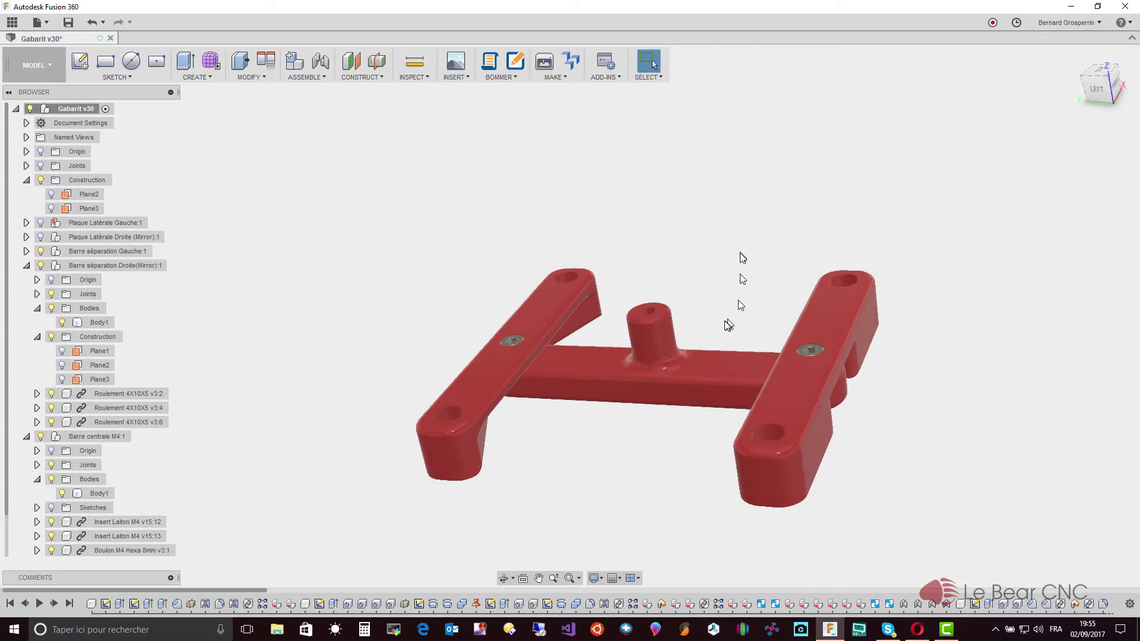
Select the central bar's body and front face, then expand Barre centrale M4:1's Joints folder
{"action": "left_click", "coordinate": [687, 347]}
{"action": "scroll", "coordinate": [648, 363], "scroll_direction": "up", "scroll_amount": 5}
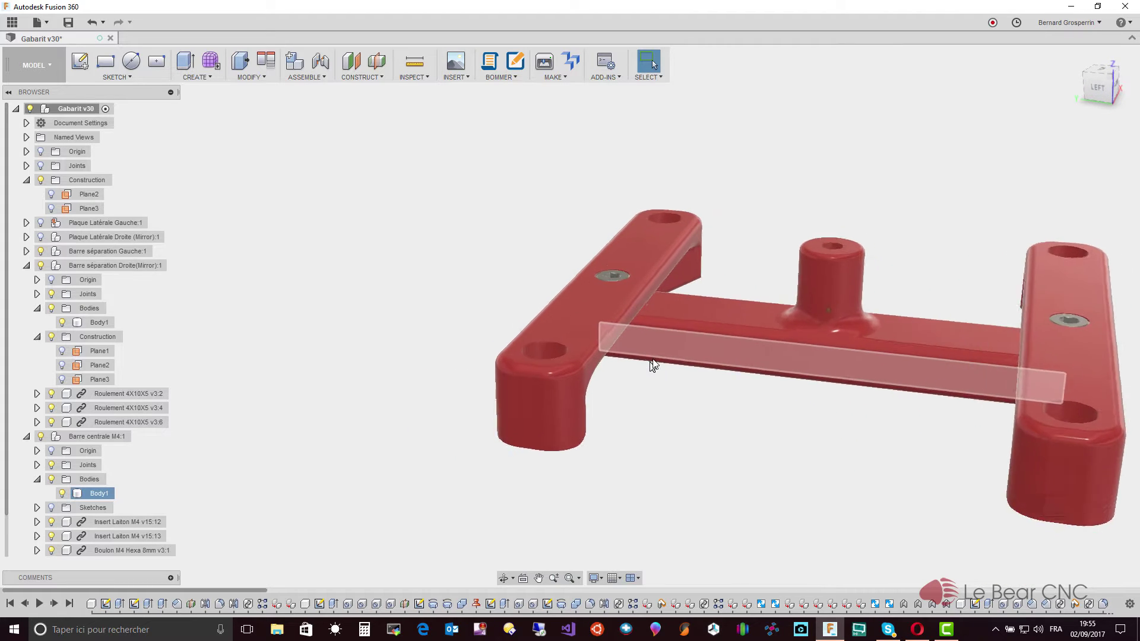
{"action": "scroll", "coordinate": [672, 348], "scroll_direction": "up", "scroll_amount": 2}
{"action": "scroll", "coordinate": [673, 348], "scroll_direction": "up", "scroll_amount": 2}
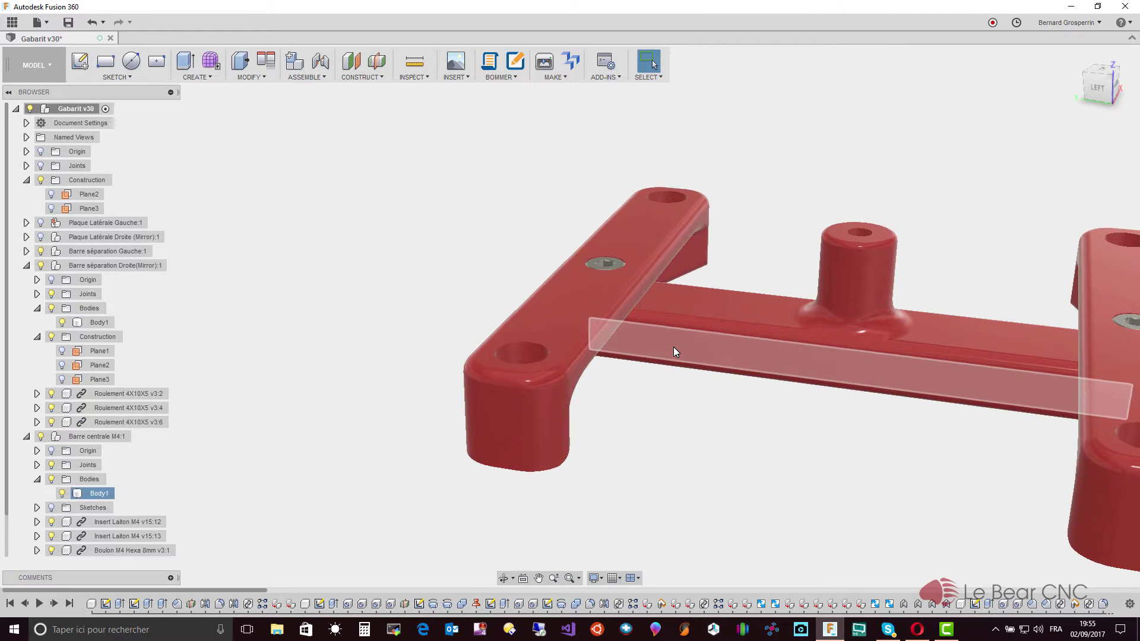
{"action": "left_click", "coordinate": [674, 348]}
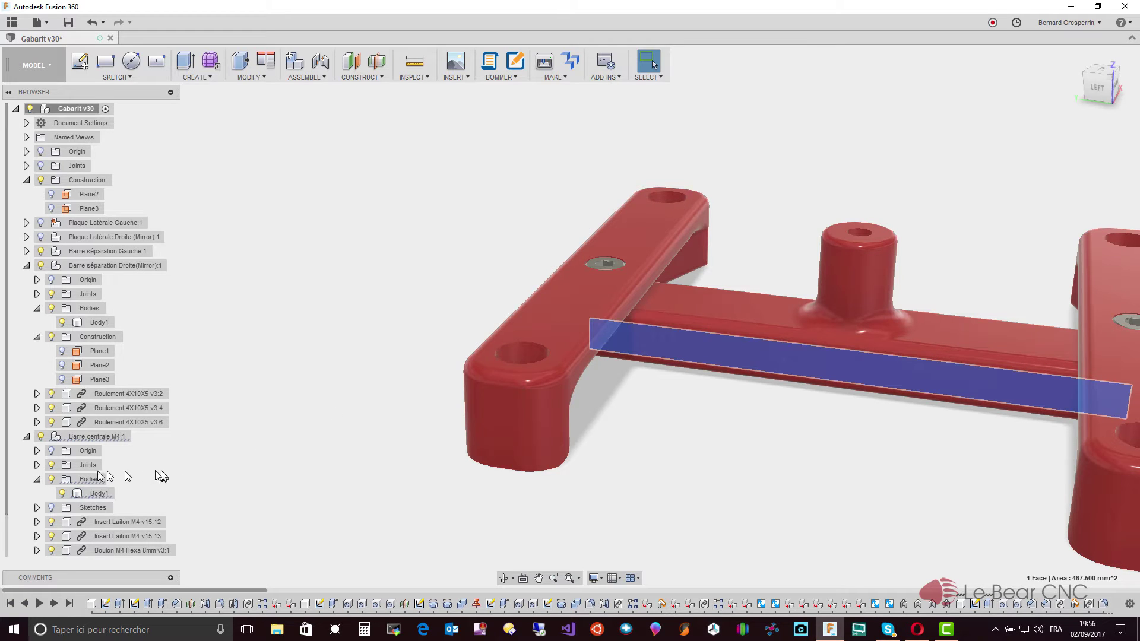
{"action": "left_click", "coordinate": [37, 465]}
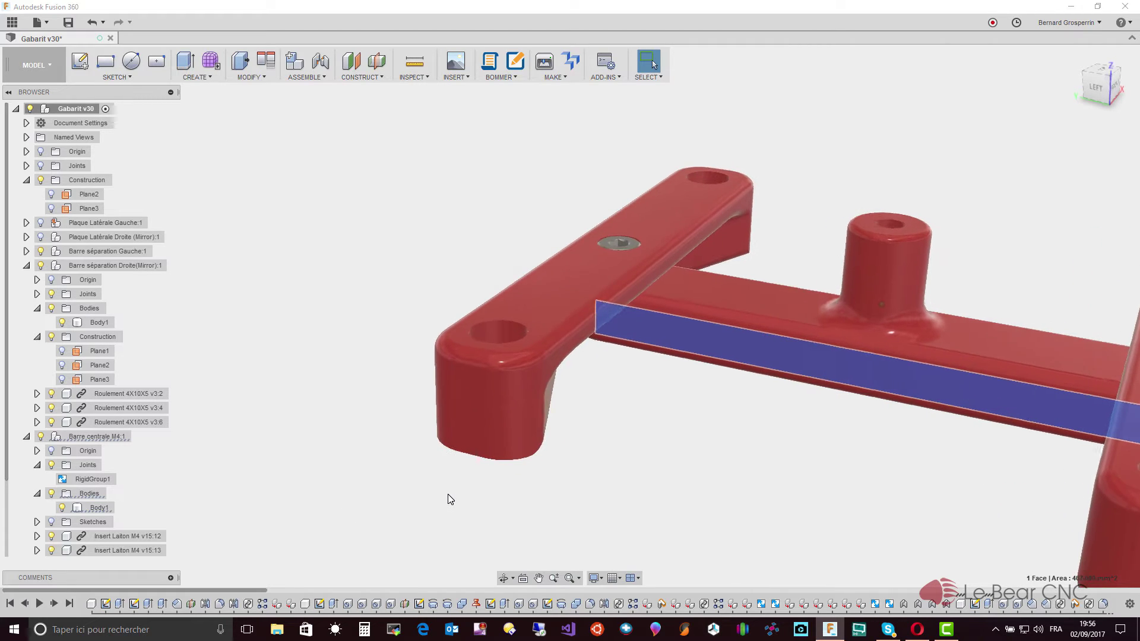
{"action": "right_click", "coordinate": [74, 479]}
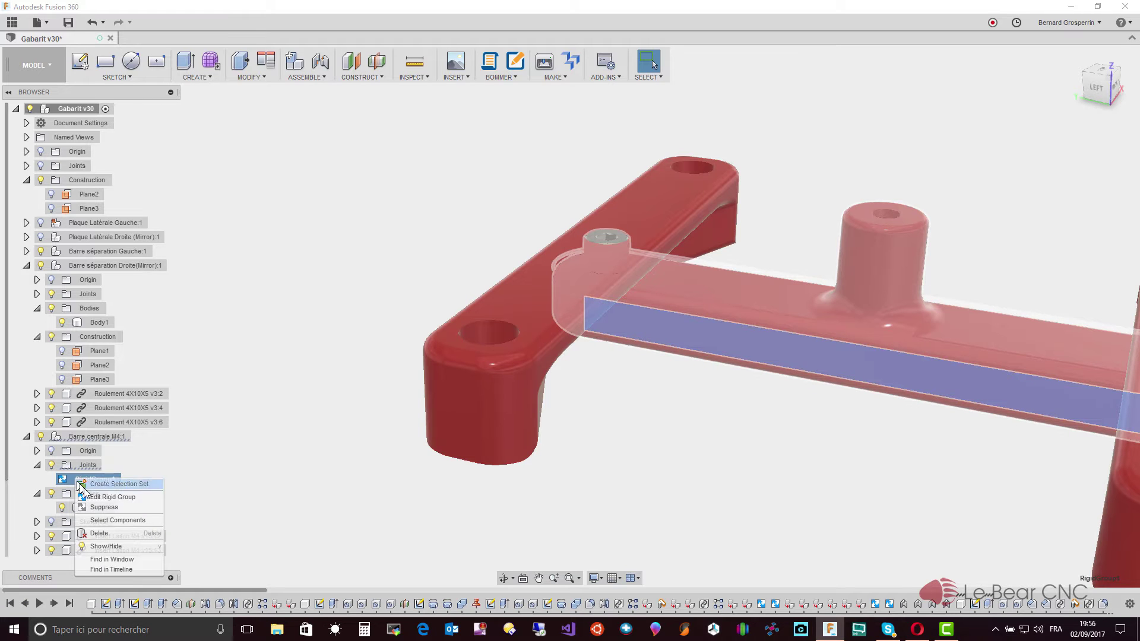
{"action": "left_click", "coordinate": [101, 509]}
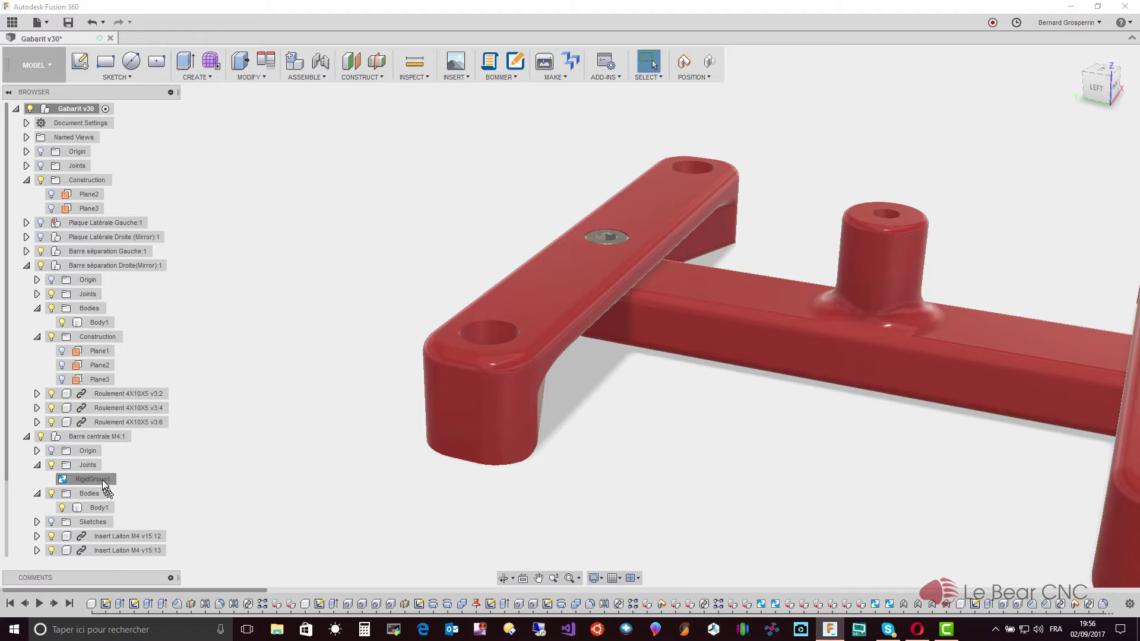
{"action": "scroll", "coordinate": [659, 265], "scroll_direction": "up", "scroll_amount": 2}
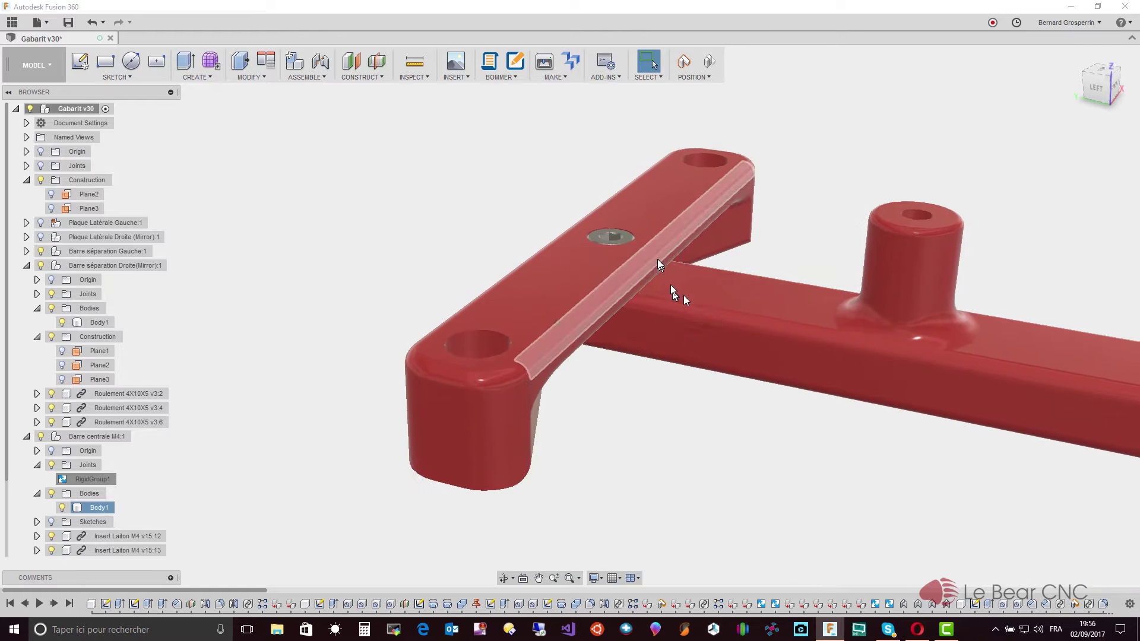
{"action": "scroll", "coordinate": [630, 237], "scroll_direction": "up", "scroll_amount": 1}
{"action": "scroll", "coordinate": [658, 205], "scroll_direction": "up", "scroll_amount": 2}
{"action": "scroll", "coordinate": [640, 183], "scroll_direction": "up", "scroll_amount": 2}
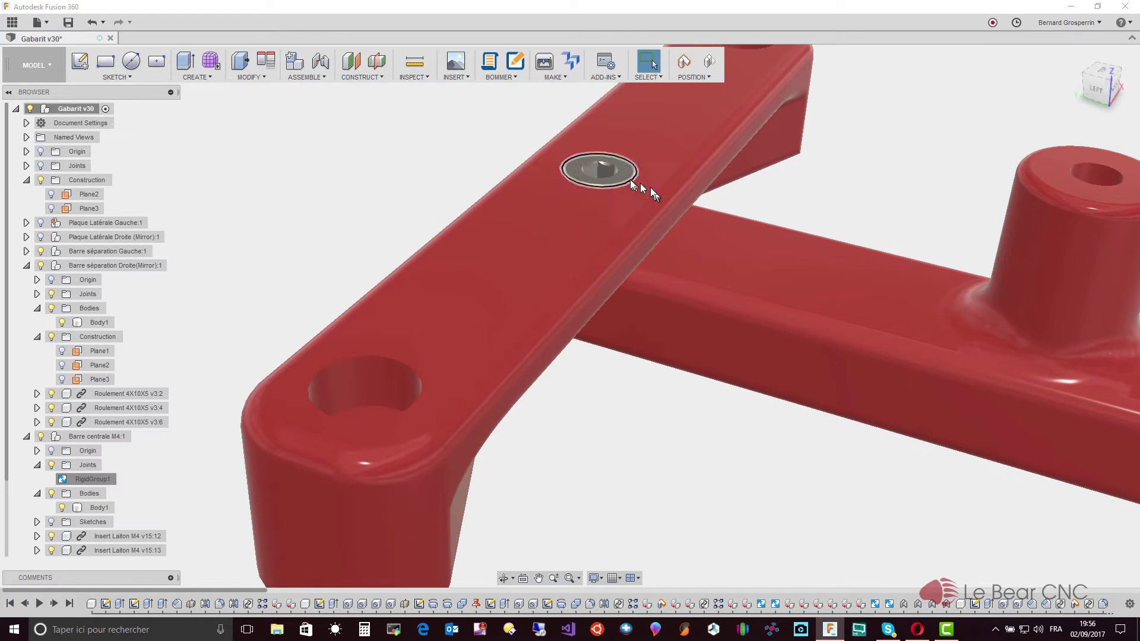
{"action": "left_click", "coordinate": [625, 180]}
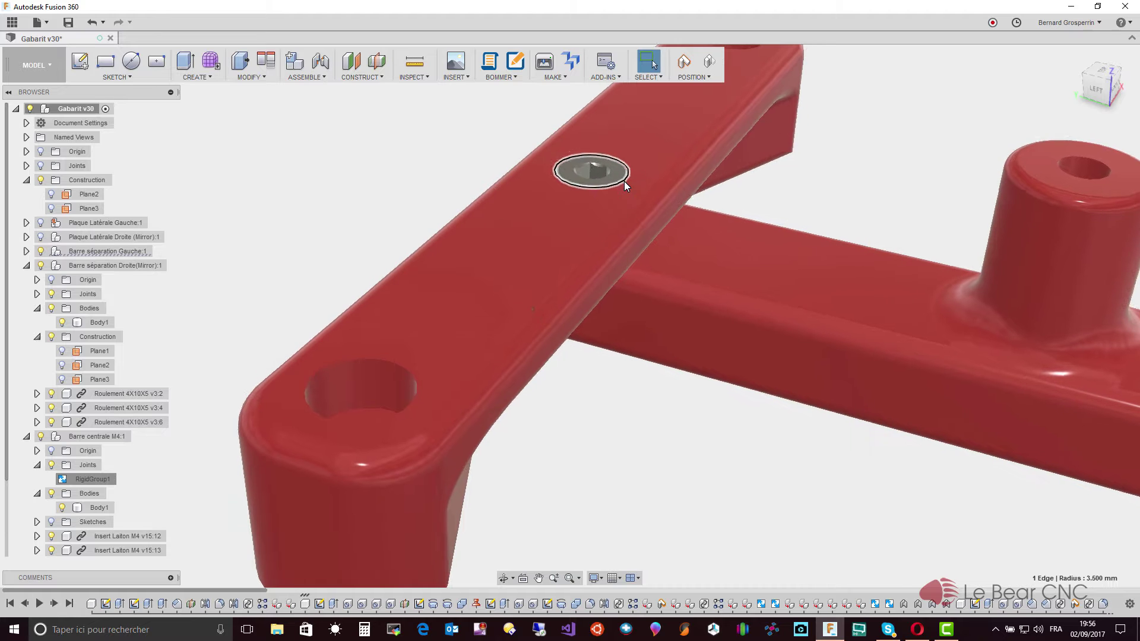
{"action": "key", "text": "F6"}
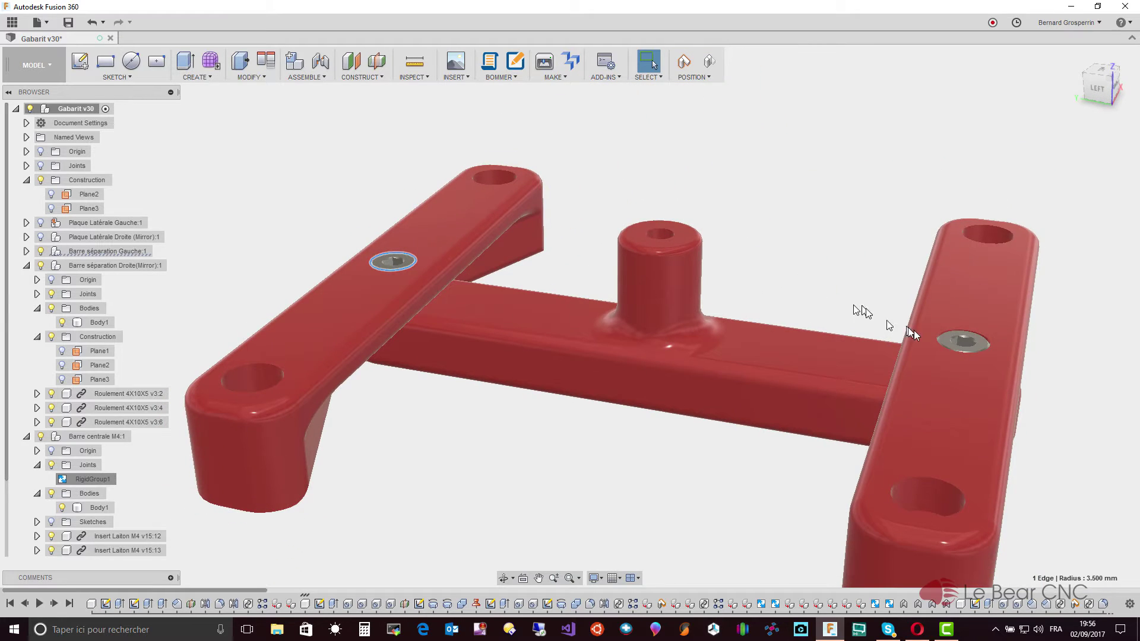
{"action": "left_click", "coordinate": [959, 351], "text": "ctrl"}
{"action": "right_click", "coordinate": [960, 351]}
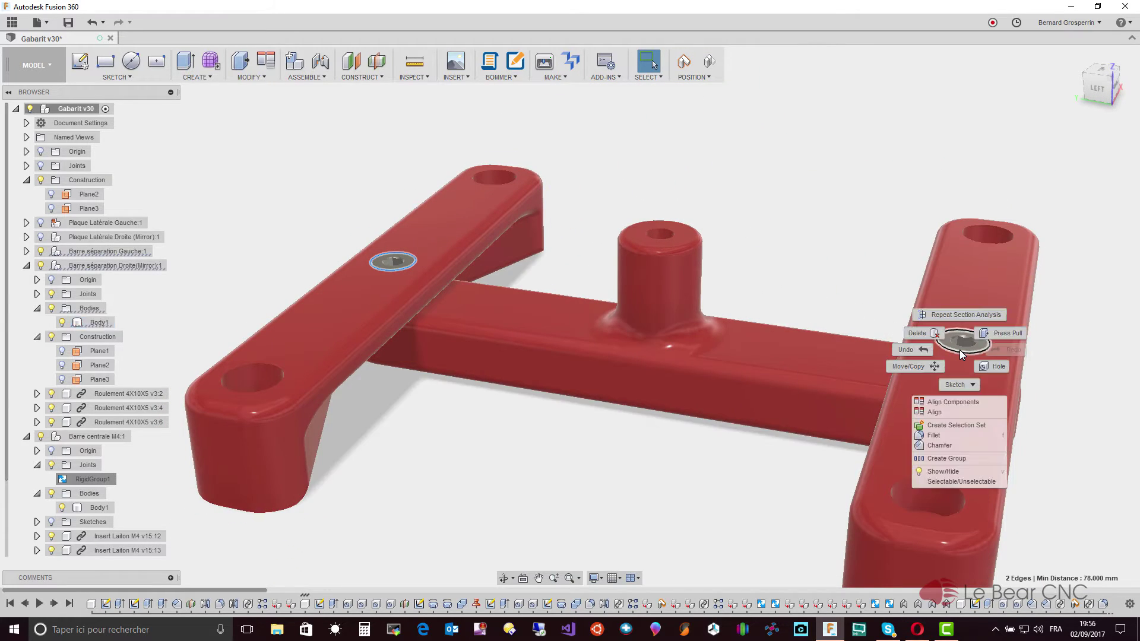
{"action": "key", "text": "Escape"}
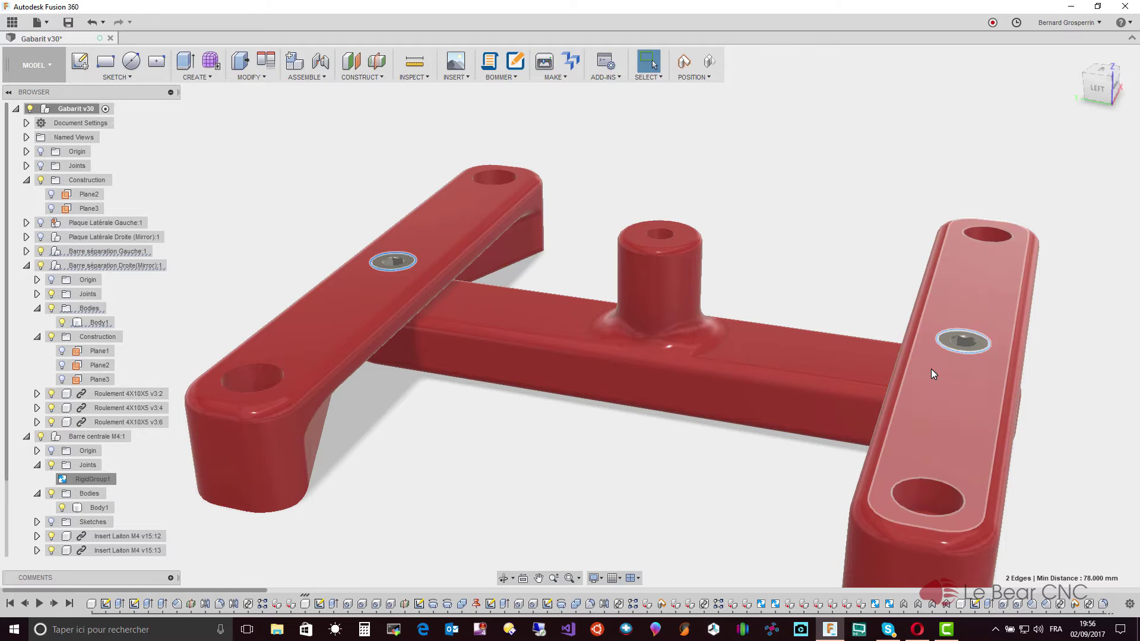
{"action": "key", "text": "m"}
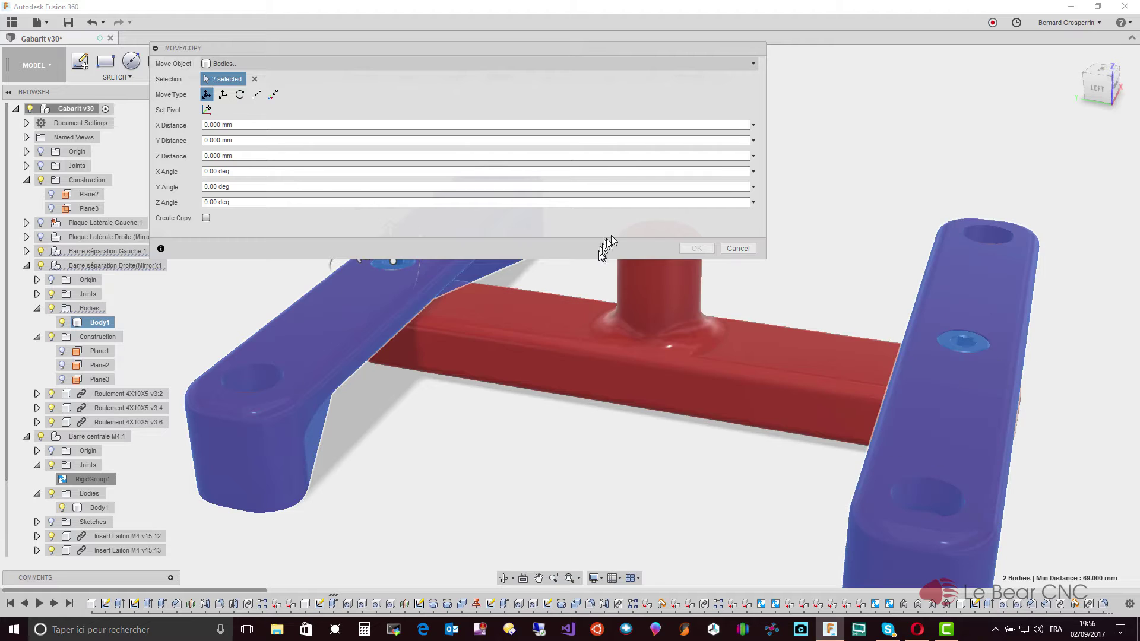
{"action": "left_click", "coordinate": [736, 249]}
{"action": "scroll", "coordinate": [420, 271], "scroll_direction": "up", "scroll_amount": 3}
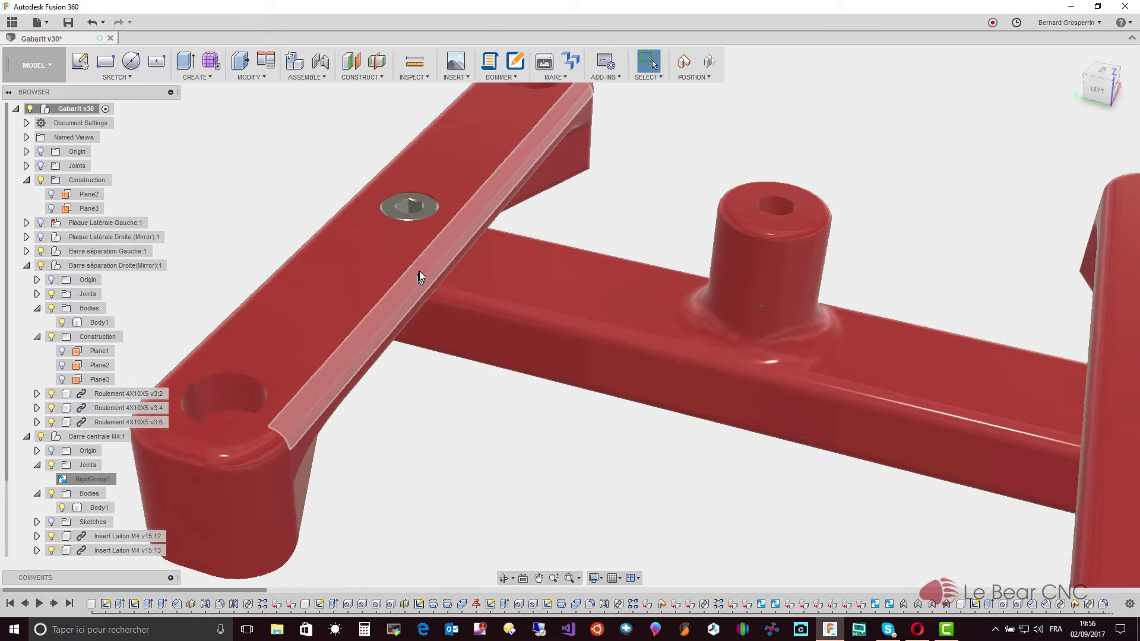
{"action": "scroll", "coordinate": [436, 234], "scroll_direction": "up", "scroll_amount": 2}
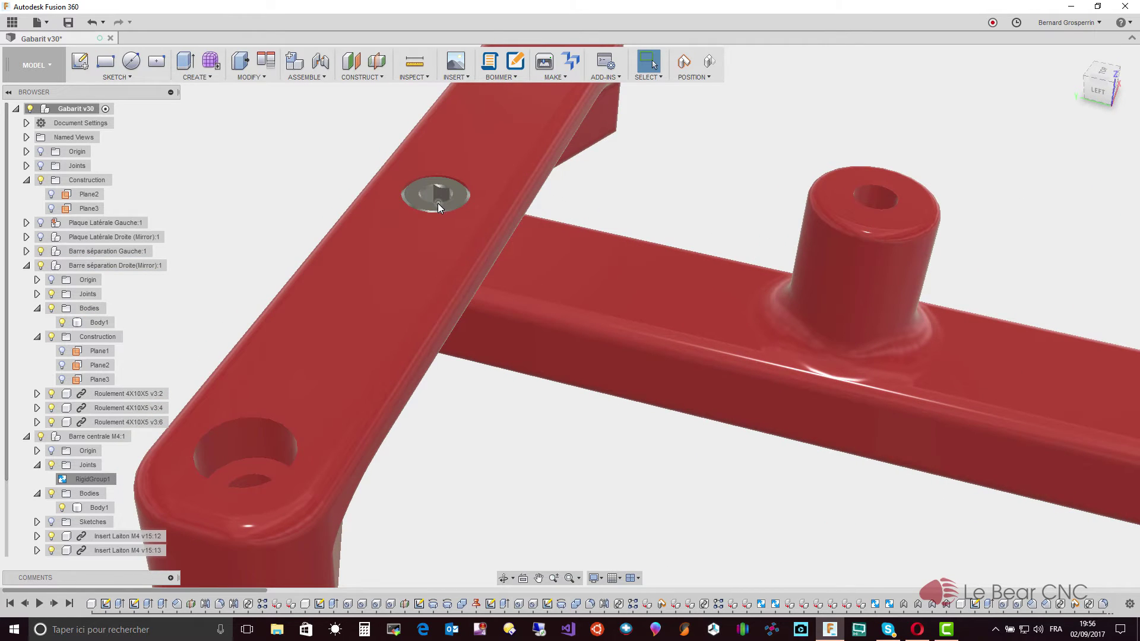
{"action": "scroll", "coordinate": [439, 203], "scroll_direction": "up", "scroll_amount": 3}
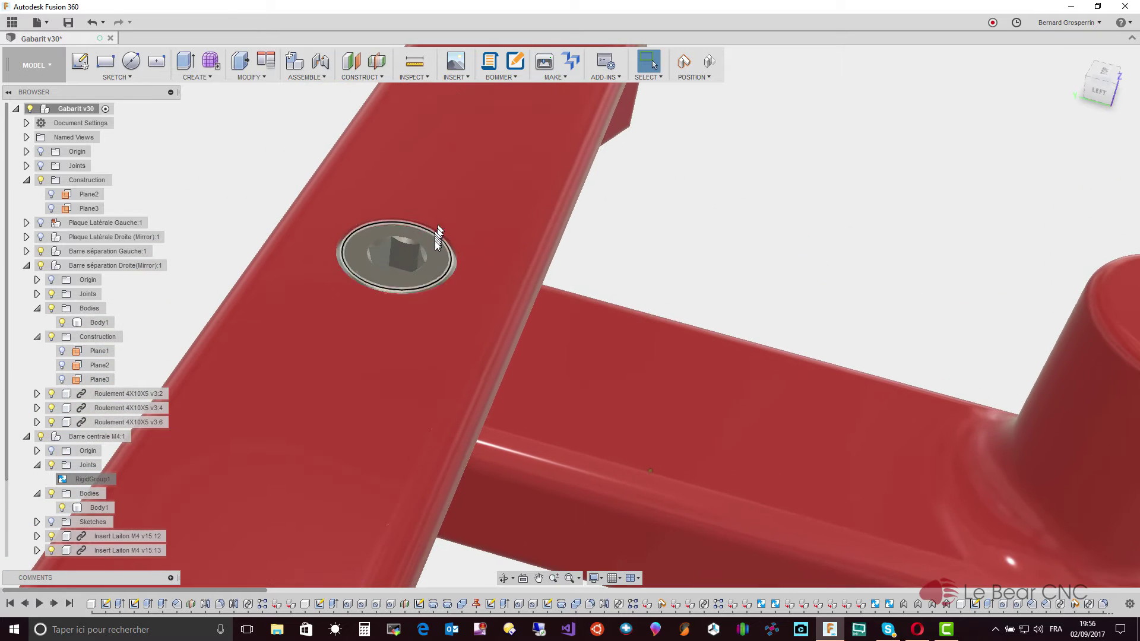
{"action": "left_click", "coordinate": [436, 248]}
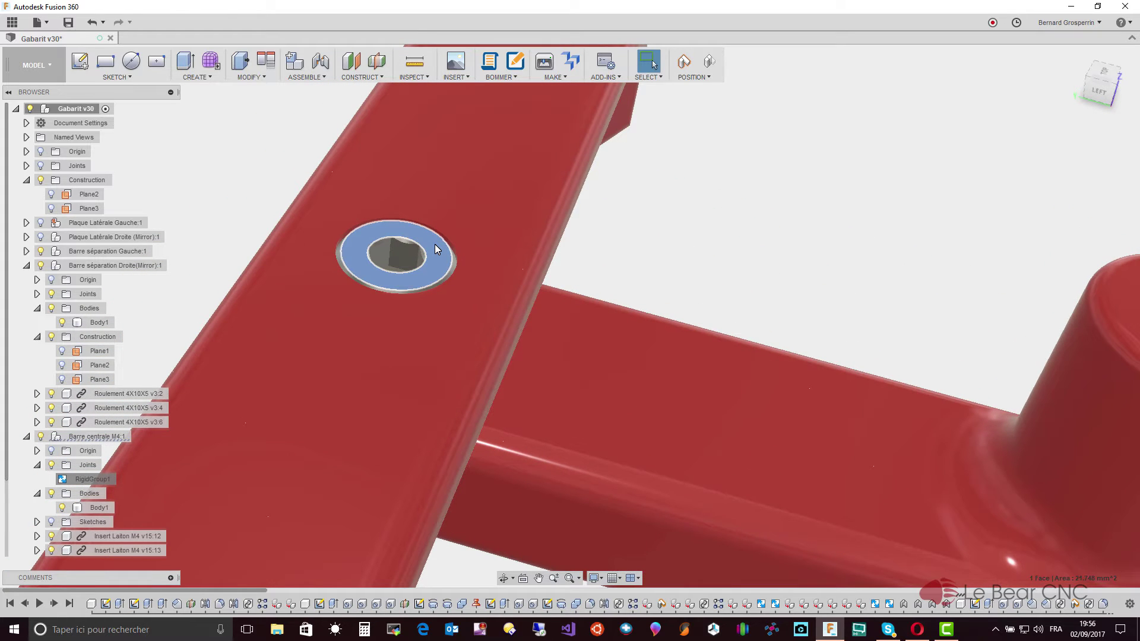
{"action": "key", "text": "ctrl+z"}
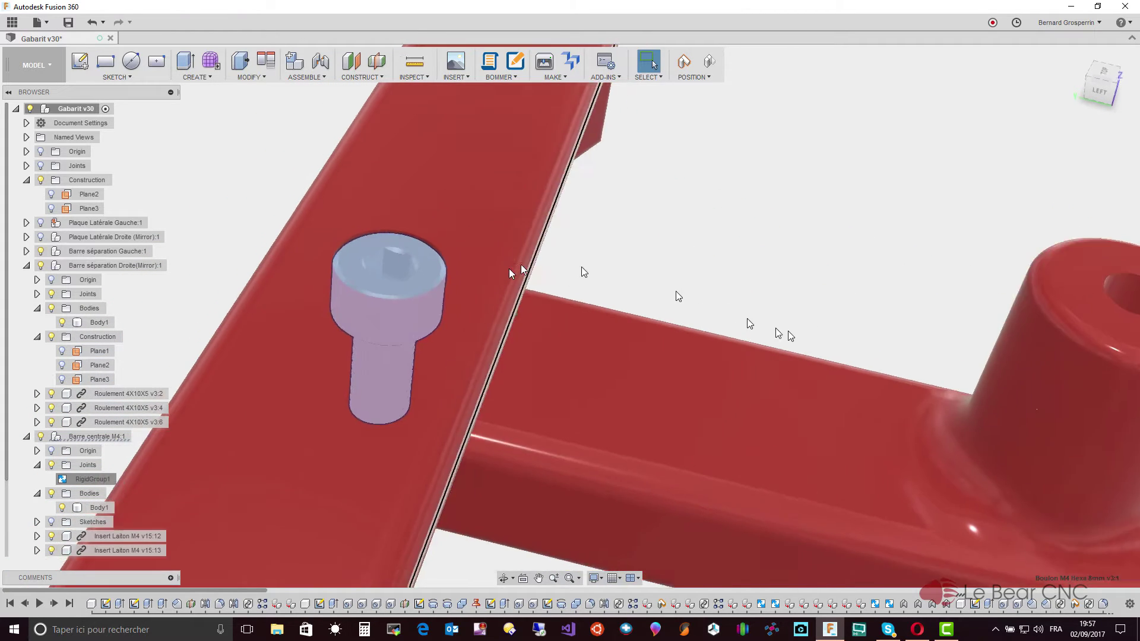
{"action": "scroll", "coordinate": [772, 333], "scroll_direction": "down", "scroll_amount": 3}
{"action": "scroll", "coordinate": [964, 378], "scroll_direction": "down", "scroll_amount": 3}
{"action": "scroll", "coordinate": [968, 416], "scroll_direction": "down", "scroll_amount": 3}
{"action": "scroll", "coordinate": [972, 457], "scroll_direction": "down", "scroll_amount": 2}
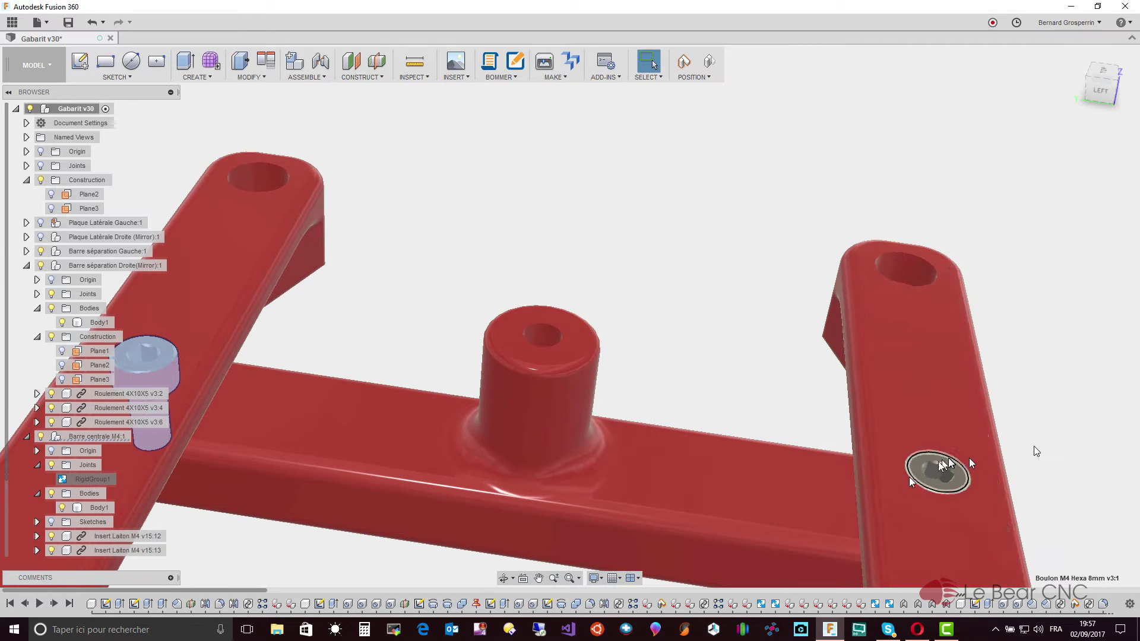
{"action": "left_click", "coordinate": [950, 485]}
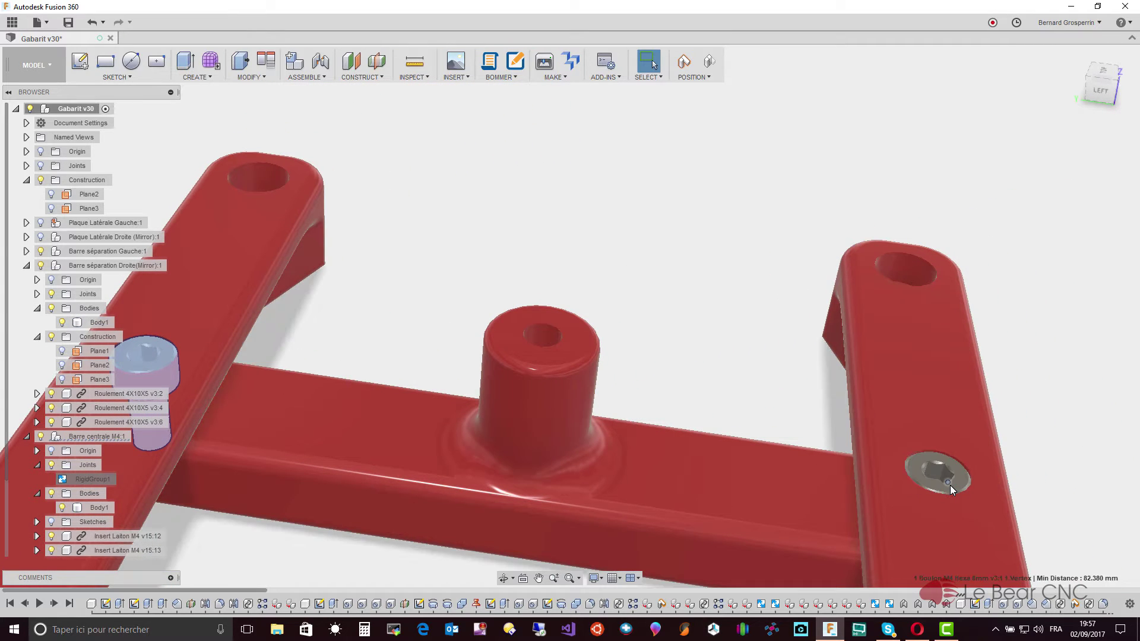
{"action": "right_click", "coordinate": [950, 484]}
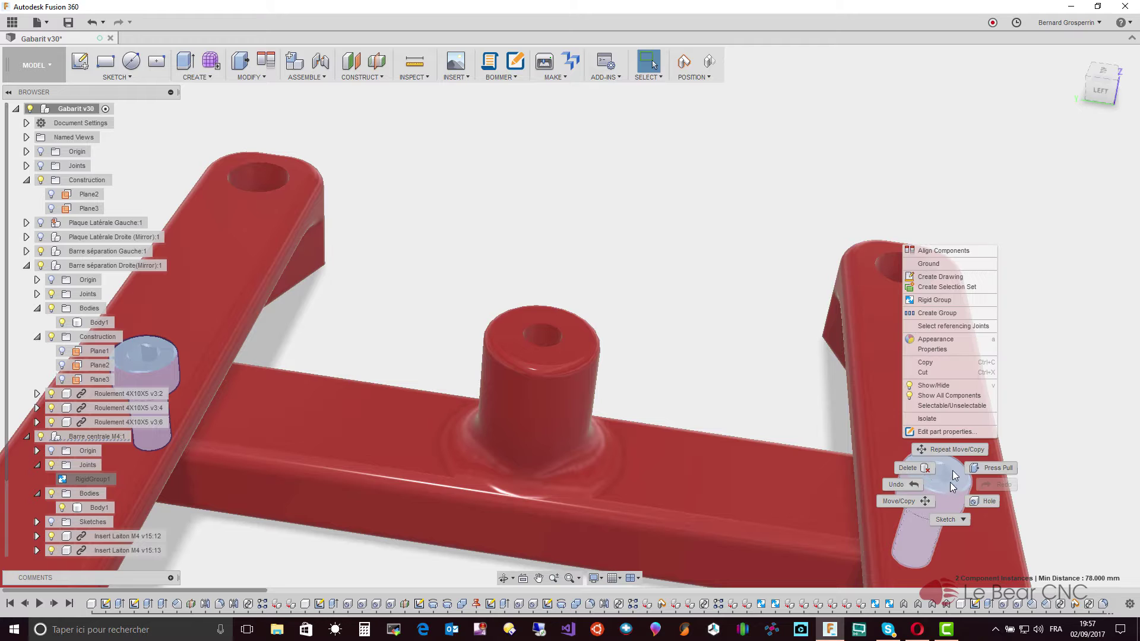
{"action": "left_click", "coordinate": [925, 499]}
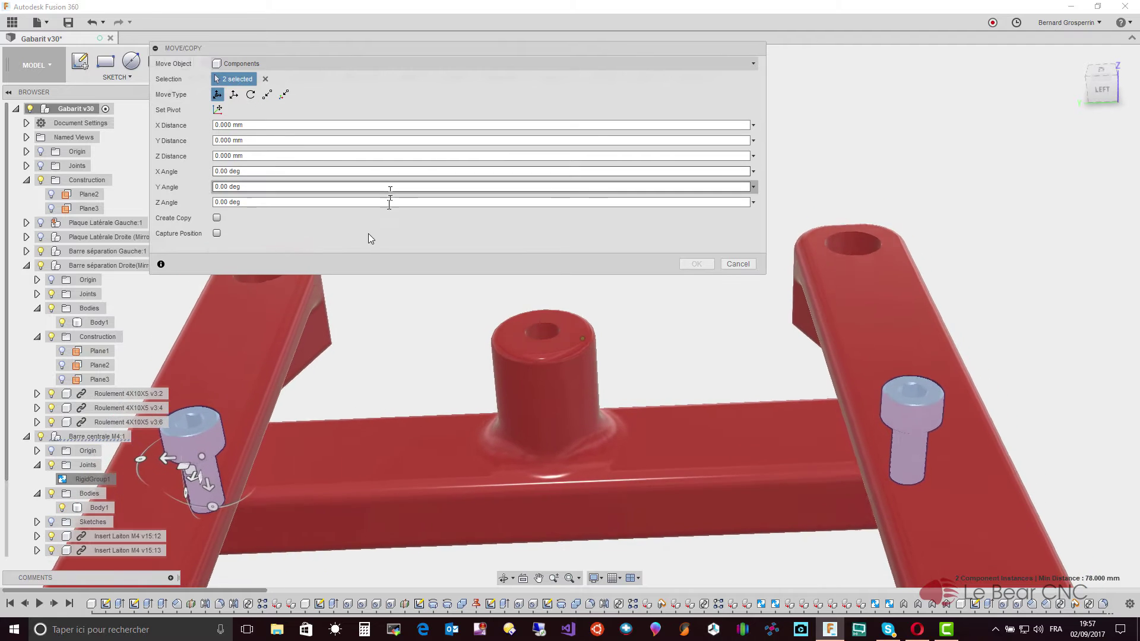
{"action": "mouse_move", "coordinate": [263, 355]}
{"action": "middle_mouse_down"}
{"action": "mouse_move", "coordinate": [263, 534]}
{"action": "mouse_move", "coordinate": [337, 492]}
{"action": "middle_mouse_up"}
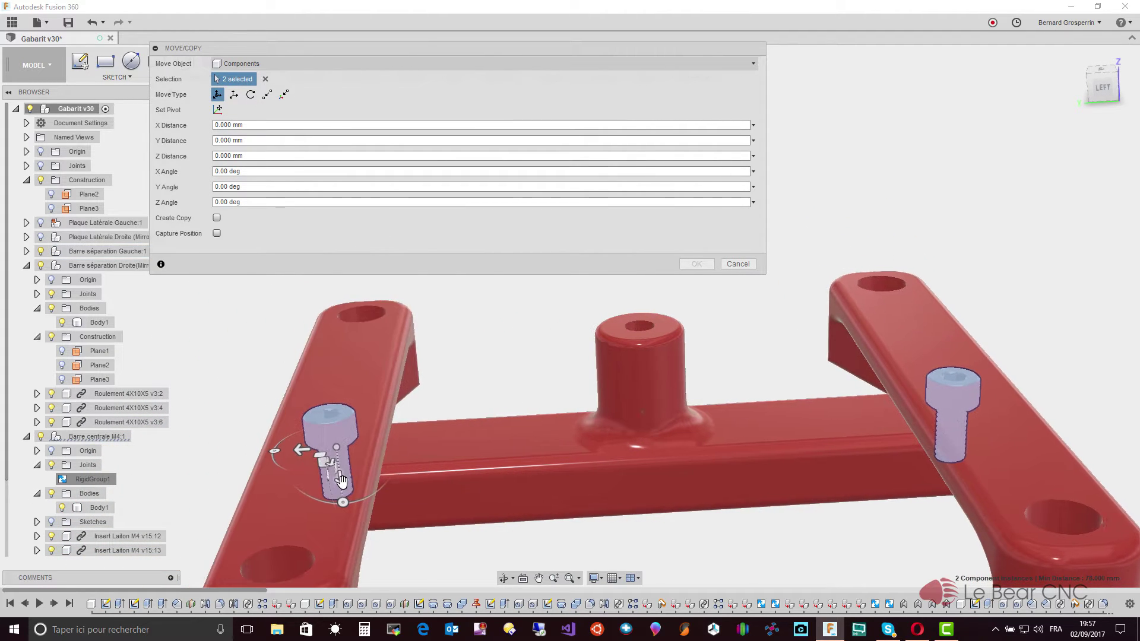
{"action": "middle_click_drag", "start_coordinate": [336, 491], "coordinate": [355, 480]}
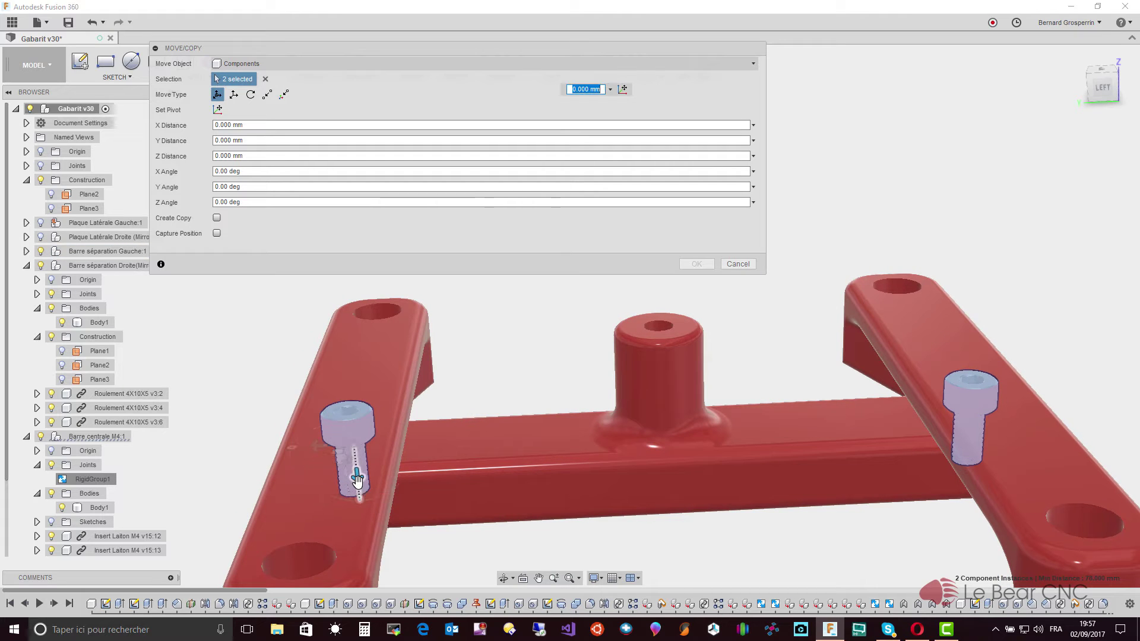
{"action": "left_click_drag", "start_coordinate": [355, 479], "coordinate": [352, 470]}
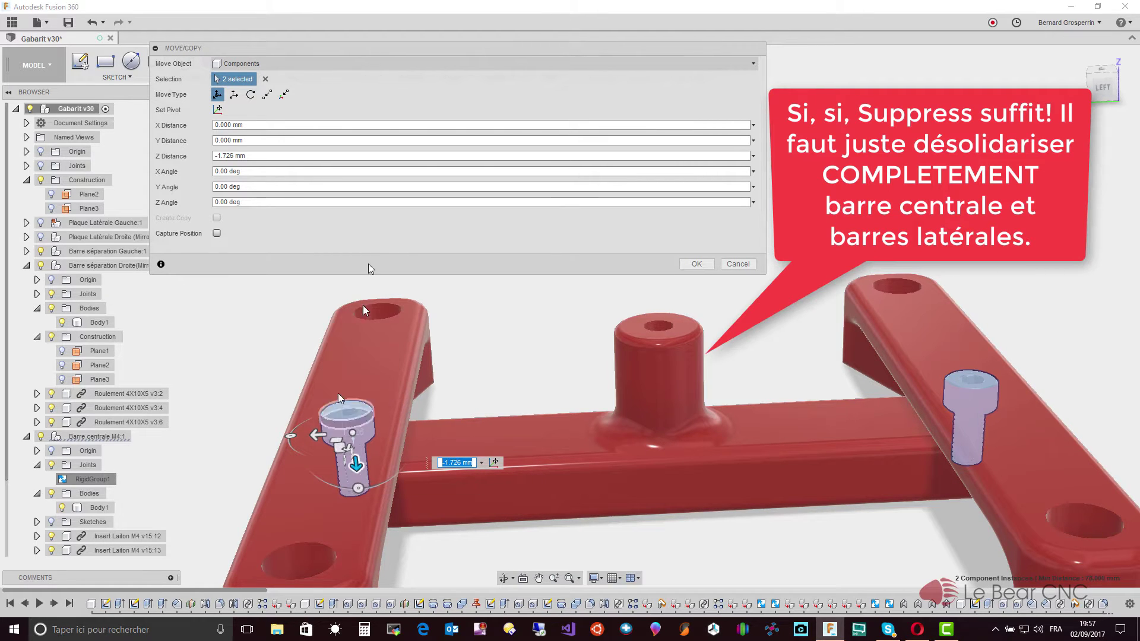
{"action": "left_click", "coordinate": [743, 268]}
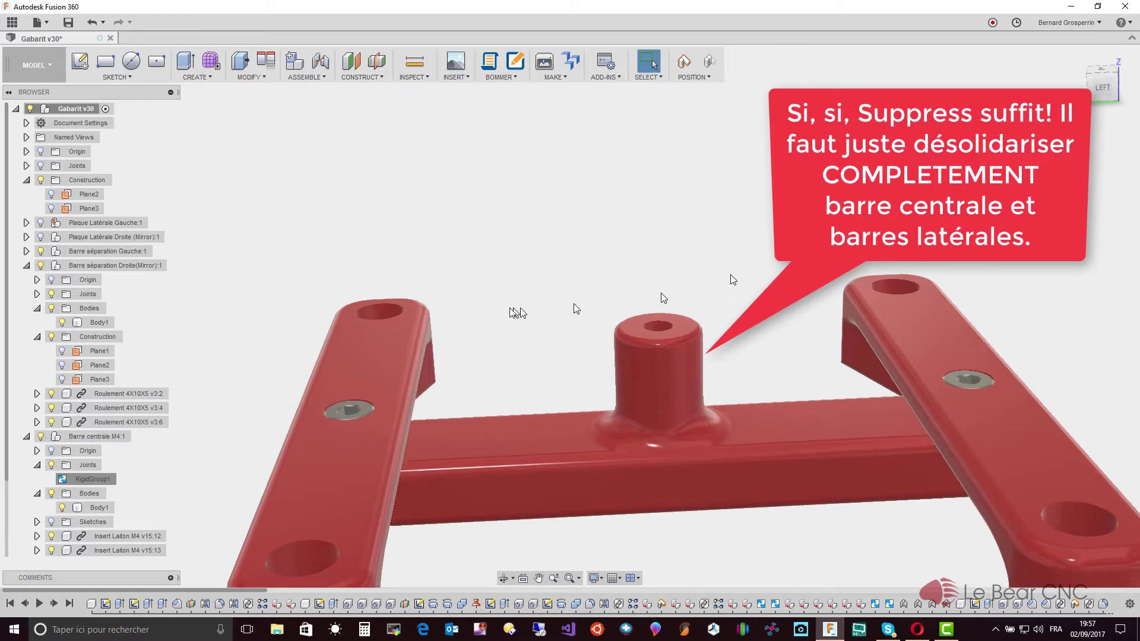
Suppress RigidGroup1 tying the central bar to the bolts
{"action": "right_click", "coordinate": [92, 481]}
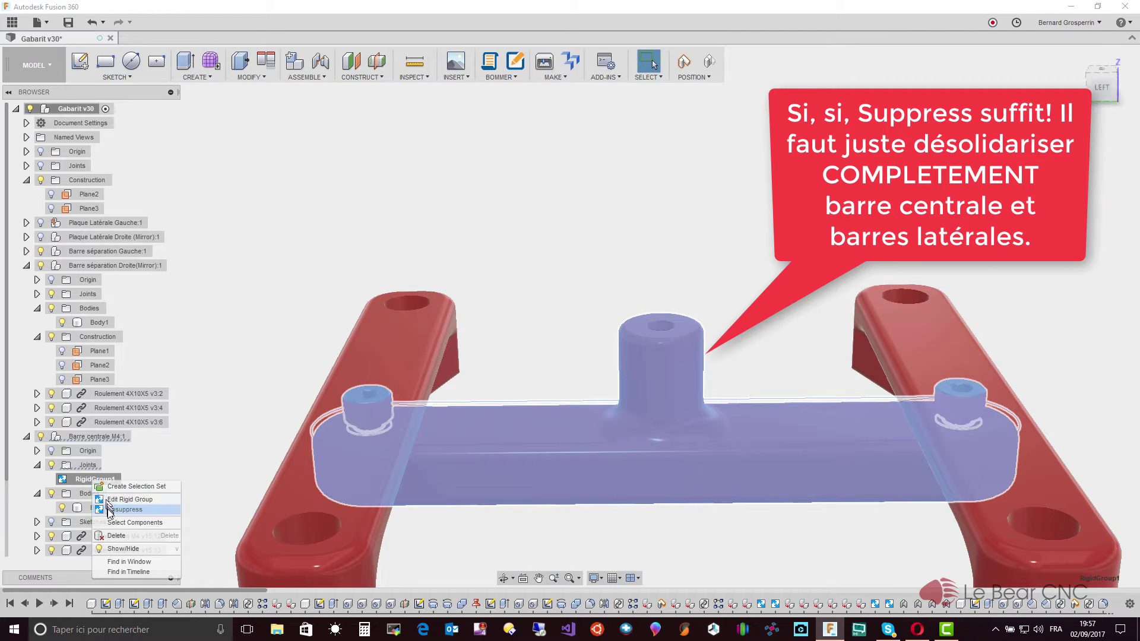
{"action": "left_click", "coordinate": [112, 536]}
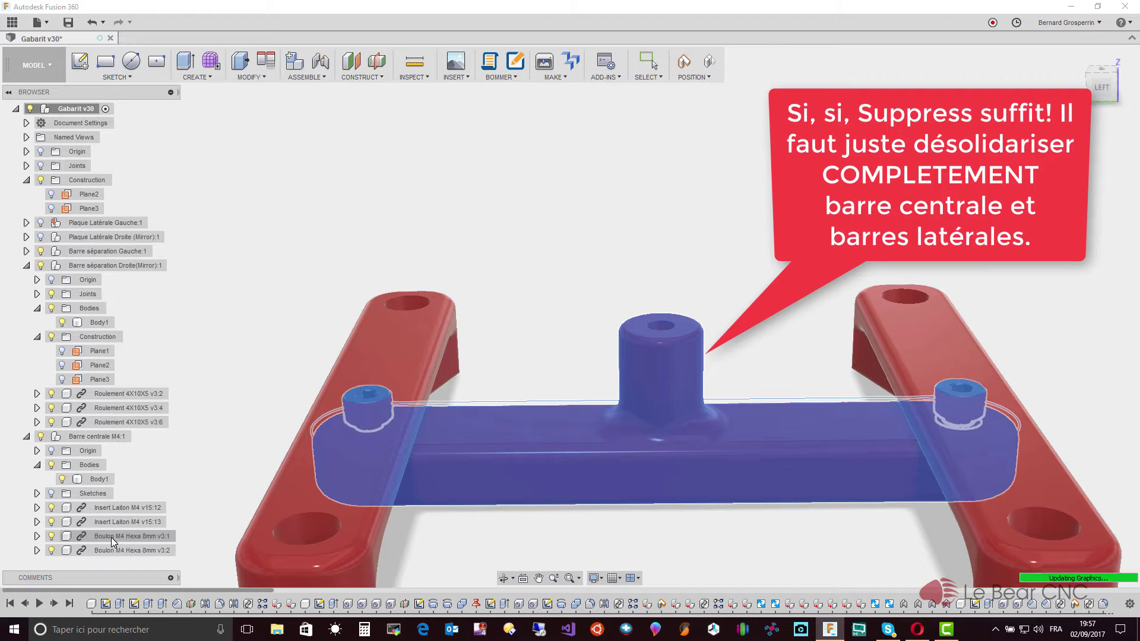
{"action": "mouse_move", "coordinate": [313, 486]}
{"action": "middle_mouse_down", "text": "shift"}
{"action": "mouse_move", "coordinate": [369, 438]}
{"action": "mouse_move", "coordinate": [410, 358]}
{"action": "middle_mouse_up", "text": "shift"}
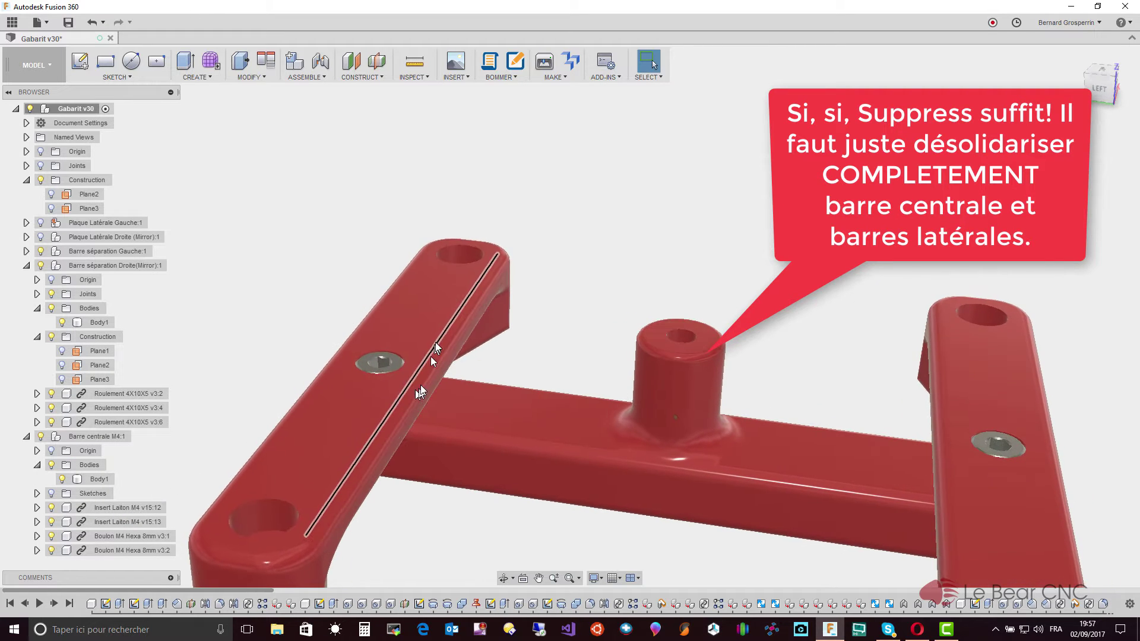
Translate the selected M4 bolts -2.349 mm along Z to seat their heads
{"action": "left_click", "coordinate": [398, 362]}
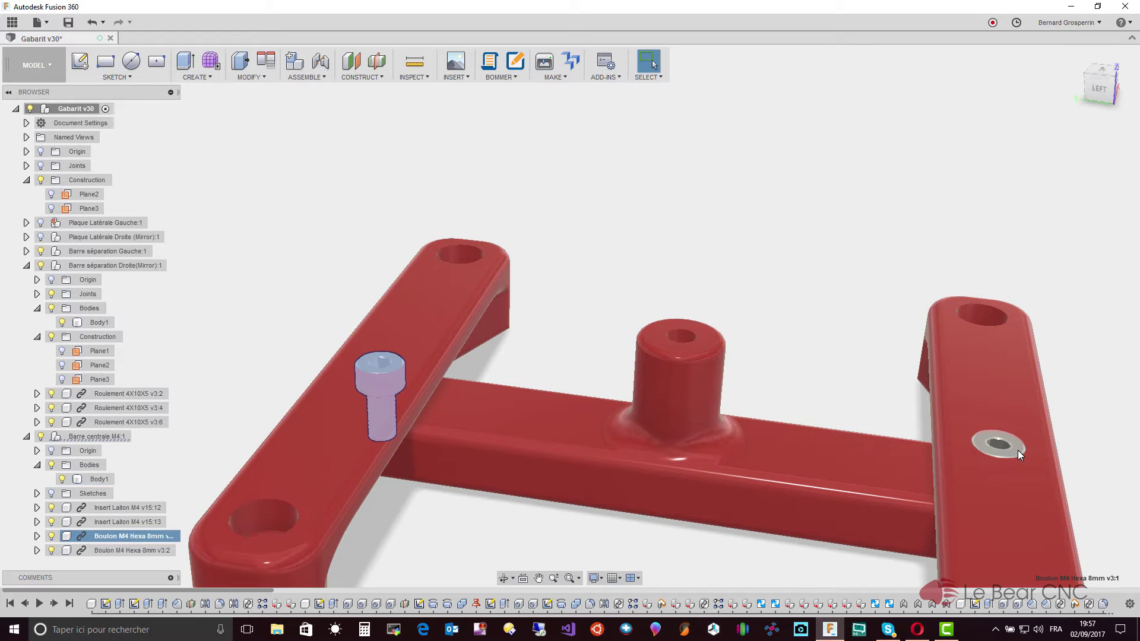
{"action": "left_click", "coordinate": [1018, 450], "text": "ctrl"}
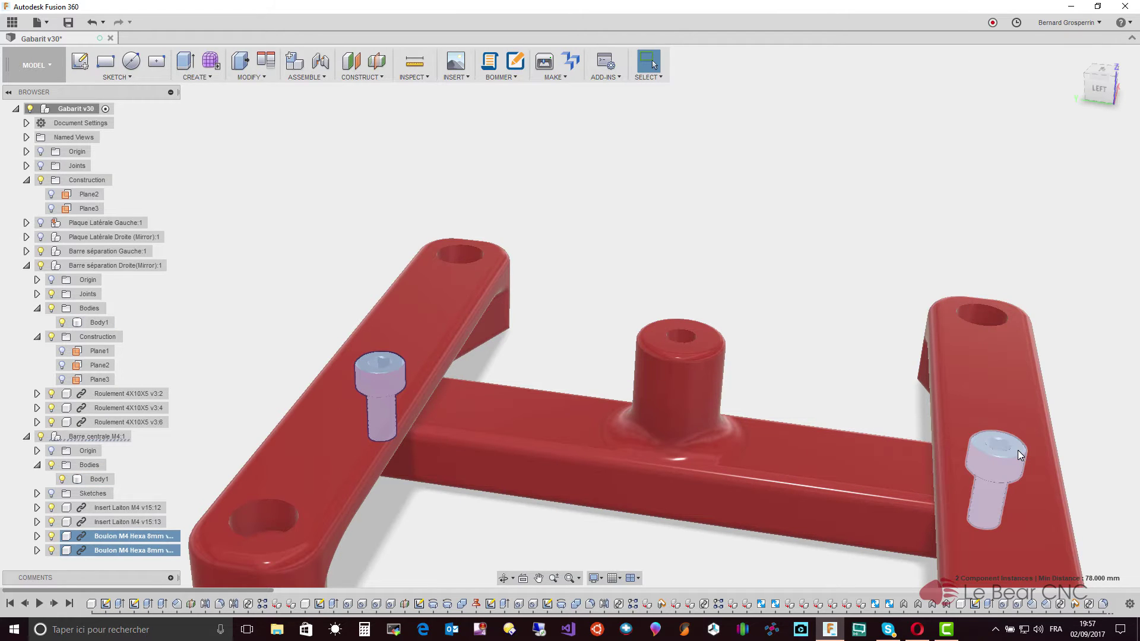
{"action": "right_click", "coordinate": [1018, 450]}
{"action": "left_click", "coordinate": [996, 464]}
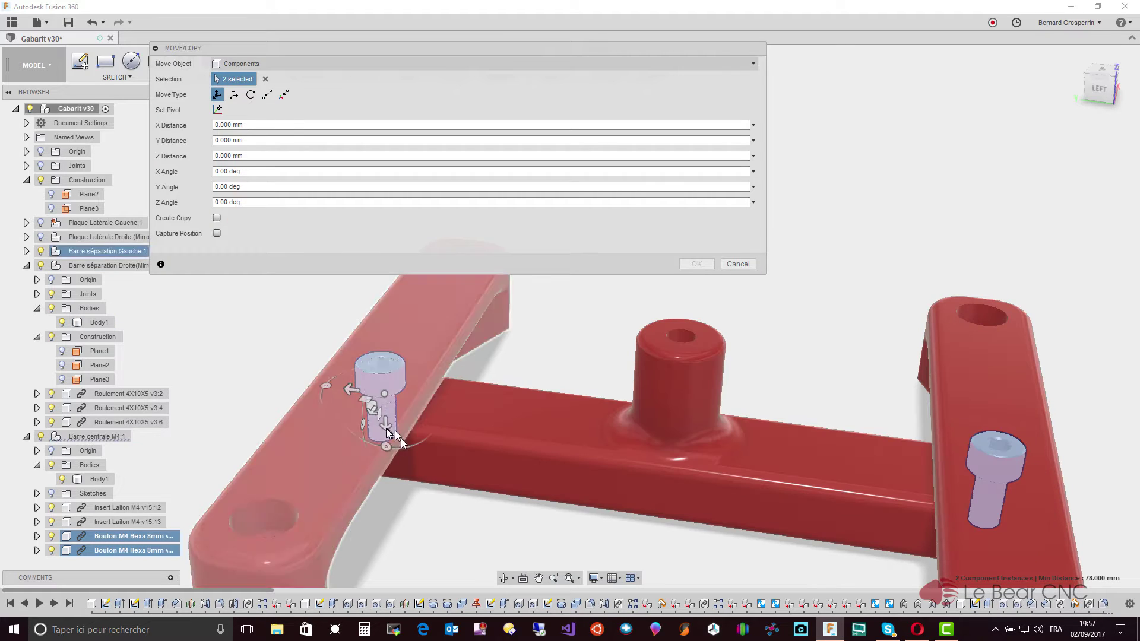
{"action": "left_click_drag", "start_coordinate": [386, 425], "coordinate": [382, 412]}
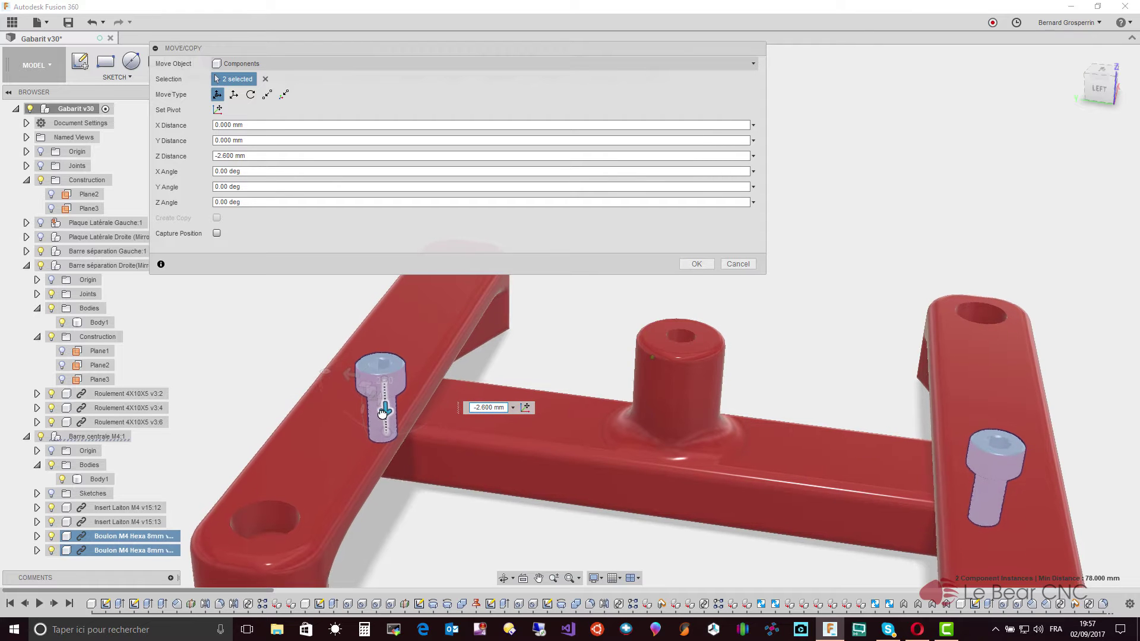
{"action": "middle_click_drag", "start_coordinate": [368, 407], "coordinate": [386, 413], "text": "shift"}
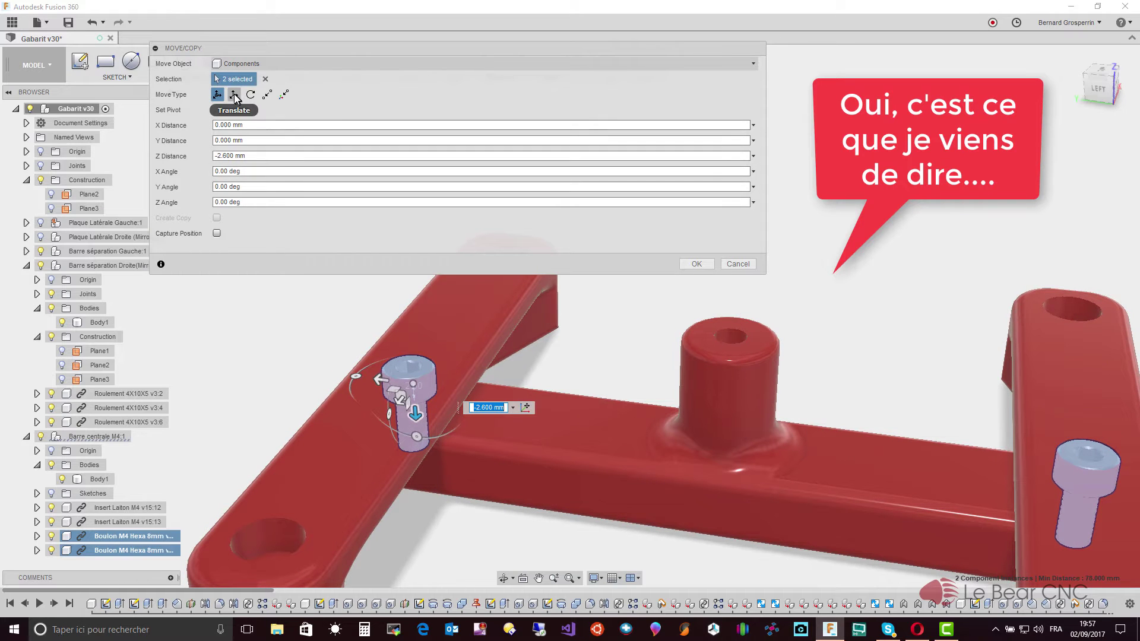
{"action": "left_click", "coordinate": [234, 94]}
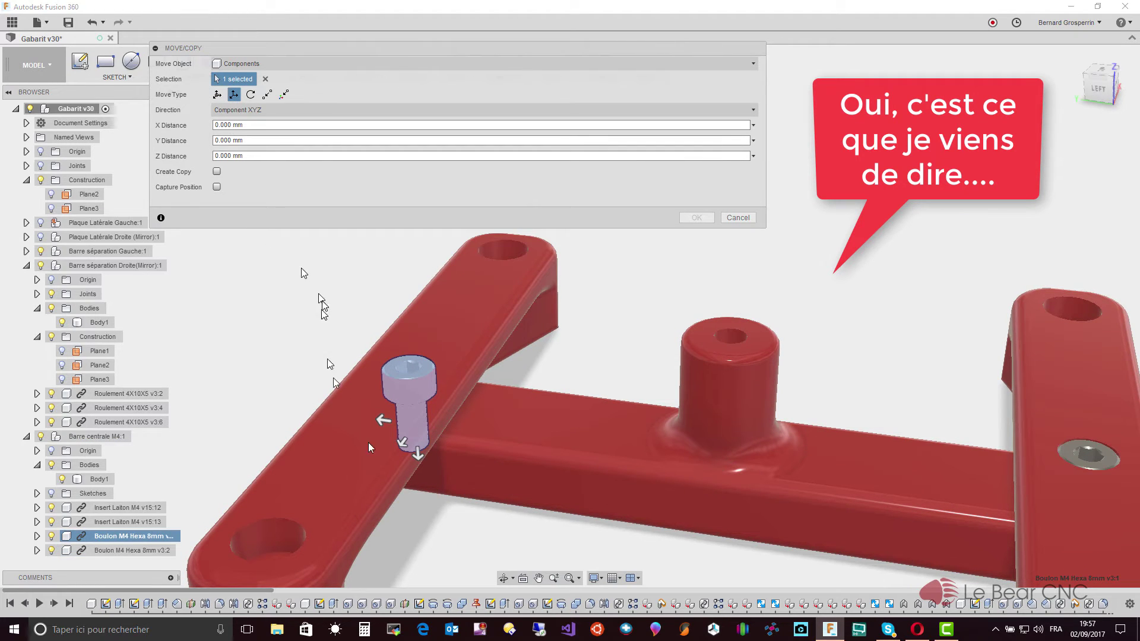
{"action": "left_click_drag", "start_coordinate": [418, 455], "coordinate": [418, 443]}
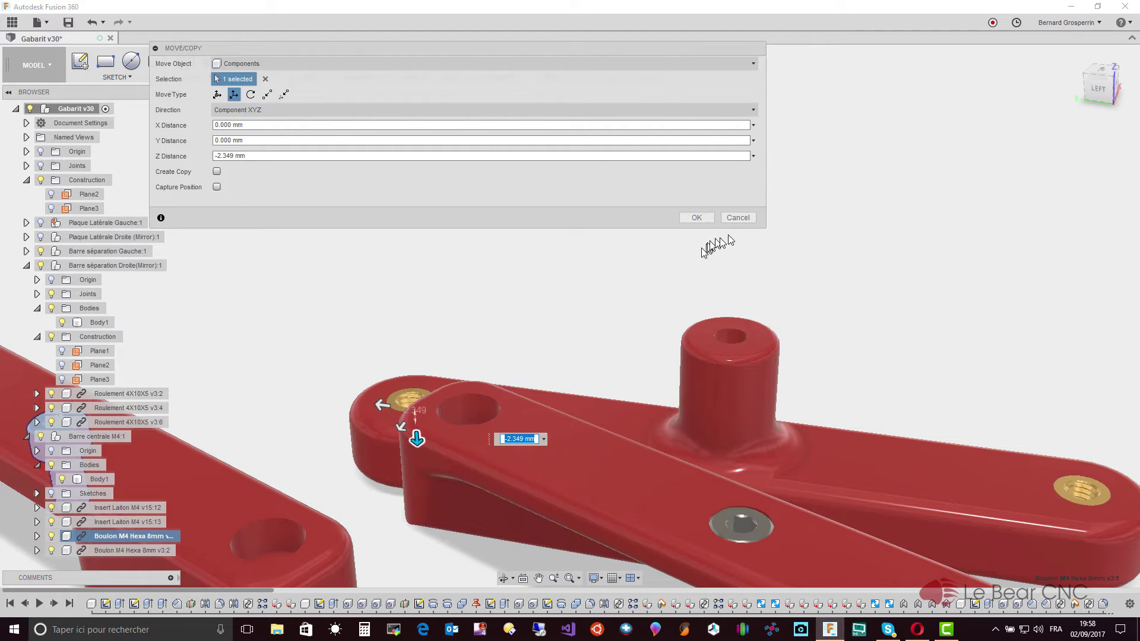
{"action": "left_click", "coordinate": [738, 218]}
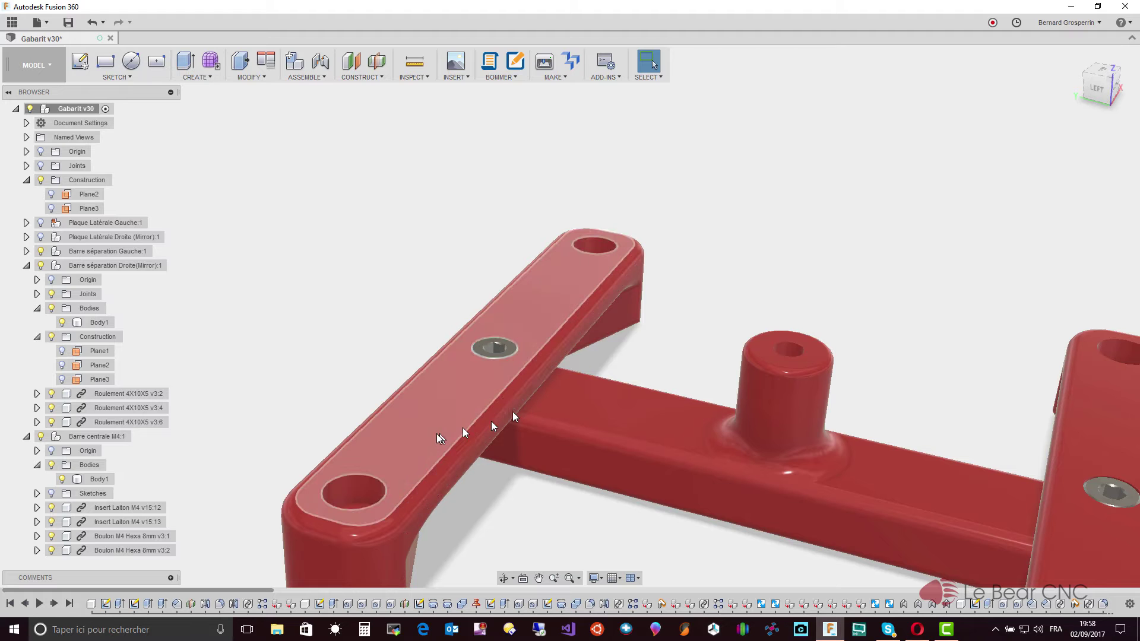
Show the joints and delete revolute joints Rev6 and Rev7, keeping Rev2 to Rev5
{"action": "scroll", "coordinate": [497, 354], "scroll_direction": "up", "scroll_amount": 2}
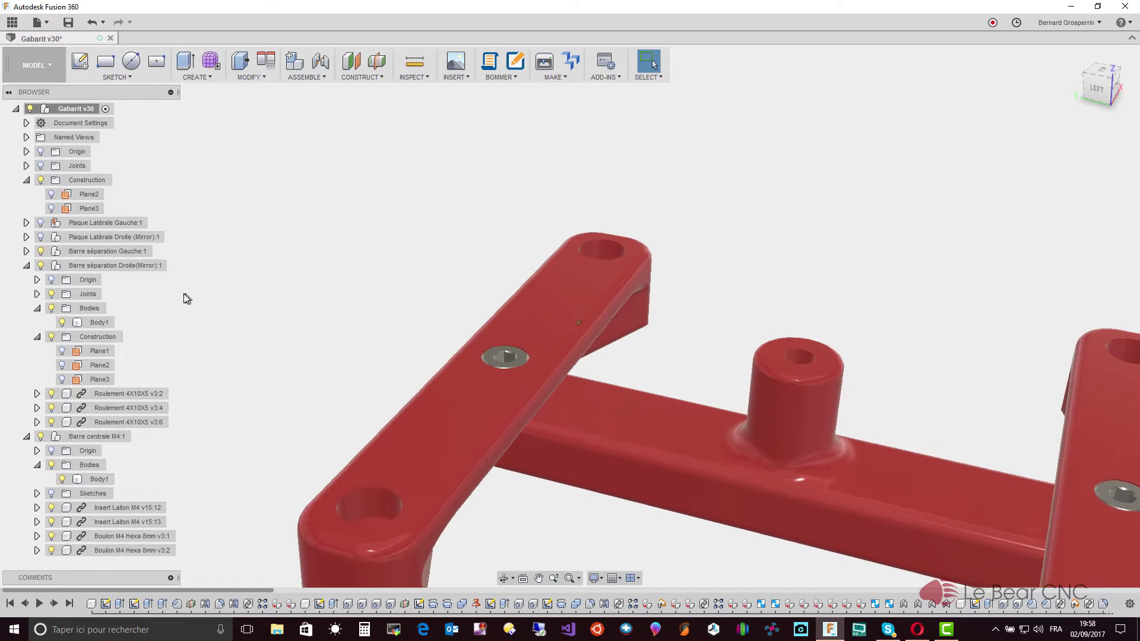
{"action": "left_click", "coordinate": [40, 166]}
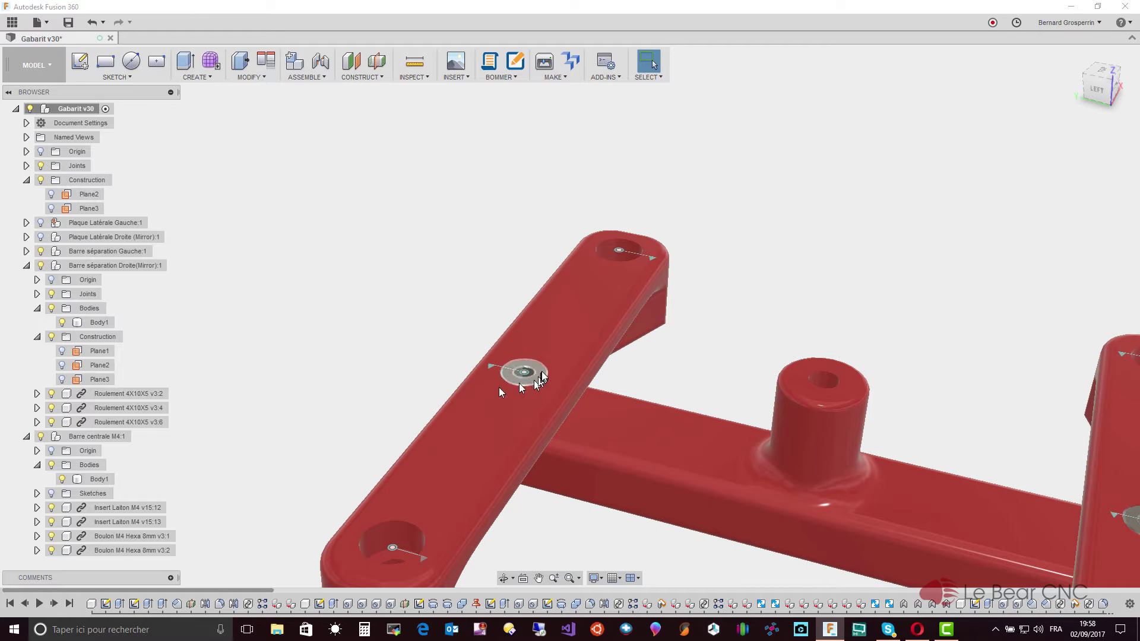
{"action": "middle_click_drag", "start_coordinate": [525, 374], "coordinate": [502, 369], "text": "shift"}
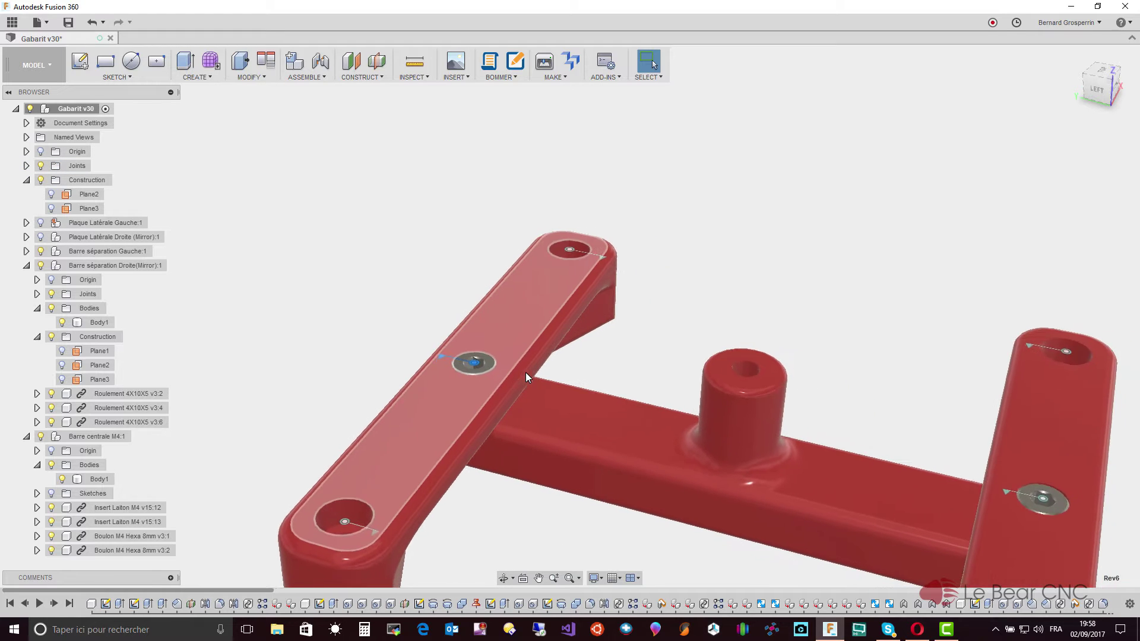
{"action": "left_click", "coordinate": [26, 166]}
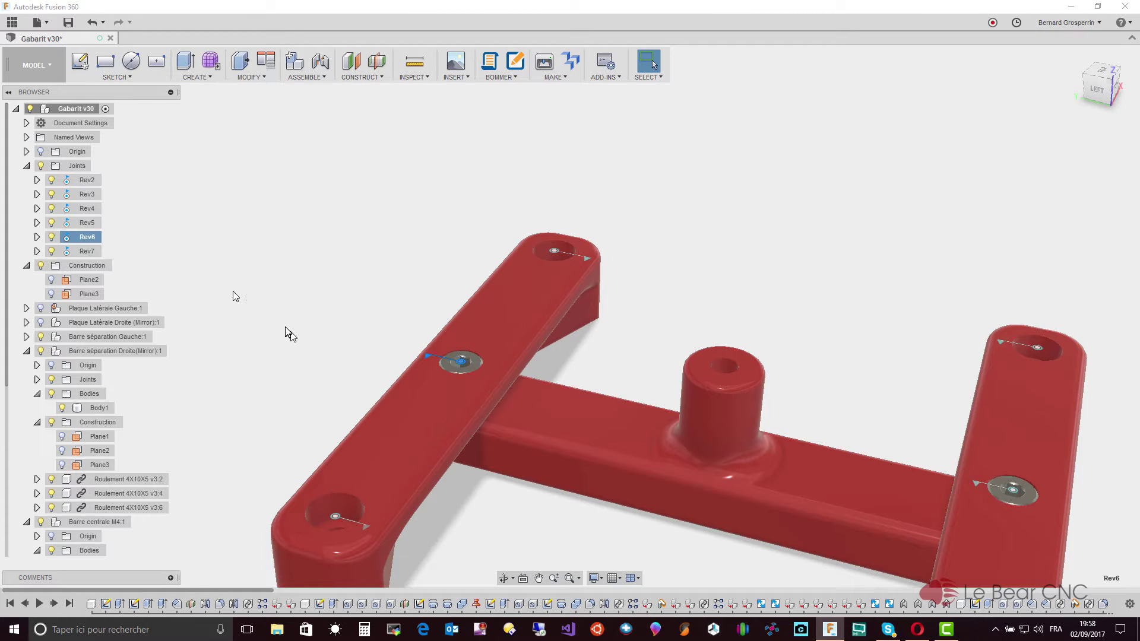
{"action": "right_click", "coordinate": [89, 238]}
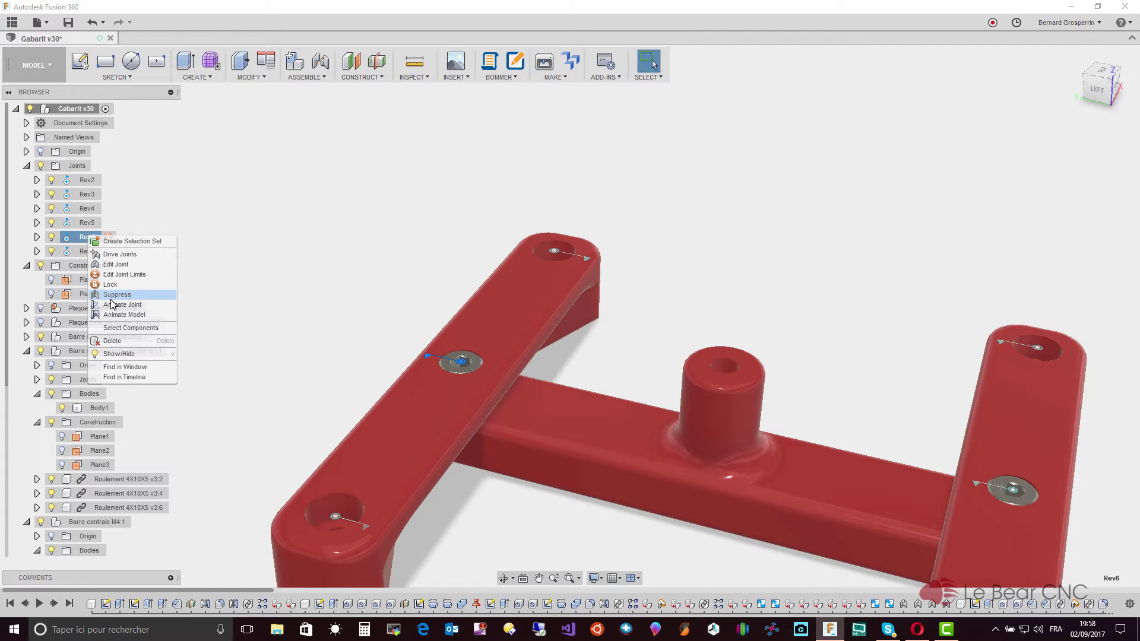
{"action": "left_click", "coordinate": [108, 343]}
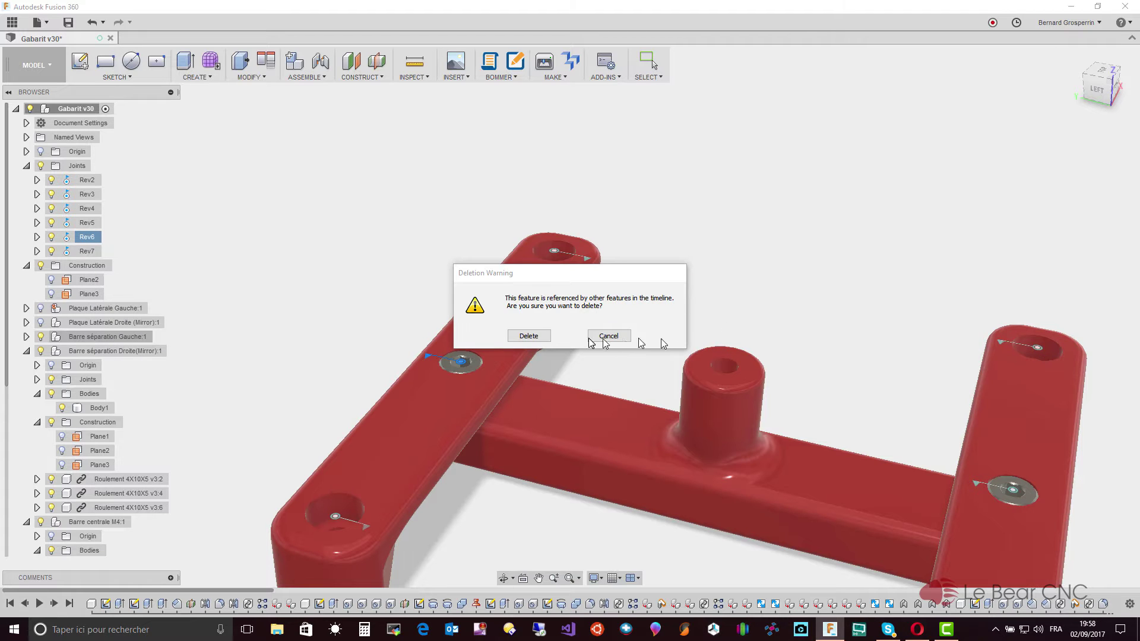
{"action": "left_click", "coordinate": [538, 336]}
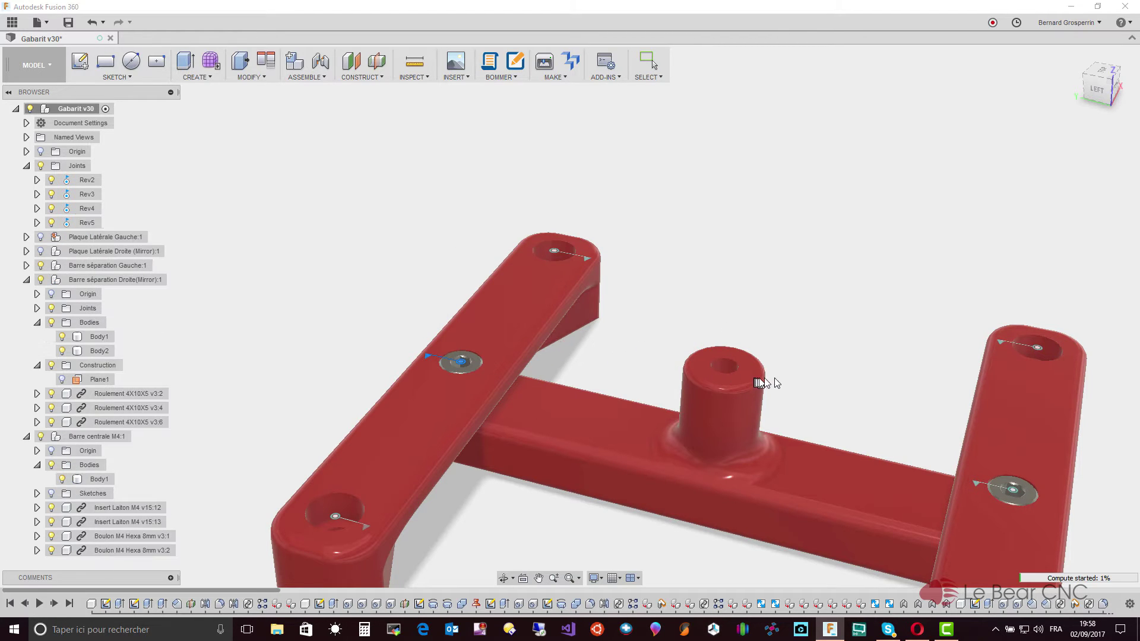
{"action": "right_click", "coordinate": [1013, 489]}
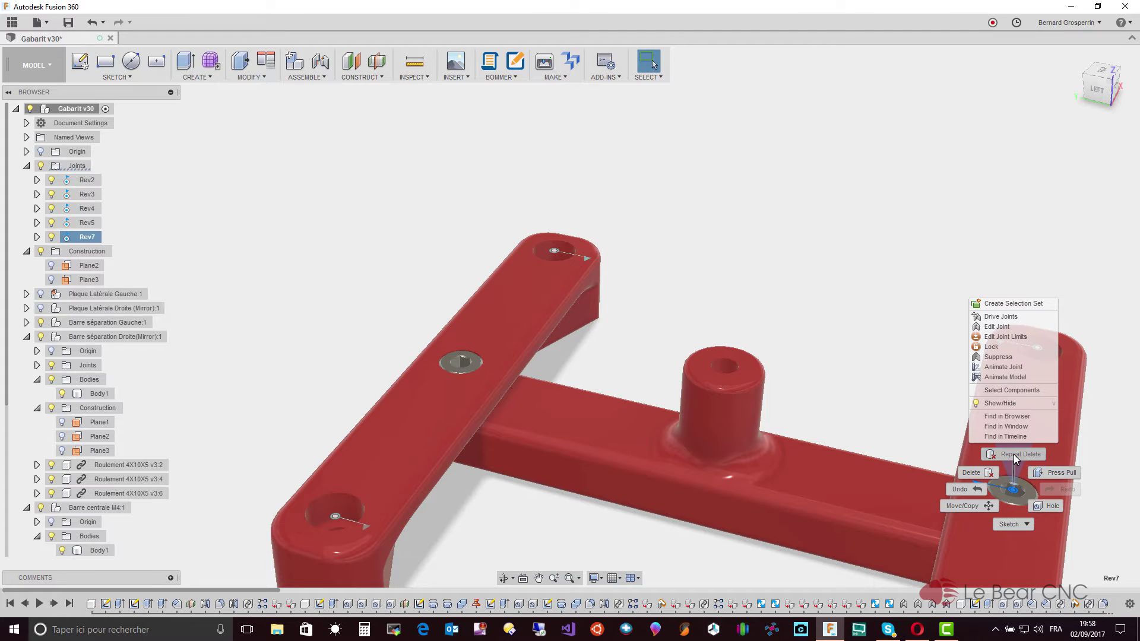
{"action": "left_click", "coordinate": [1014, 454]}
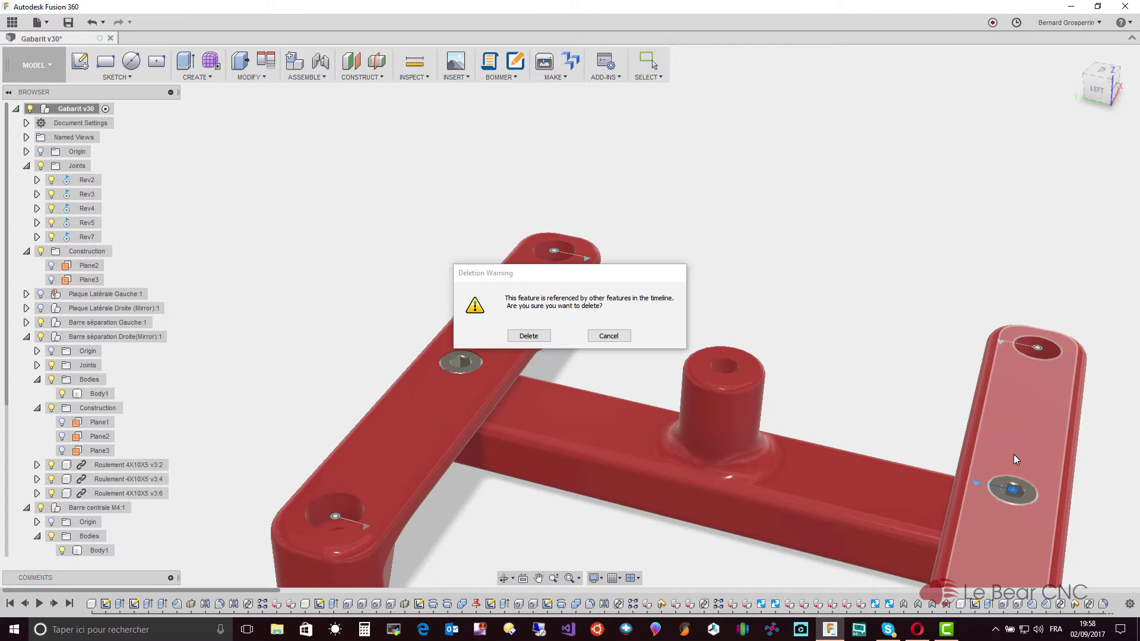
{"action": "left_click", "coordinate": [525, 335]}
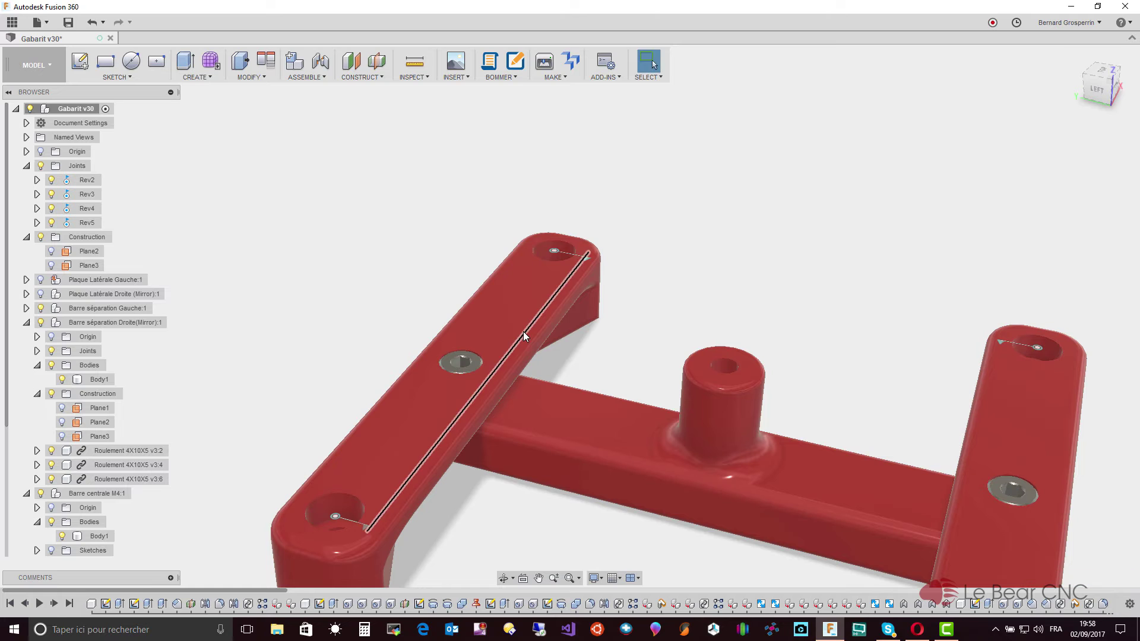
Drag the left side plate to test the linkage's movement
{"action": "left_click_drag", "start_coordinate": [524, 336], "coordinate": [475, 368]}
{"action": "scroll", "coordinate": [473, 364], "scroll_direction": "up", "scroll_amount": 2}
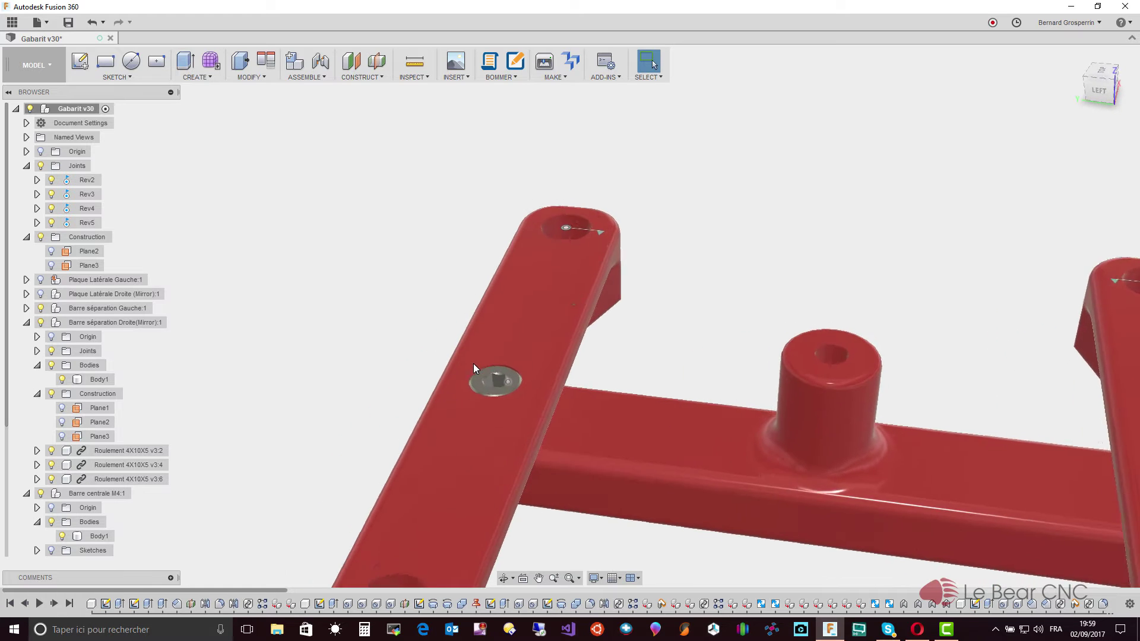
{"action": "scroll", "coordinate": [473, 364], "scroll_direction": "up", "scroll_amount": 2}
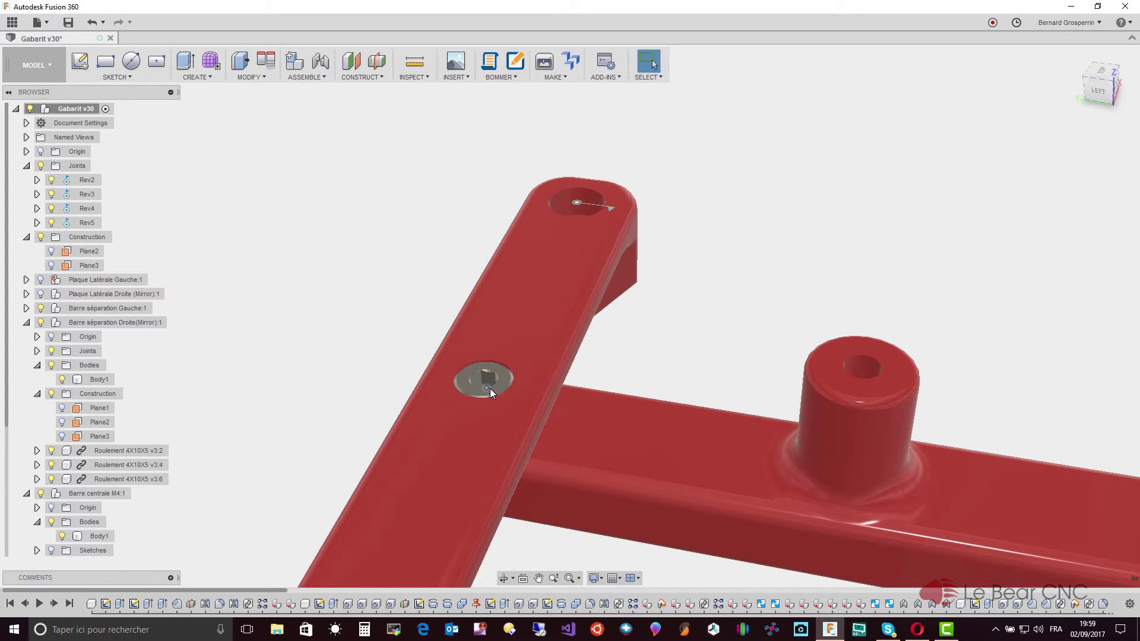
Lift both M4 bolts clear above their holes with a -16.773 mm Z move
{"action": "left_click", "coordinate": [490, 389]}
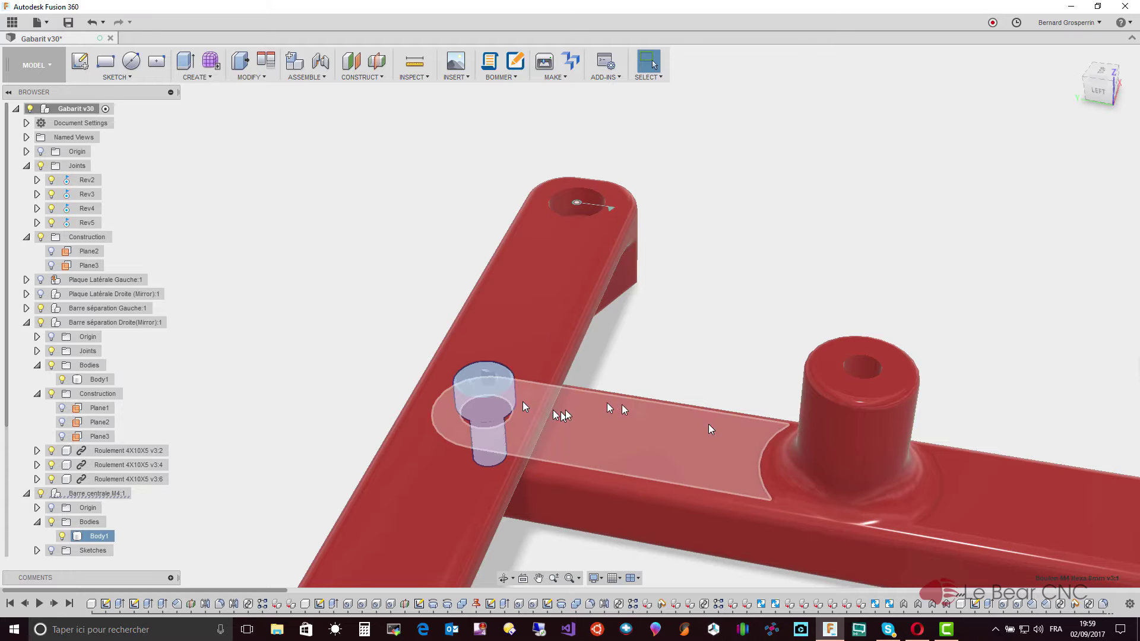
{"action": "scroll", "coordinate": [772, 435], "scroll_direction": "down", "scroll_amount": 2}
{"action": "scroll", "coordinate": [772, 434], "scroll_direction": "down", "scroll_amount": 1}
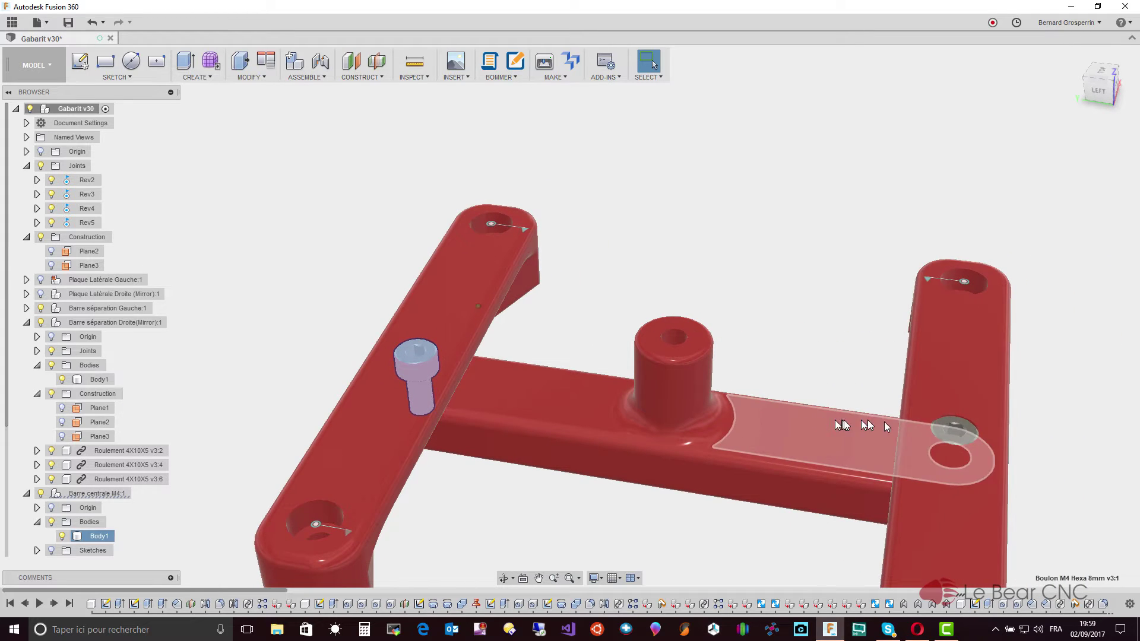
{"action": "left_click", "coordinate": [957, 437], "text": "ctrl"}
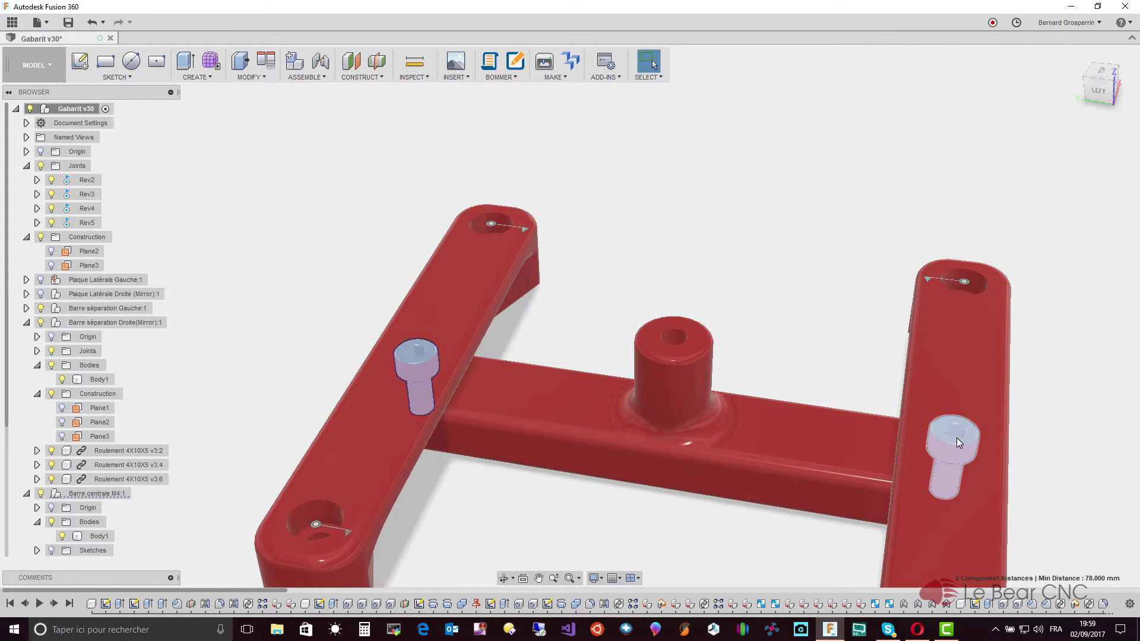
{"action": "right_click", "coordinate": [957, 437]}
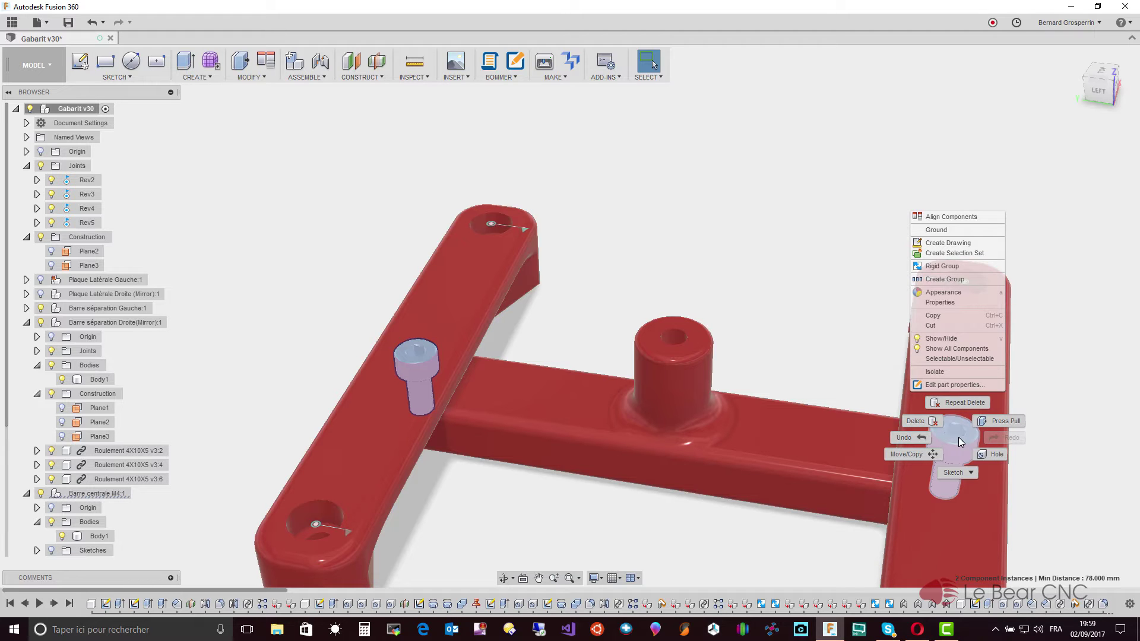
{"action": "left_click", "coordinate": [933, 453]}
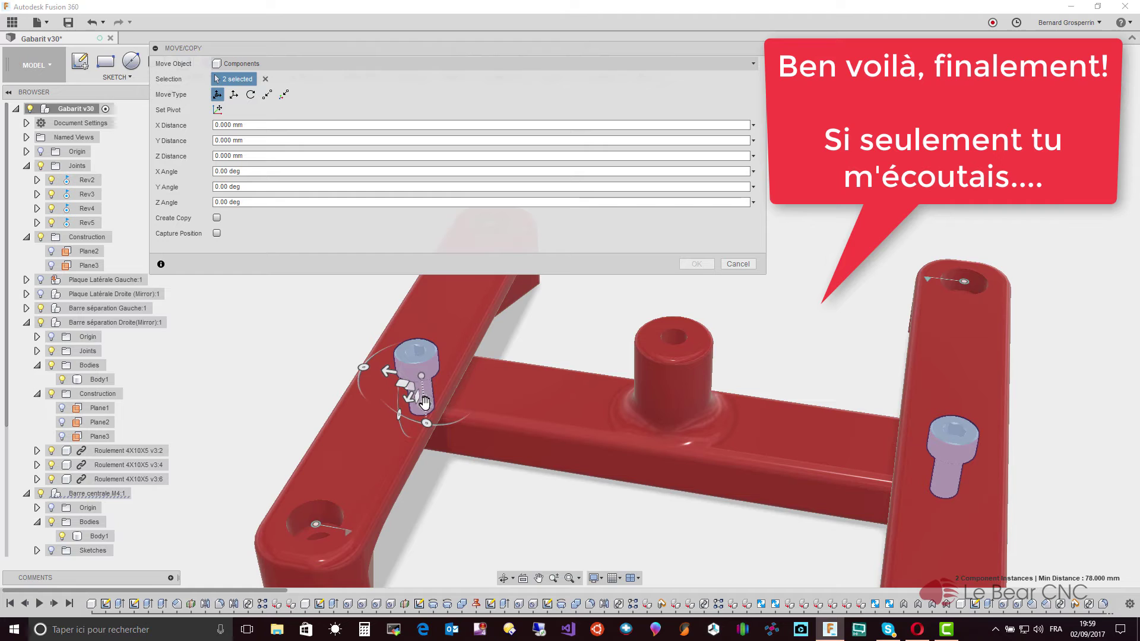
{"action": "left_click_drag", "start_coordinate": [426, 403], "coordinate": [417, 310]}
{"action": "left_click", "coordinate": [692, 263]}
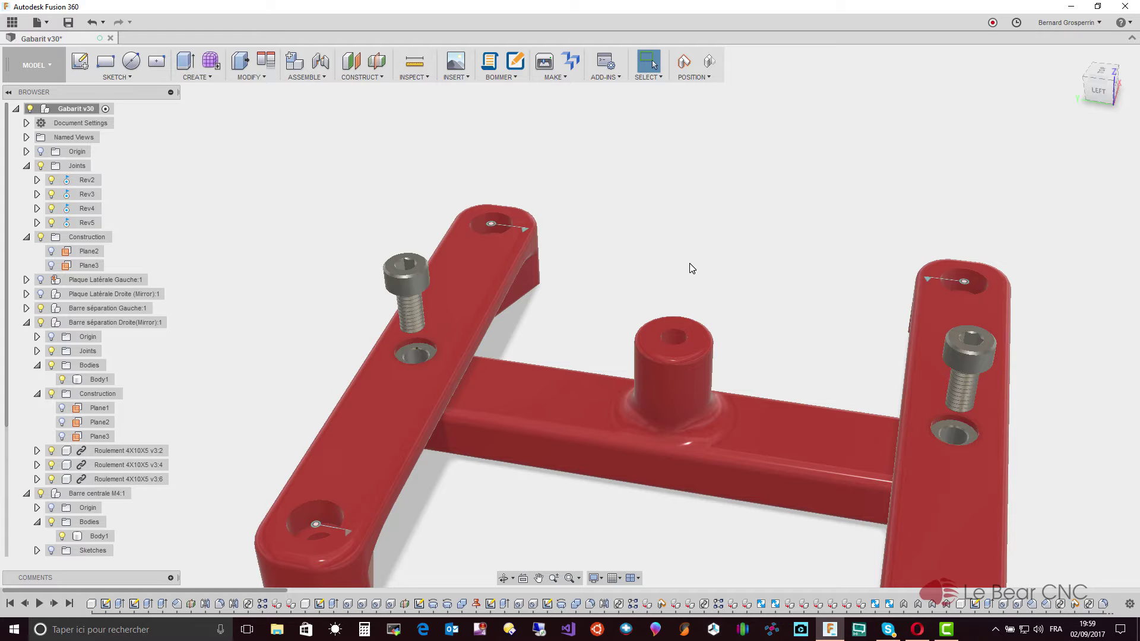
{"action": "scroll", "coordinate": [690, 269], "scroll_direction": "up", "scroll_amount": 2}
{"action": "scroll", "coordinate": [690, 269], "scroll_direction": "up", "scroll_amount": 3}
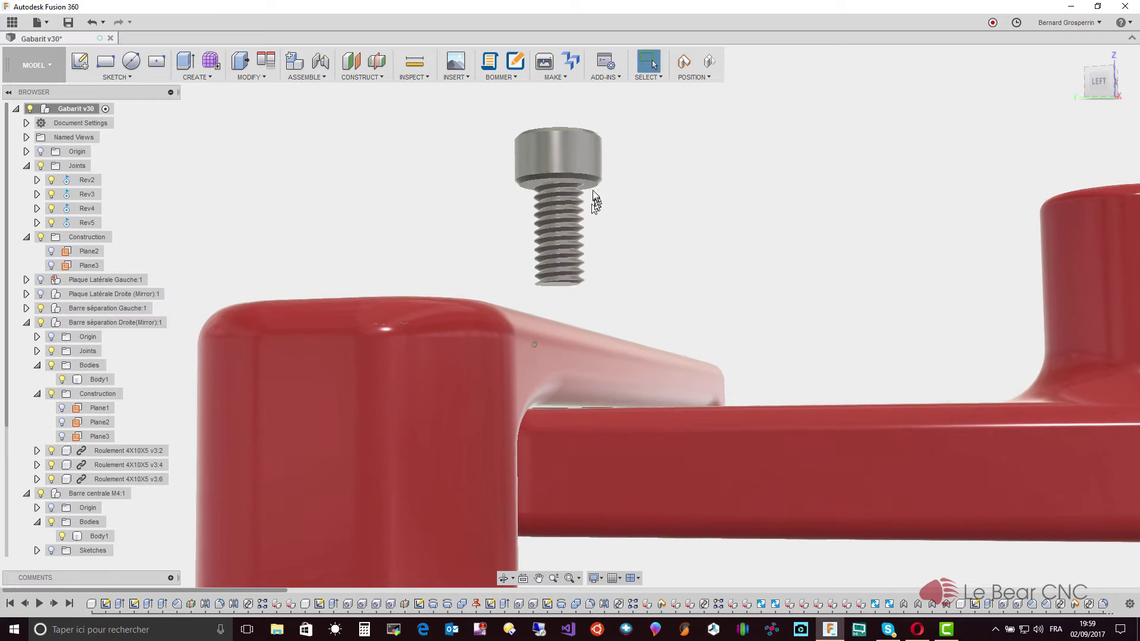
{"action": "left_click", "coordinate": [575, 154]}
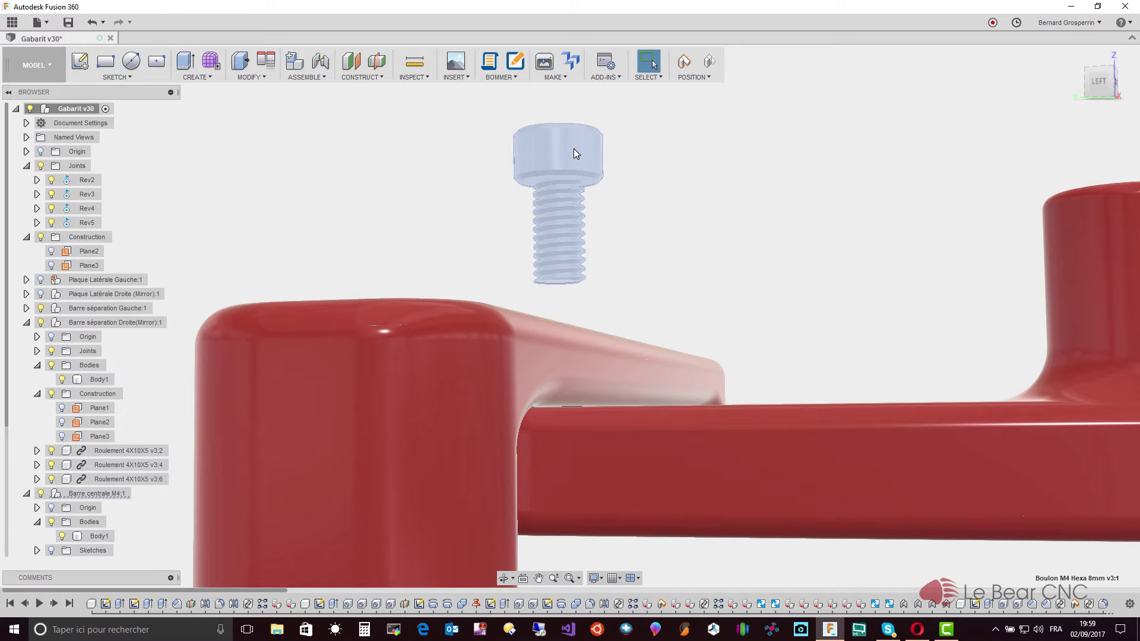
{"action": "right_click", "coordinate": [574, 154]}
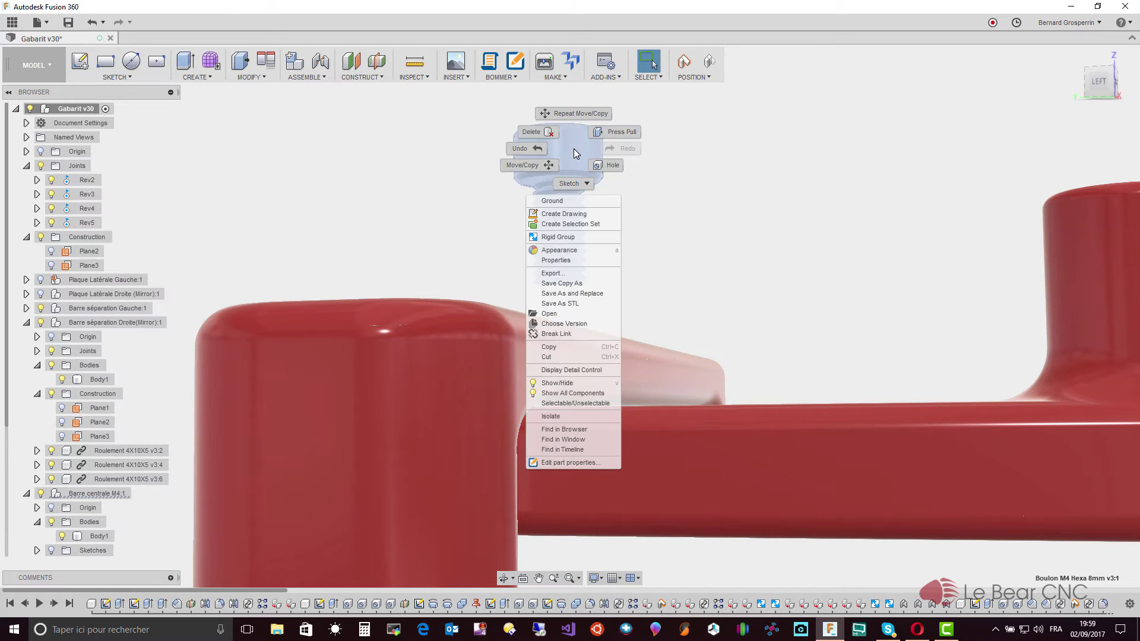
{"action": "left_click", "coordinate": [582, 115]}
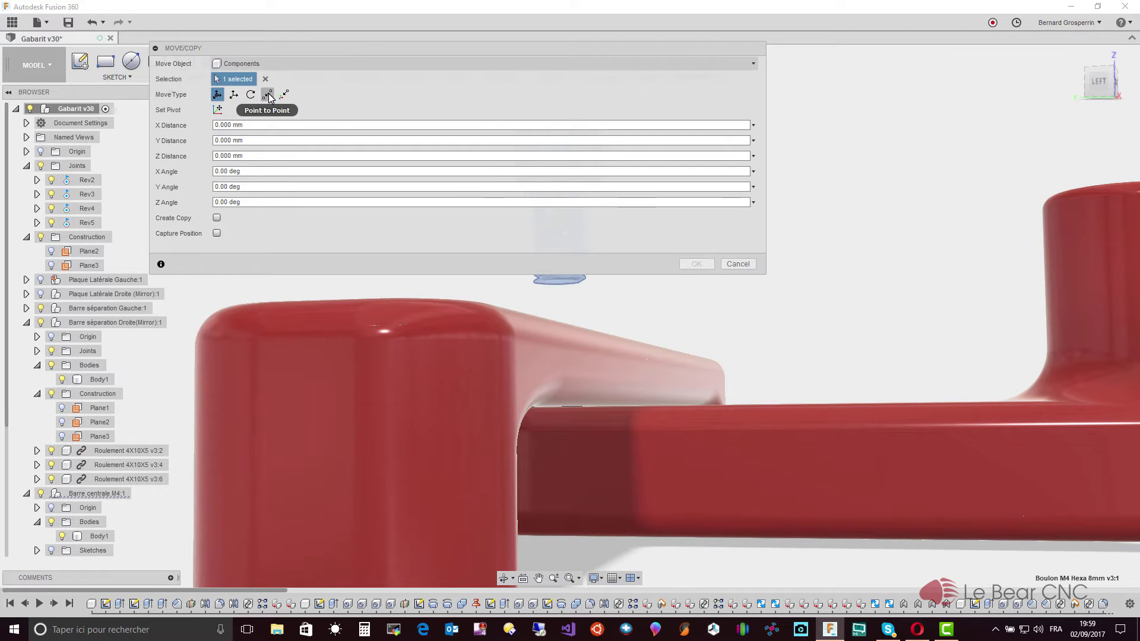
{"action": "left_click", "coordinate": [268, 95]}
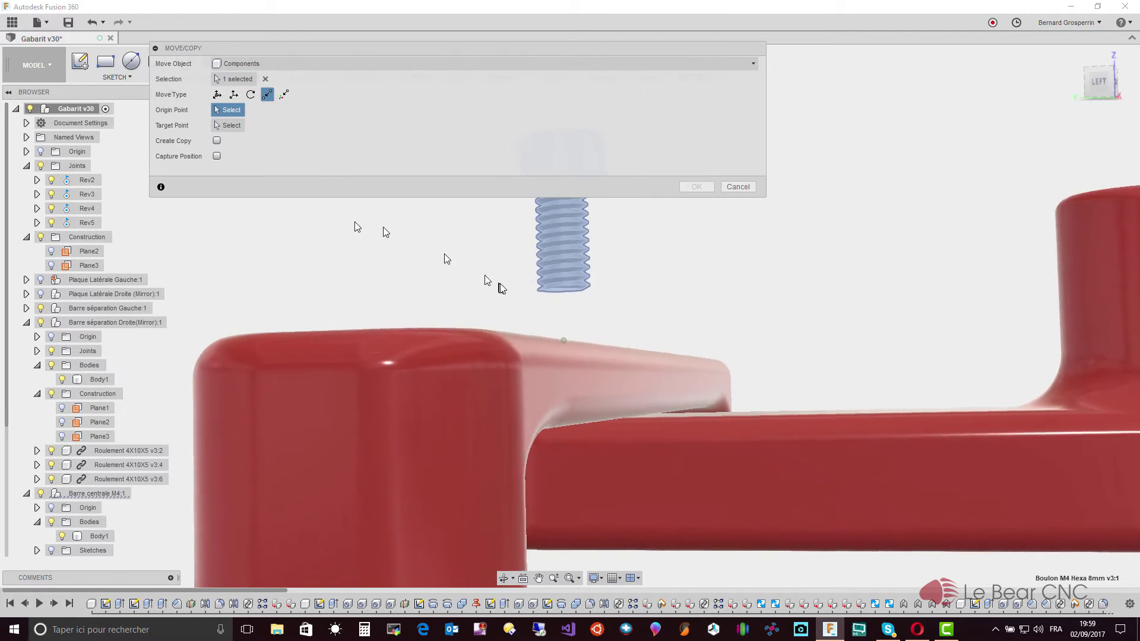
{"action": "scroll", "coordinate": [611, 297], "scroll_direction": "up", "scroll_amount": 3}
{"action": "scroll", "coordinate": [645, 300], "scroll_direction": "up", "scroll_amount": 3}
{"action": "scroll", "coordinate": [646, 297], "scroll_direction": "up", "scroll_amount": 2}
{"action": "scroll", "coordinate": [640, 298], "scroll_direction": "up", "scroll_amount": 2}
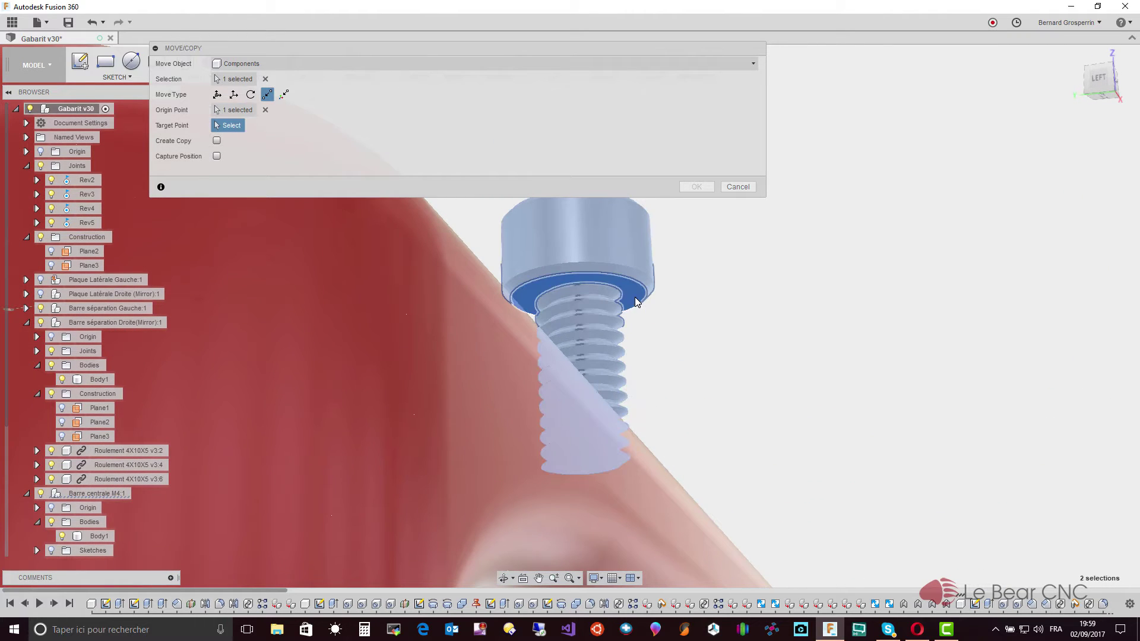
{"action": "left_click", "coordinate": [636, 299]}
{"action": "scroll", "coordinate": [635, 297], "scroll_direction": "down", "scroll_amount": 2}
{"action": "mouse_move", "coordinate": [636, 297]}
{"action": "middle_mouse_down", "text": "shift"}
{"action": "mouse_move", "coordinate": [522, 557]}
{"action": "mouse_move", "coordinate": [495, 503]}
{"action": "mouse_move", "coordinate": [496, 448]}
{"action": "middle_mouse_up", "text": "shift"}
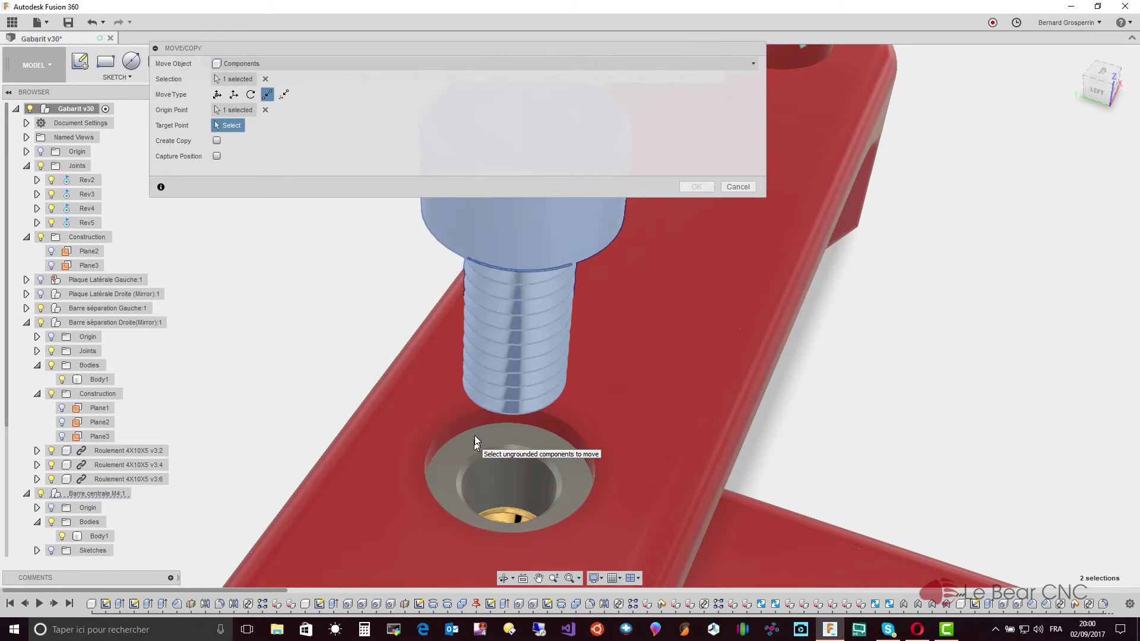
{"action": "left_click", "coordinate": [736, 184]}
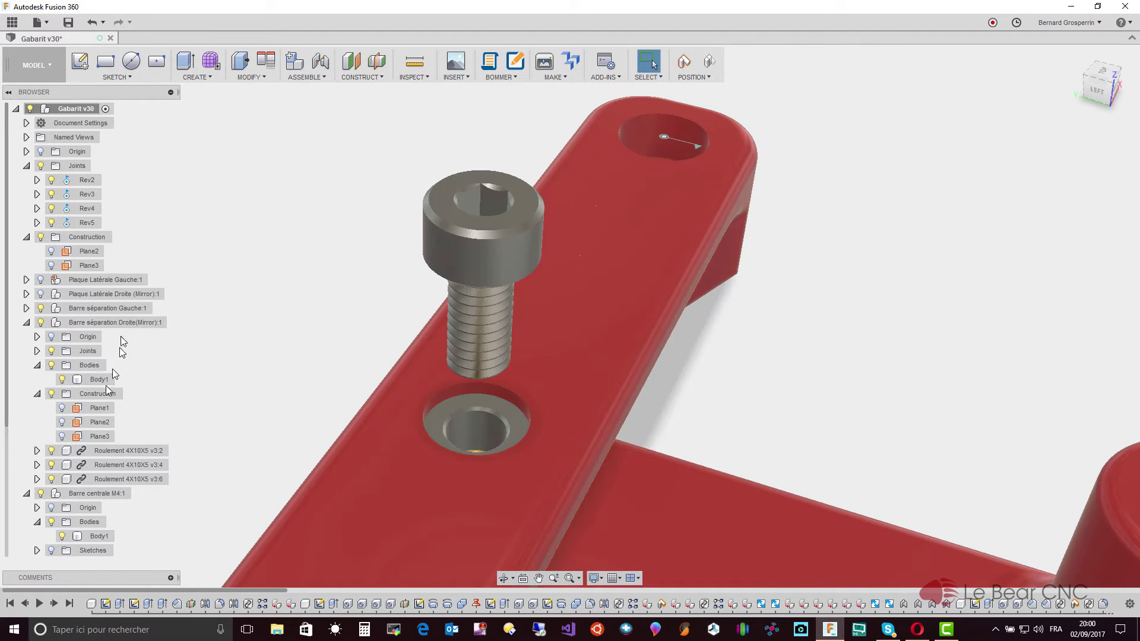
{"action": "right_click", "coordinate": [71, 494]}
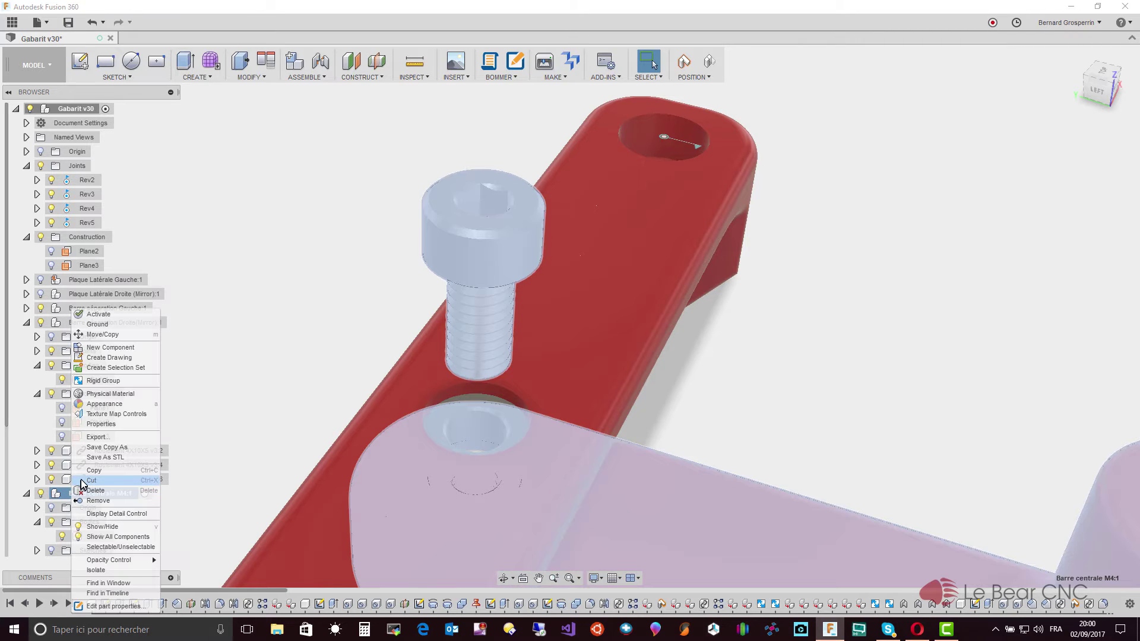
{"action": "left_click", "coordinate": [83, 425]}
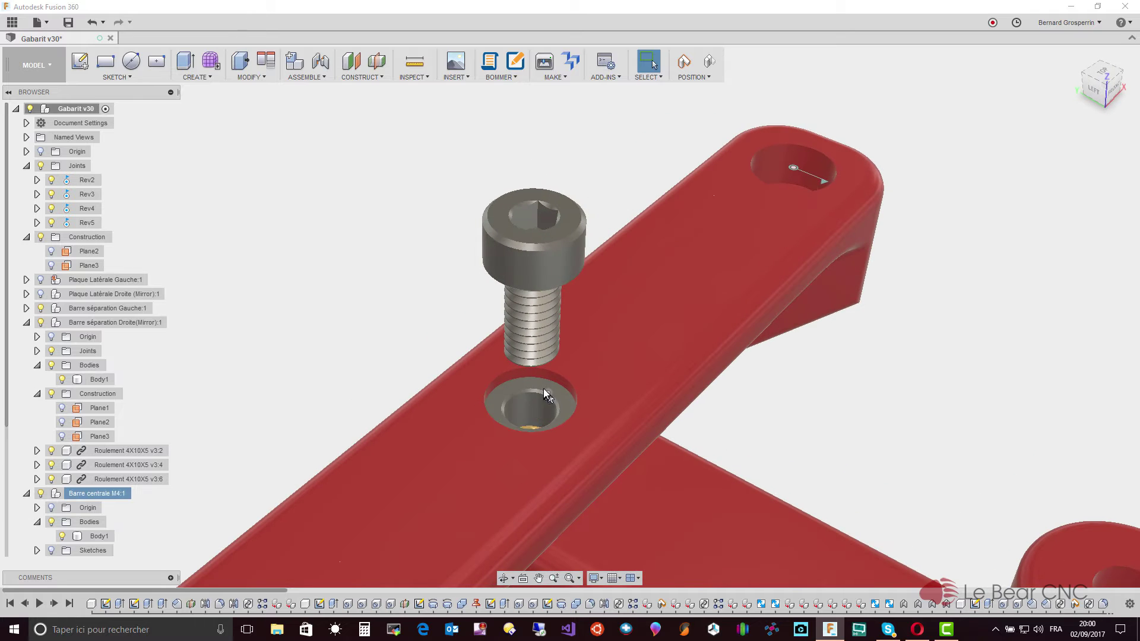
{"action": "left_click", "coordinate": [542, 387]}
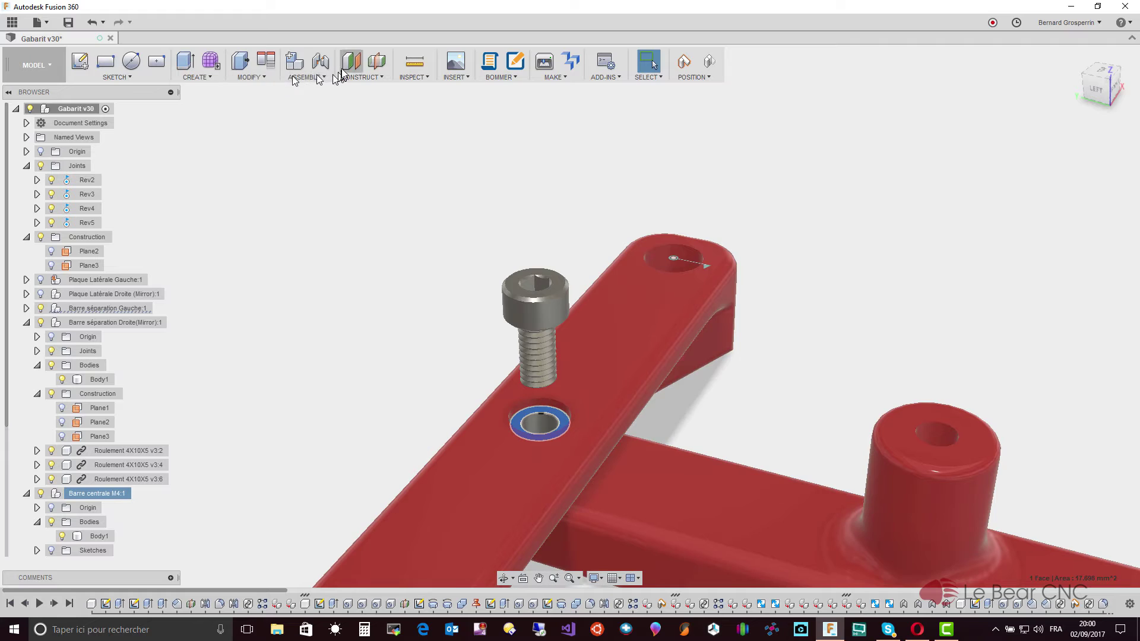
Align the bolt head's underside edge to the counterbore seat, seating the first M4 bolt flush
{"action": "left_click", "coordinate": [267, 65]}
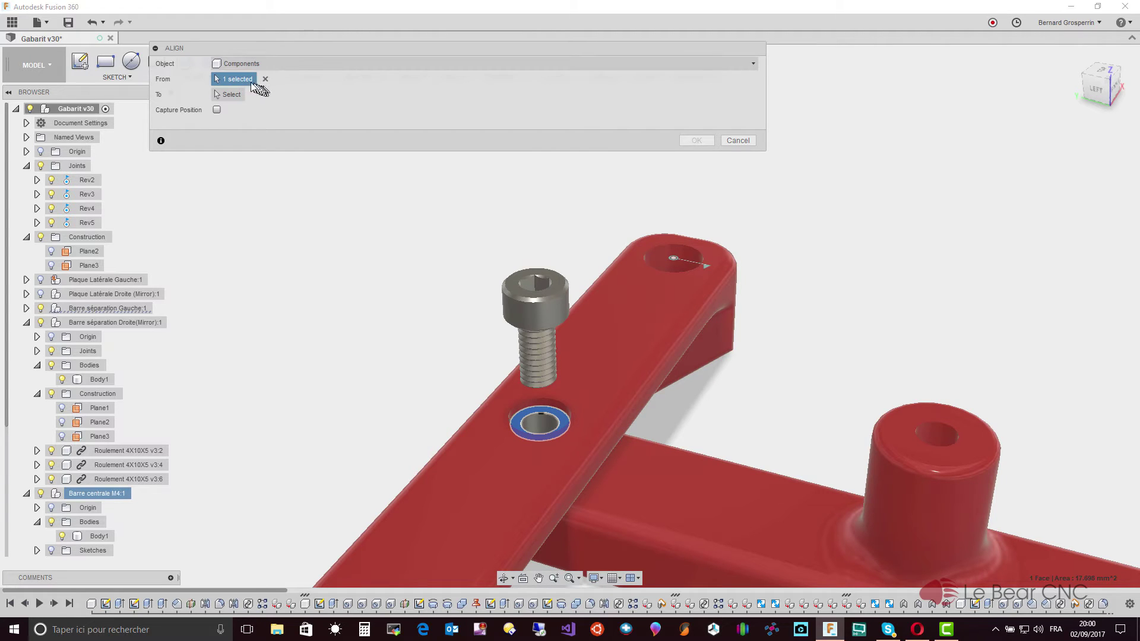
{"action": "mouse_move", "coordinate": [347, 217]}
{"action": "middle_mouse_down", "text": "shift"}
{"action": "mouse_move", "coordinate": [562, 346]}
{"action": "mouse_move", "coordinate": [551, 337]}
{"action": "middle_mouse_up", "text": "shift"}
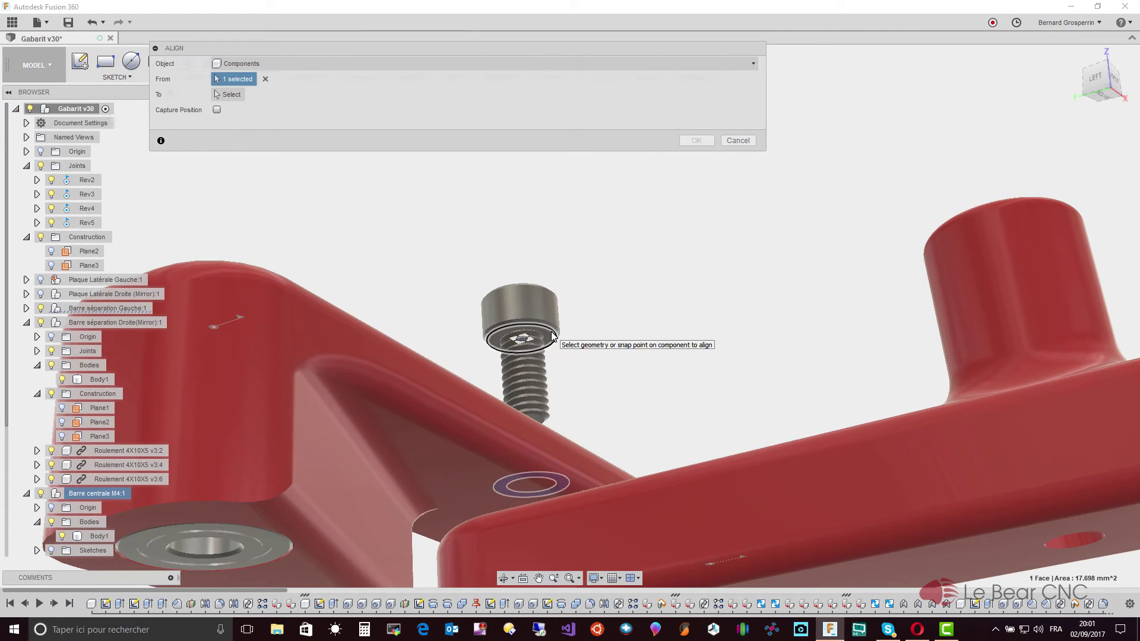
{"action": "left_click", "coordinate": [553, 336]}
{"action": "middle_click_drag", "start_coordinate": [552, 337], "coordinate": [395, 400], "text": "shift"}
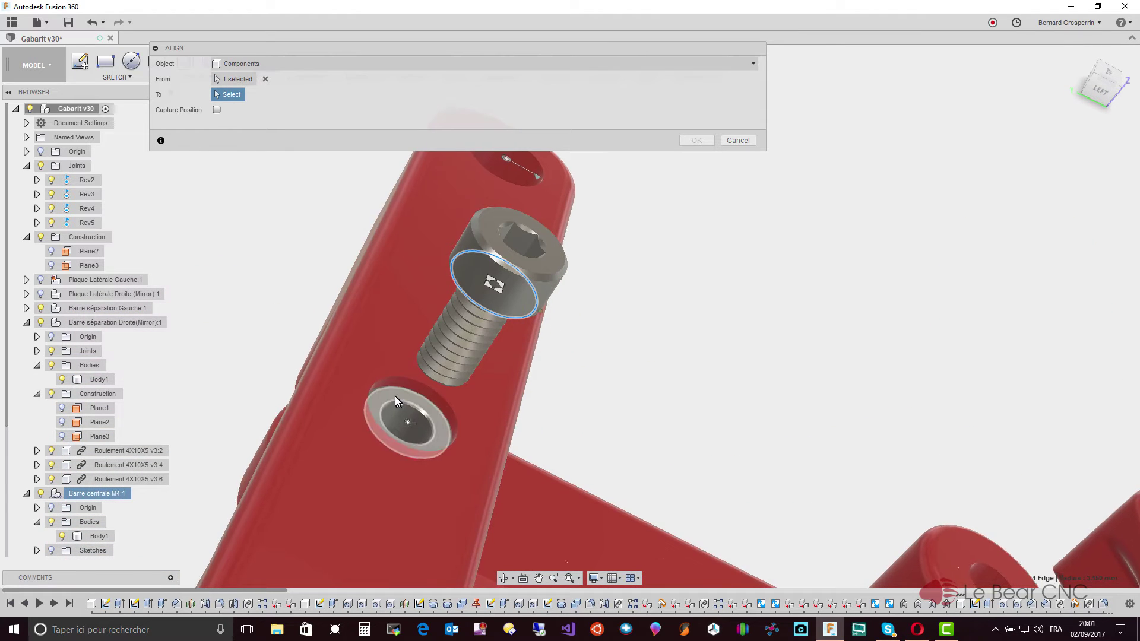
{"action": "left_click", "coordinate": [395, 398]}
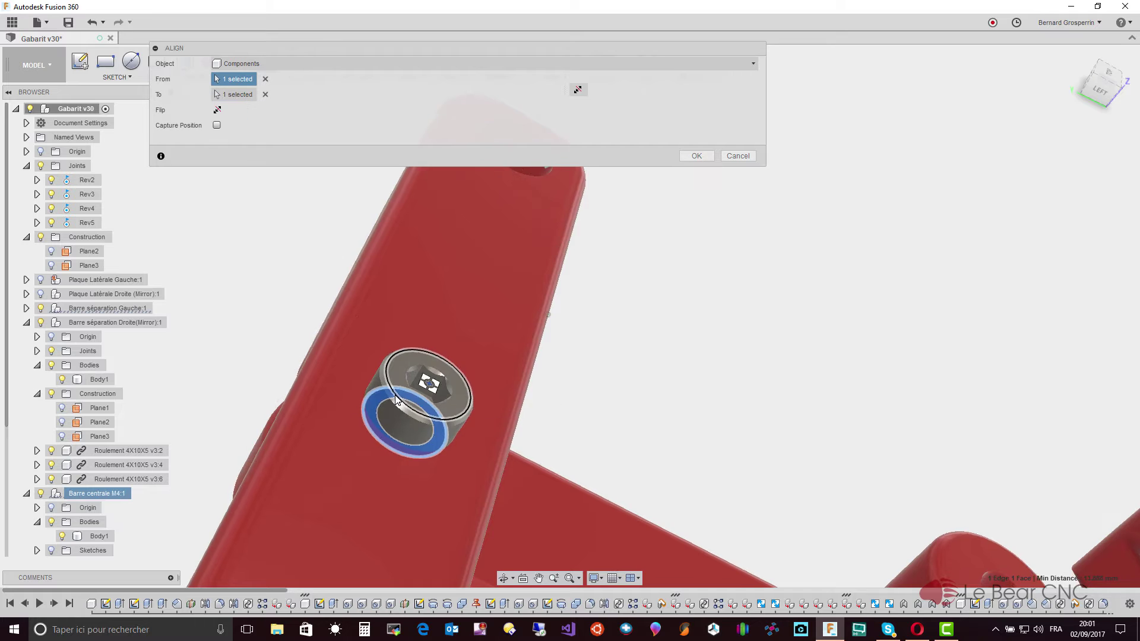
{"action": "middle_click_drag", "start_coordinate": [395, 397], "coordinate": [413, 405], "text": "shift"}
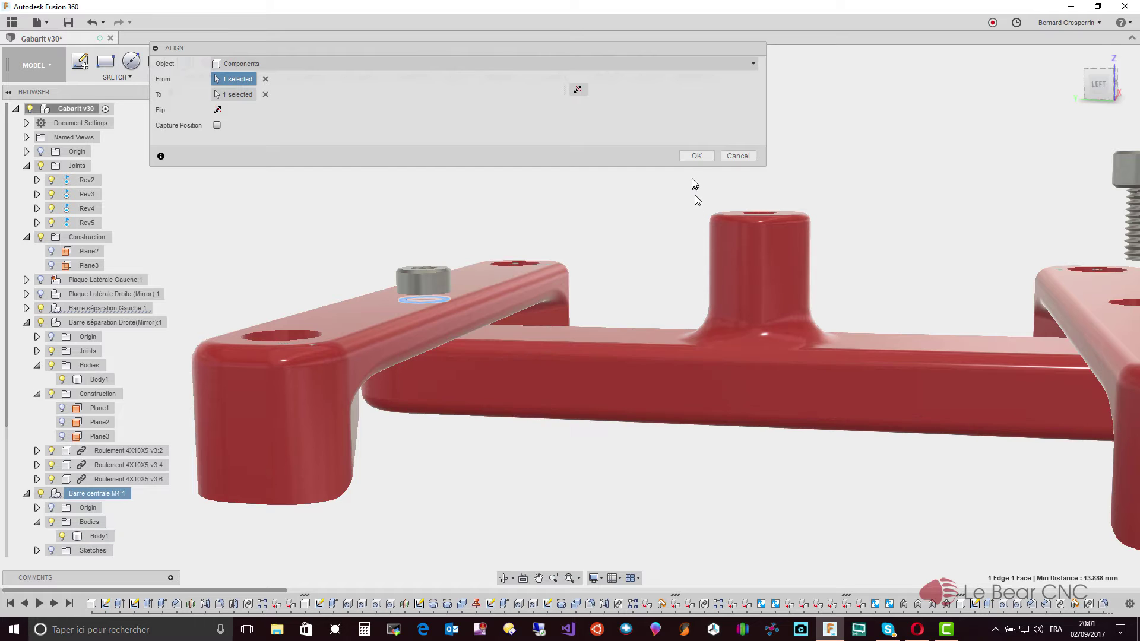
{"action": "left_click", "coordinate": [700, 158]}
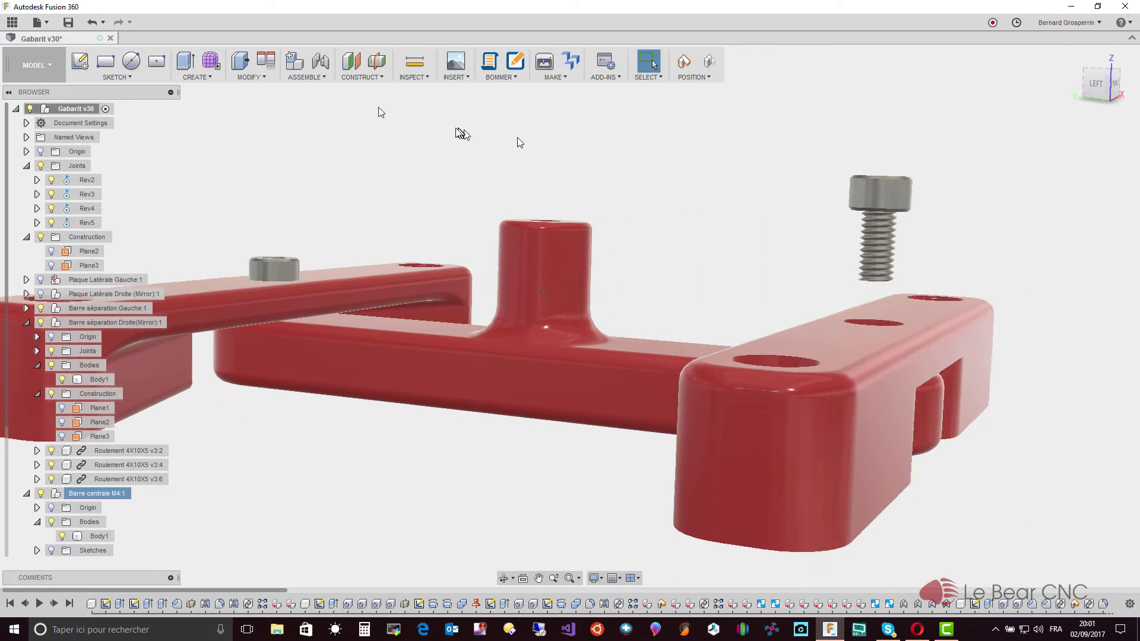
Align the second M4 bolt's head edge to the other side plate's hole edge, flipped head-up
{"action": "left_click", "coordinate": [271, 62]}
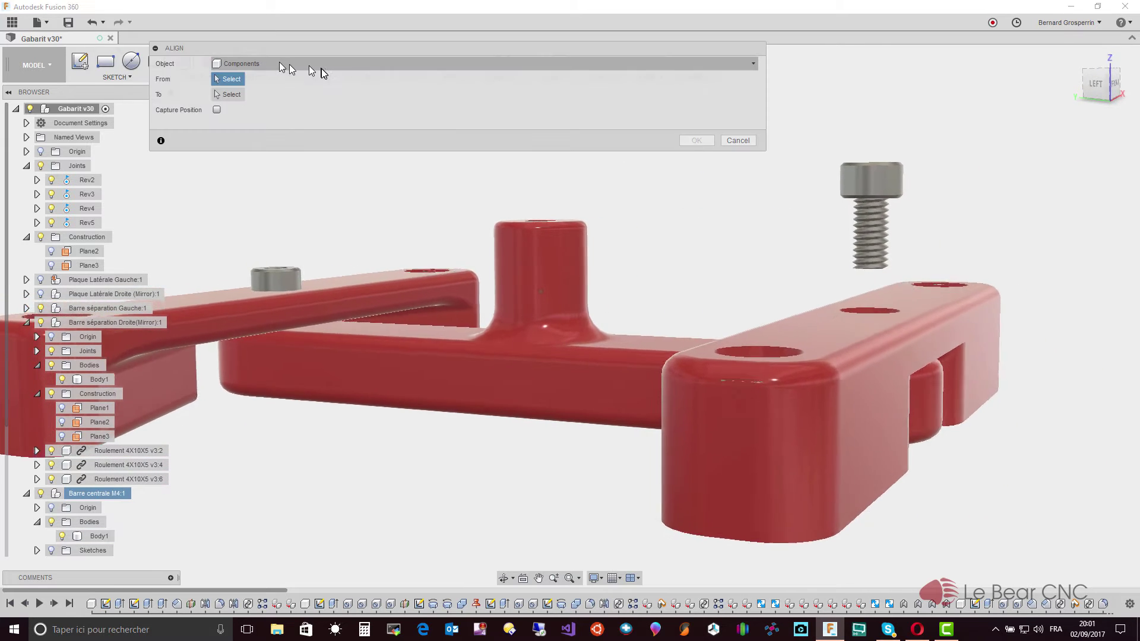
{"action": "scroll", "coordinate": [732, 168], "scroll_direction": "up", "scroll_amount": 5}
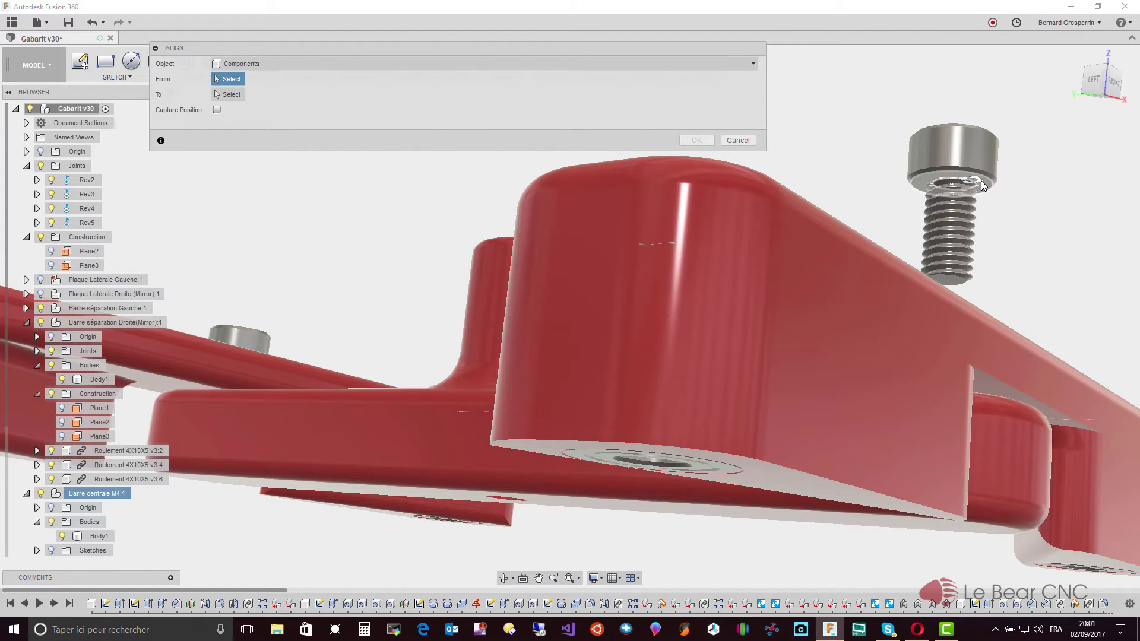
{"action": "scroll", "coordinate": [996, 185], "scroll_direction": "up", "scroll_amount": 3}
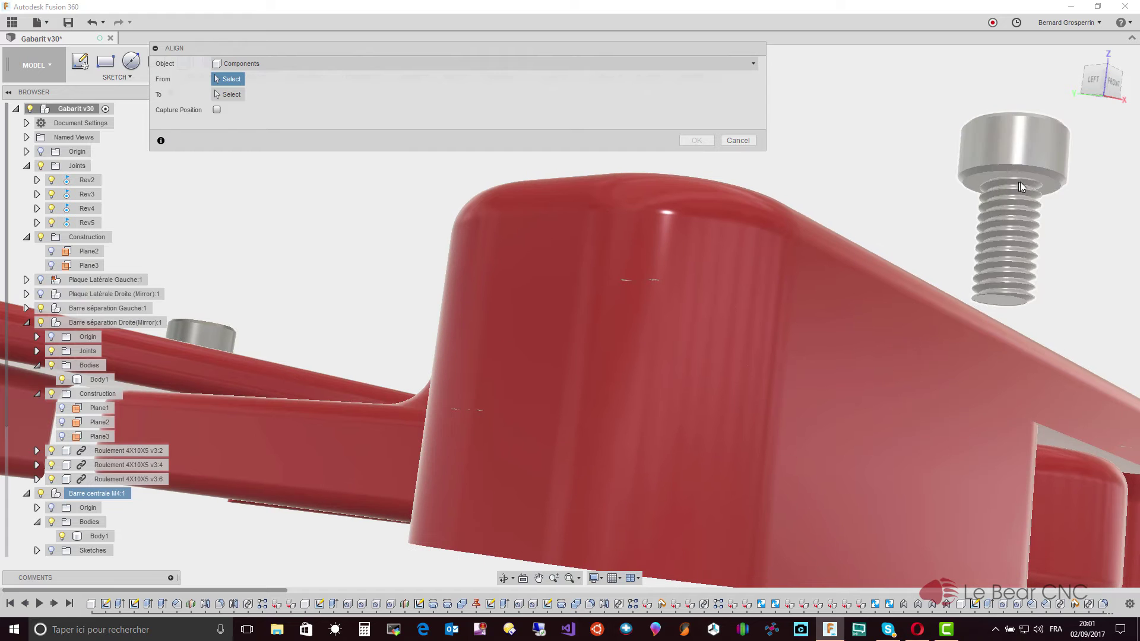
{"action": "left_click", "coordinate": [1028, 176]}
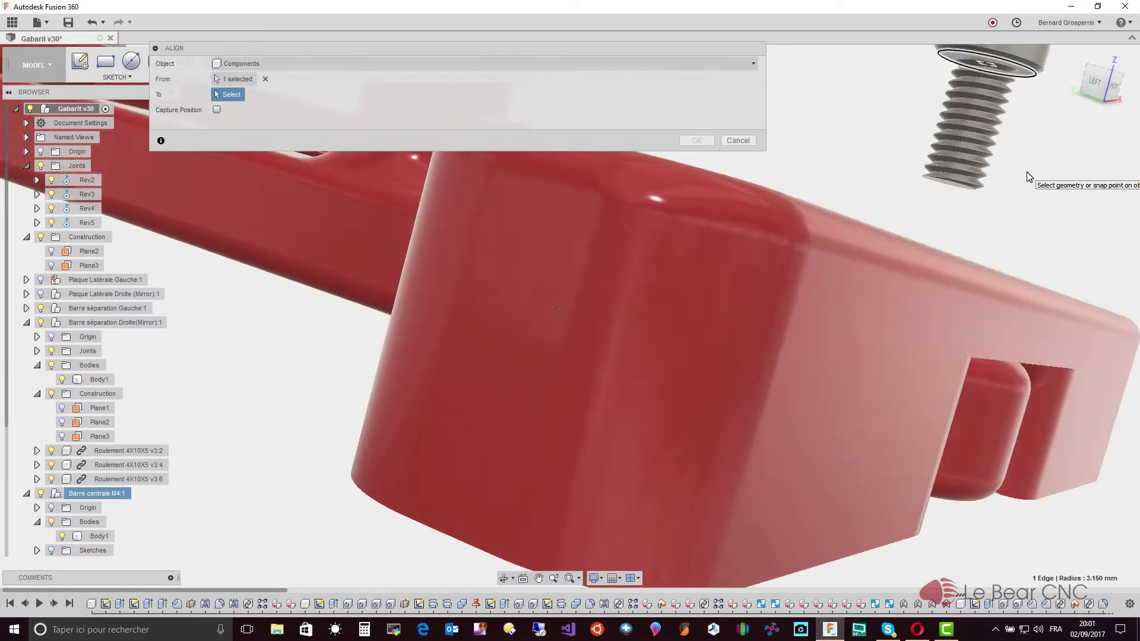
{"action": "scroll", "coordinate": [957, 208], "scroll_direction": "down", "scroll_amount": 3}
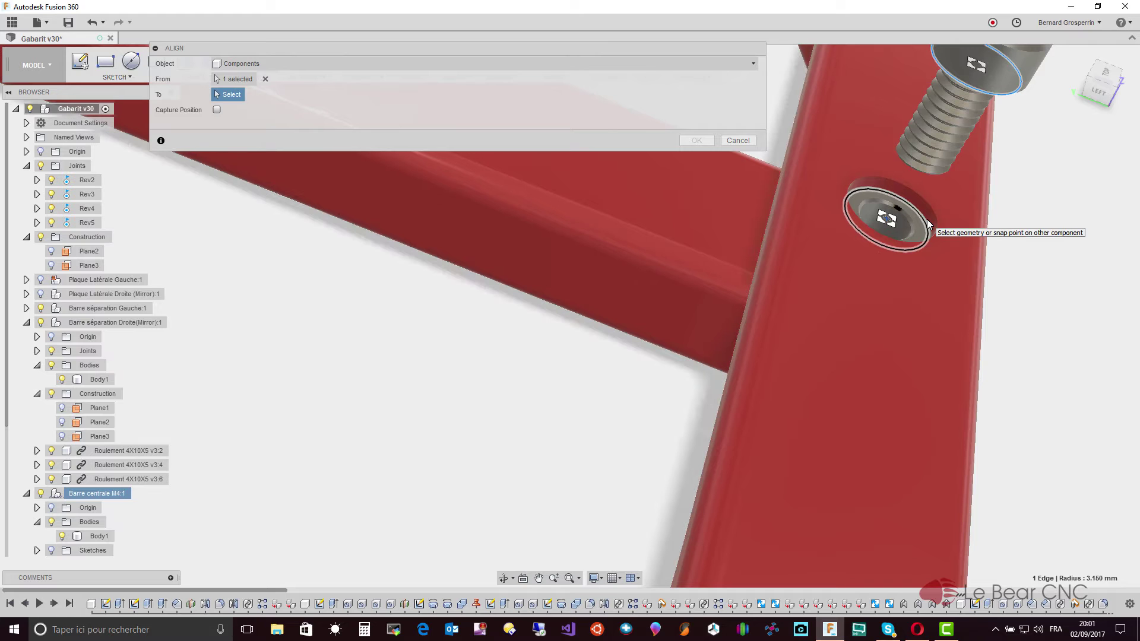
{"action": "left_click", "coordinate": [924, 225]}
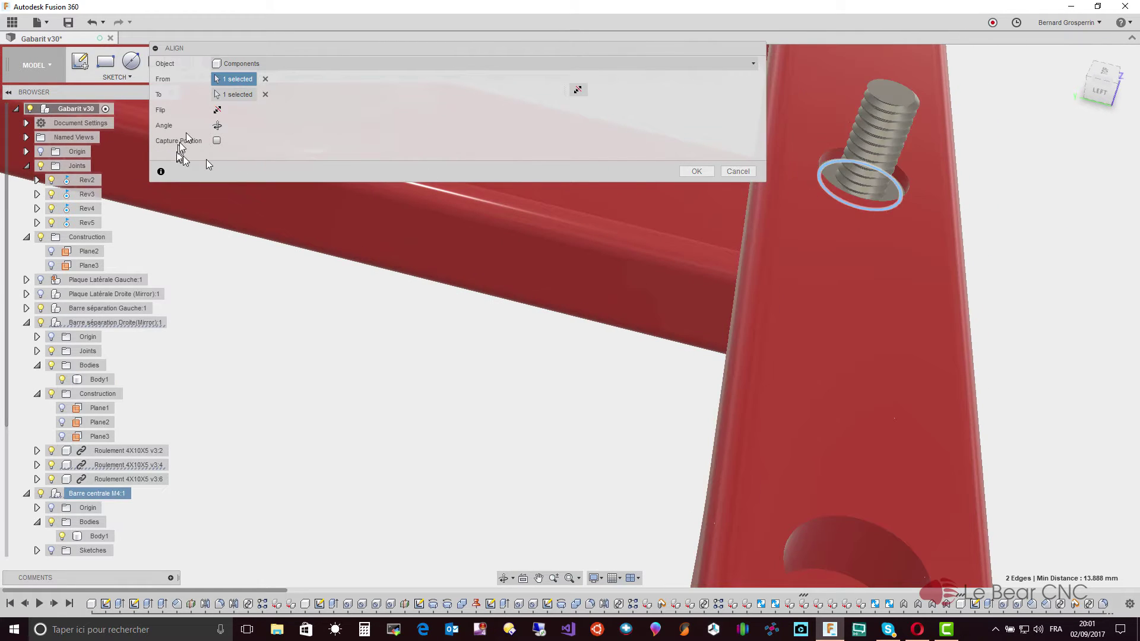
{"action": "left_click", "coordinate": [217, 111]}
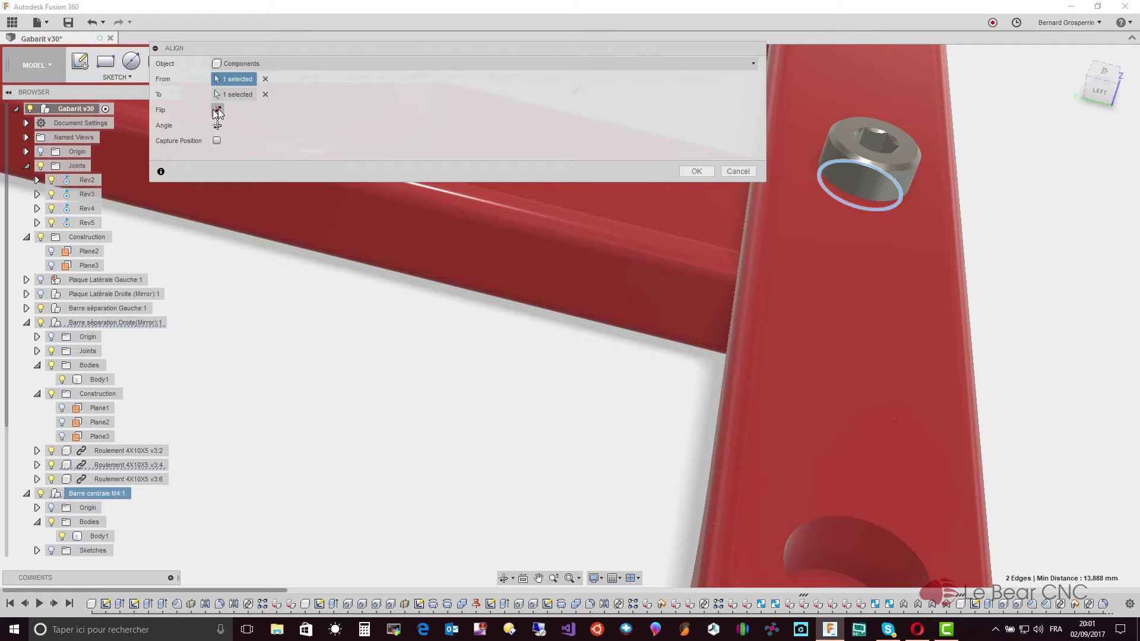
{"action": "left_click", "coordinate": [701, 173]}
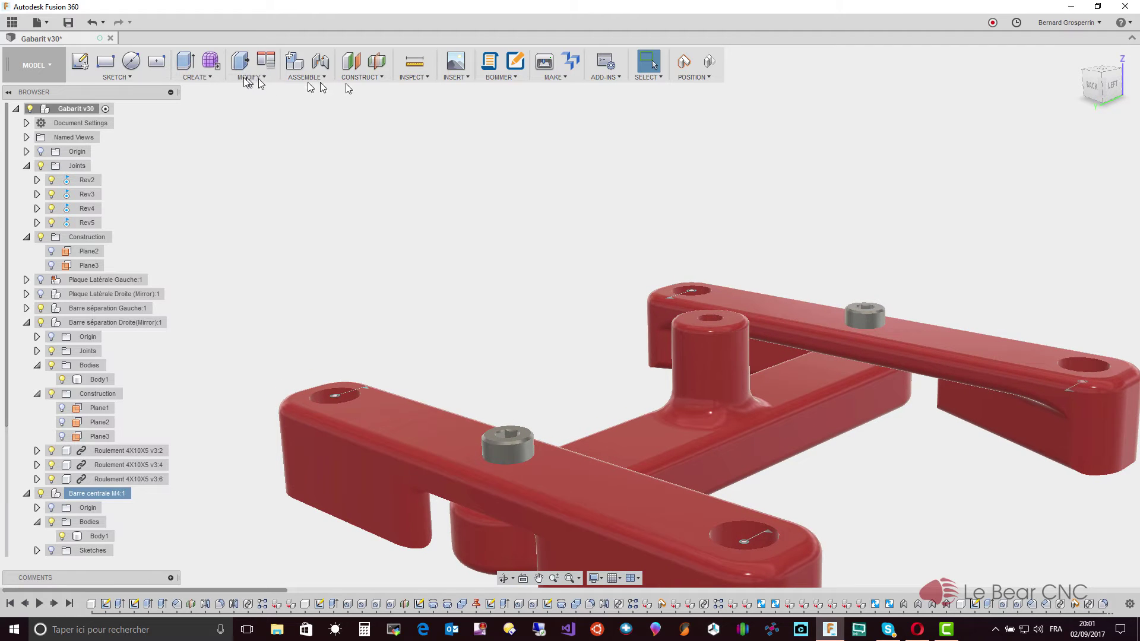
Inspect a section analysis at -8.075 mm through the bolt and bearings, then close it
{"action": "left_click", "coordinate": [426, 77]}
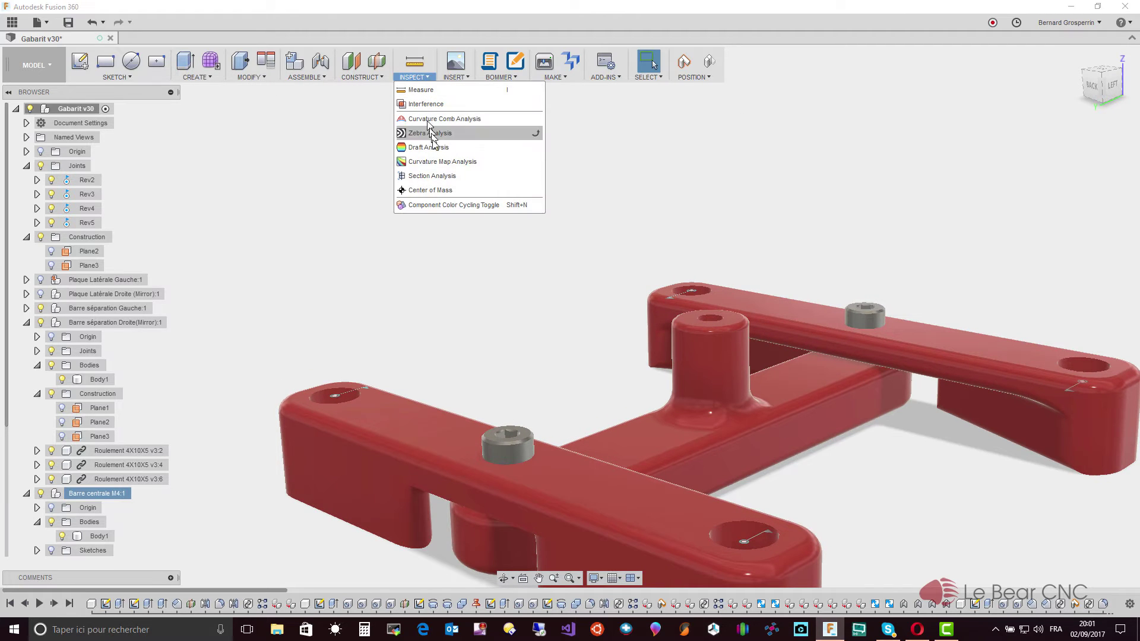
{"action": "left_click", "coordinate": [435, 177]}
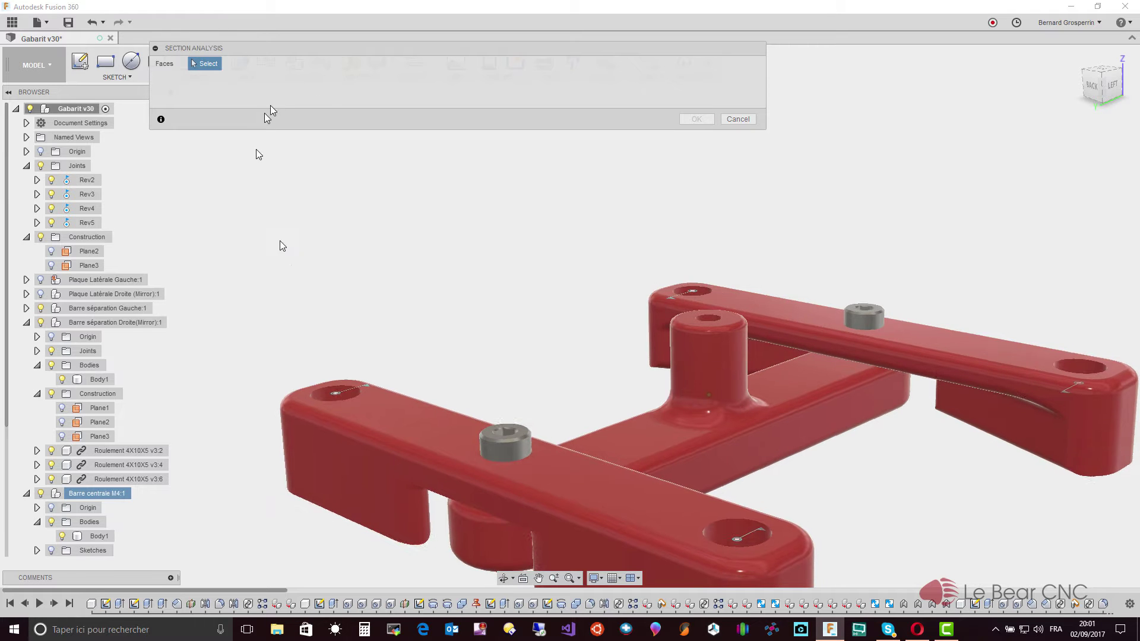
{"action": "left_click", "coordinate": [337, 464]}
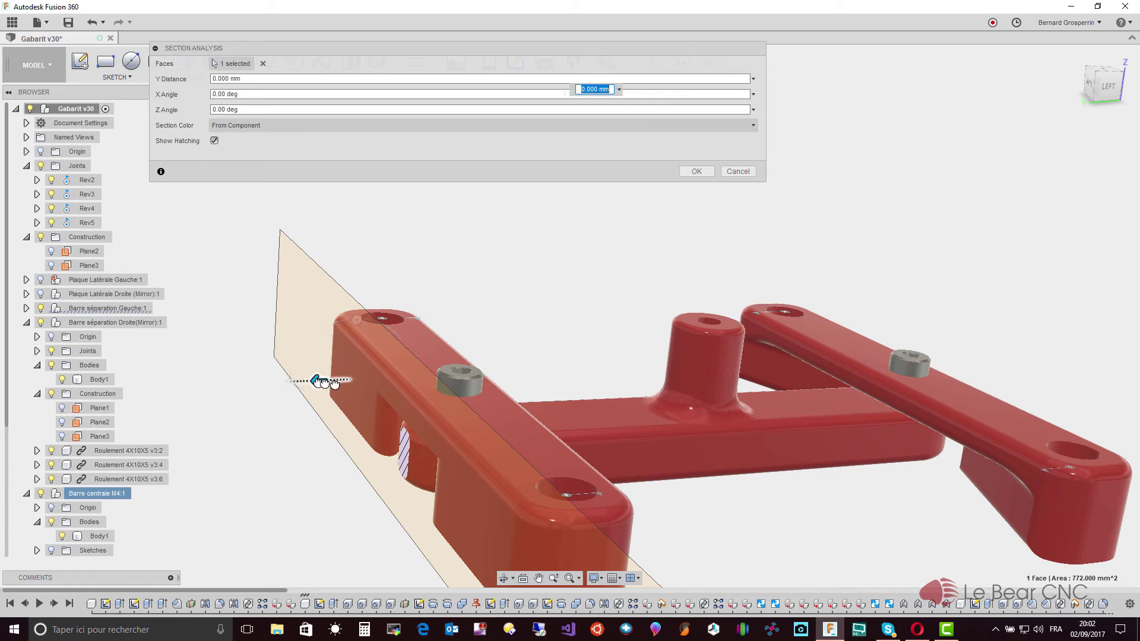
{"action": "left_click_drag", "start_coordinate": [321, 382], "coordinate": [365, 380]}
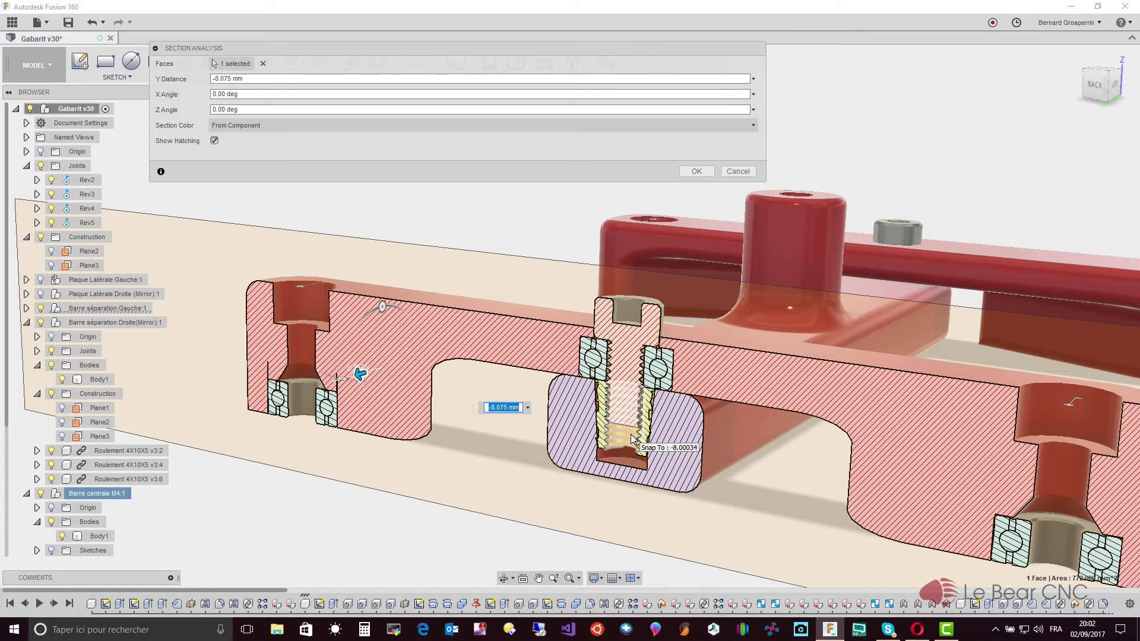
{"action": "left_click", "coordinate": [741, 173]}
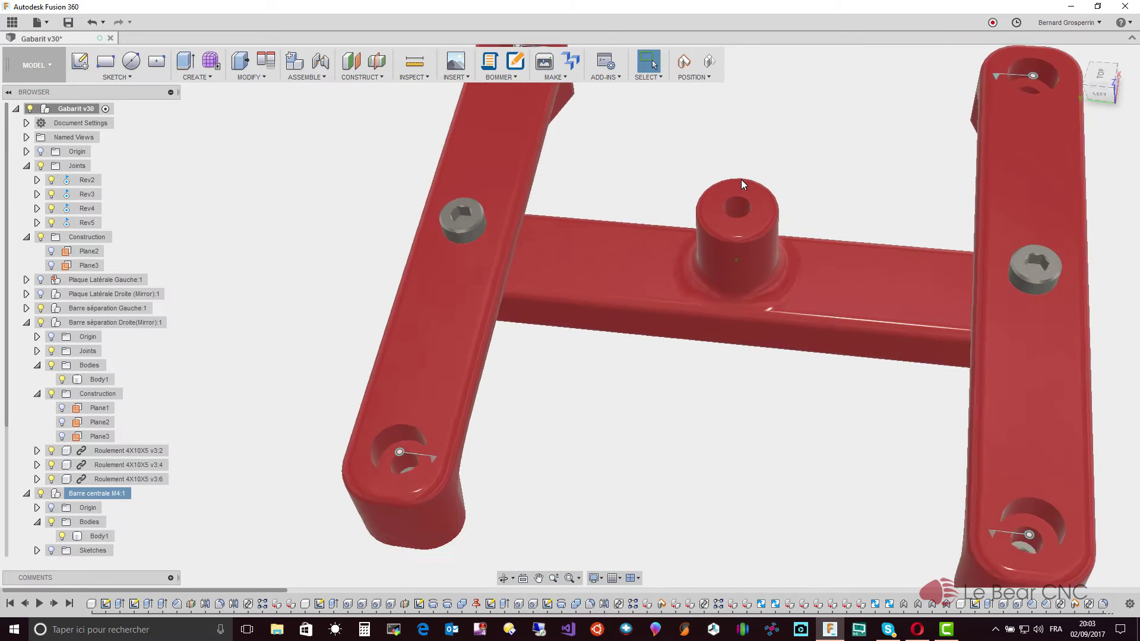
Zoom in on the bar's bolt and start an as-built revolute joint with captured positions
{"action": "mouse_move", "coordinate": [741, 180]}
{"action": "middle_mouse_down", "text": "shift"}
{"action": "mouse_move", "coordinate": [356, 139]}
{"action": "mouse_move", "coordinate": [311, 156]}
{"action": "middle_mouse_up", "text": "shift"}
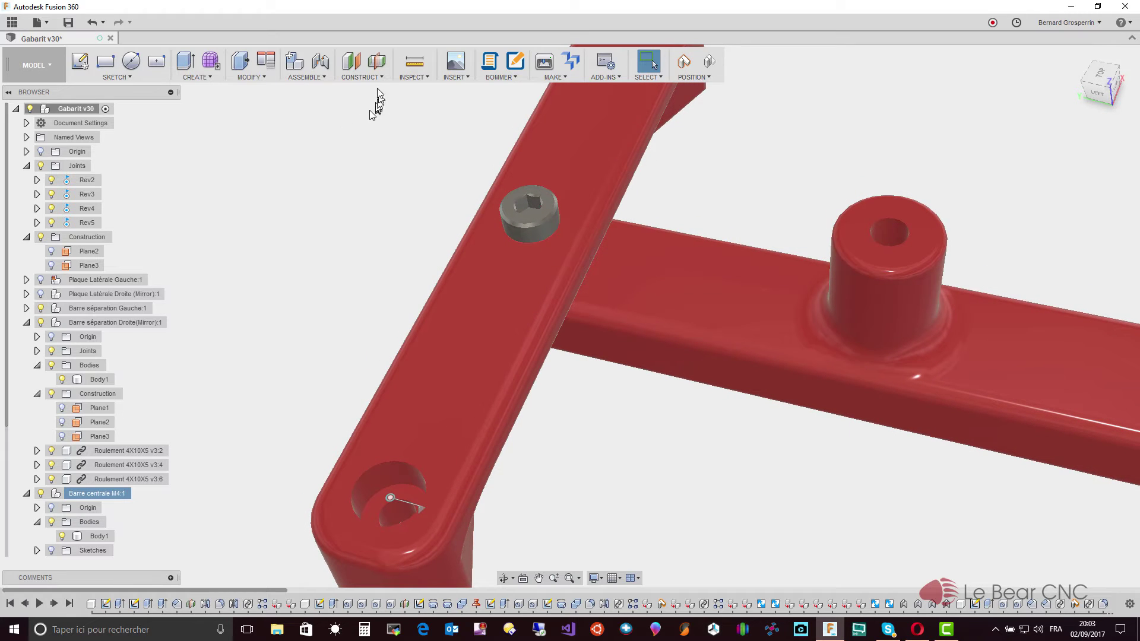
{"action": "left_click", "coordinate": [305, 76]}
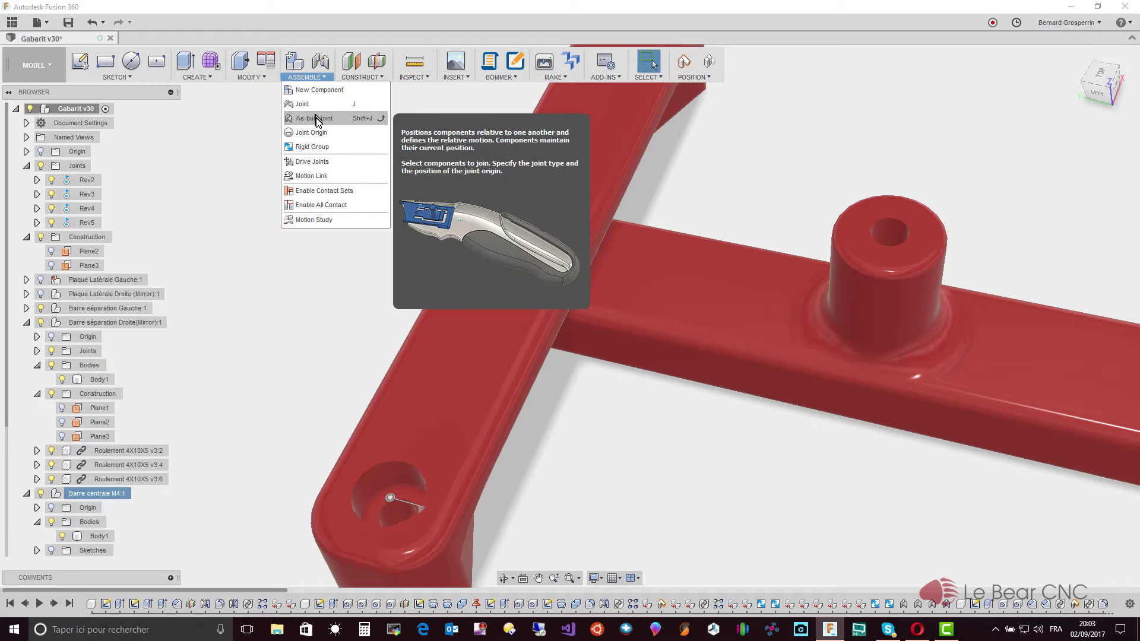
{"action": "left_click", "coordinate": [316, 119]}
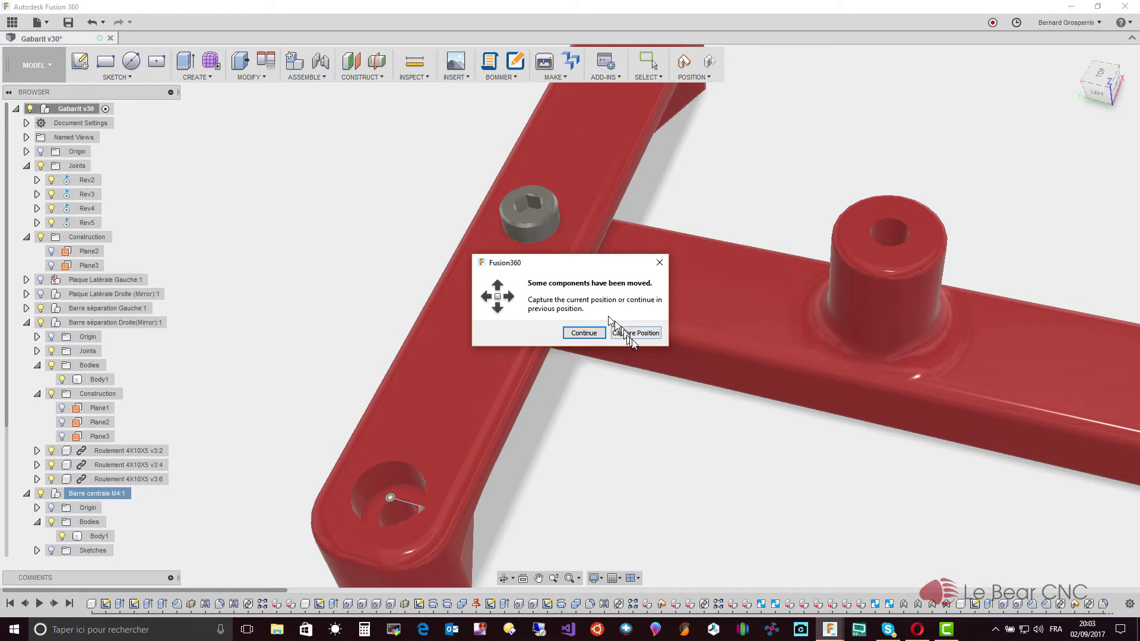
{"action": "left_click", "coordinate": [633, 334]}
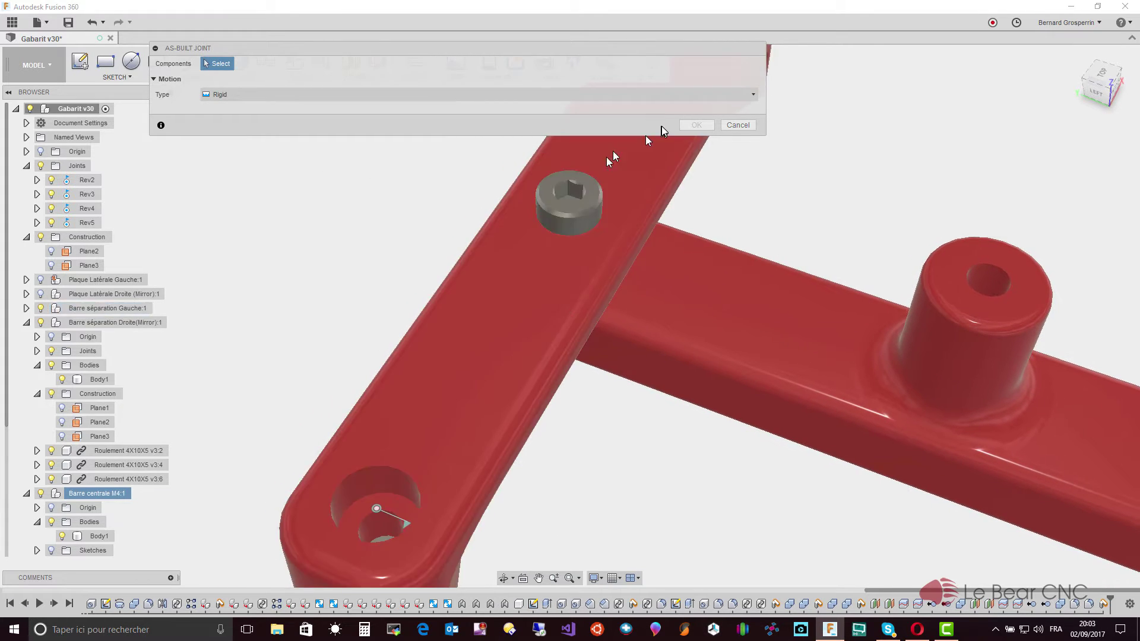
{"action": "left_click", "coordinate": [754, 93]}
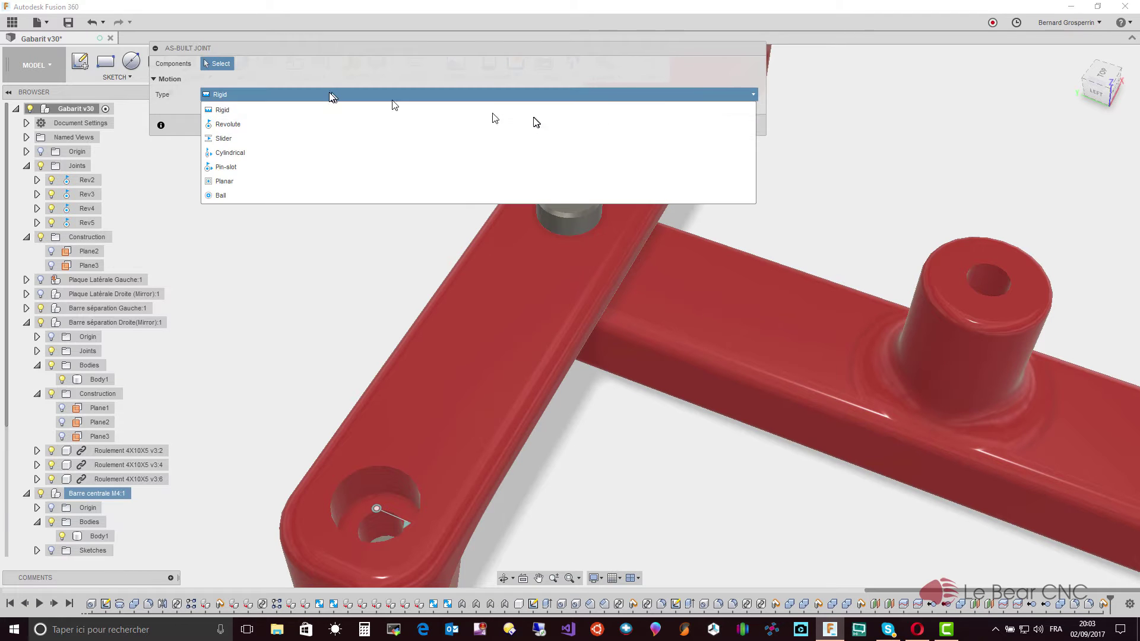
{"action": "left_click", "coordinate": [283, 127]}
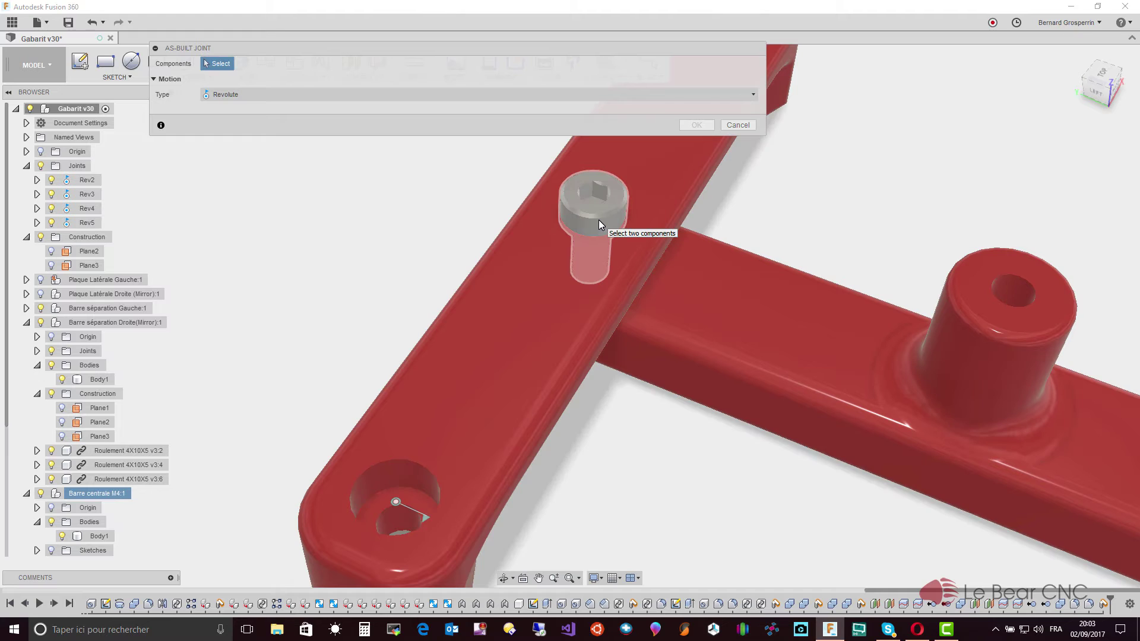
Pick the M4 bolt and Barre séparation Gauche, expand the bar to its bearings, then cancel the joint
{"action": "left_click", "coordinate": [599, 221]}
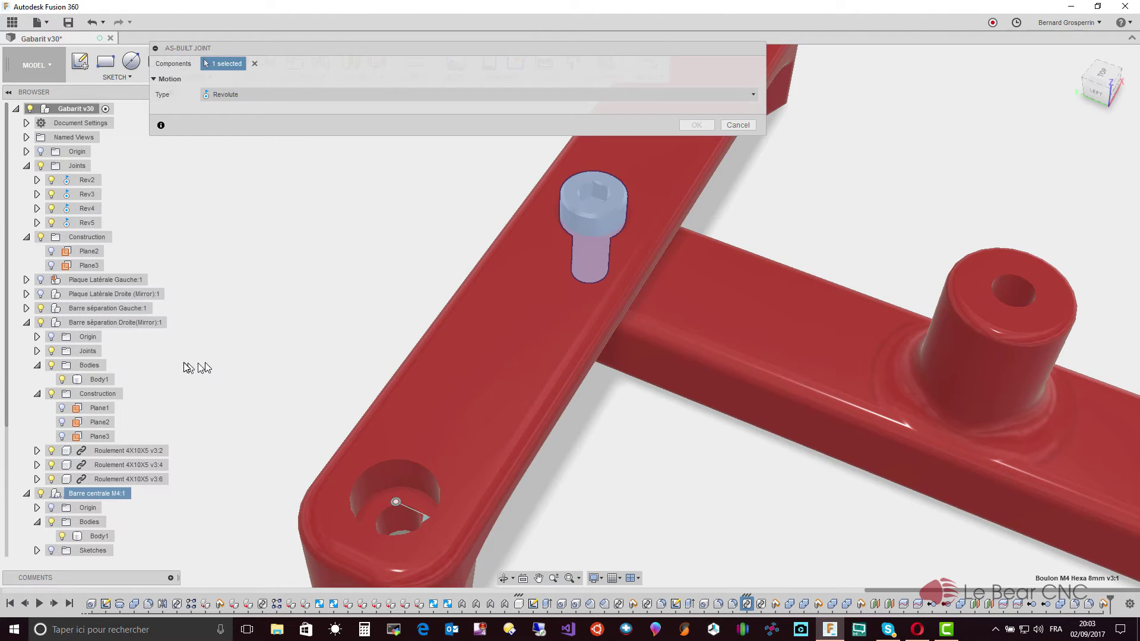
{"action": "left_click", "coordinate": [140, 310]}
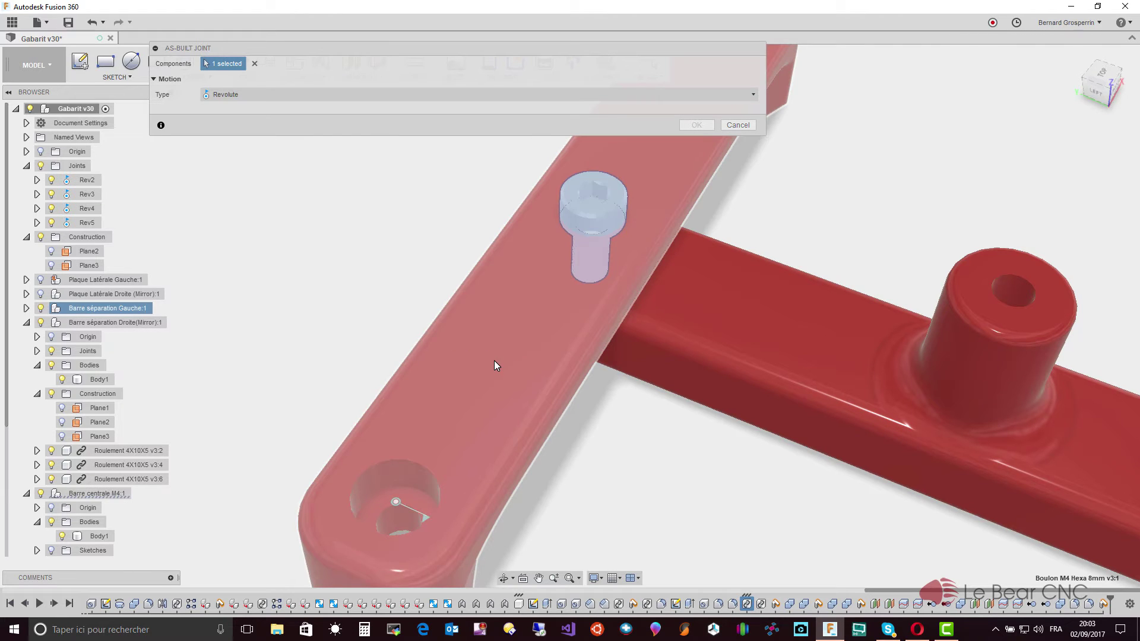
{"action": "left_click", "coordinate": [495, 361]}
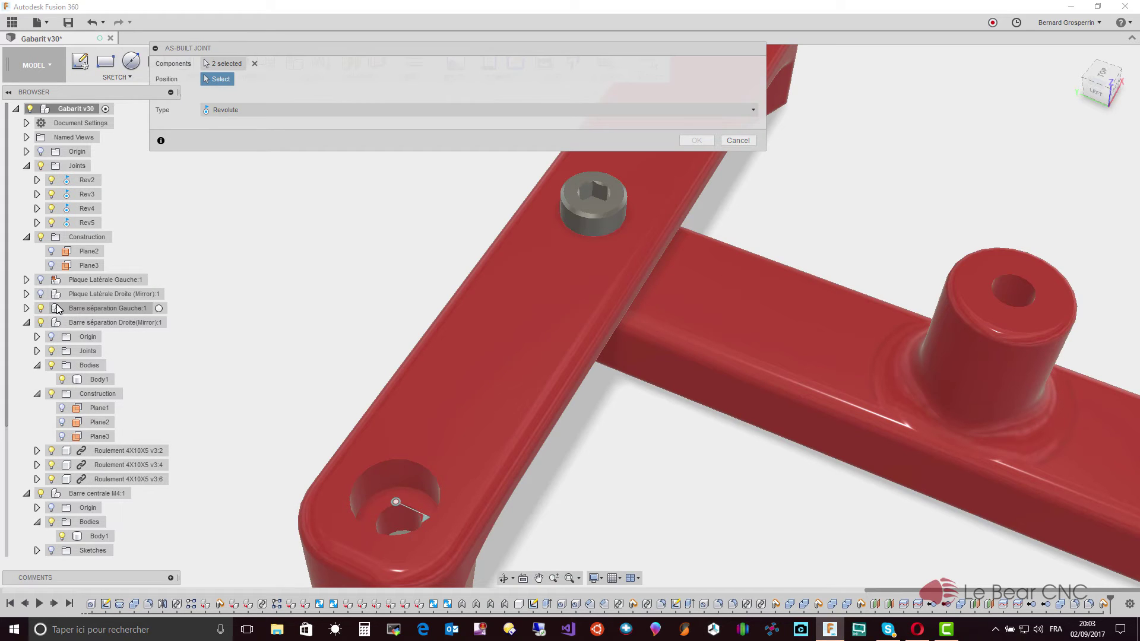
{"action": "left_click", "coordinate": [26, 308]}
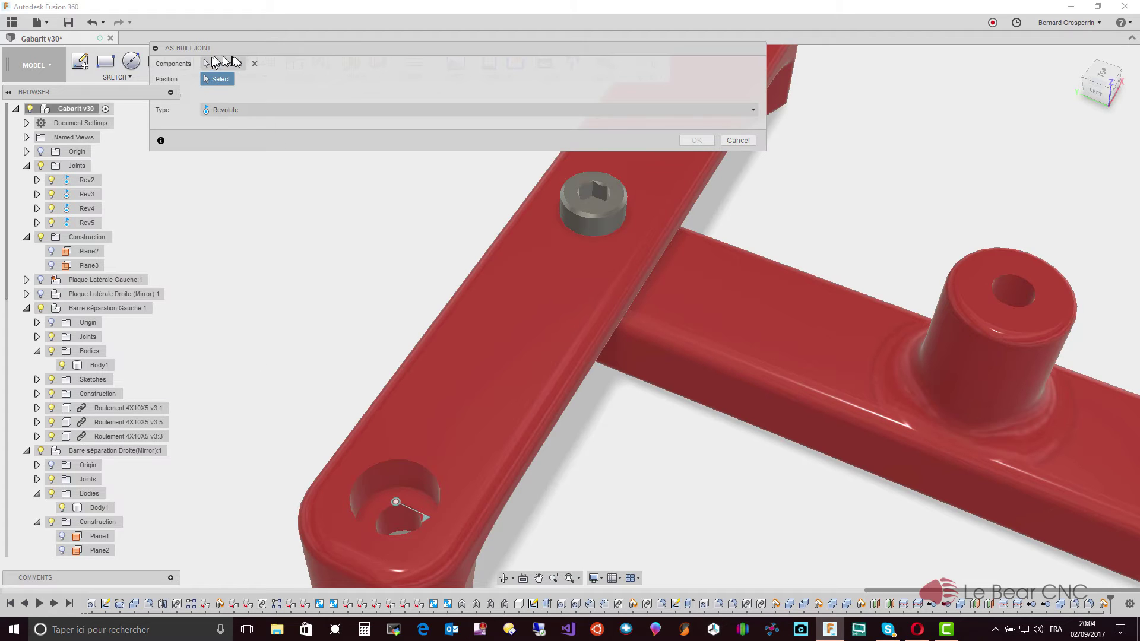
{"action": "left_click", "coordinate": [255, 63]}
{"action": "left_click", "coordinate": [747, 127]}
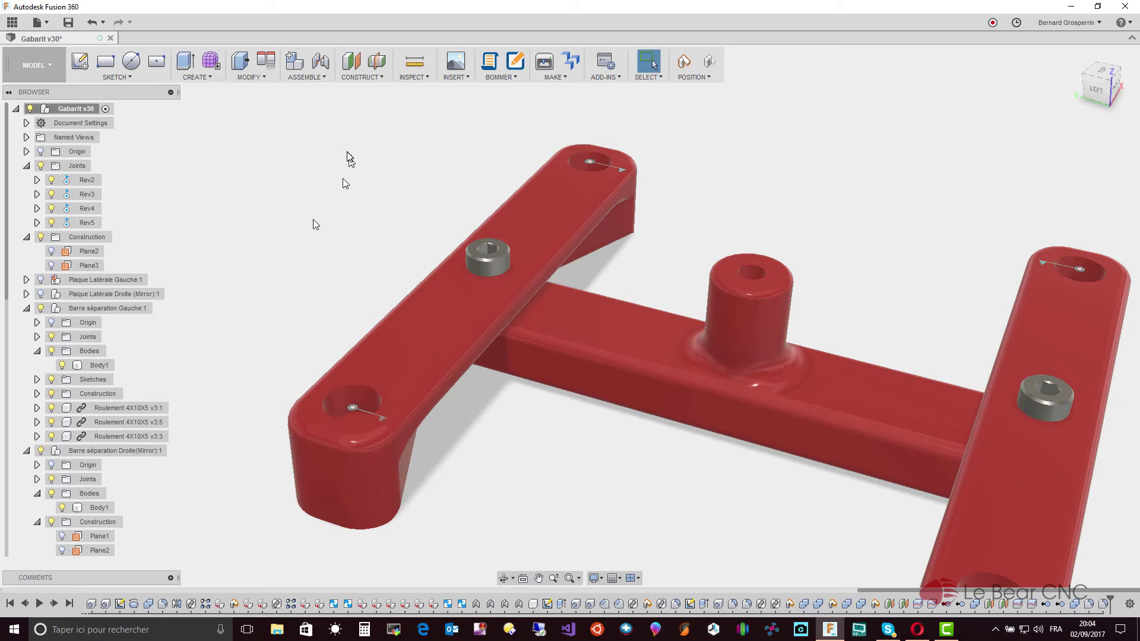
Create revolute joint Rev6 between the M4 bolt and a Roulement 4X10X5 bearing, pivoting at the bolt head
{"action": "left_click", "coordinate": [316, 78]}
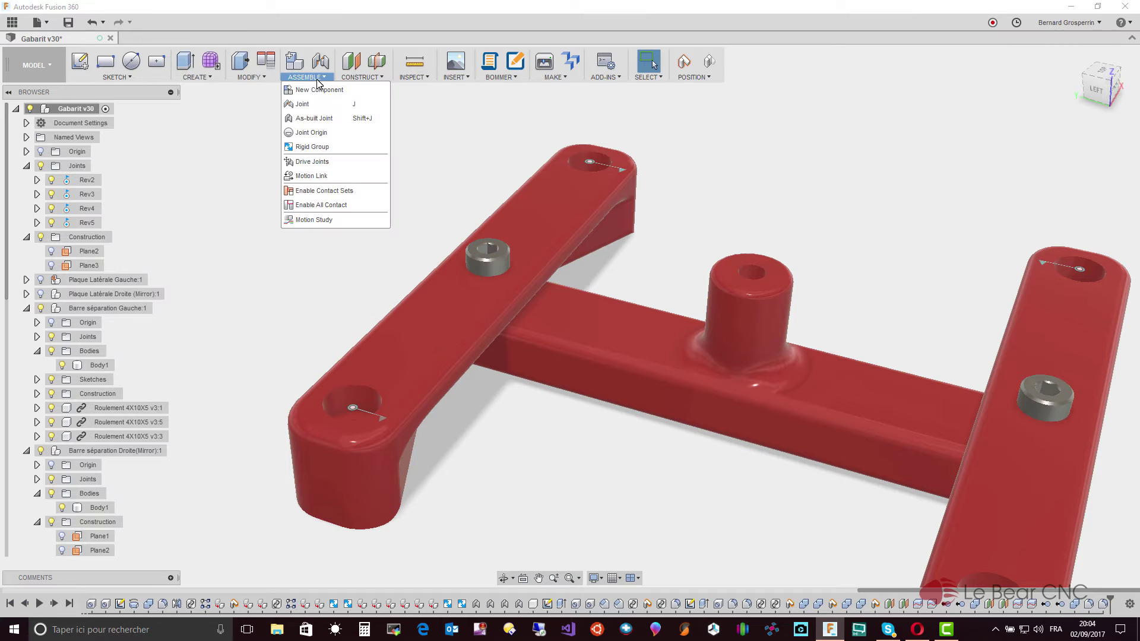
{"action": "left_click", "coordinate": [315, 119]}
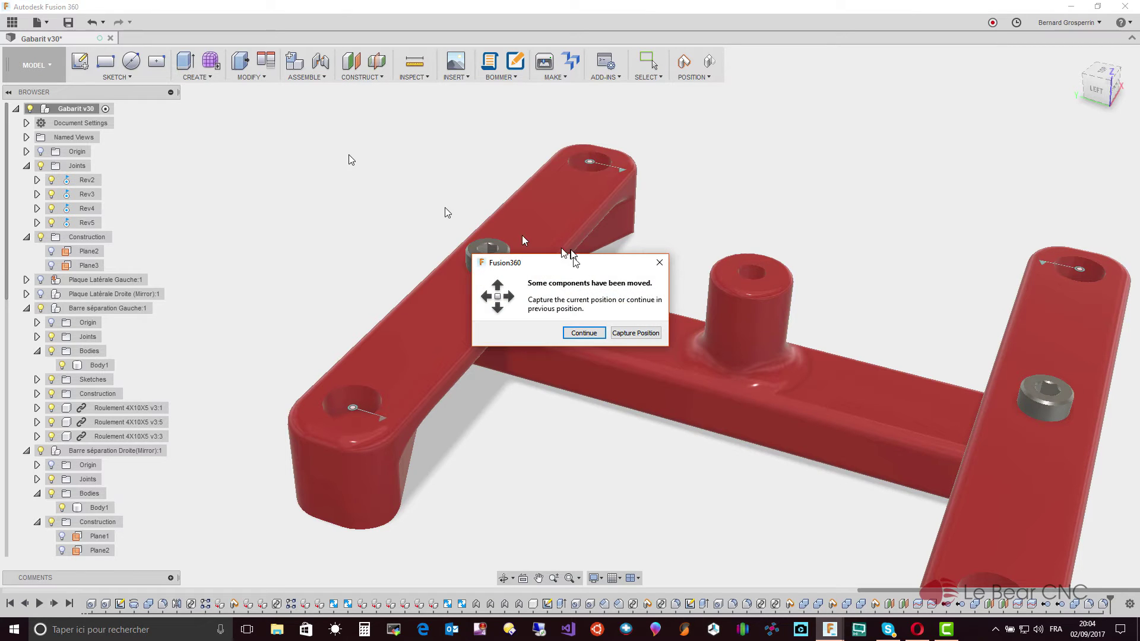
{"action": "left_click", "coordinate": [653, 342]}
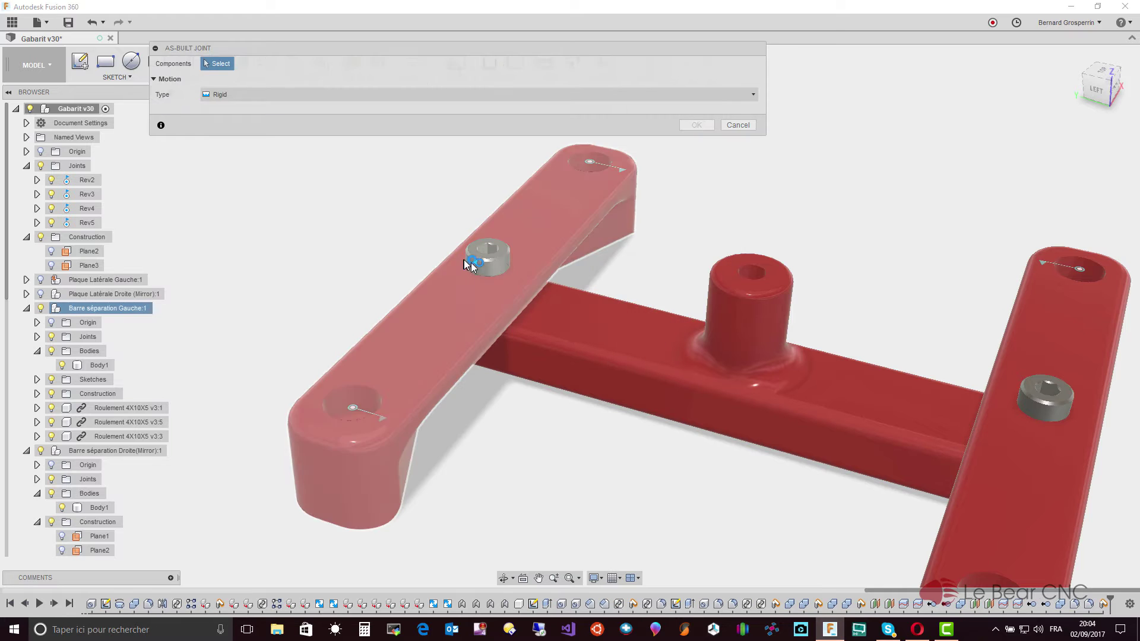
{"action": "left_click", "coordinate": [479, 265]}
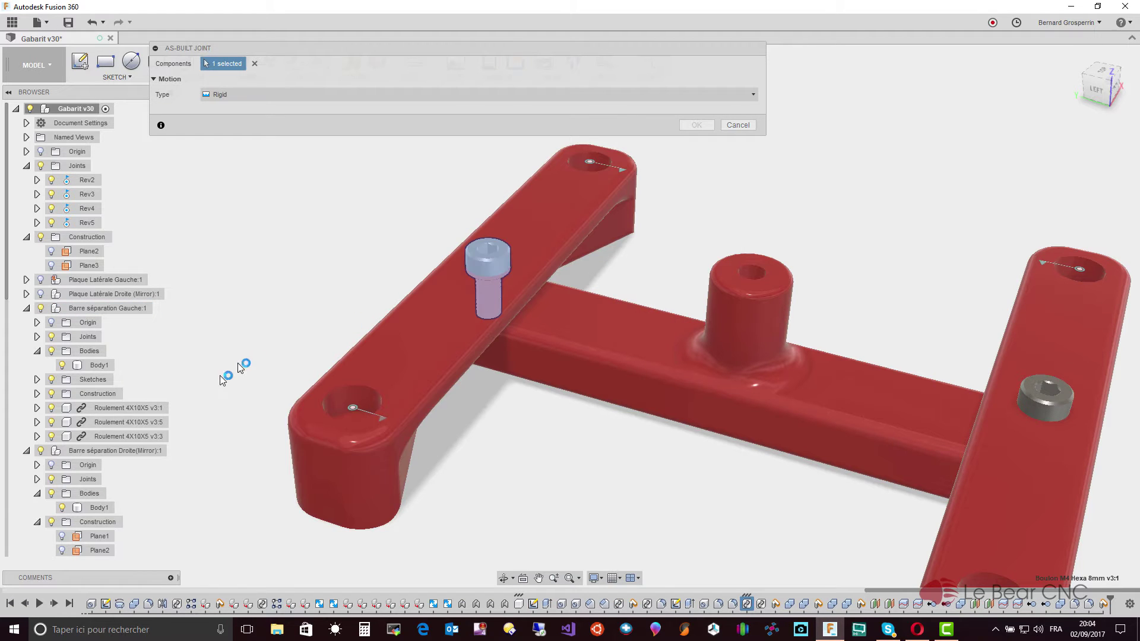
{"action": "left_click", "coordinate": [153, 440]}
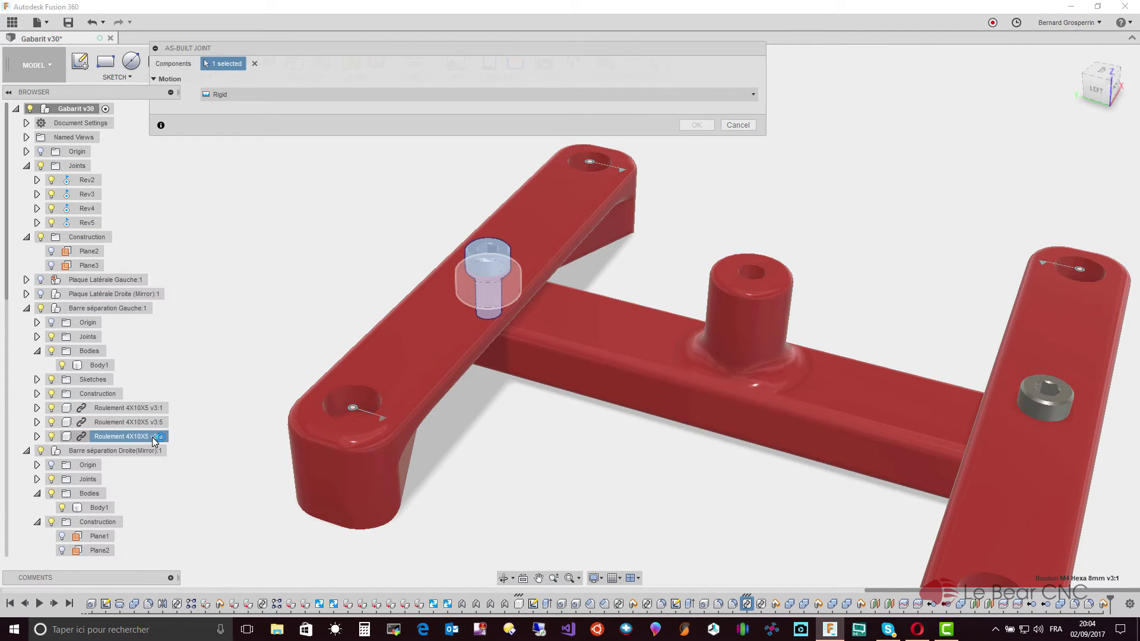
{"action": "left_click", "coordinate": [153, 438]}
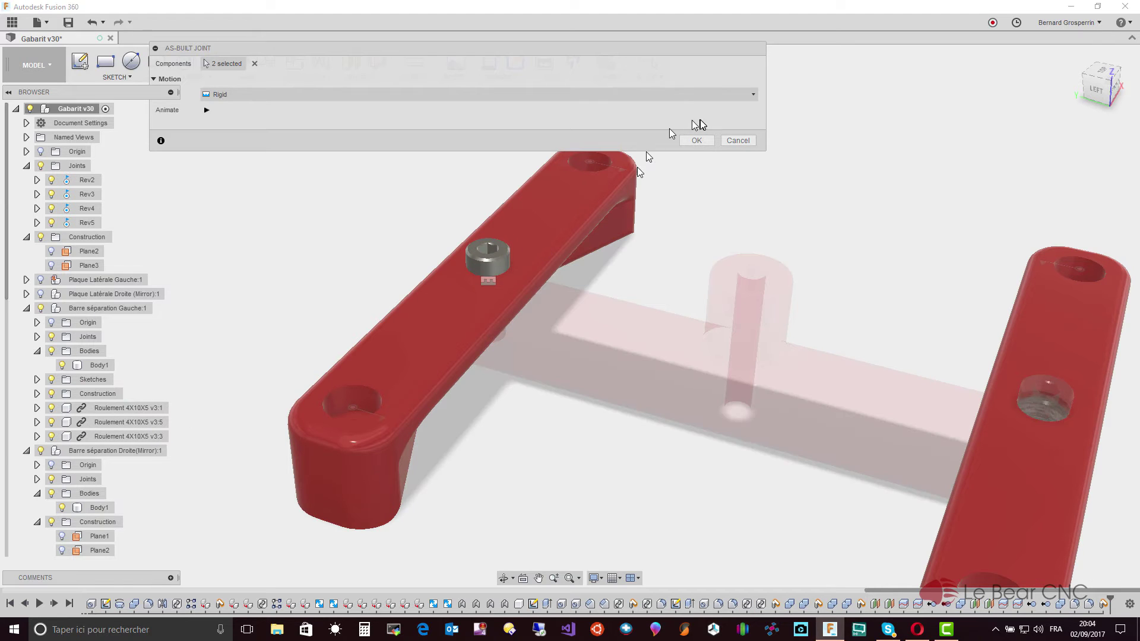
{"action": "left_click", "coordinate": [754, 95]}
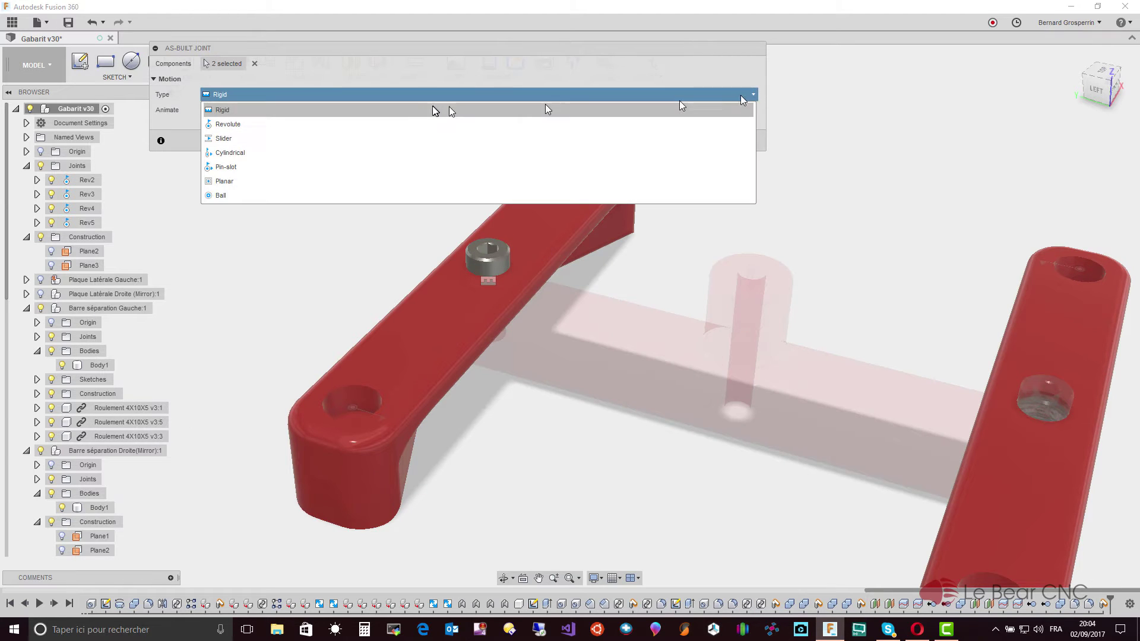
{"action": "left_click", "coordinate": [287, 124]}
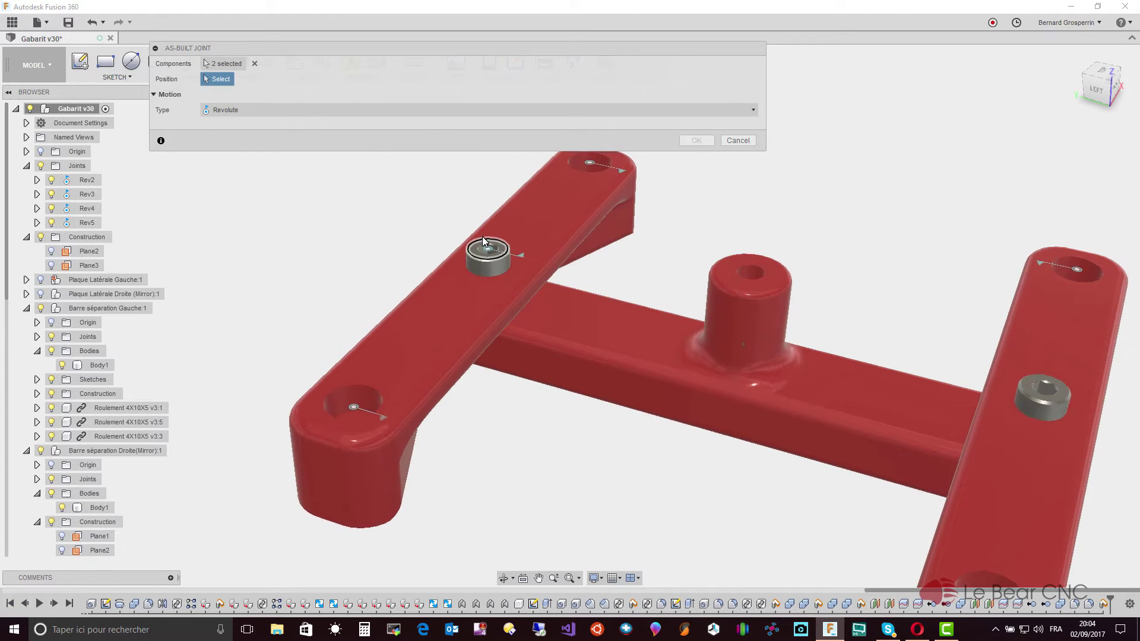
{"action": "scroll", "coordinate": [483, 237], "scroll_direction": "up", "scroll_amount": 5}
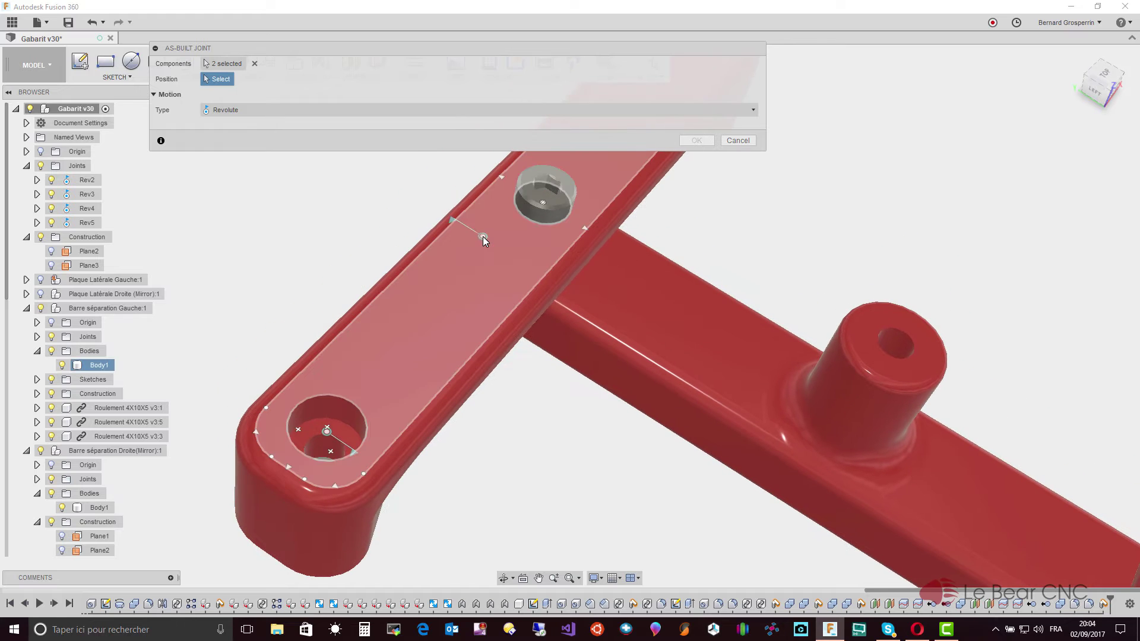
{"action": "left_click", "coordinate": [552, 209]}
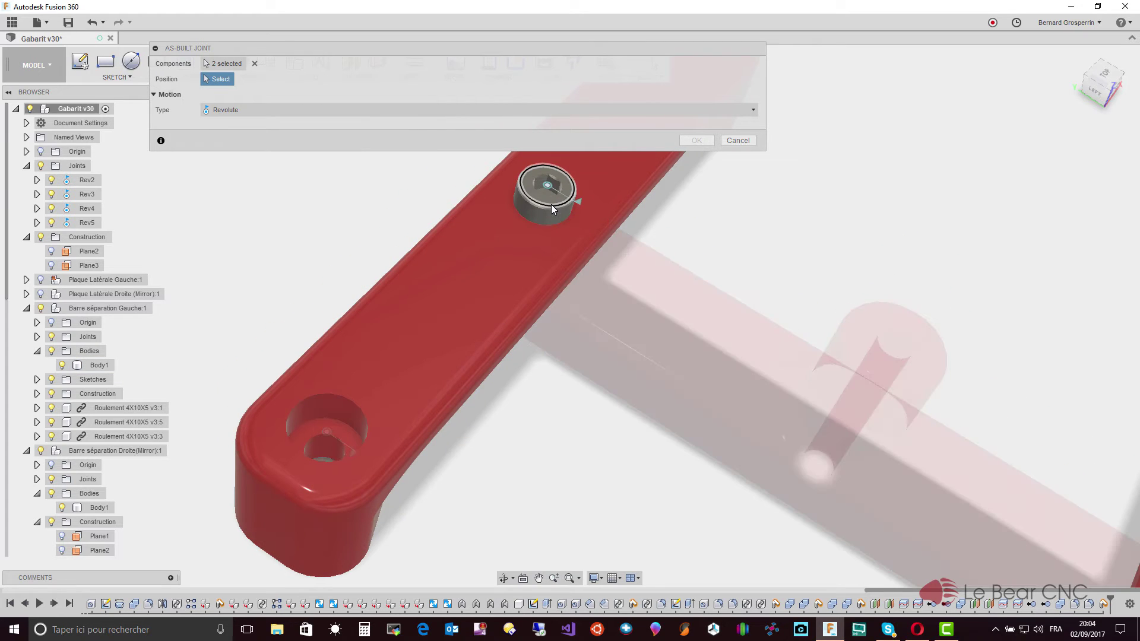
{"action": "left_click", "coordinate": [692, 172]}
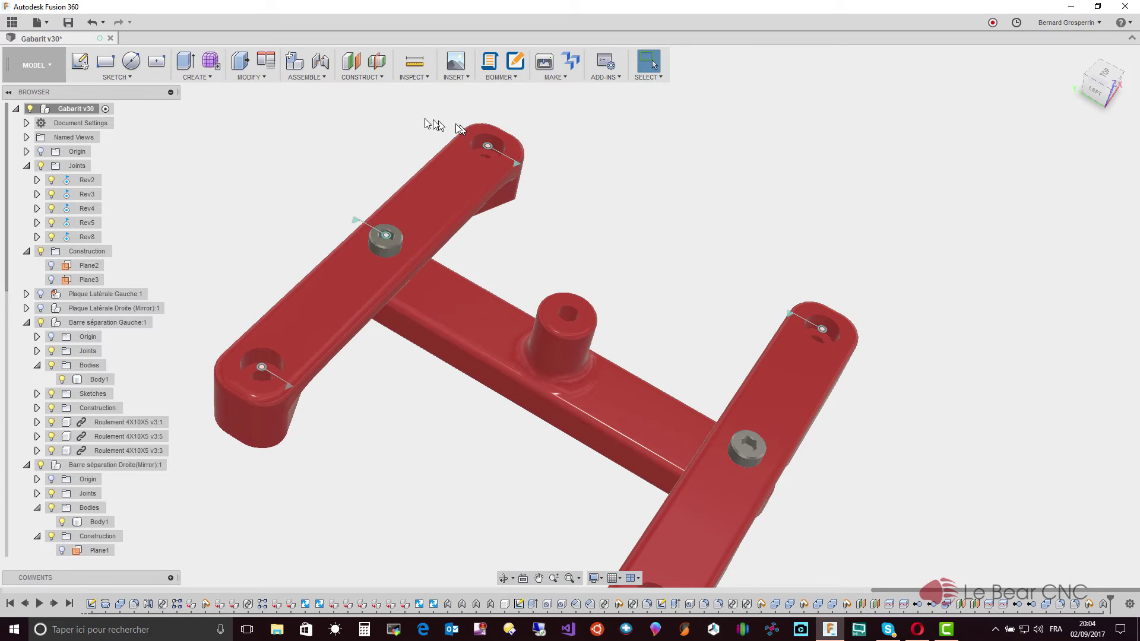
Create an as-built revolute joint about Z between the right bar's bolt and bearing Roulement 4X10X5 v3:4
{"action": "left_click", "coordinate": [308, 78]}
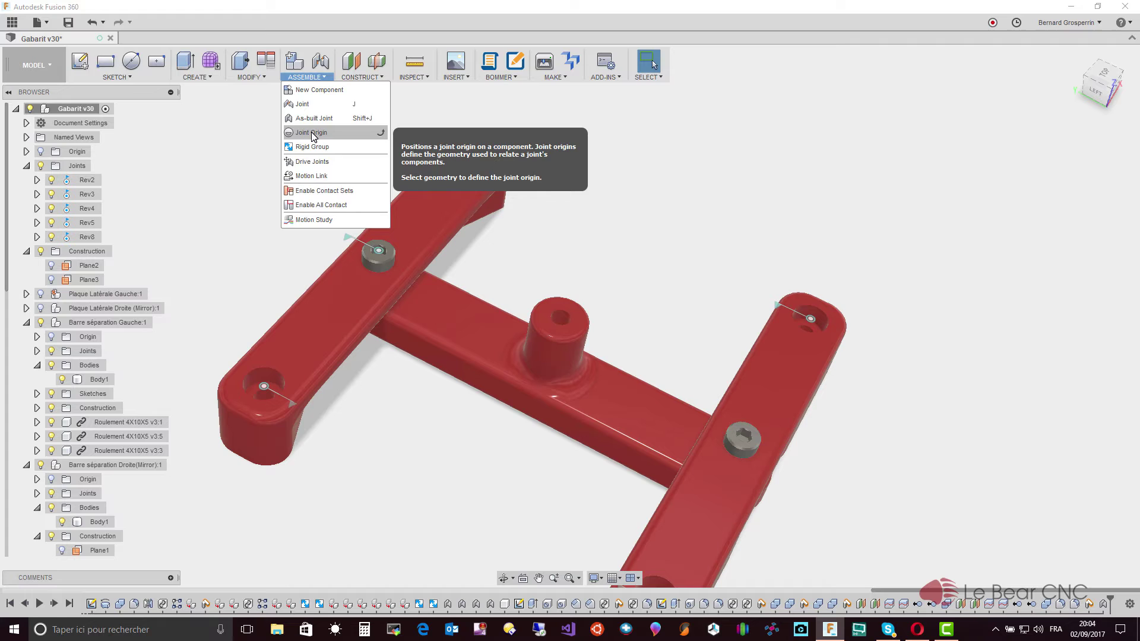
{"action": "left_click", "coordinate": [314, 119]}
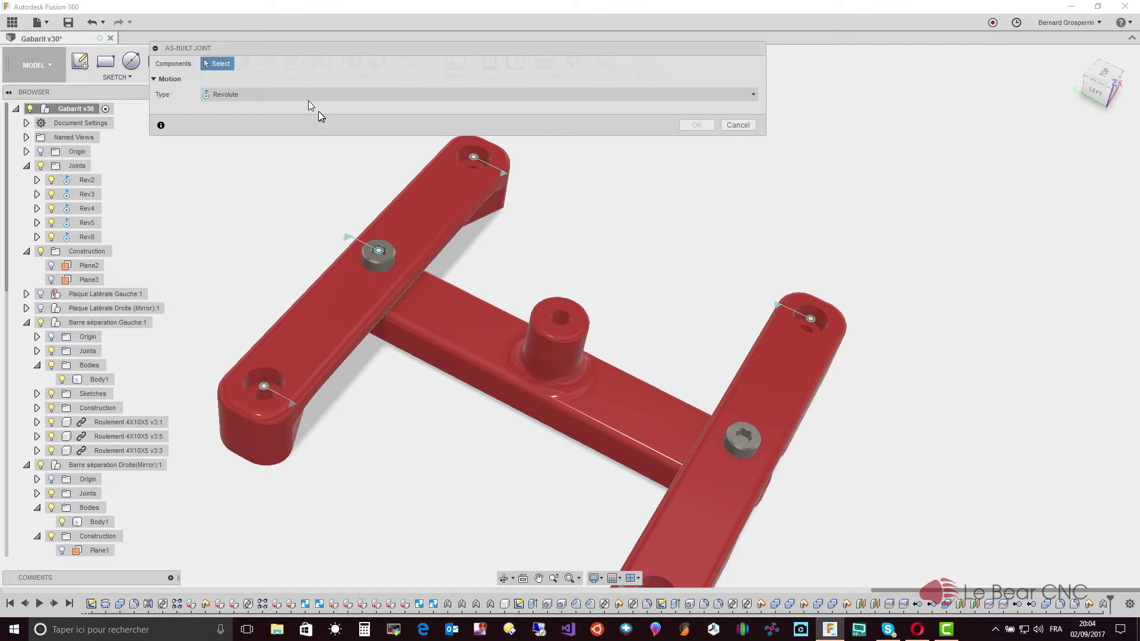
{"action": "left_click", "coordinate": [738, 442]}
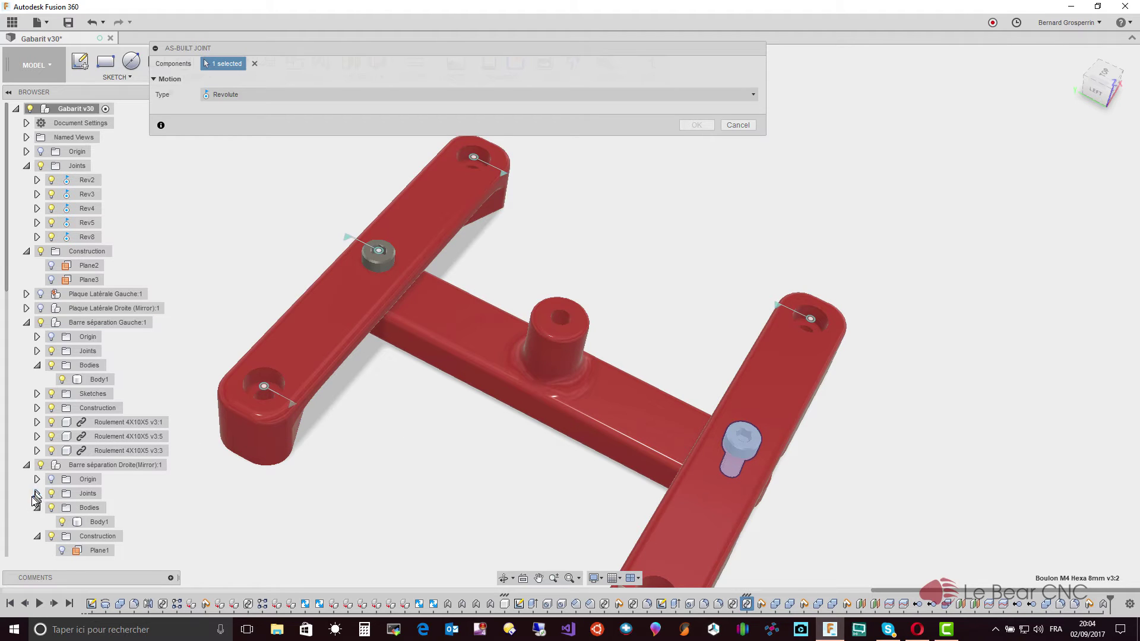
{"action": "left_click", "coordinate": [26, 323]}
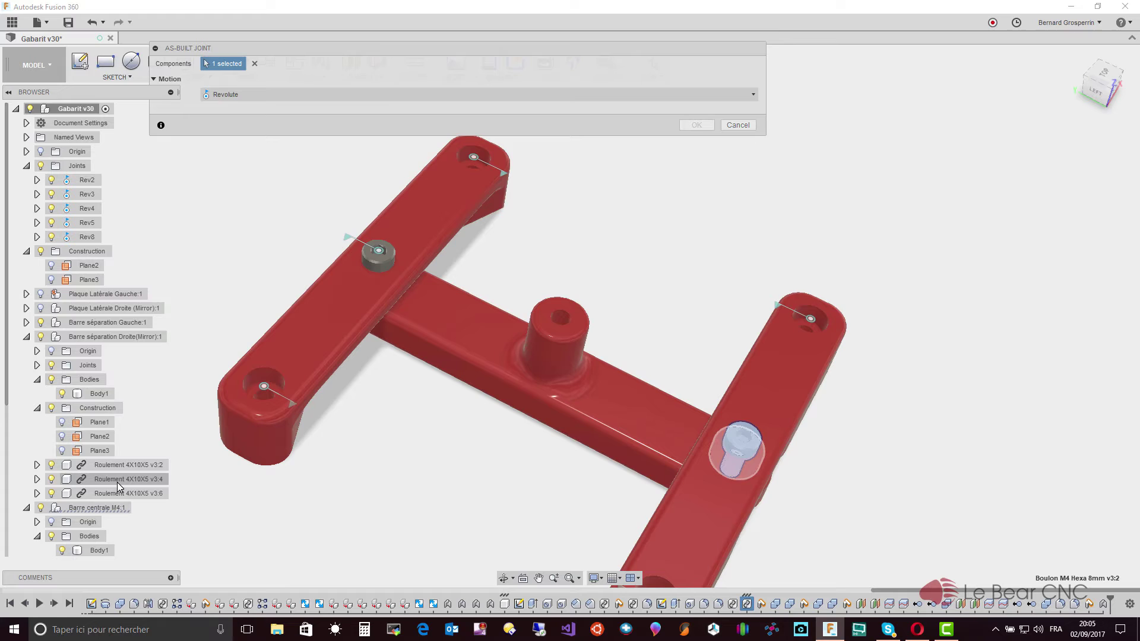
{"action": "left_click", "coordinate": [117, 481]}
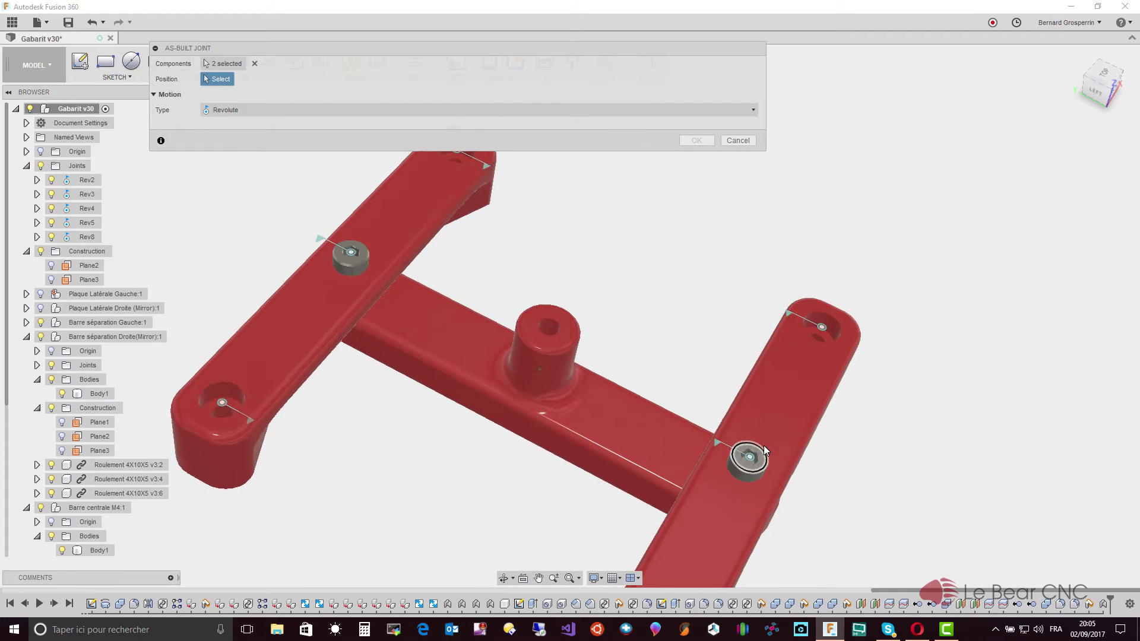
{"action": "scroll", "coordinate": [730, 475], "scroll_direction": "up", "scroll_amount": 5}
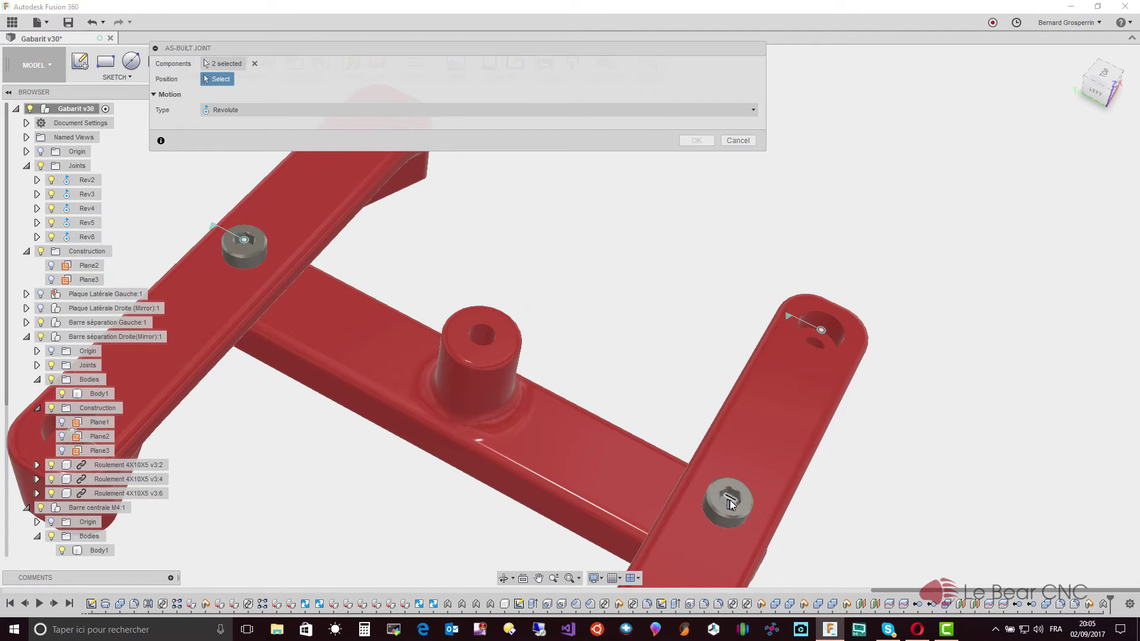
{"action": "left_click", "coordinate": [747, 510]}
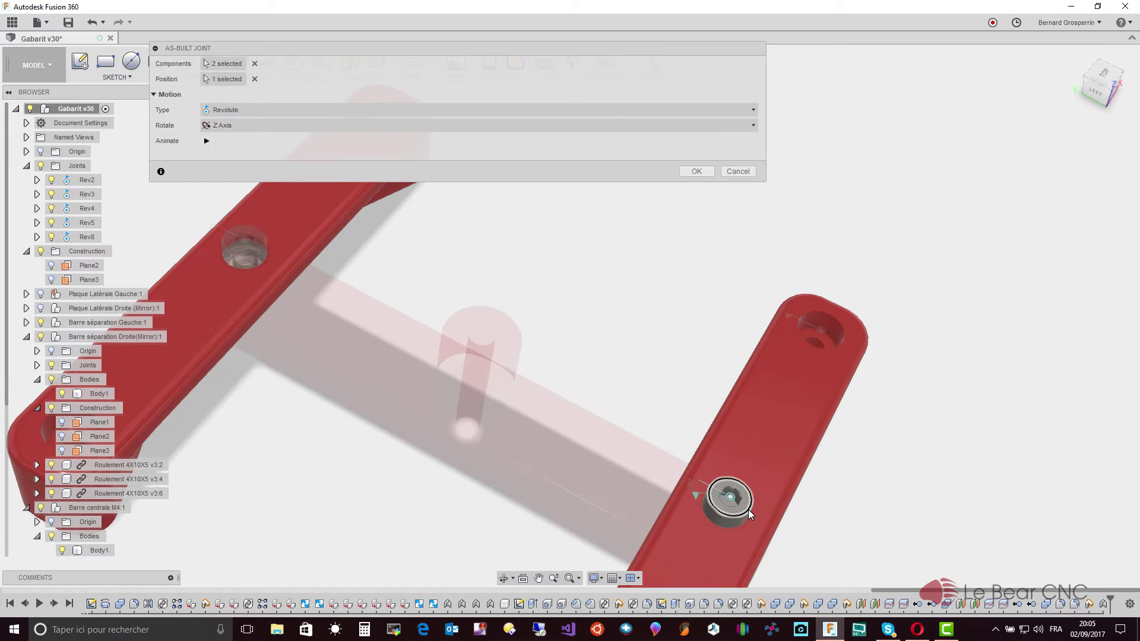
{"action": "key", "text": "F6"}
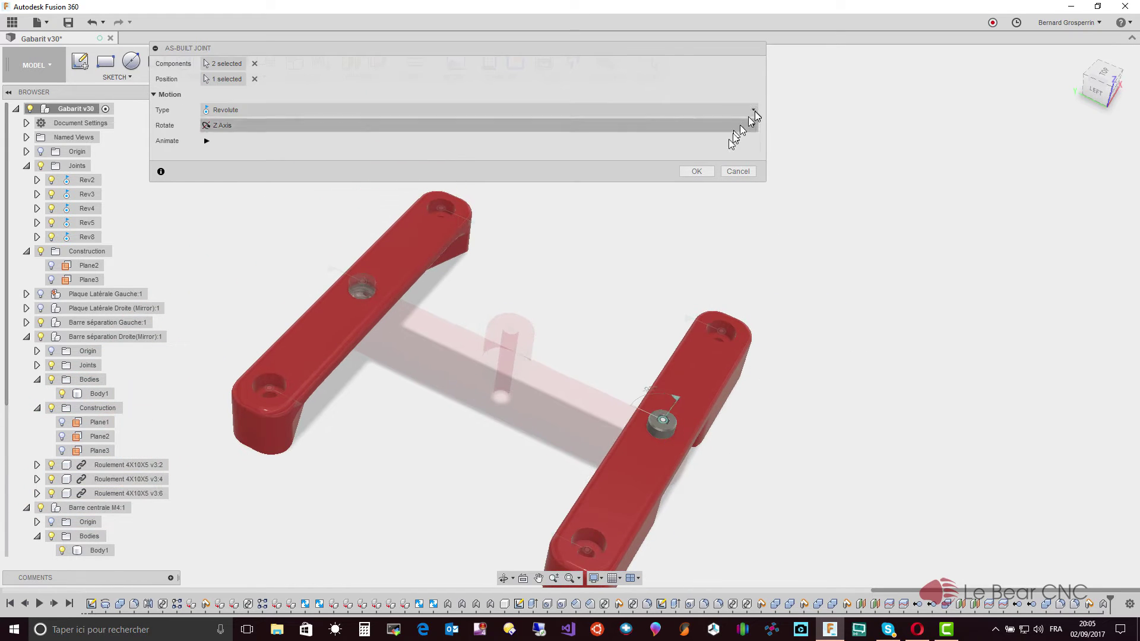
{"action": "left_click", "coordinate": [698, 170]}
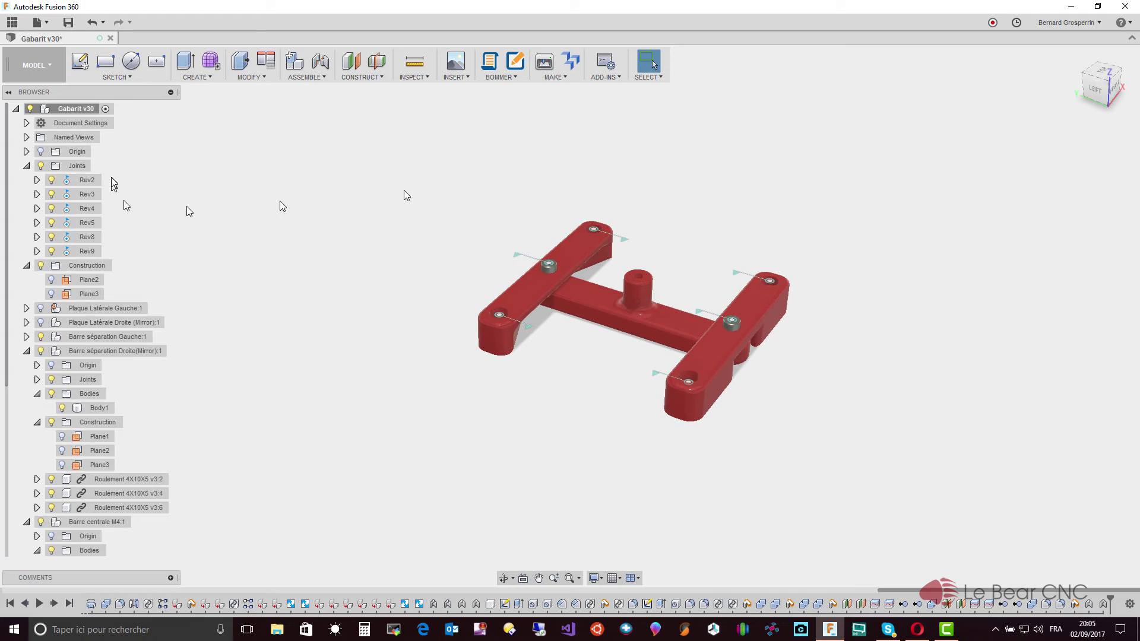
Show both Plaque Latérale side plates and hide the joint symbols
{"action": "left_click", "coordinate": [39, 308]}
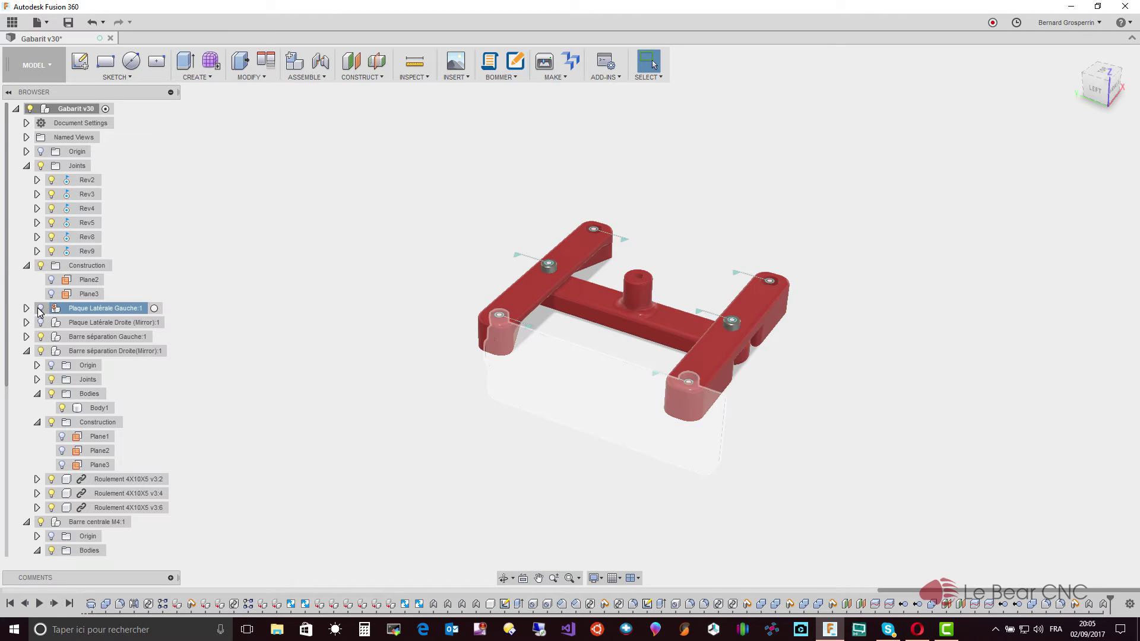
{"action": "left_click", "coordinate": [40, 322]}
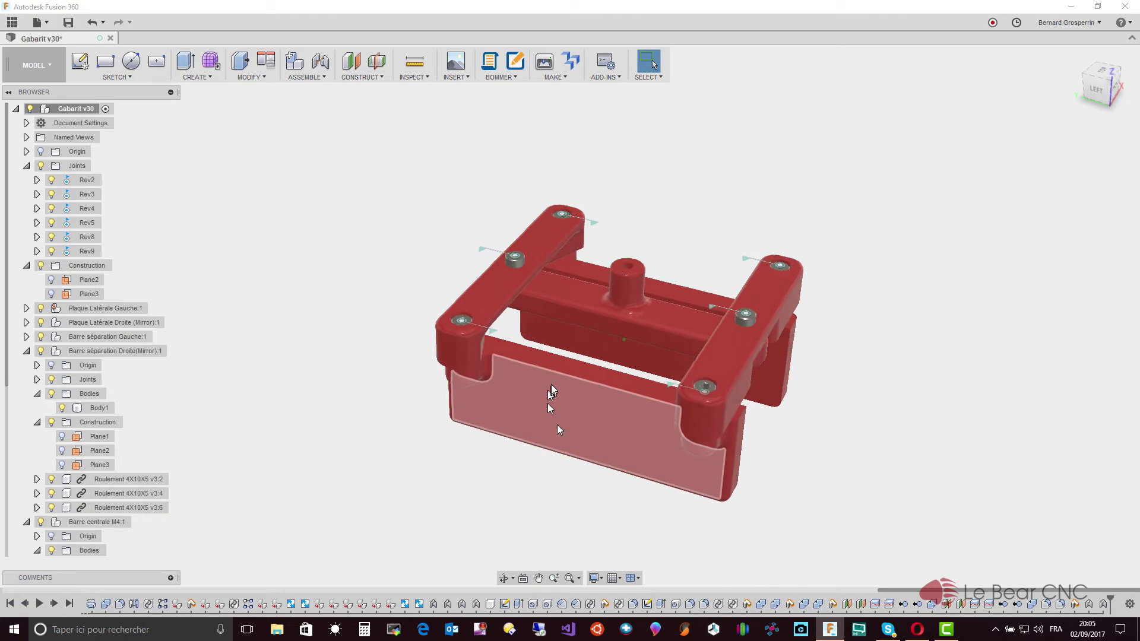
{"action": "left_click", "coordinate": [40, 165]}
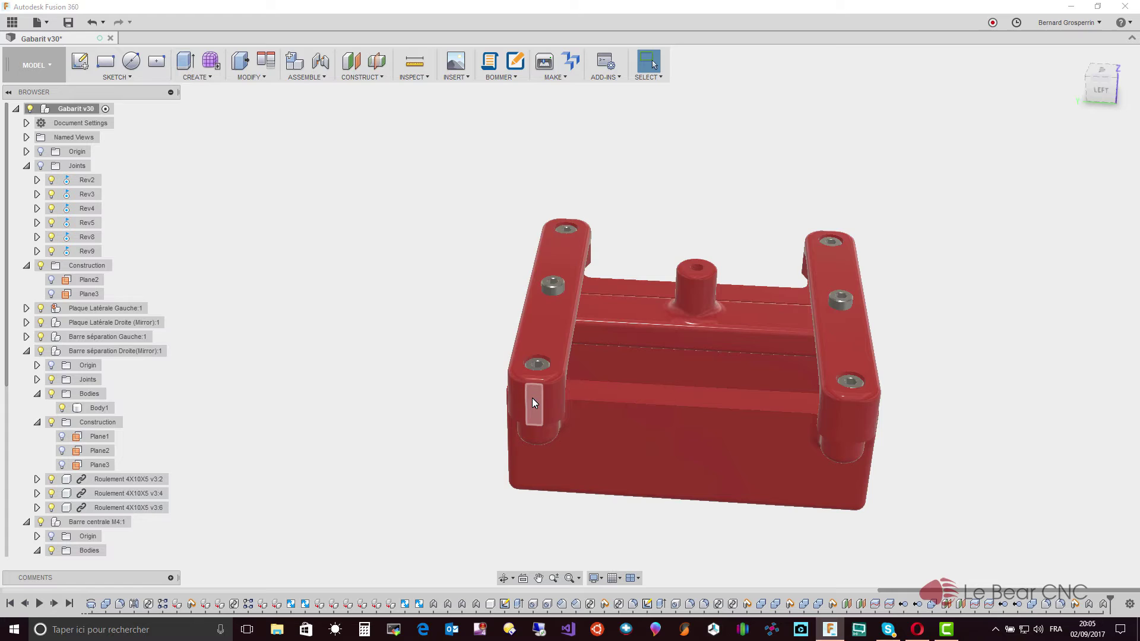
Drag the arms to swing the linkage about its pivots, then orbit the view
{"action": "mouse_move", "coordinate": [532, 398]}
{"action": "left_mouse_down"}
{"action": "mouse_move", "coordinate": [578, 400]}
{"action": "mouse_move", "coordinate": [506, 394]}
{"action": "left_mouse_up"}
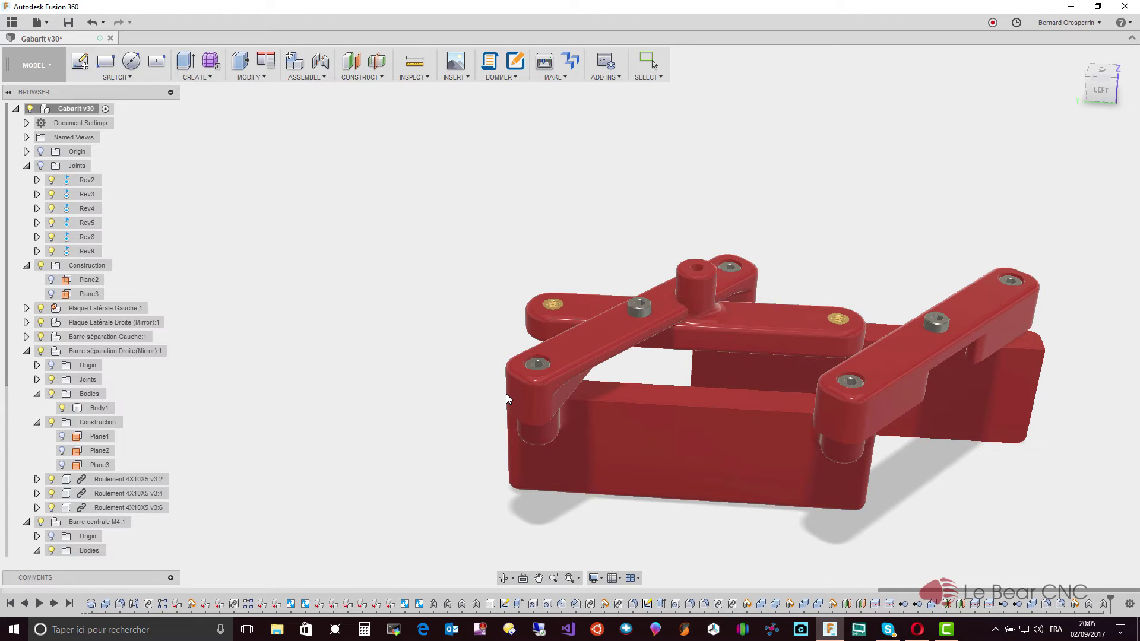
{"action": "left_click_drag", "start_coordinate": [506, 394], "coordinate": [534, 394]}
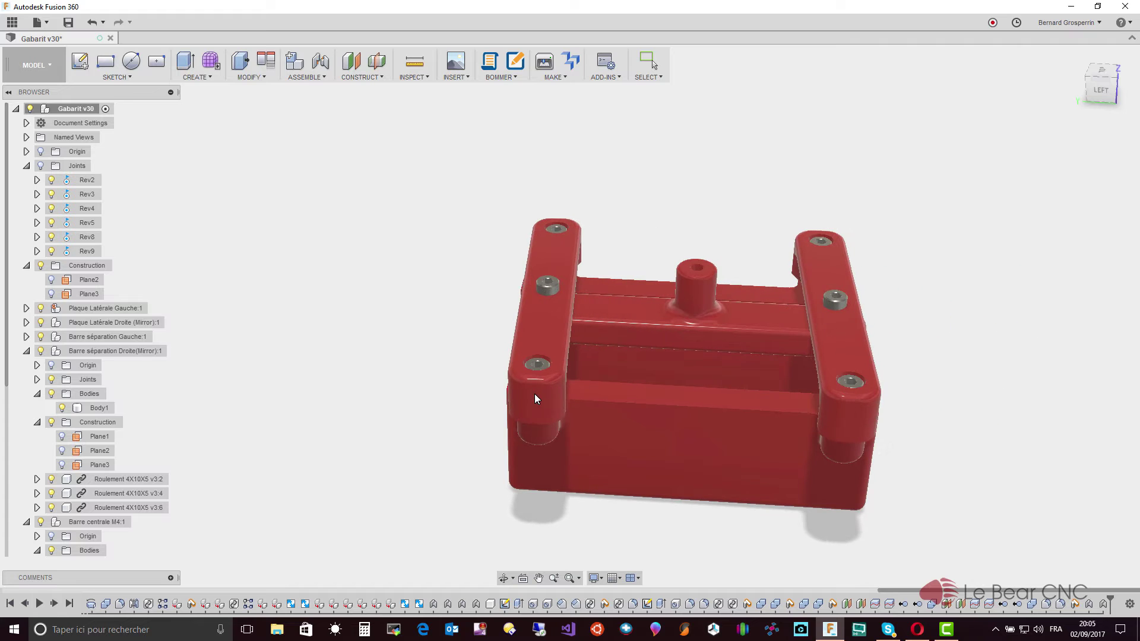
{"action": "middle_click_drag", "start_coordinate": [534, 394], "coordinate": [316, 283], "text": "shift"}
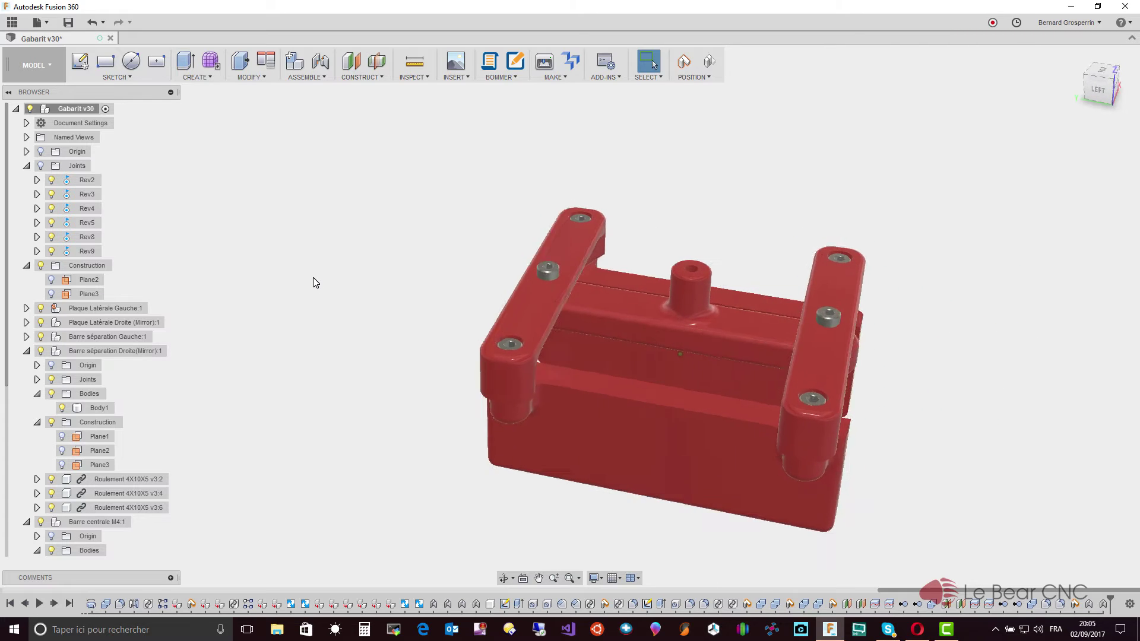
Send all joints to their home position from joint Rev2's context menu
{"action": "right_click", "coordinate": [85, 181]}
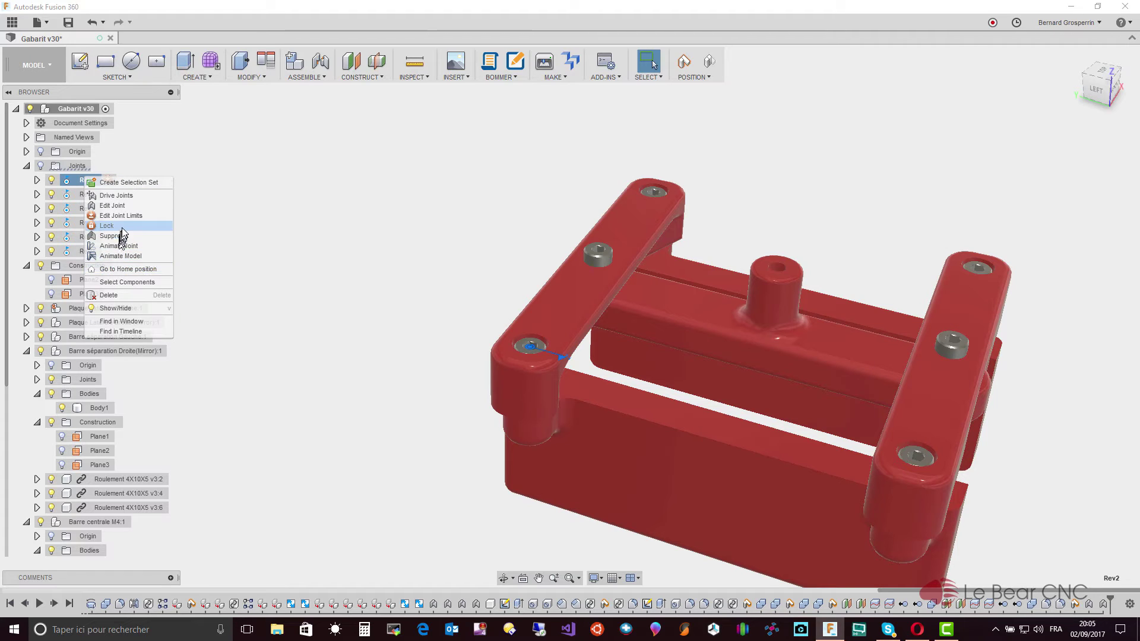
{"action": "left_click", "coordinate": [125, 270]}
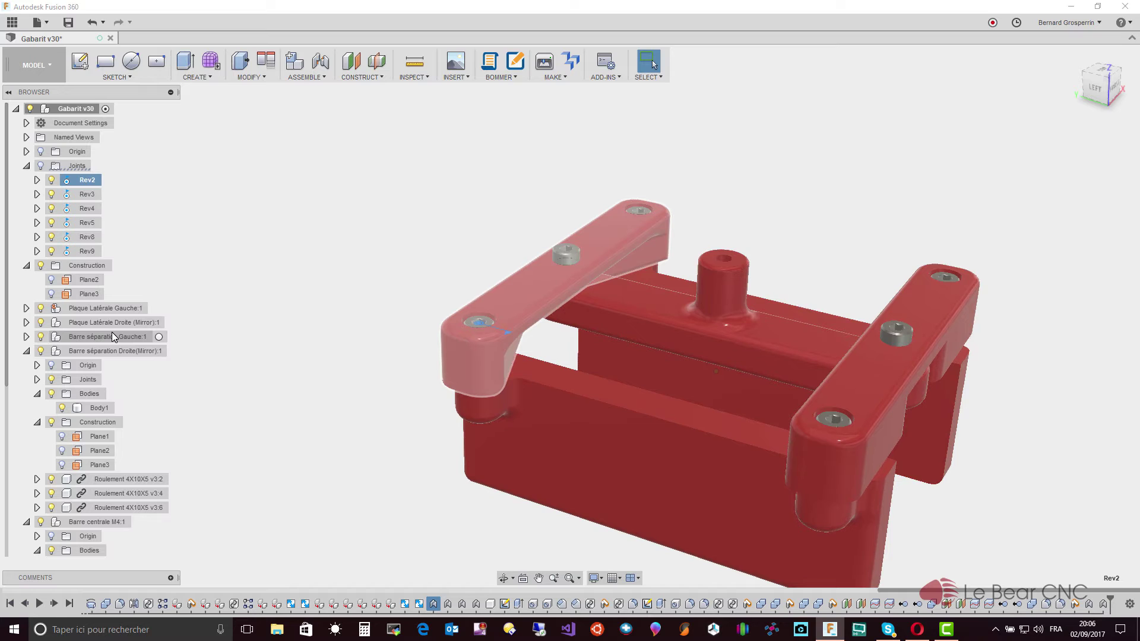
Isolate Barre centrale M4 and make the bar and its bolts a rigid group
{"action": "right_click", "coordinate": [97, 523]}
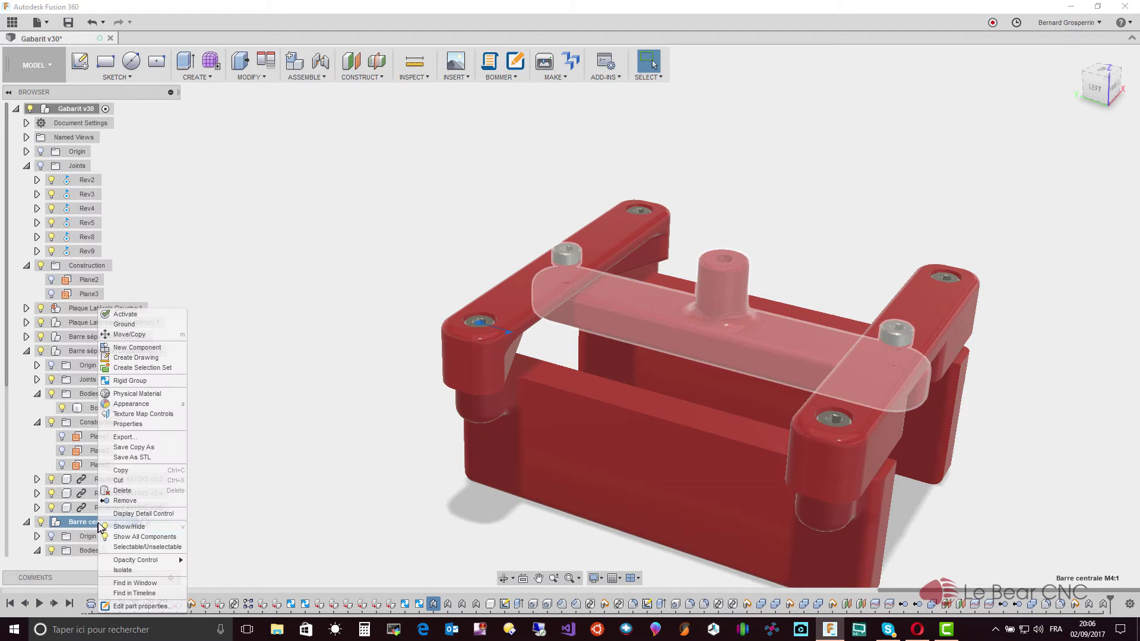
{"action": "left_click", "coordinate": [131, 571]}
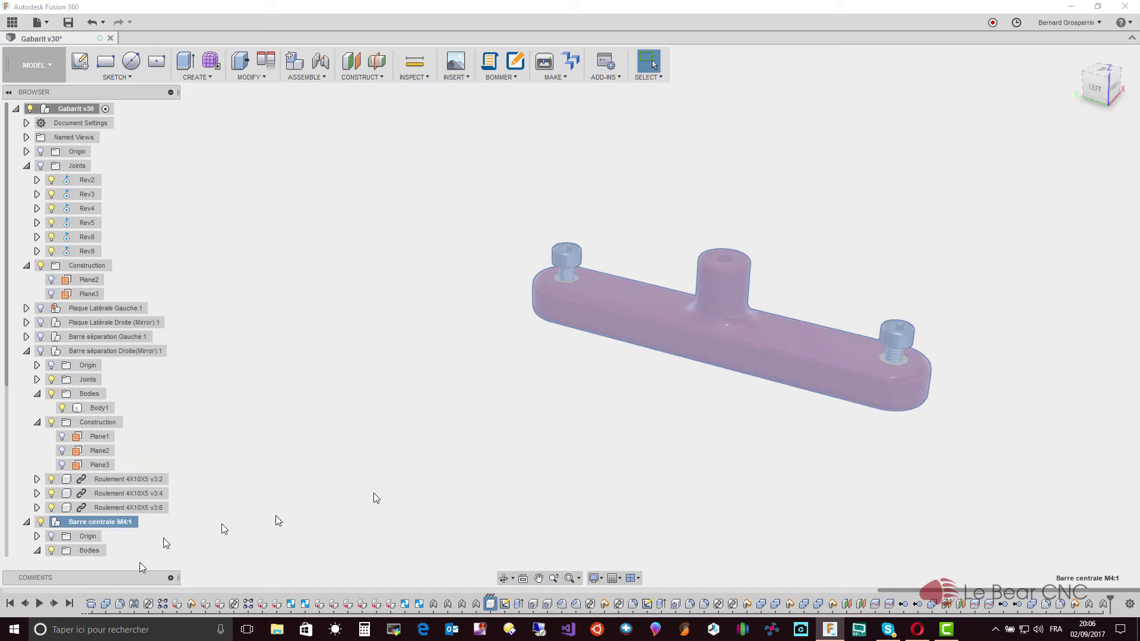
{"action": "left_click", "coordinate": [489, 452]}
{"action": "left_click_drag", "start_coordinate": [469, 201], "coordinate": [1021, 484]}
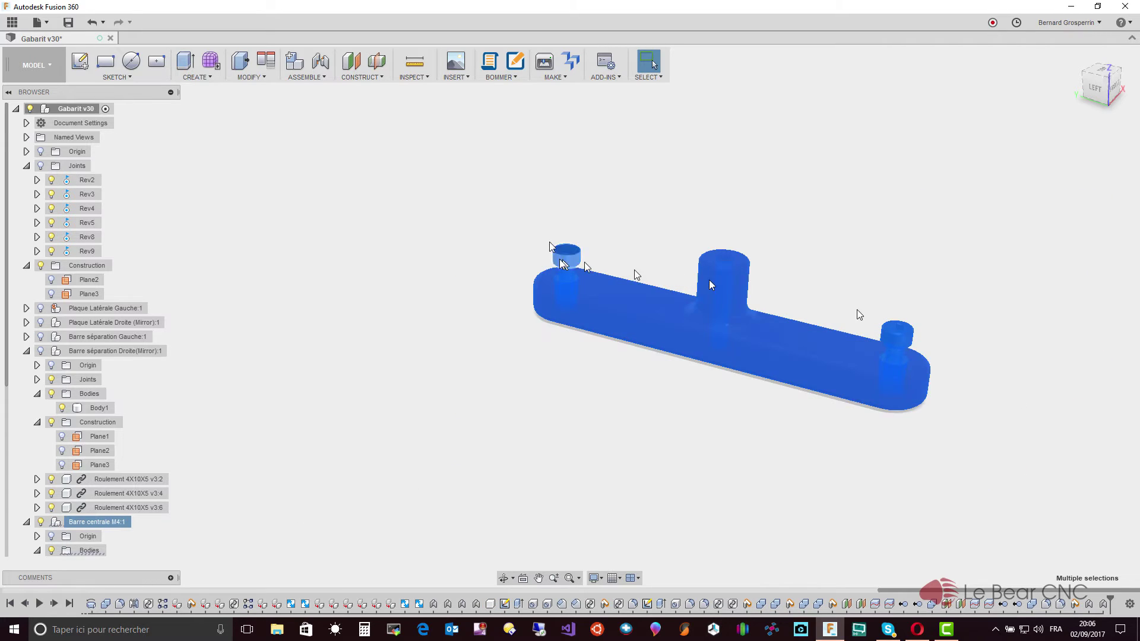
{"action": "left_click", "coordinate": [307, 78]}
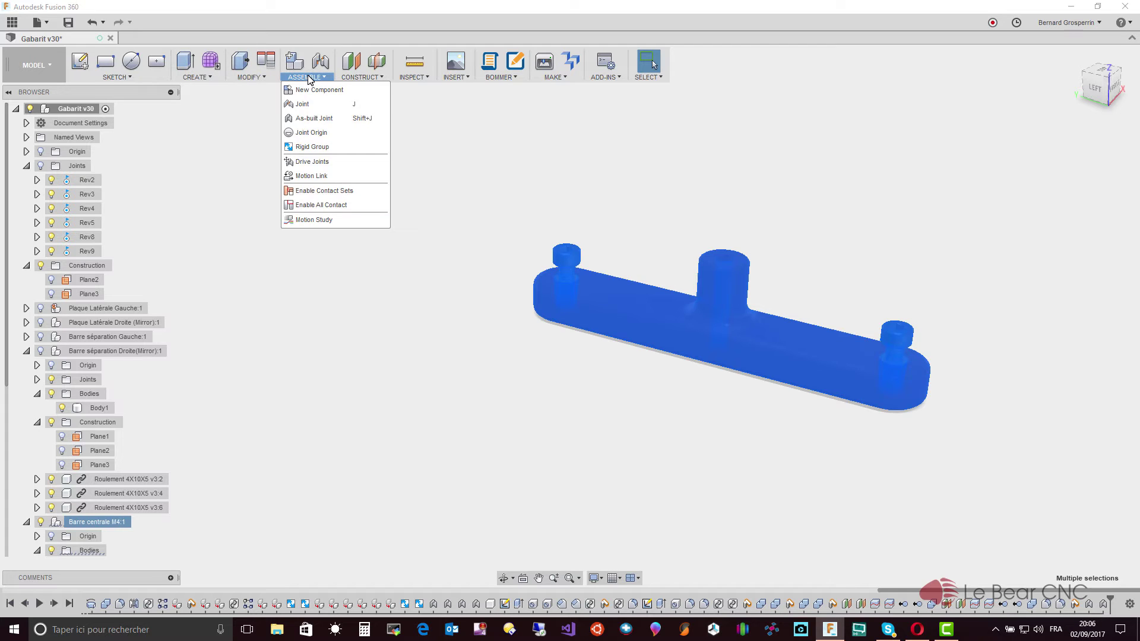
{"action": "left_click", "coordinate": [311, 146]}
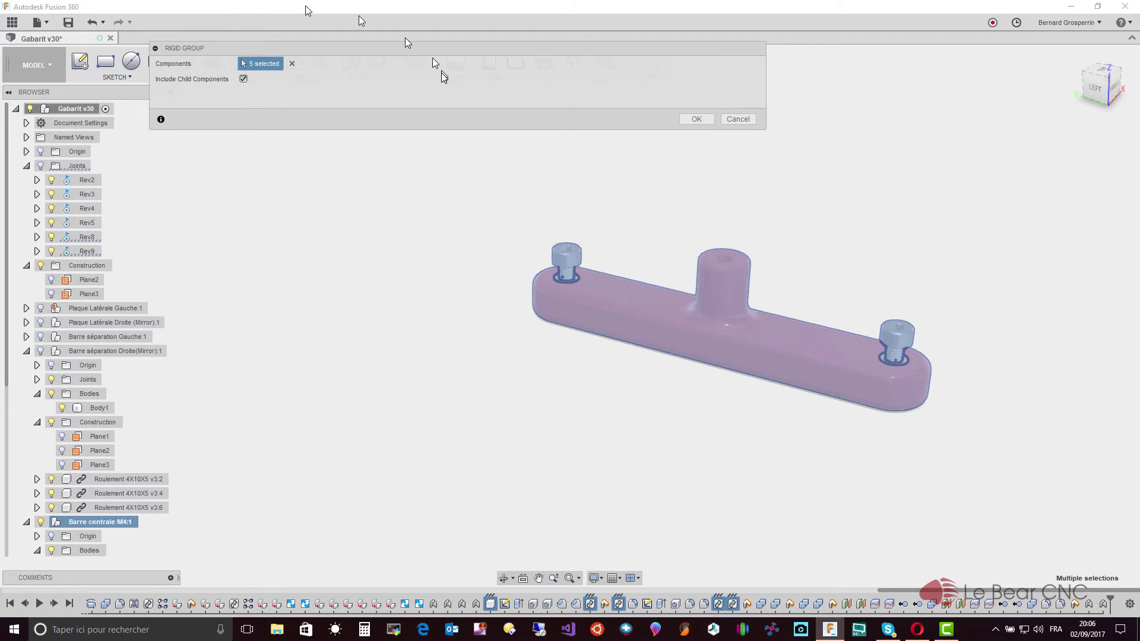
{"action": "left_click", "coordinate": [693, 118]}
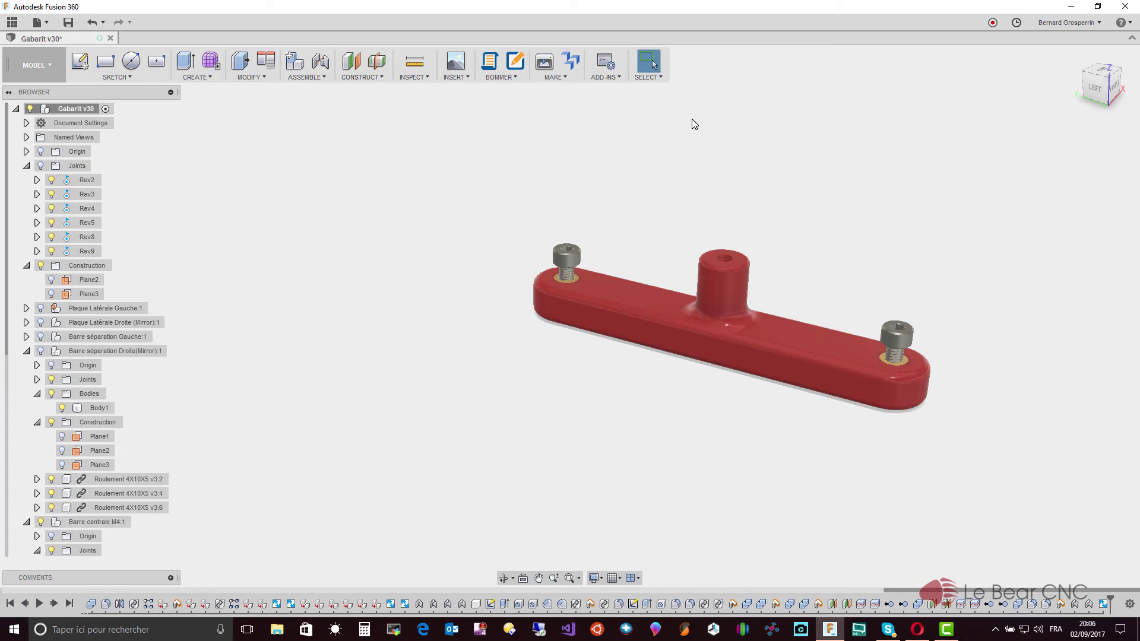
Unisolate Barre centrale M4 to show the whole jig and swing the side arms
{"action": "left_click", "coordinate": [95, 523]}
{"action": "right_click", "coordinate": [94, 522]}
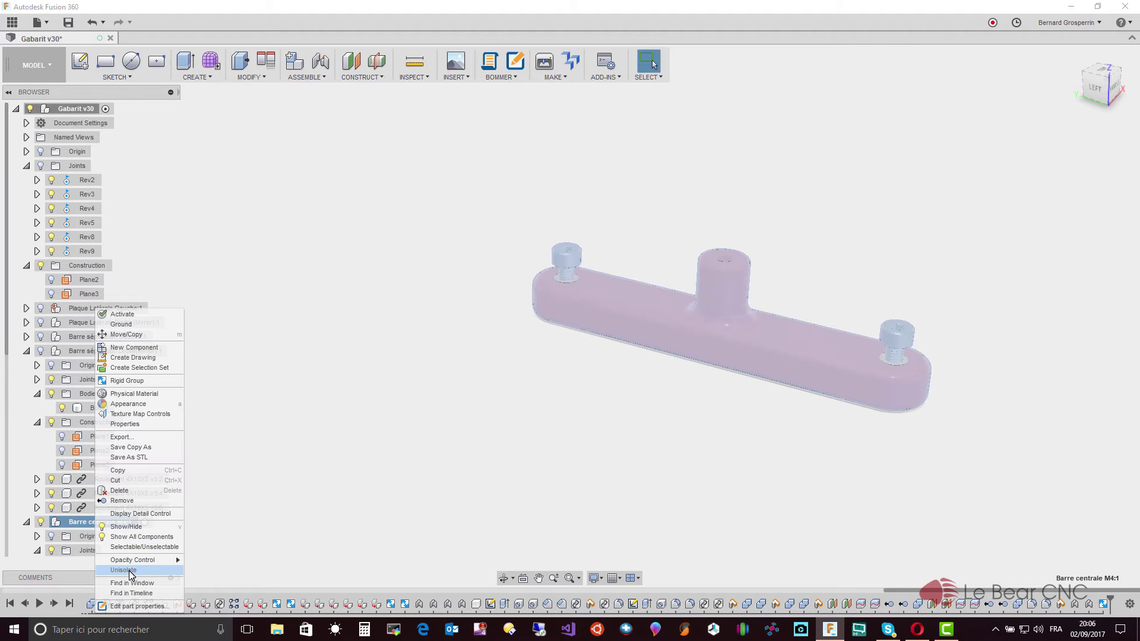
{"action": "left_click", "coordinate": [130, 571]}
{"action": "left_click", "coordinate": [310, 486]}
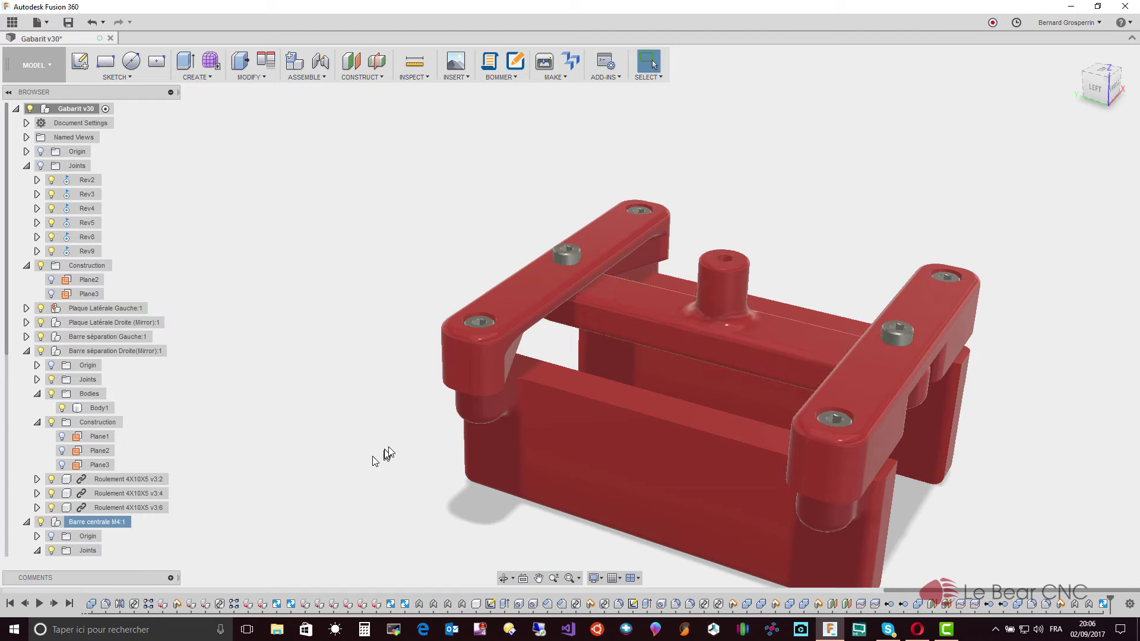
{"action": "mouse_move", "coordinate": [464, 379]}
{"action": "left_mouse_down"}
{"action": "mouse_move", "coordinate": [508, 386]}
{"action": "mouse_move", "coordinate": [427, 369]}
{"action": "mouse_move", "coordinate": [493, 373]}
{"action": "mouse_move", "coordinate": [445, 381]}
{"action": "mouse_move", "coordinate": [425, 372]}
{"action": "mouse_move", "coordinate": [533, 383]}
{"action": "left_mouse_up"}
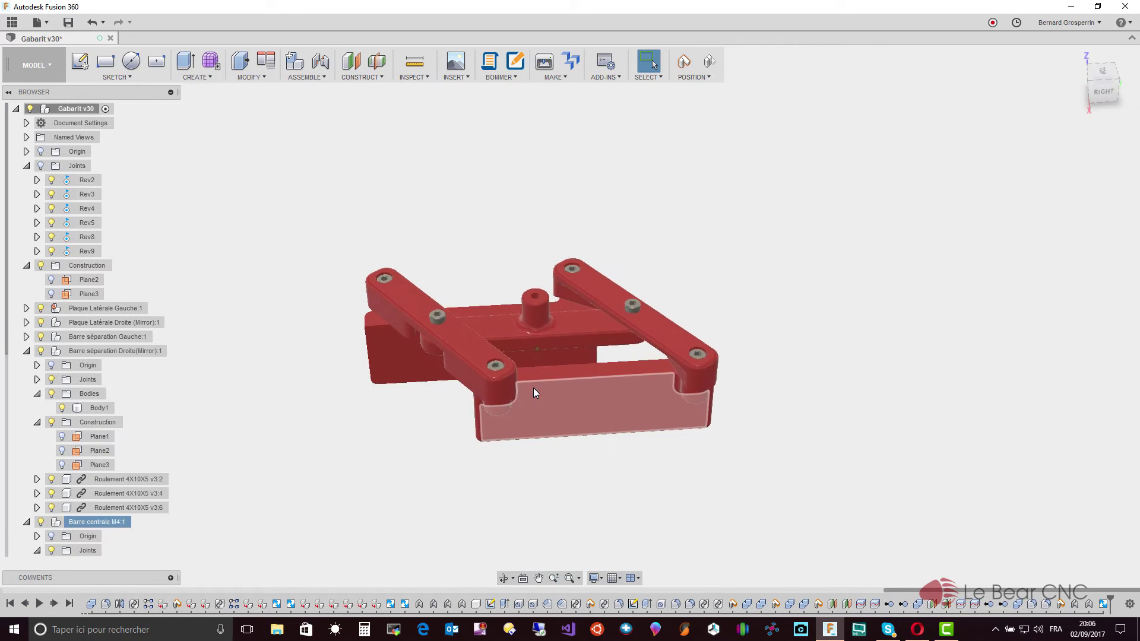
Swing the side arms leftward into a new pose and zoom in and out to inspect the linkage
{"action": "mouse_move", "coordinate": [517, 383]}
{"action": "left_mouse_down"}
{"action": "mouse_move", "coordinate": [527, 355]}
{"action": "mouse_move", "coordinate": [450, 369]}
{"action": "mouse_move", "coordinate": [347, 361]}
{"action": "left_mouse_up"}
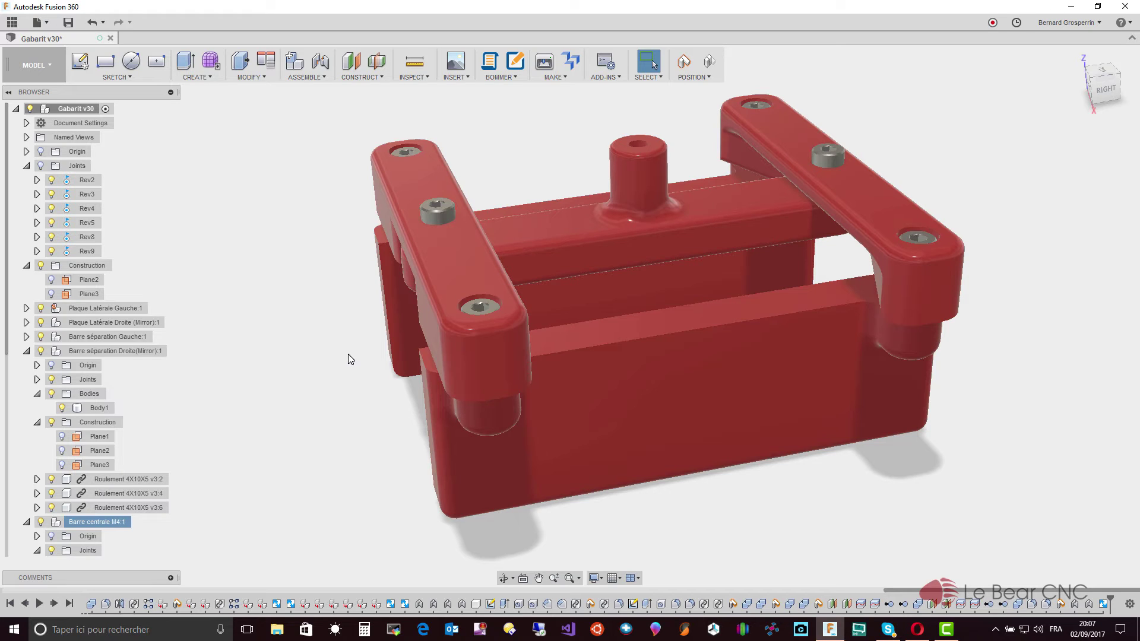
{"action": "scroll", "coordinate": [348, 352], "scroll_direction": "up", "scroll_amount": 3}
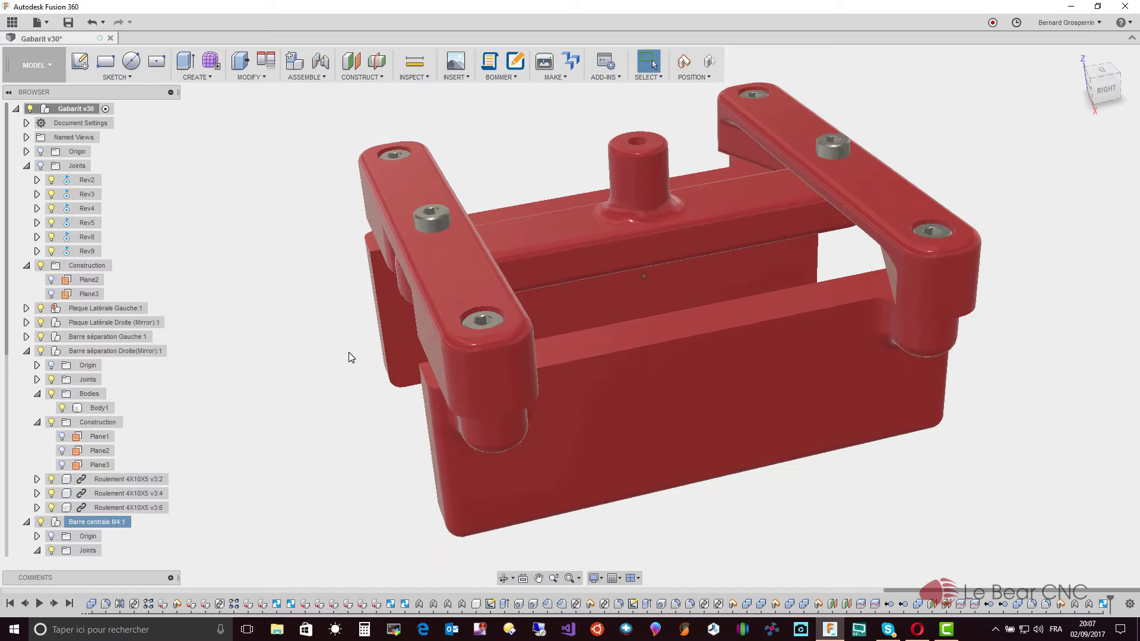
{"action": "scroll", "coordinate": [349, 352], "scroll_direction": "down", "scroll_amount": 1}
{"action": "scroll", "coordinate": [349, 351], "scroll_direction": "down", "scroll_amount": 1}
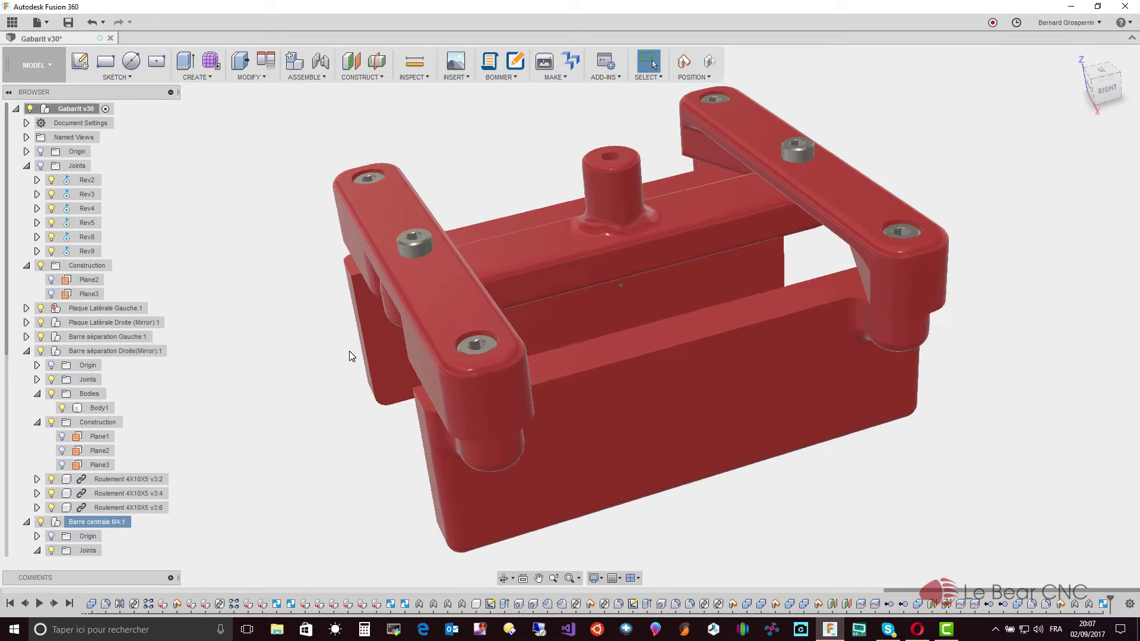
{"action": "scroll", "coordinate": [349, 351], "scroll_direction": "down", "scroll_amount": 1}
{"action": "scroll", "coordinate": [349, 351], "scroll_direction": "down", "scroll_amount": 1}
{"action": "scroll", "coordinate": [349, 355], "scroll_direction": "down", "scroll_amount": 2}
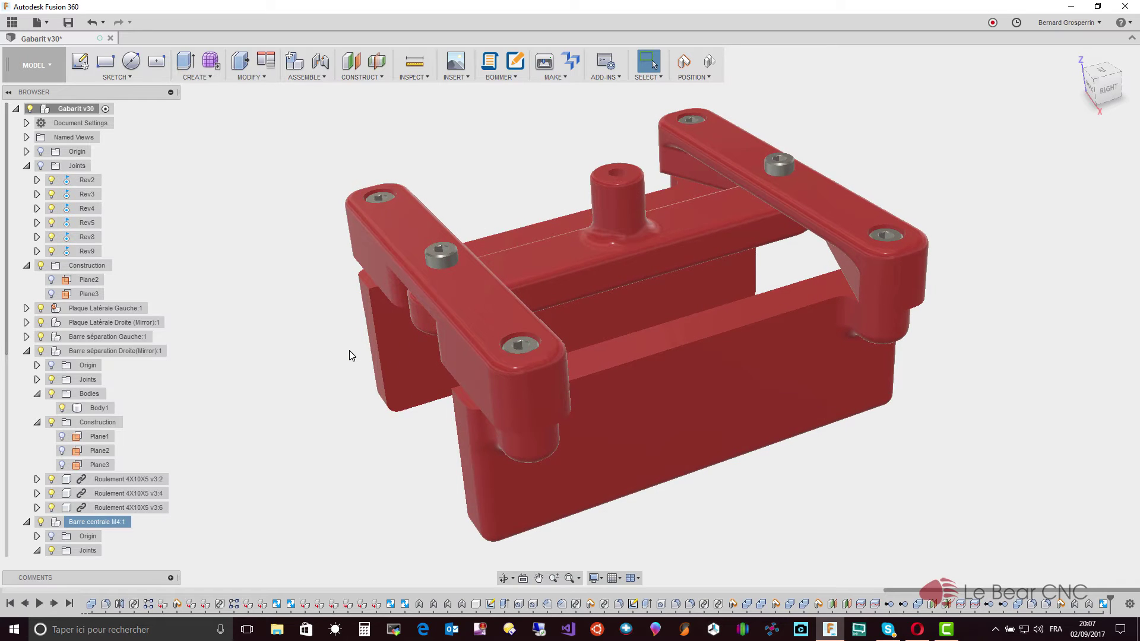
{"action": "scroll", "coordinate": [349, 350], "scroll_direction": "up", "scroll_amount": 1}
{"action": "scroll", "coordinate": [350, 350], "scroll_direction": "up", "scroll_amount": 1}
{"action": "scroll", "coordinate": [350, 350], "scroll_direction": "up", "scroll_amount": 1}
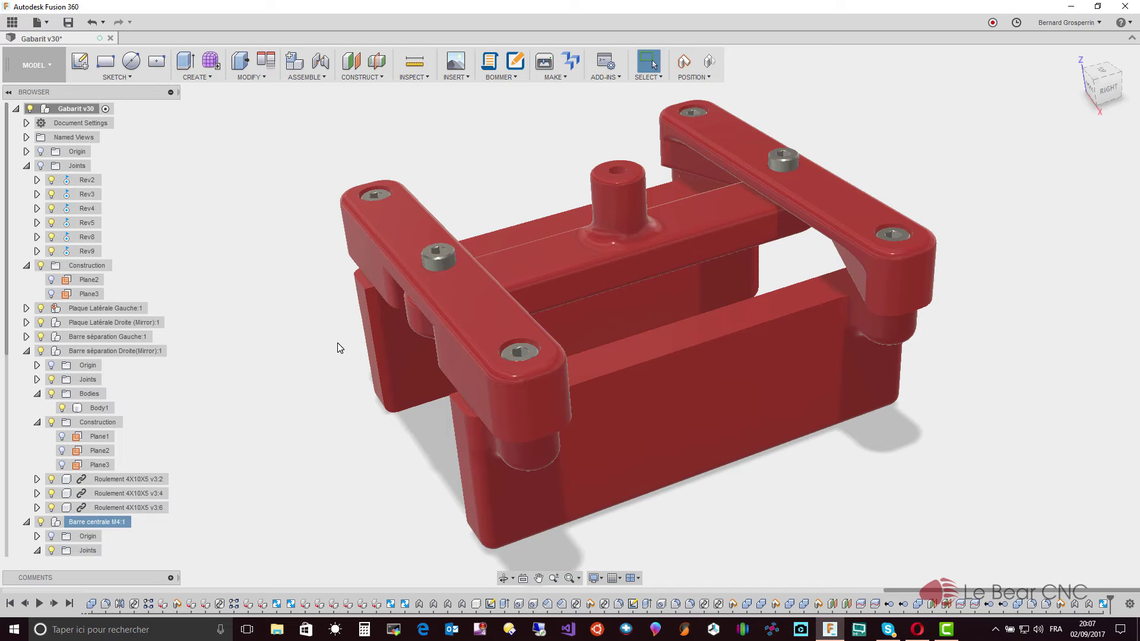
{"action": "scroll", "coordinate": [337, 343], "scroll_direction": "up", "scroll_amount": 1}
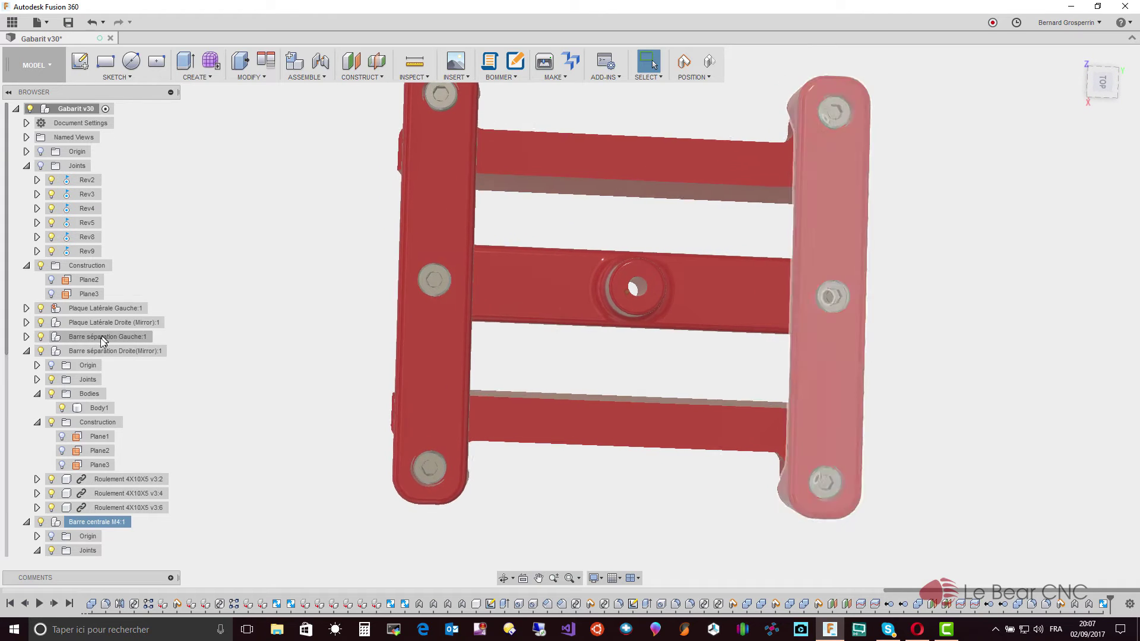
Isolate Barre centrale M4:1 and return to the home view
{"action": "left_click", "coordinate": [95, 525]}
{"action": "right_click", "coordinate": [95, 525]}
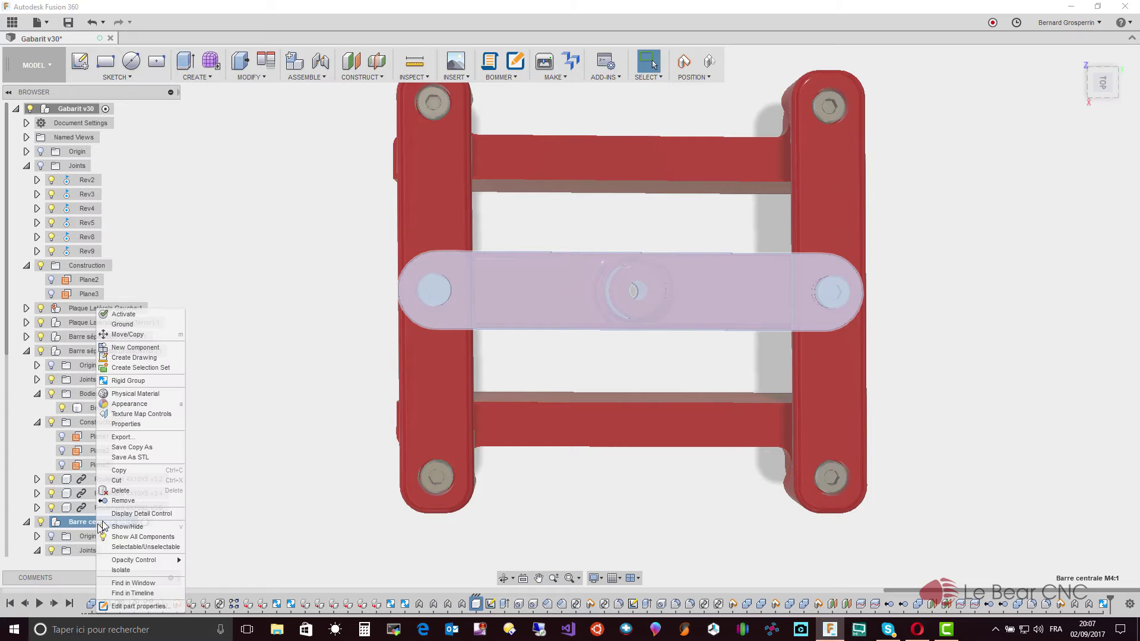
{"action": "left_click", "coordinate": [130, 571]}
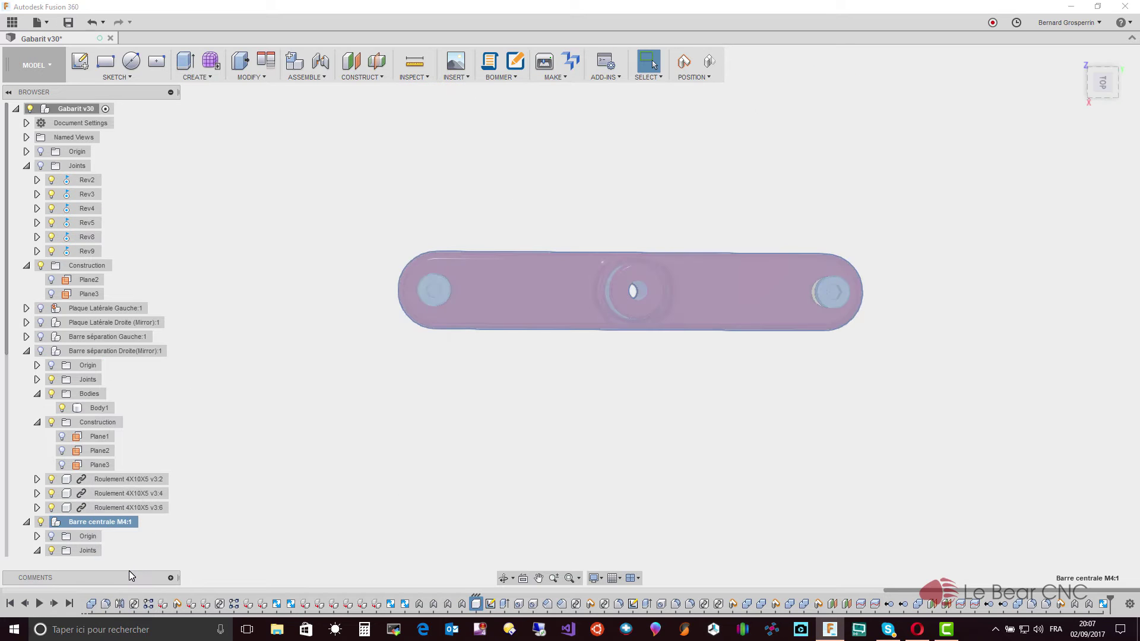
{"action": "left_click", "coordinate": [377, 483]}
{"action": "scroll", "coordinate": [377, 482], "scroll_direction": "up", "scroll_amount": 2}
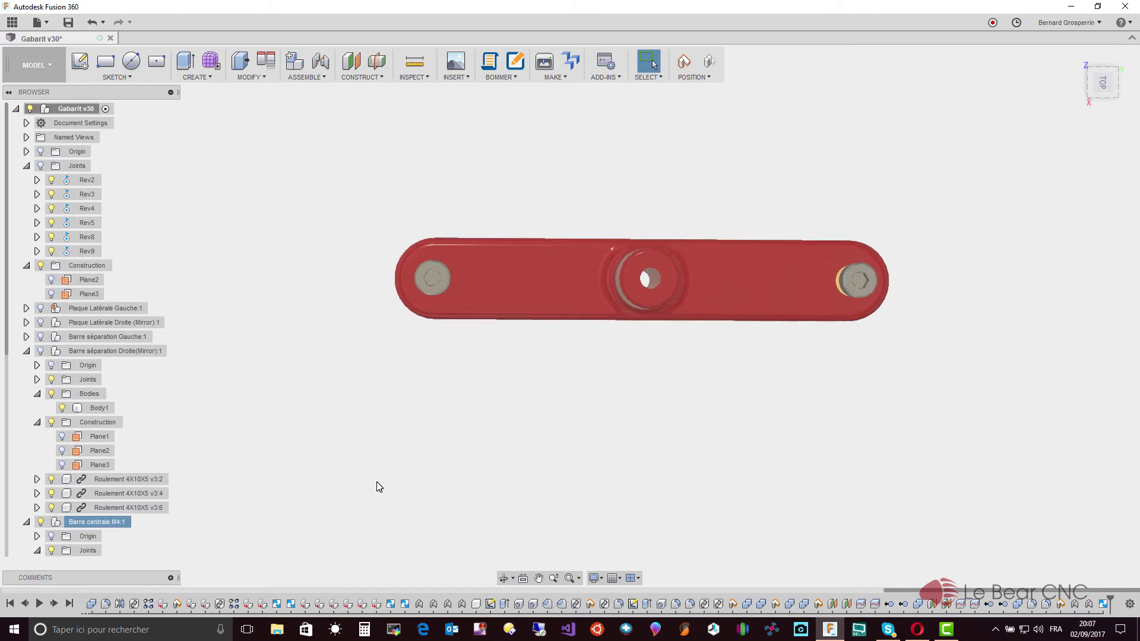
{"action": "scroll", "coordinate": [376, 483], "scroll_direction": "up", "scroll_amount": 2}
{"action": "key", "text": "shift+F5"}
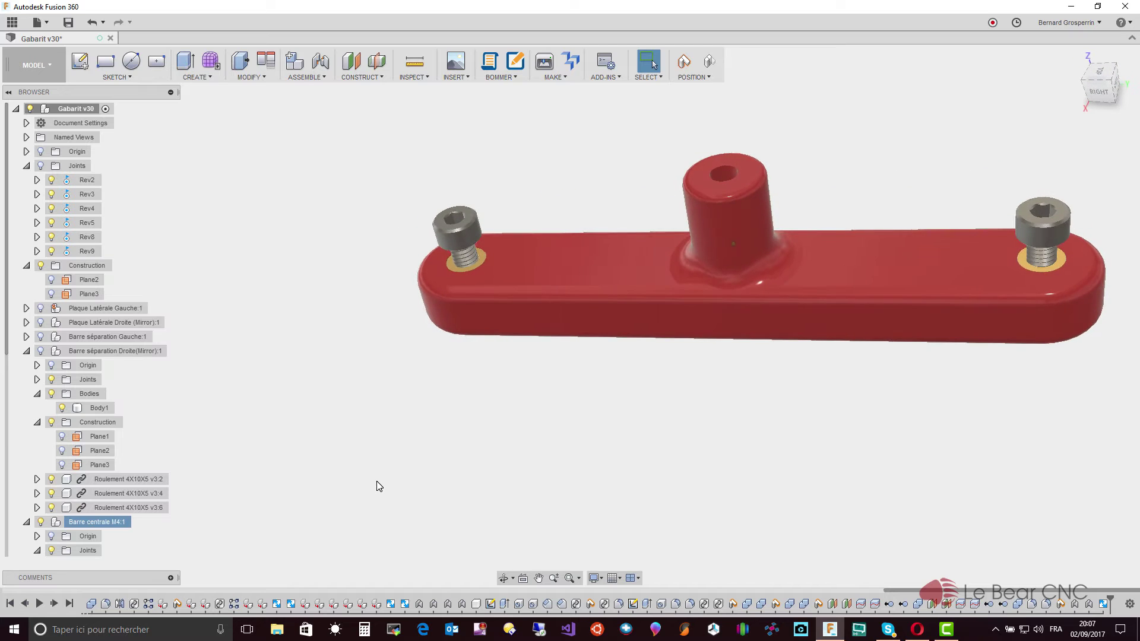
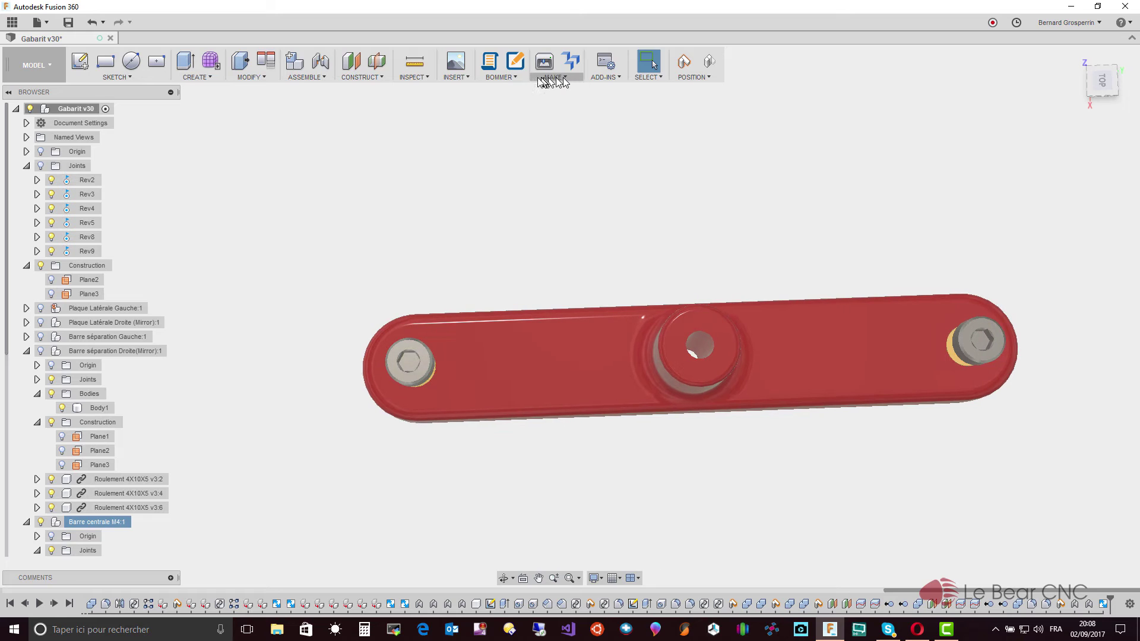
Collapse Construction and Barre séparation Droite, then expand the Sketches folder of Barre centrale M4
{"action": "left_click", "coordinate": [471, 77]}
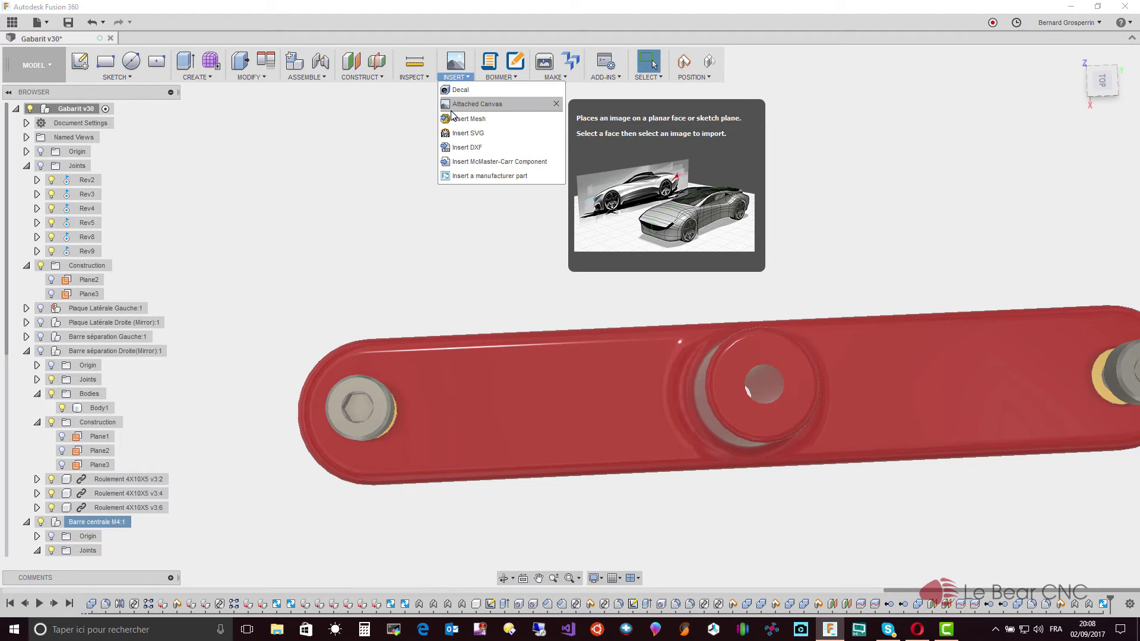
{"action": "mouse_move", "coordinate": [117, 77]}
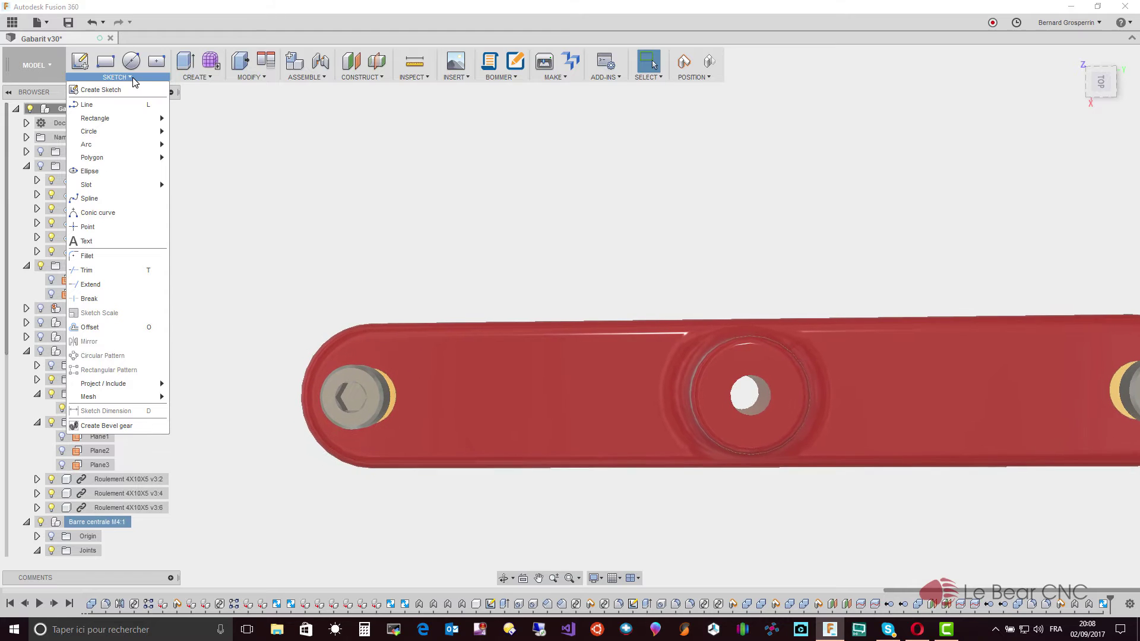
{"action": "left_click", "coordinate": [258, 198]}
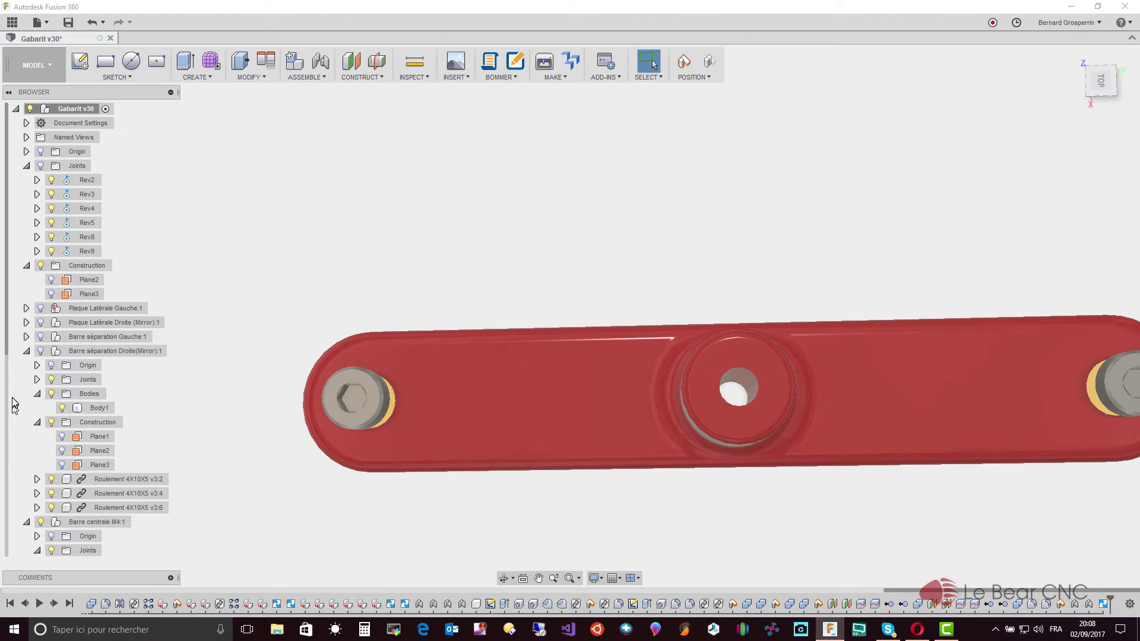
{"action": "left_click", "coordinate": [27, 266]}
{"action": "left_click", "coordinate": [27, 322]}
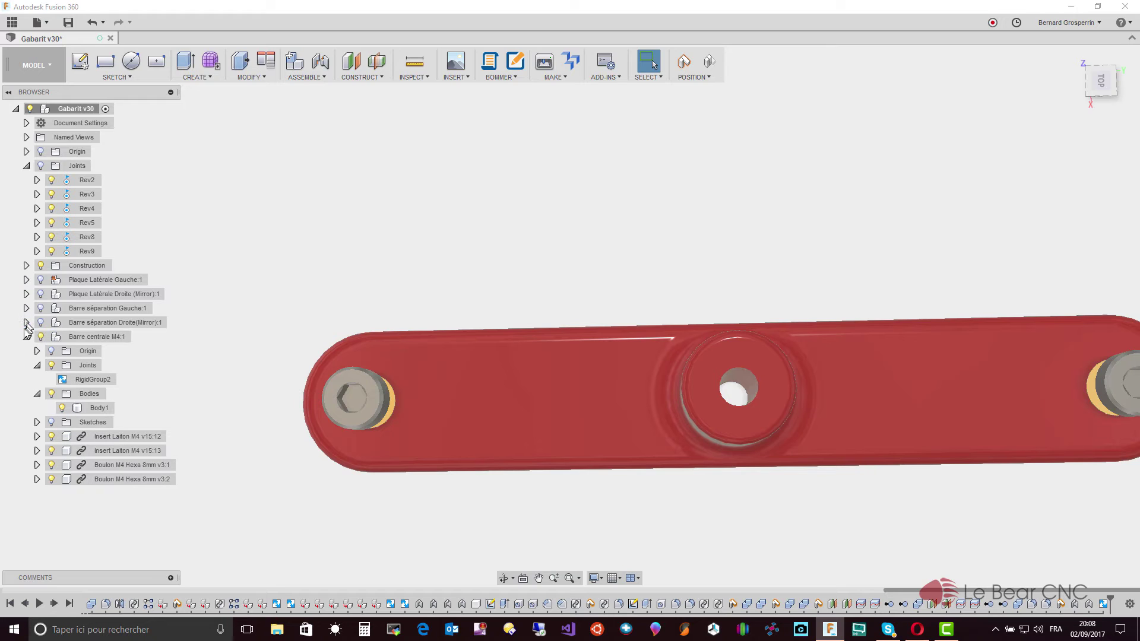
{"action": "left_click", "coordinate": [36, 423]}
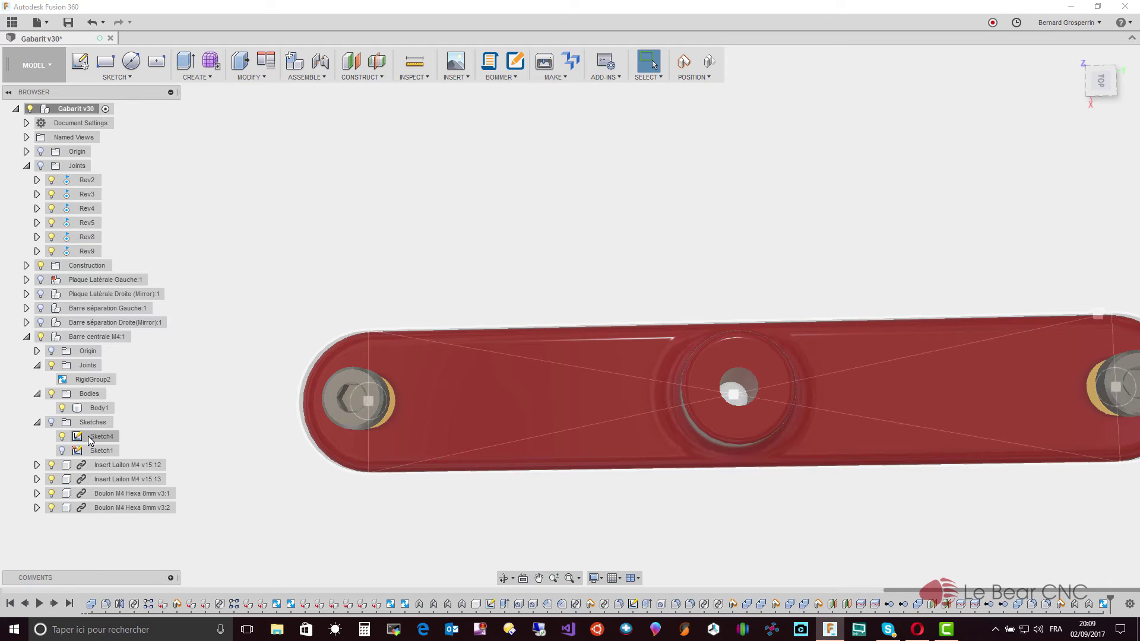
Select Sketch4 to inspect it, edit it, then stop the sketch
{"action": "left_click", "coordinate": [91, 439]}
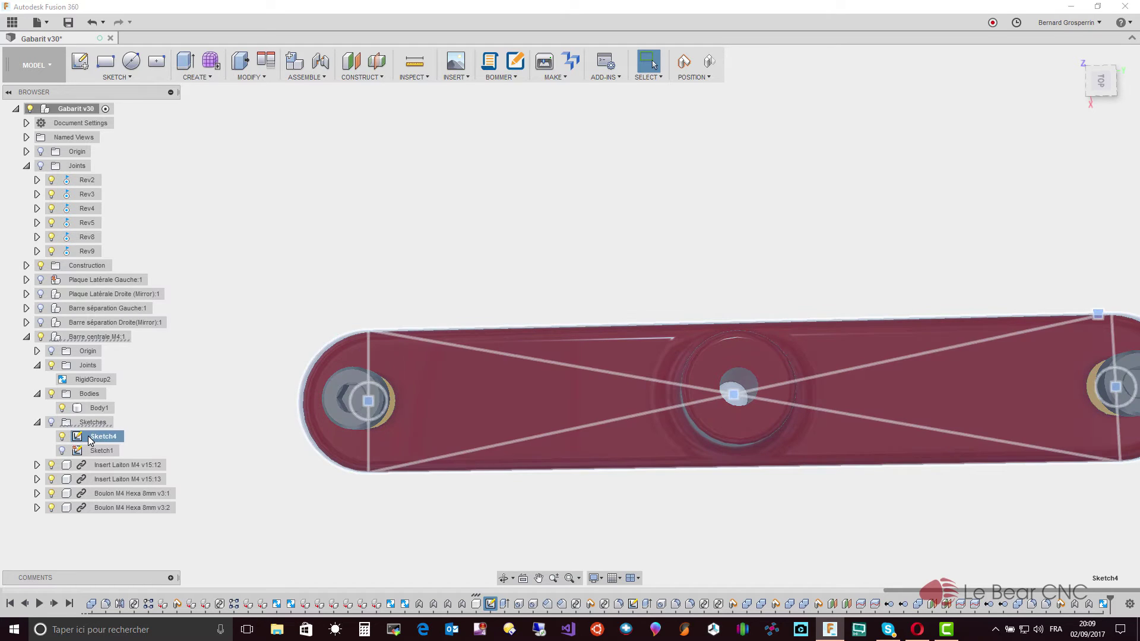
{"action": "key", "text": "F6"}
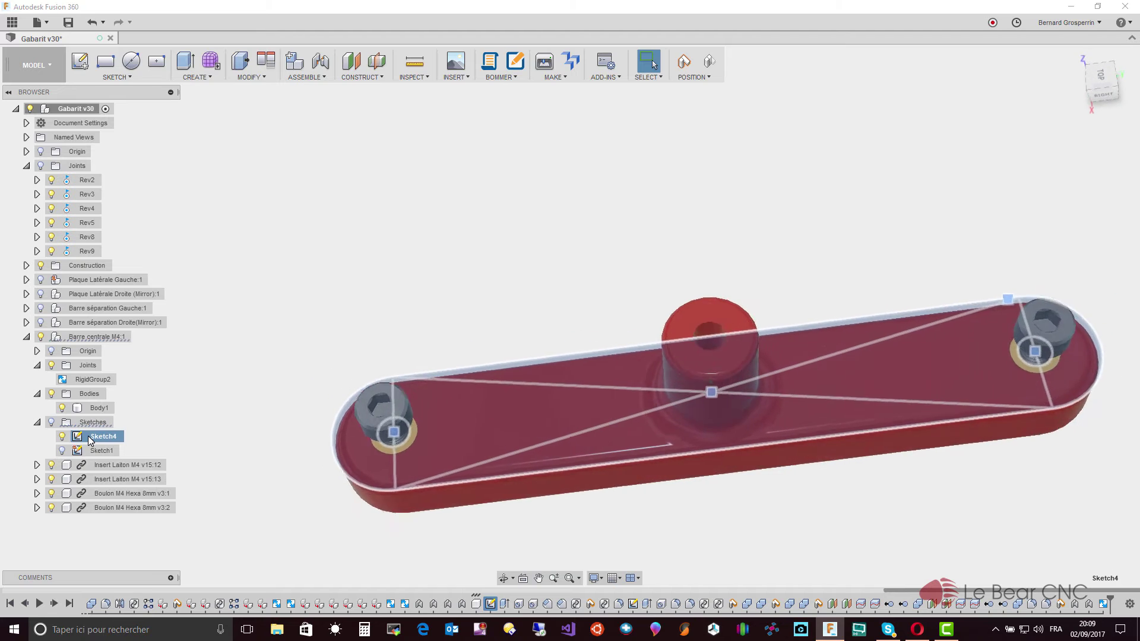
{"action": "key", "text": "F6"}
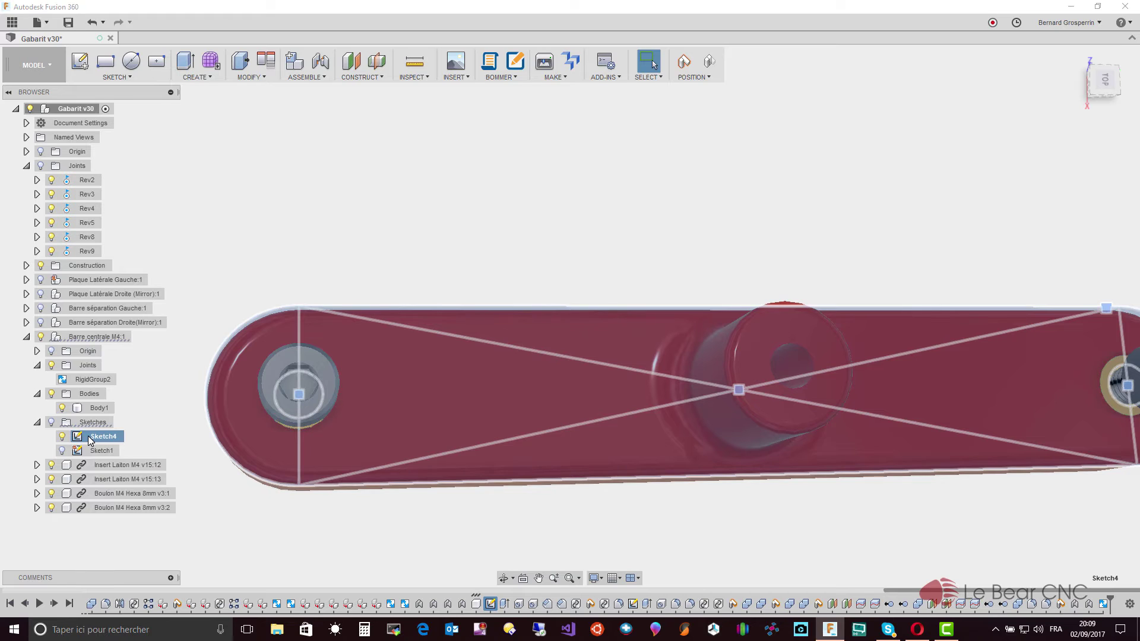
{"action": "right_click", "coordinate": [90, 438]}
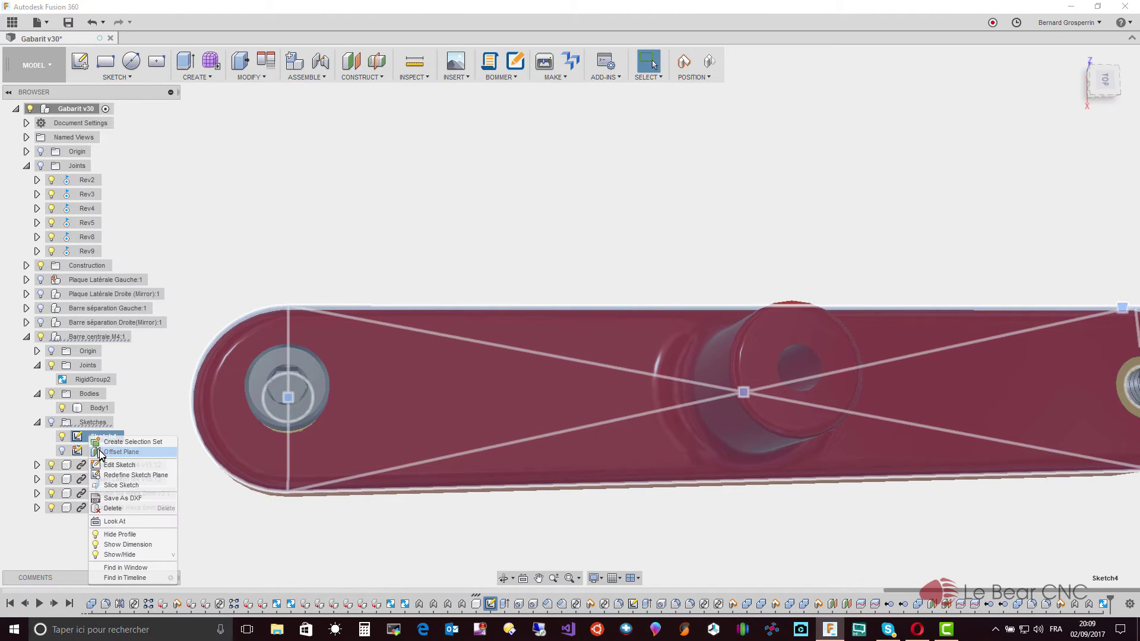
{"action": "left_click", "coordinate": [122, 466]}
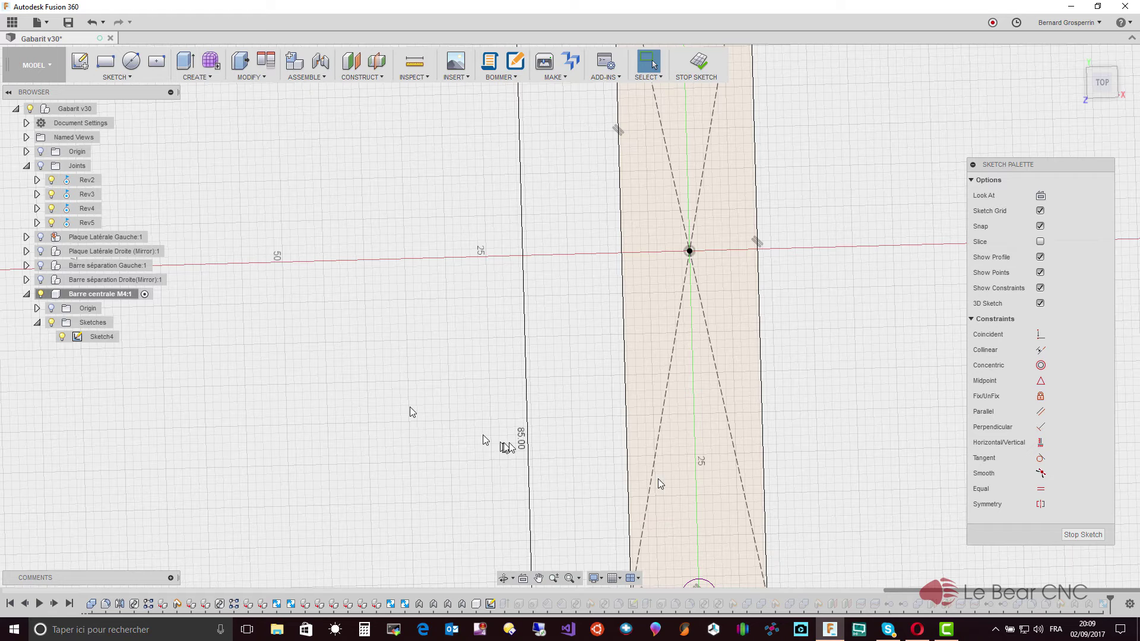
{"action": "left_click", "coordinate": [1082, 532]}
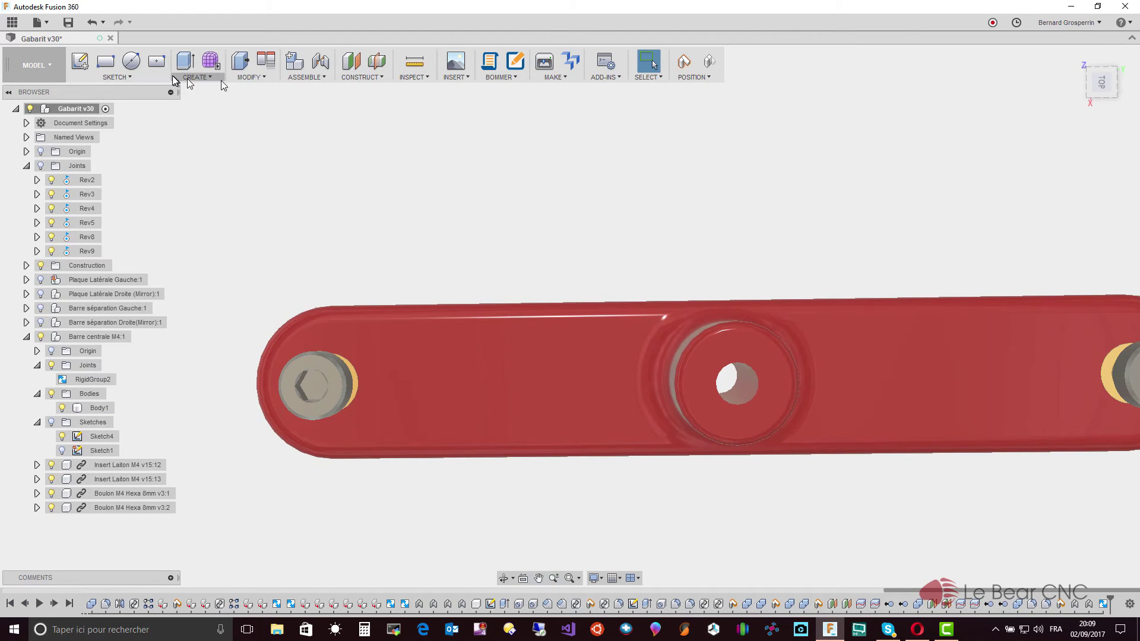
Start a new sketch on the bar's top face, capturing the components' current position
{"action": "left_click", "coordinate": [139, 77]}
{"action": "left_click", "coordinate": [128, 90]}
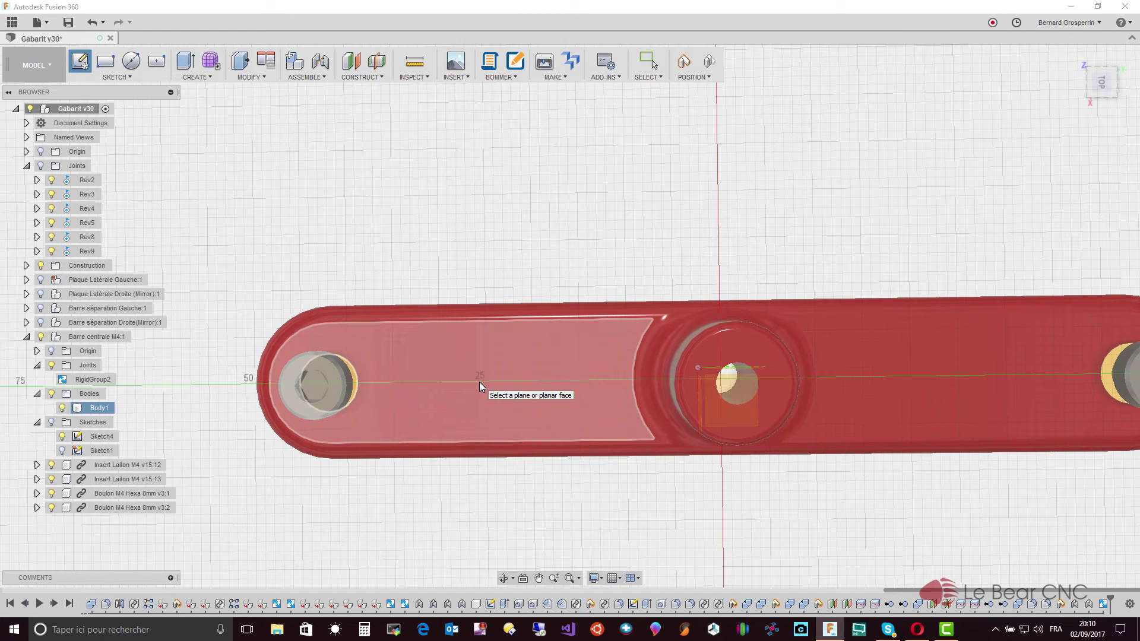
{"action": "left_click", "coordinate": [480, 383]}
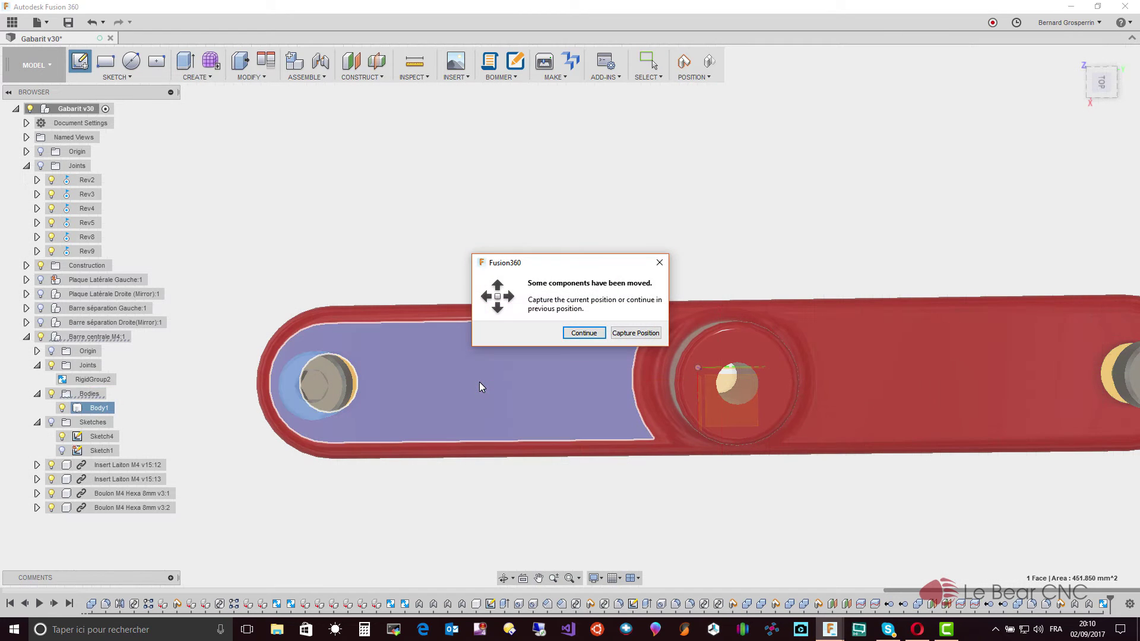
{"action": "left_click", "coordinate": [642, 333]}
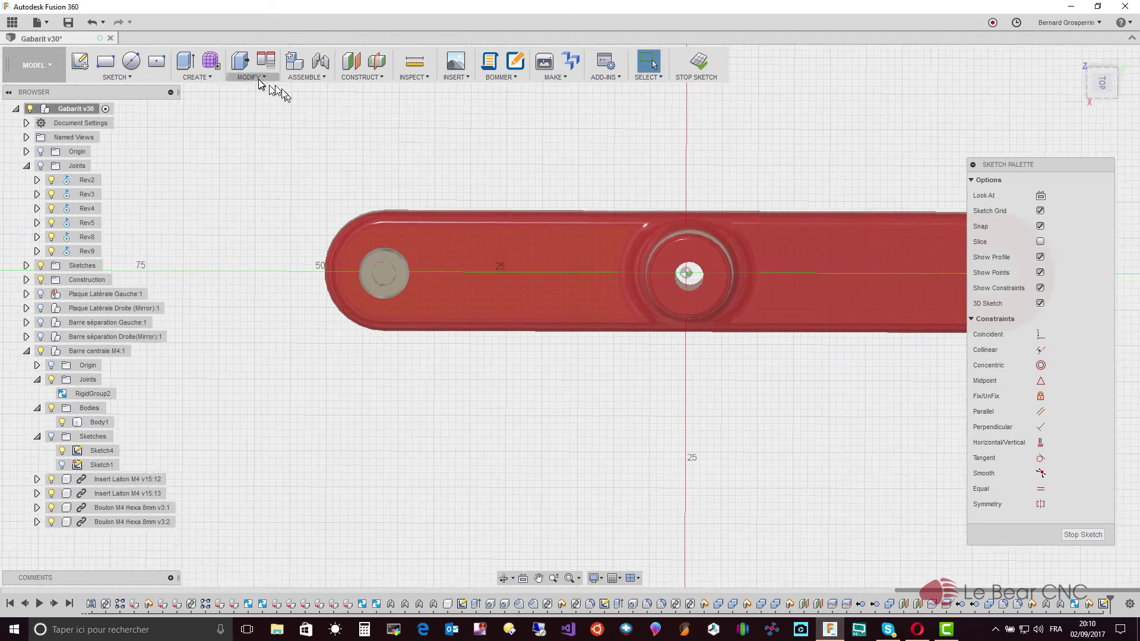
Add bold 'M 4' text at -90° beside the bar's left bolt
{"action": "left_click", "coordinate": [137, 78]}
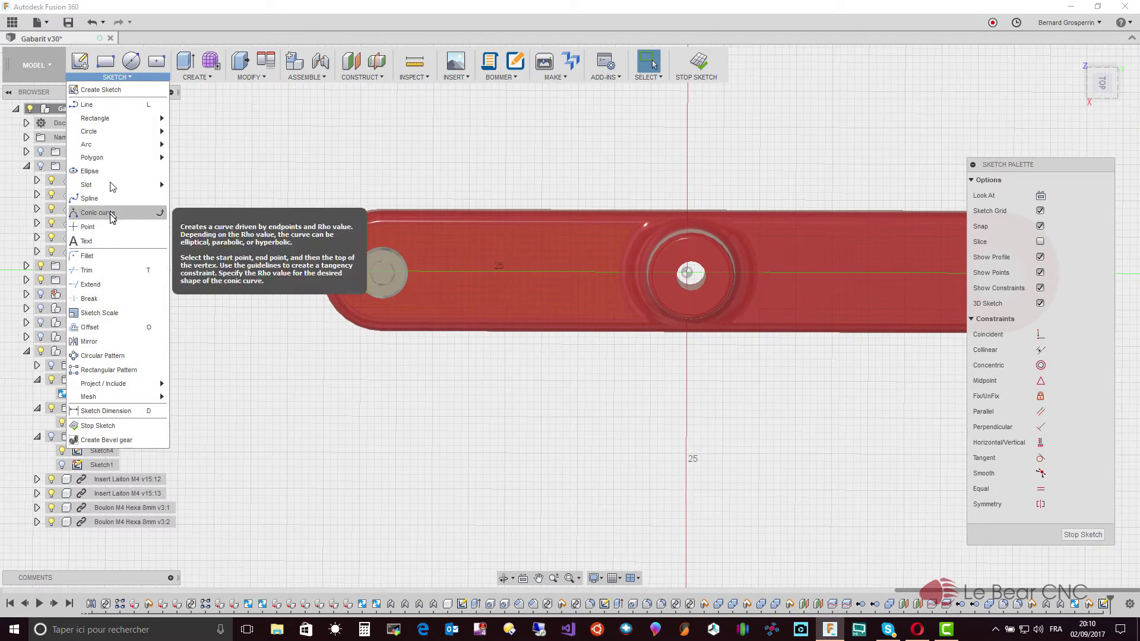
{"action": "left_click", "coordinate": [105, 245]}
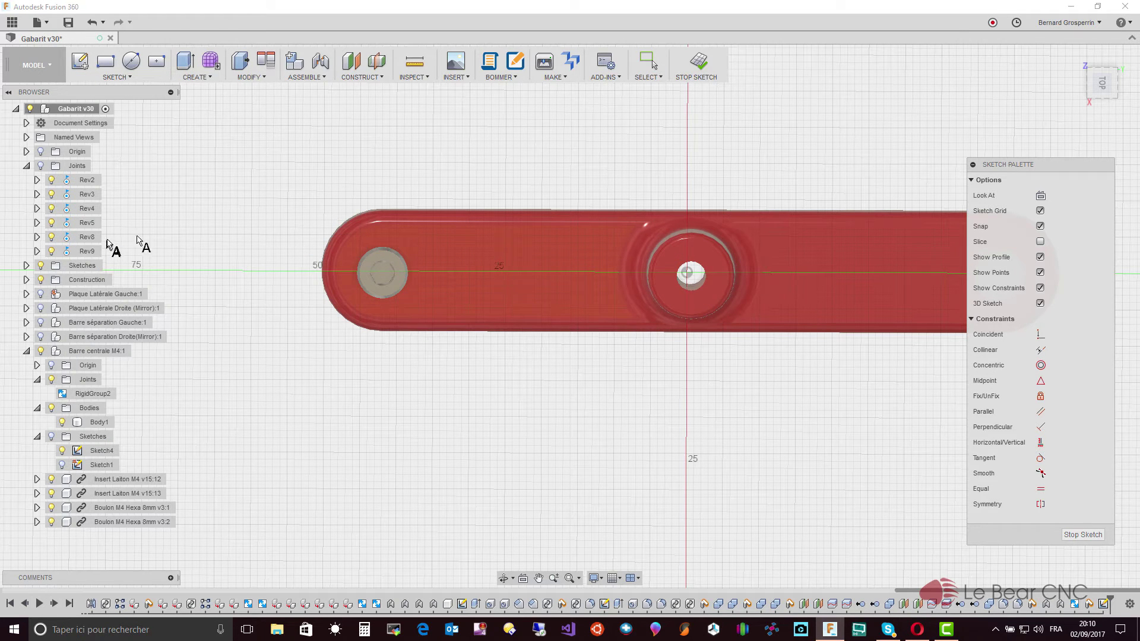
{"action": "left_click", "coordinate": [432, 259]}
{"action": "type", "text": "M 4"}
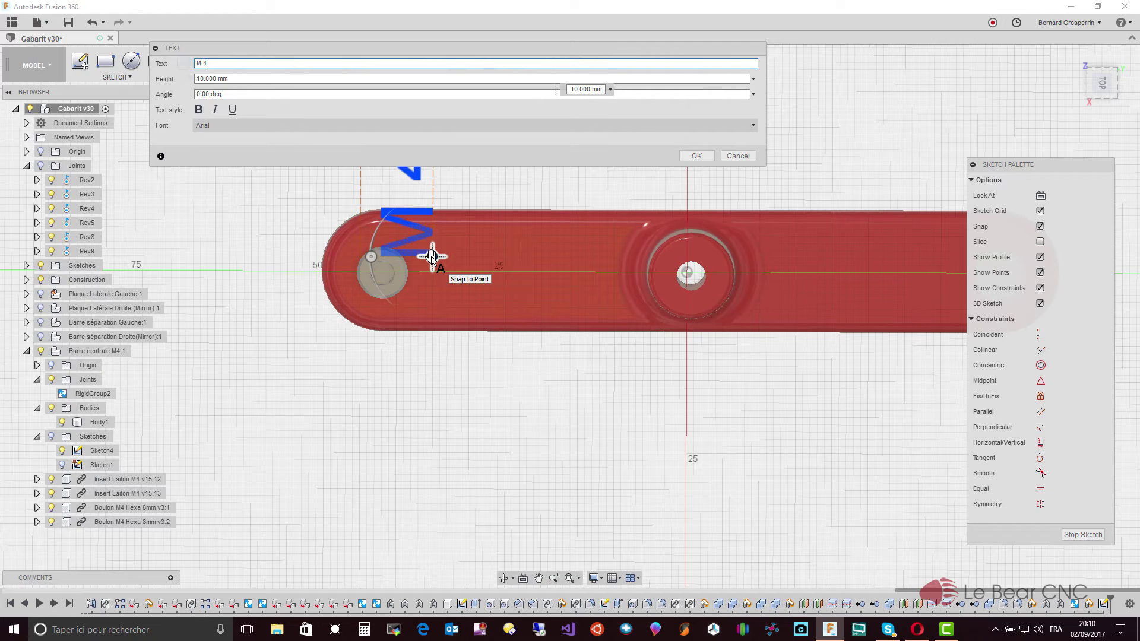
{"action": "left_click", "coordinate": [432, 256]}
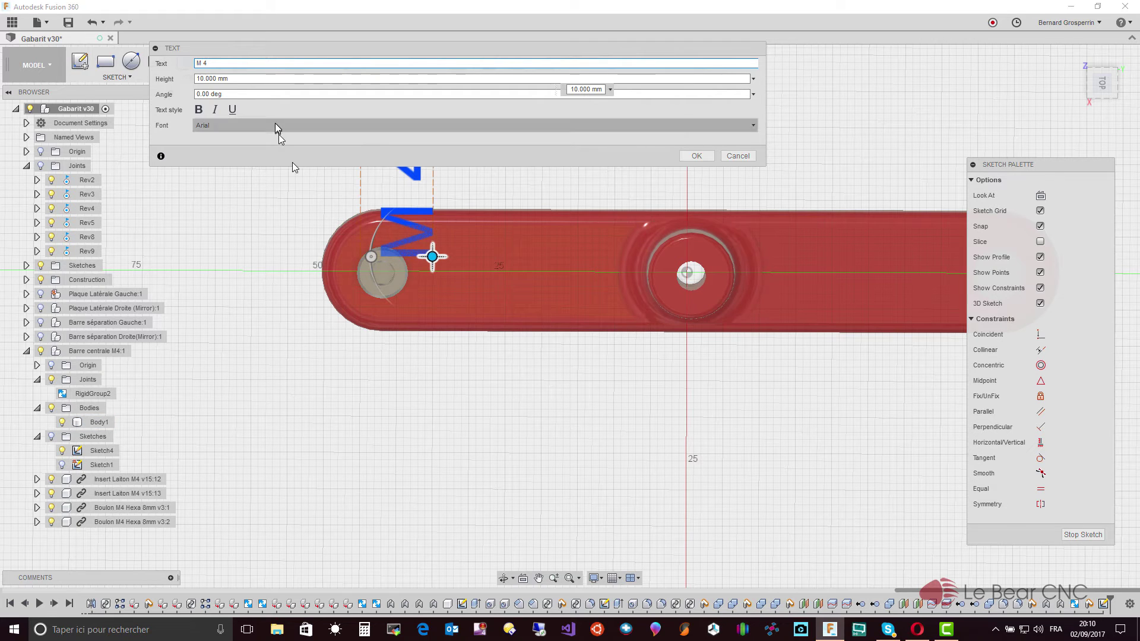
{"action": "left_click", "coordinate": [754, 95]}
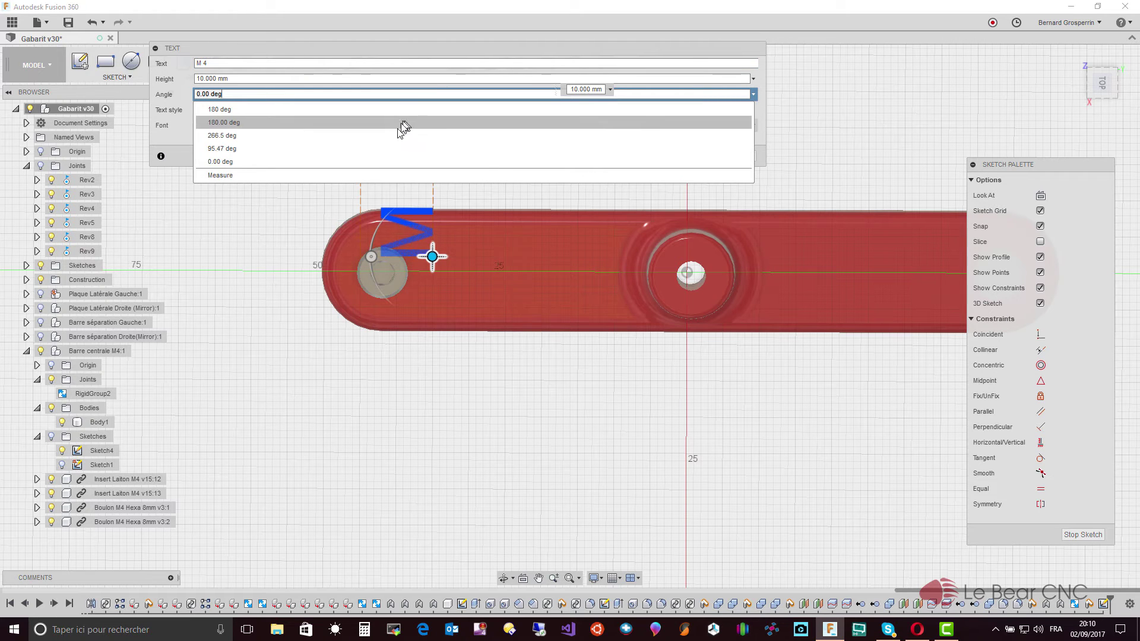
{"action": "left_click", "coordinate": [387, 149]}
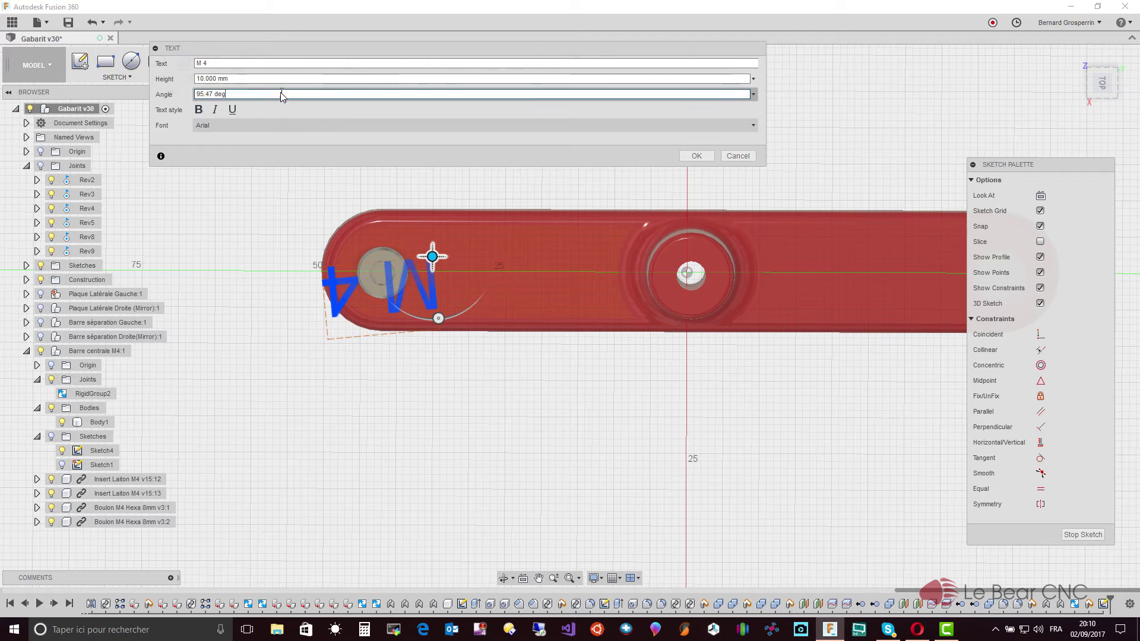
{"action": "type", "text": "-90"}
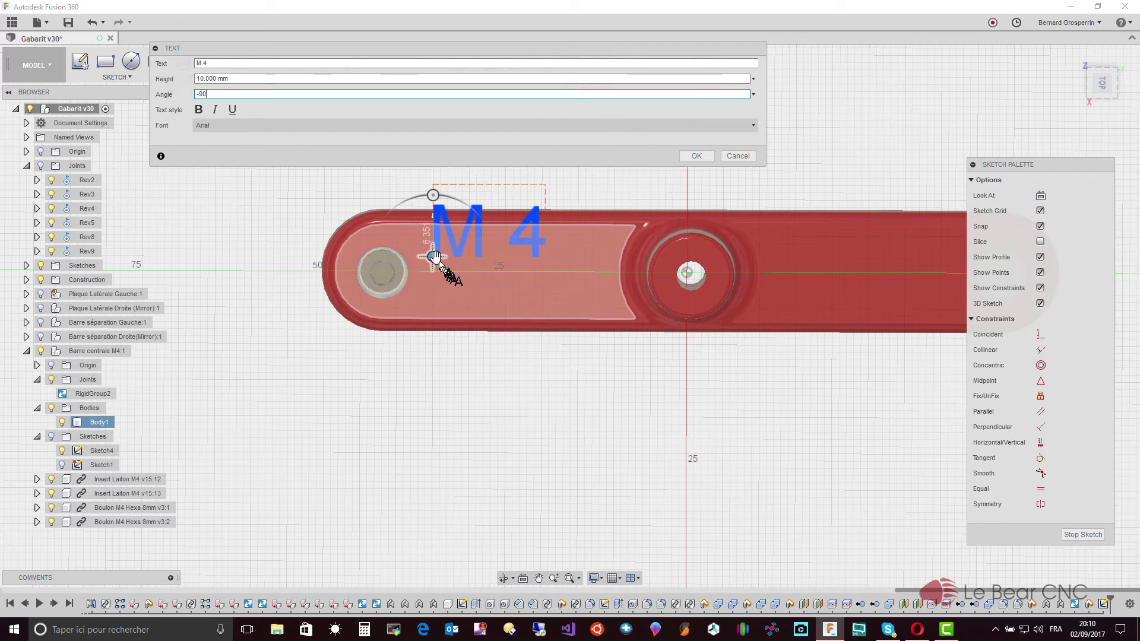
{"action": "mouse_move", "coordinate": [433, 257]}
{"action": "left_mouse_down"}
{"action": "mouse_move", "coordinate": [447, 300]}
{"action": "mouse_move", "coordinate": [466, 297]}
{"action": "left_mouse_up"}
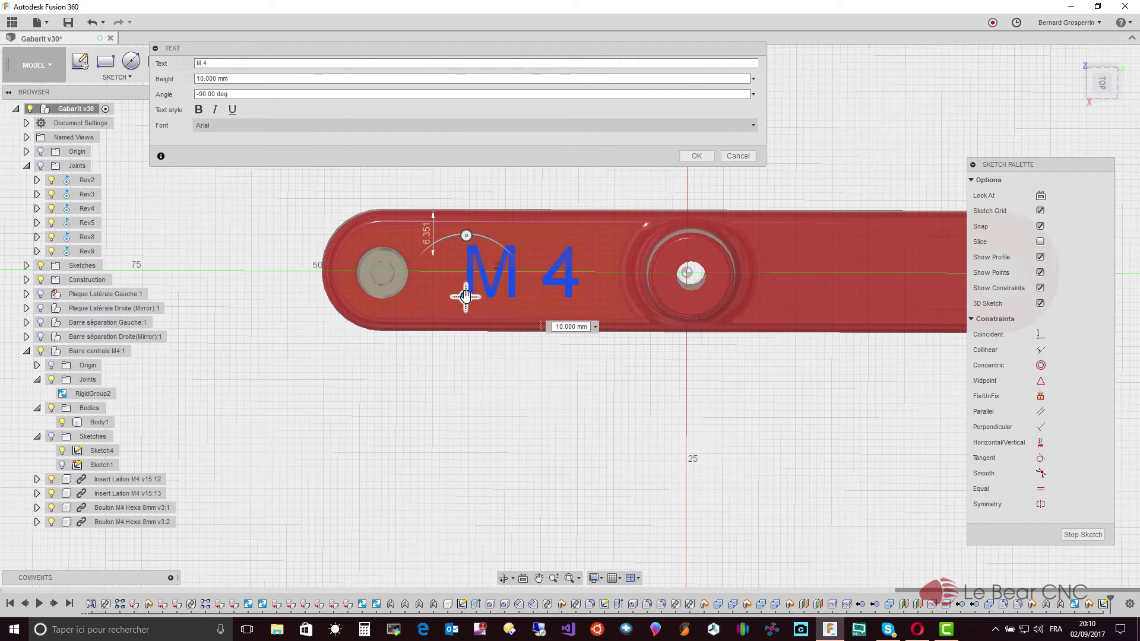
{"action": "left_click", "coordinate": [200, 109]}
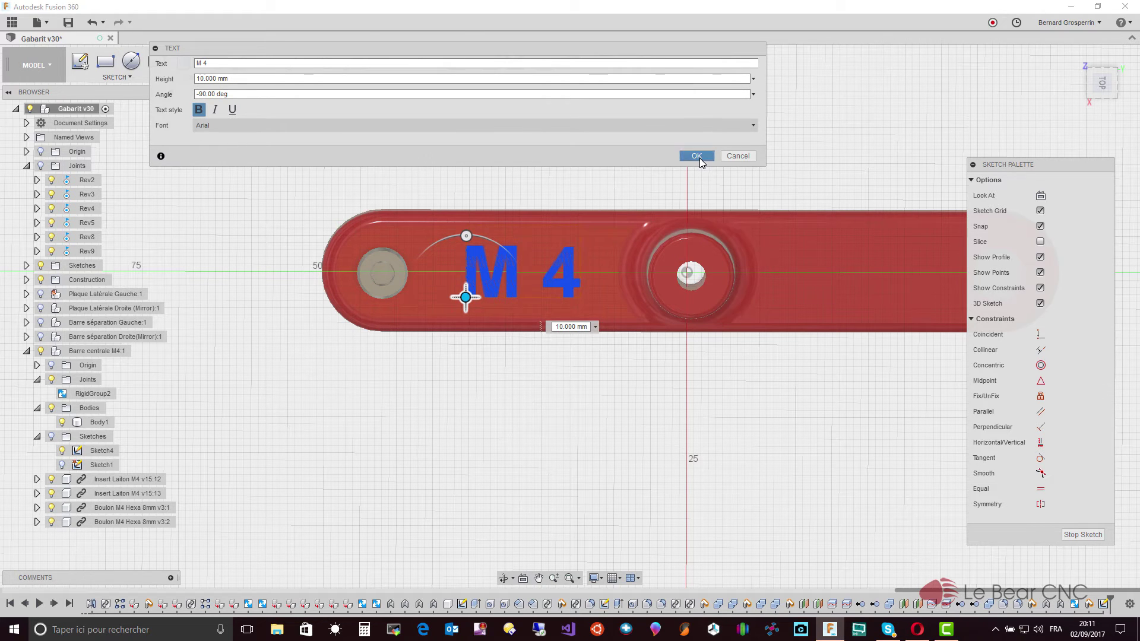
{"action": "left_click", "coordinate": [696, 156]}
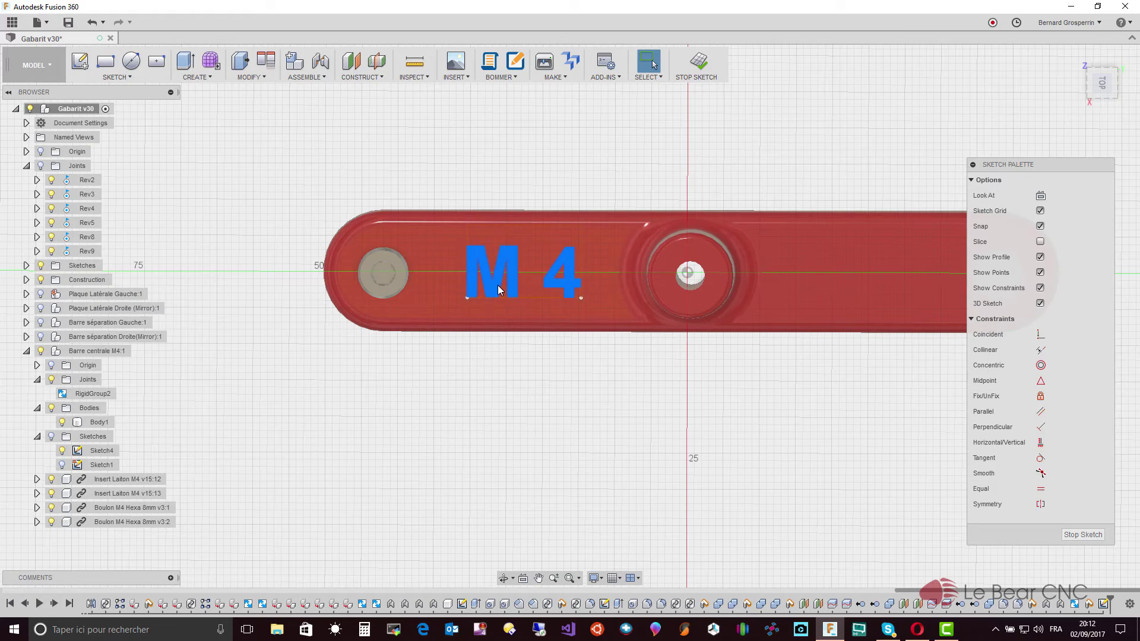
Start a second text anchored near the bar's left bolt
{"action": "middle_click_drag", "start_coordinate": [499, 290], "coordinate": [497, 283], "text": "shift"}
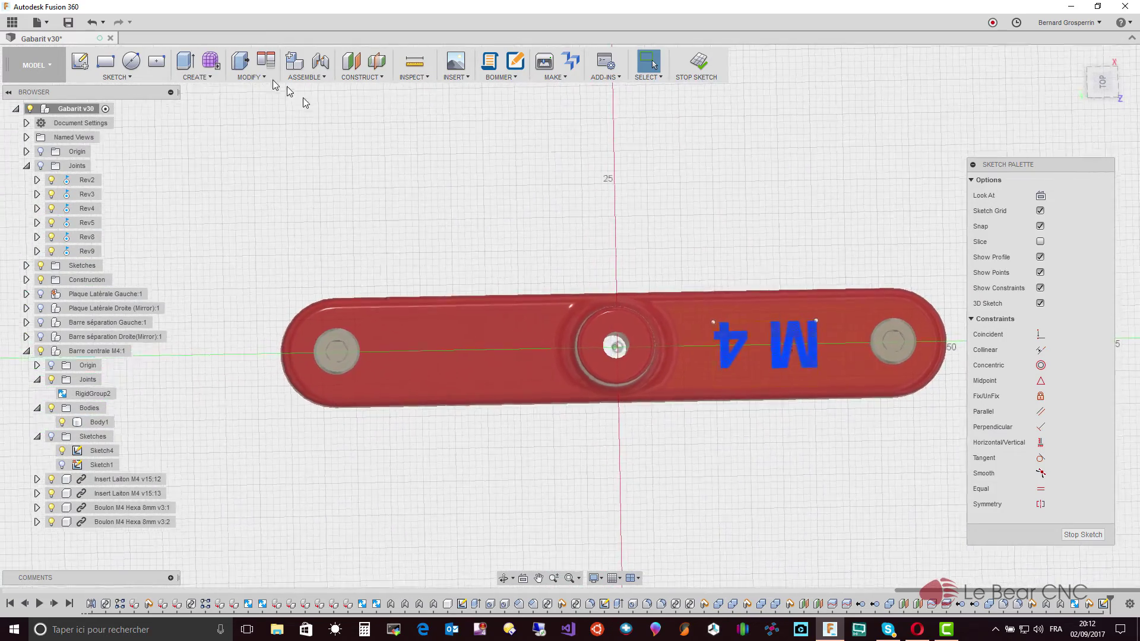
{"action": "left_click", "coordinate": [130, 76]}
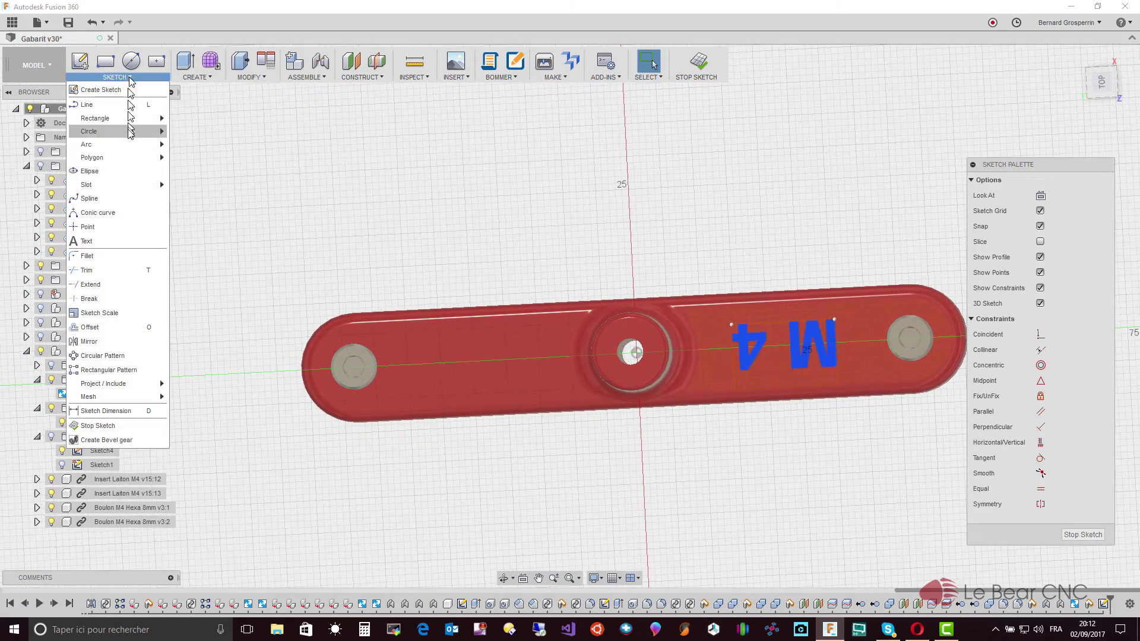
{"action": "left_click", "coordinate": [114, 242]}
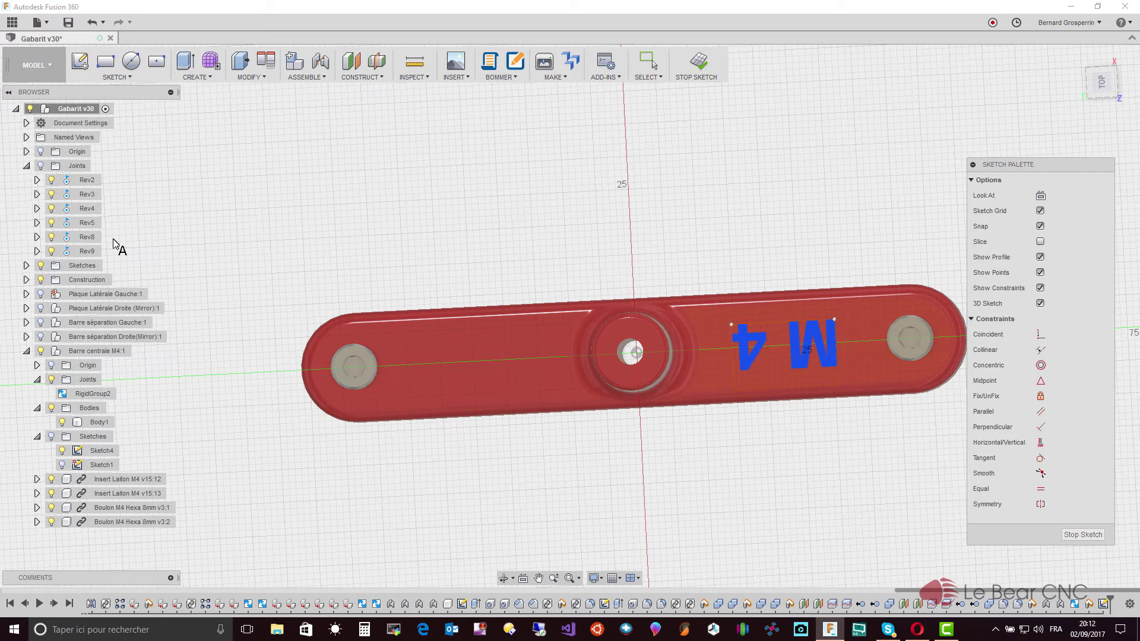
{"action": "left_click", "coordinate": [394, 366]}
{"action": "type", "text": "M"}
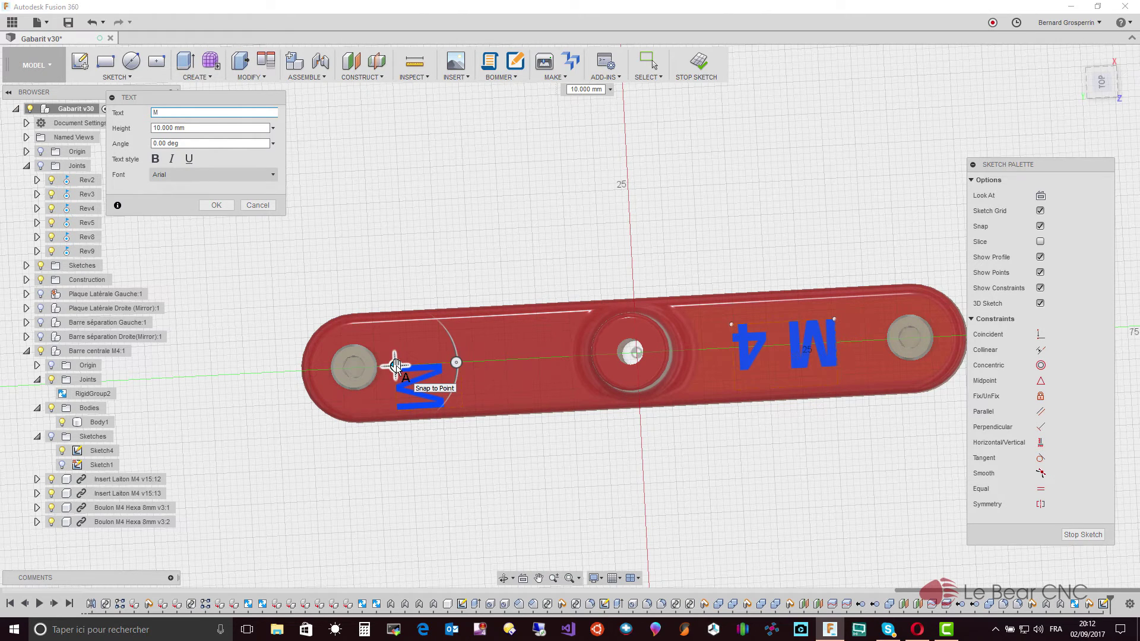
{"action": "left_click", "coordinate": [396, 365]}
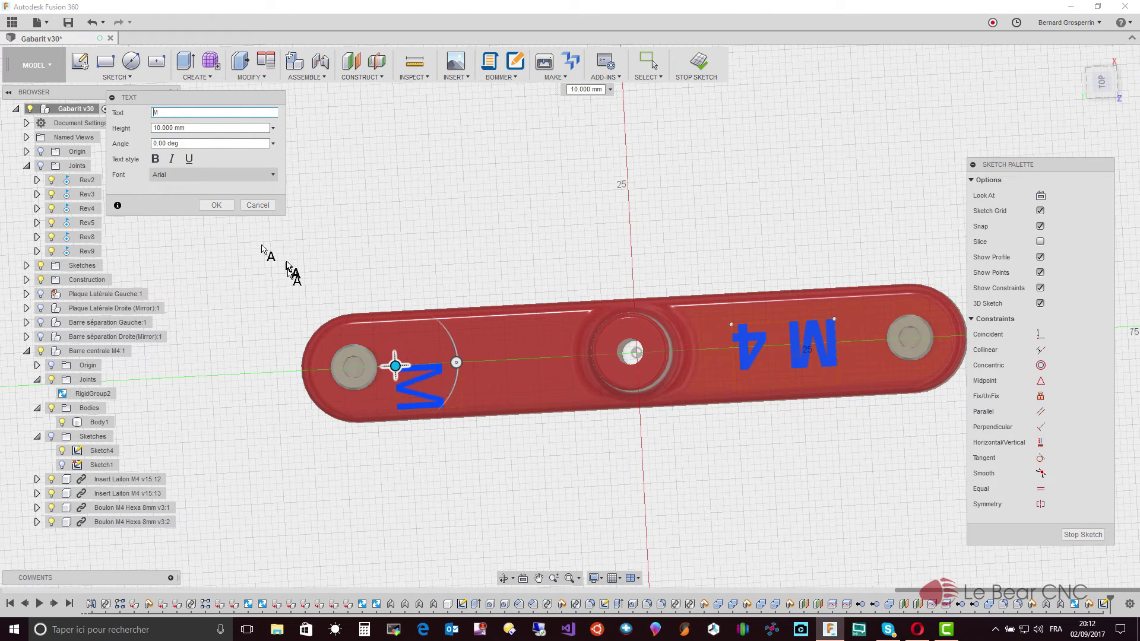
Make the second label bold 'M 4' at a 90° angle, then enlarge it
{"action": "left_click", "coordinate": [154, 161]}
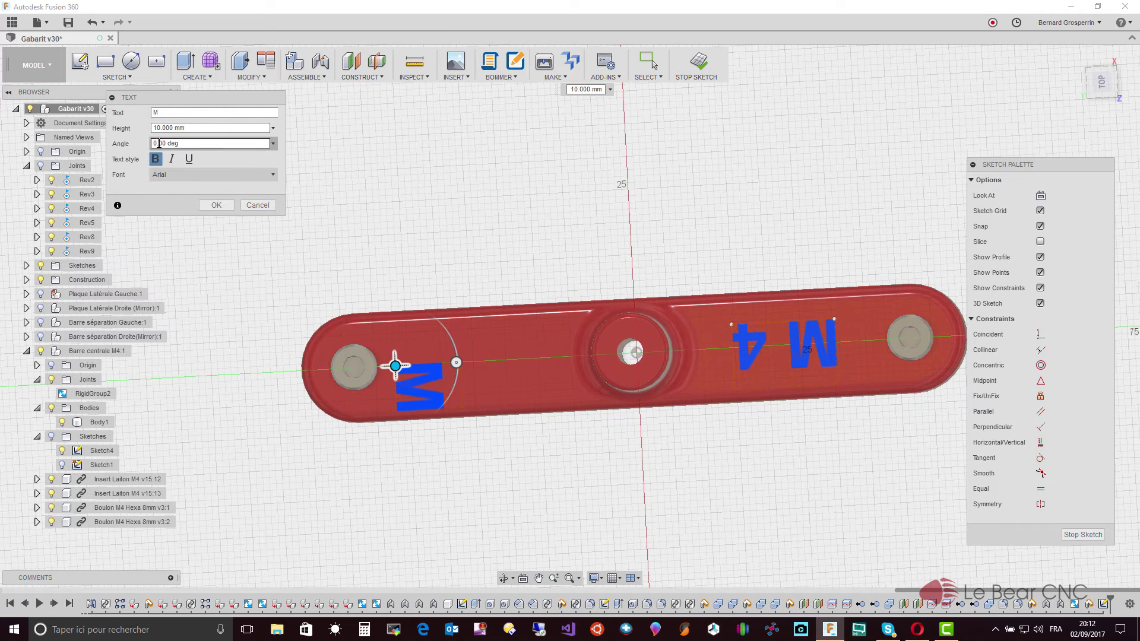
{"action": "left_click", "coordinate": [273, 144]}
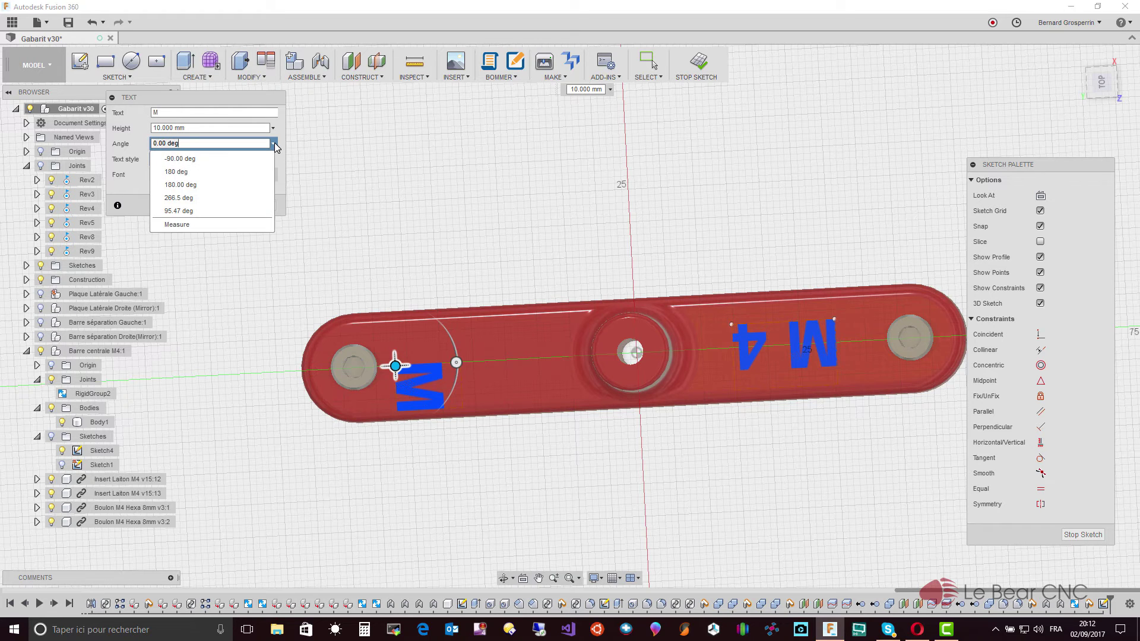
{"action": "left_click", "coordinate": [262, 159]}
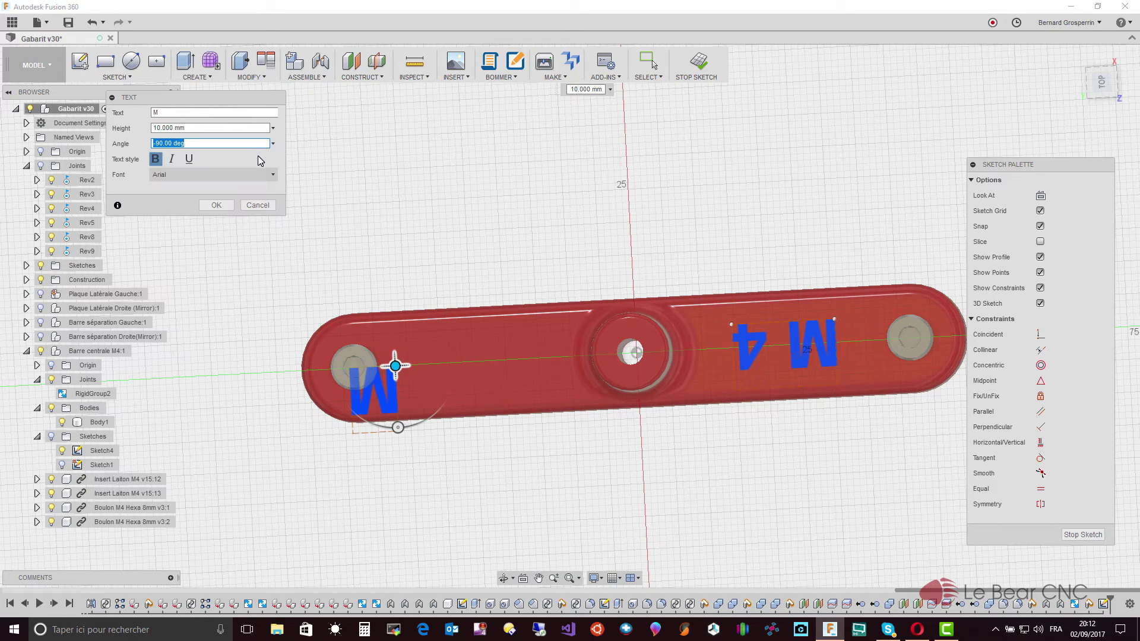
{"action": "left_click", "coordinate": [274, 144]}
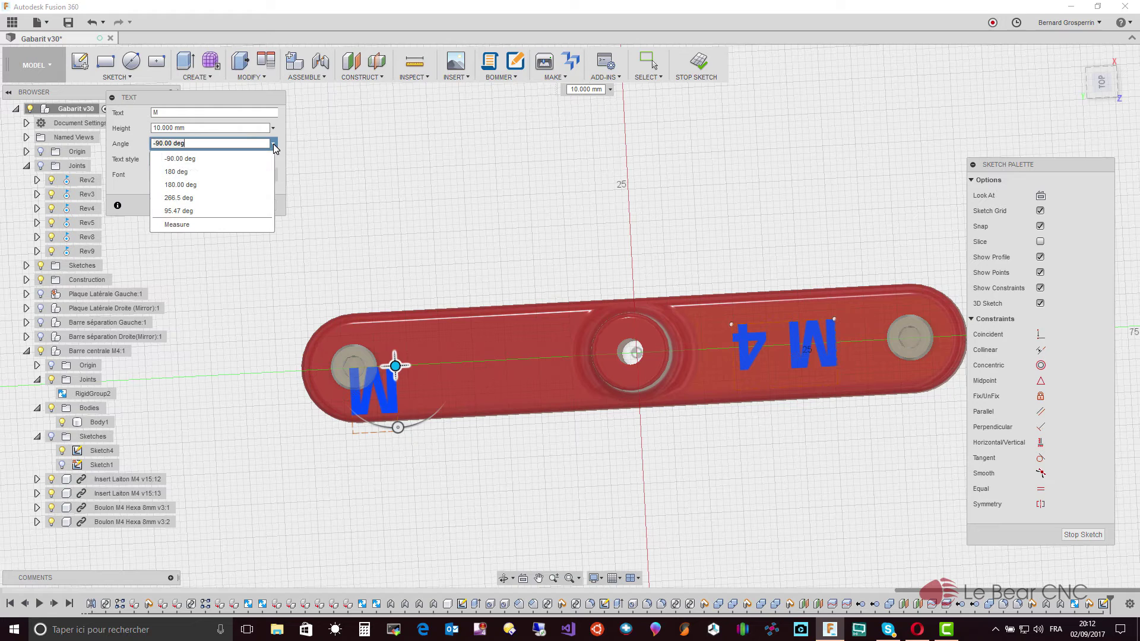
{"action": "left_click", "coordinate": [248, 172]}
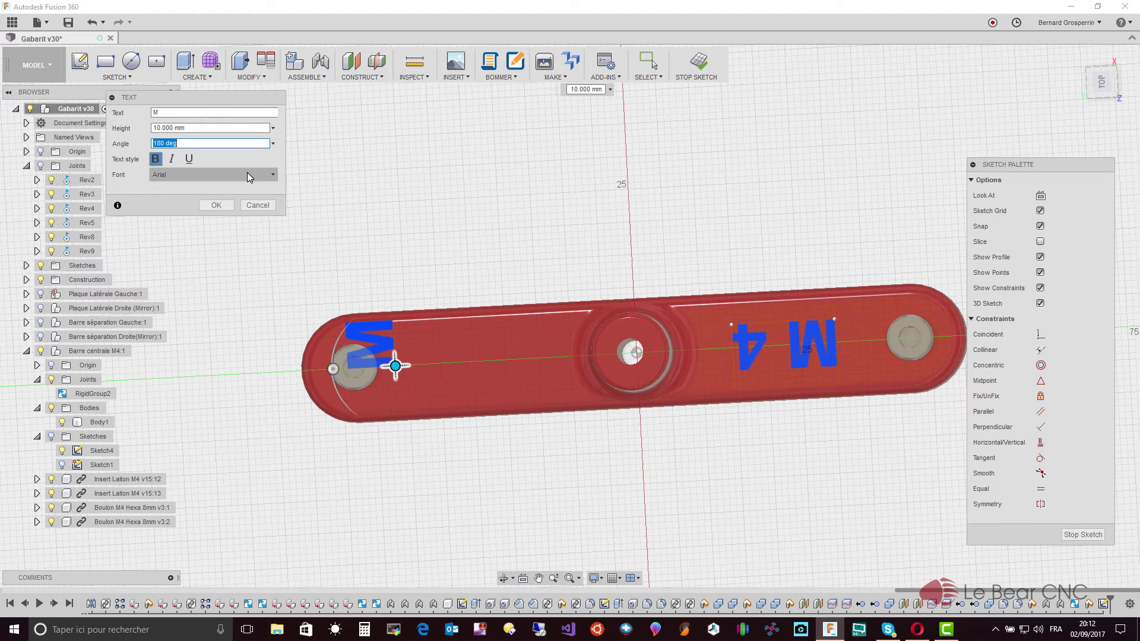
{"action": "type", "text": "90"}
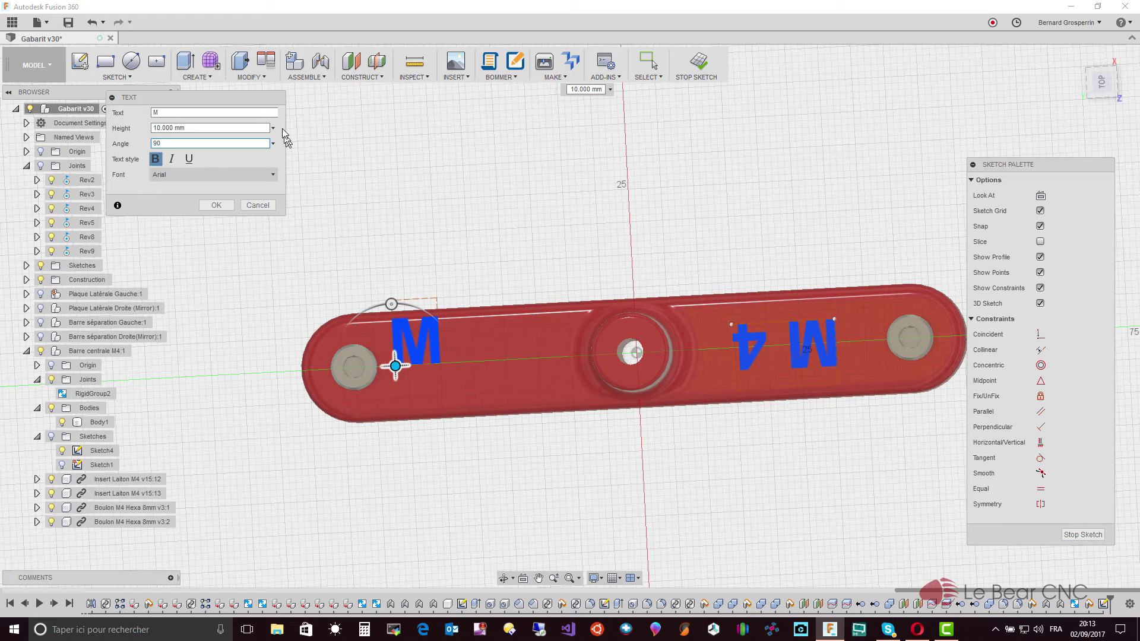
{"action": "left_click", "coordinate": [172, 113]}
{"action": "type", "text": "4"}
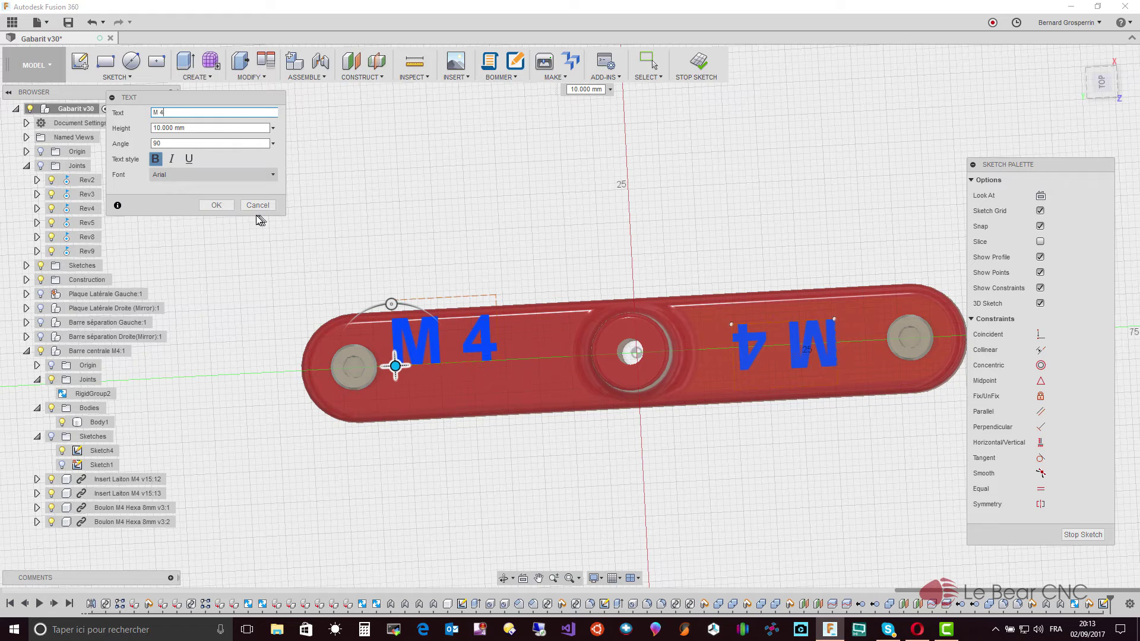
{"action": "left_click", "coordinate": [217, 205]}
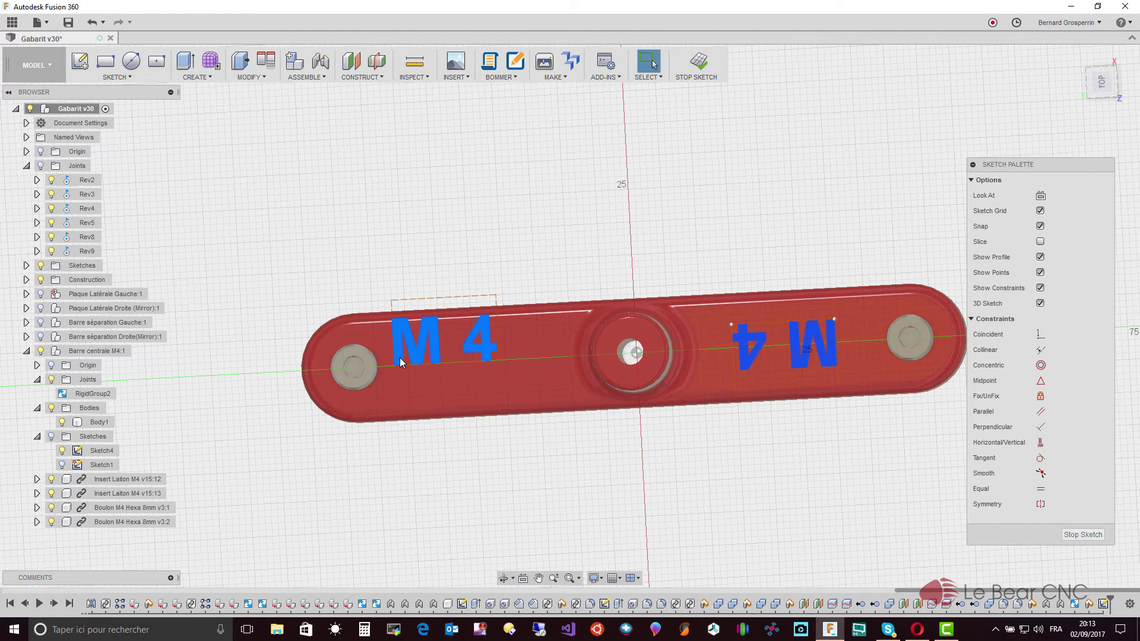
{"action": "mouse_move", "coordinate": [395, 366]}
{"action": "left_mouse_down"}
{"action": "mouse_move", "coordinate": [399, 387]}
{"action": "mouse_move", "coordinate": [403, 369]}
{"action": "left_mouse_up"}
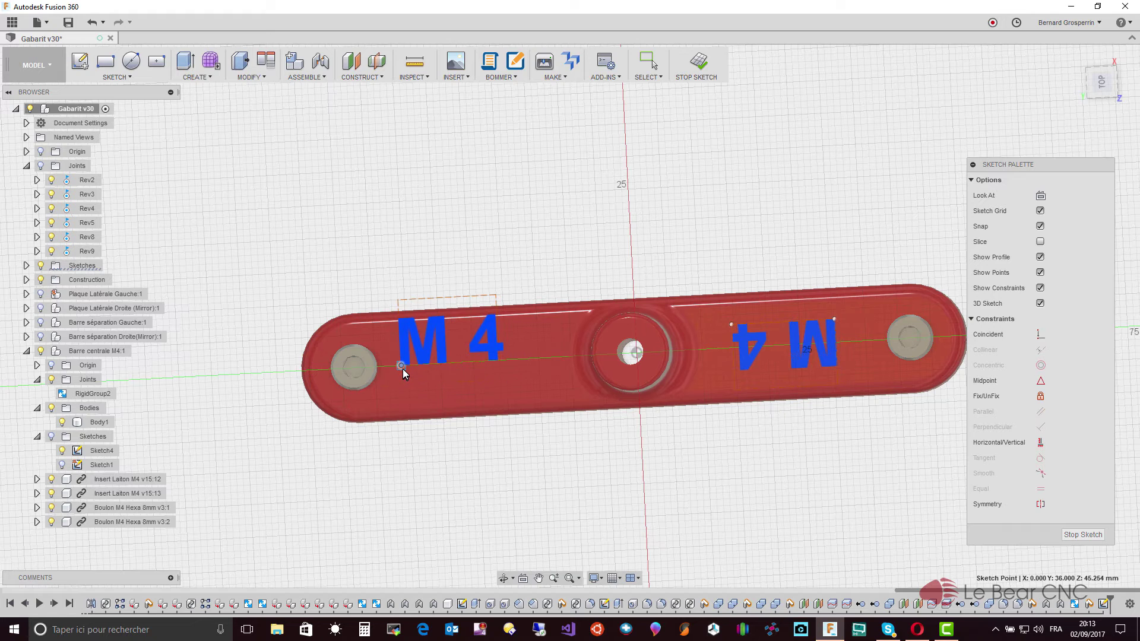
Move the 'M 4' text down and right on the bar, then finish Sketch4
{"action": "double_click", "coordinate": [427, 349]}
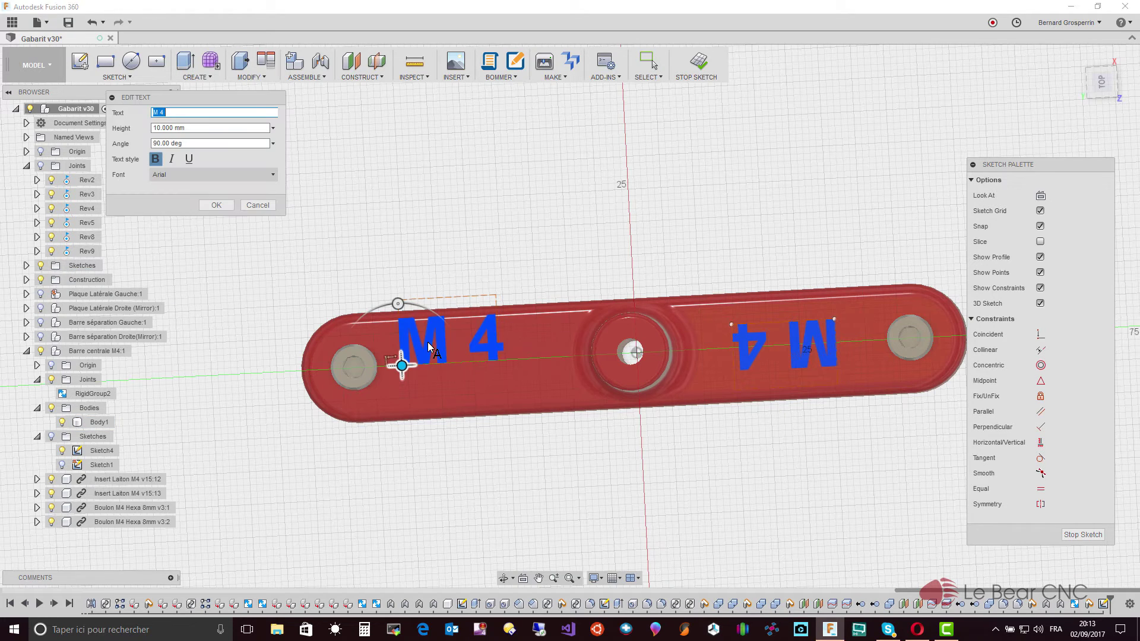
{"action": "mouse_move", "coordinate": [401, 365]}
{"action": "left_mouse_down"}
{"action": "mouse_move", "coordinate": [418, 390]}
{"action": "mouse_move", "coordinate": [438, 391]}
{"action": "left_mouse_up"}
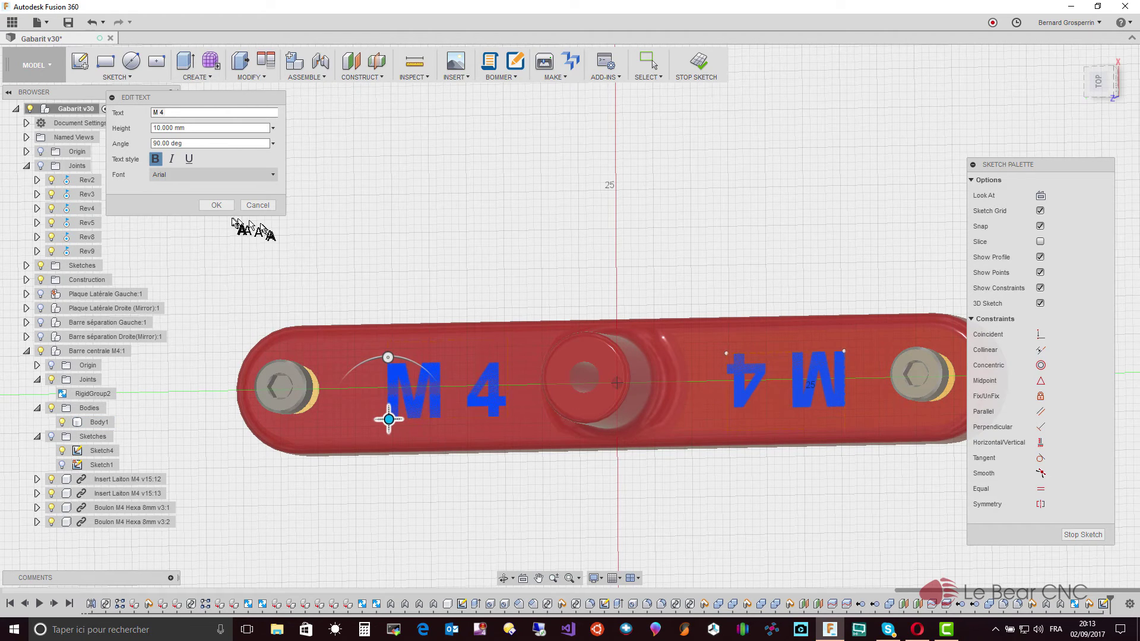
{"action": "left_click", "coordinate": [216, 205]}
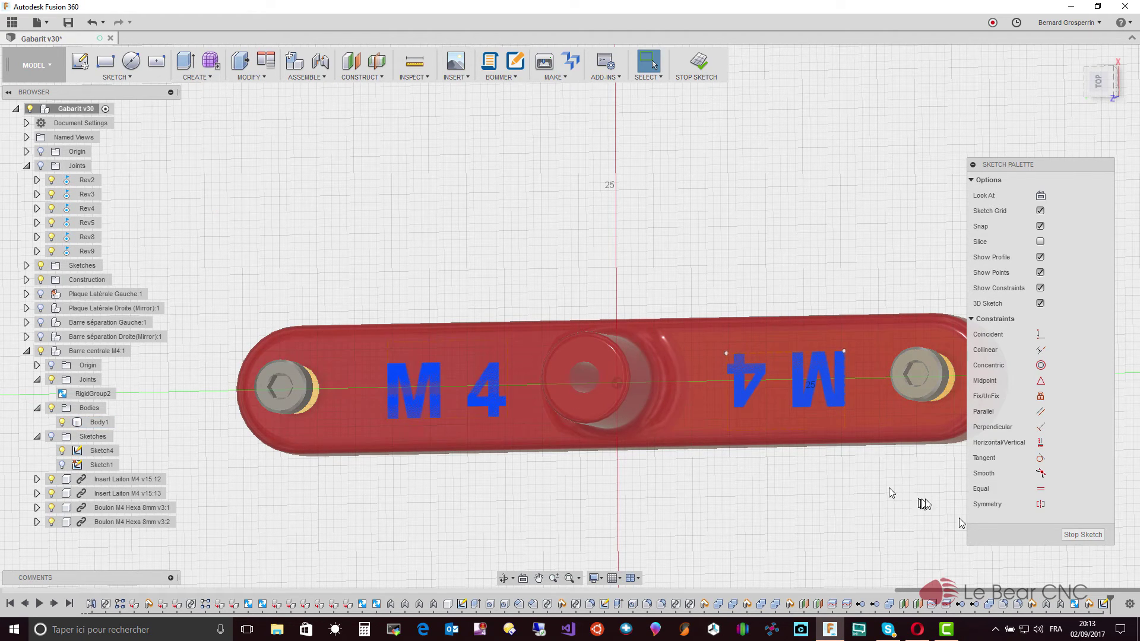
{"action": "left_click", "coordinate": [1082, 536]}
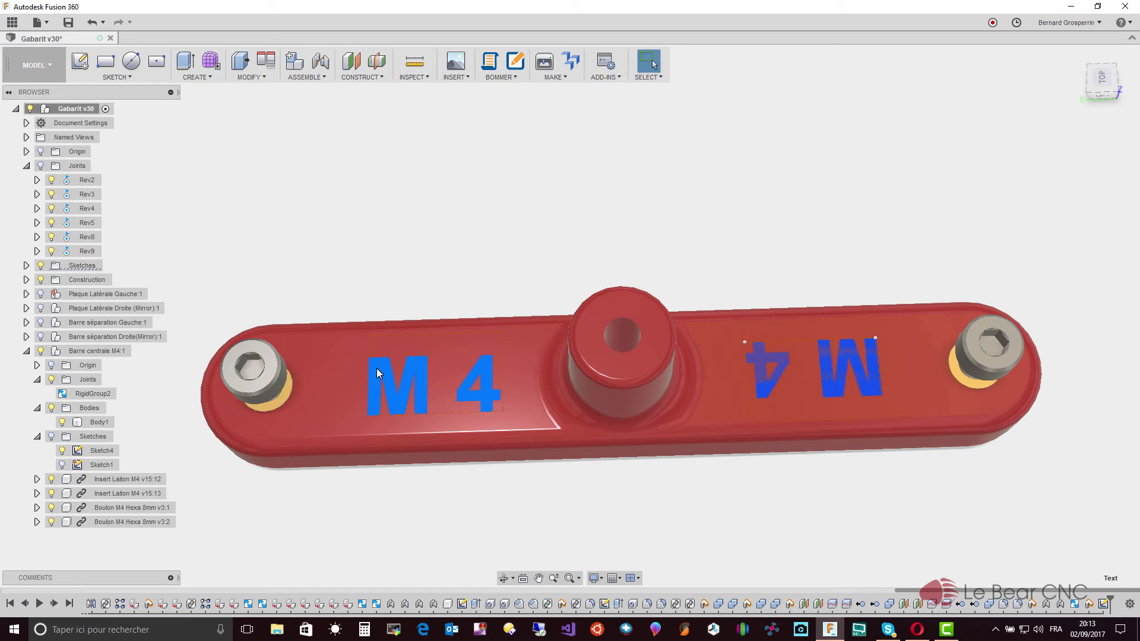
Press Pull both 'M 4' text profiles 1.2 mm upward as a Join onto the bar
{"action": "right_click", "coordinate": [767, 387]}
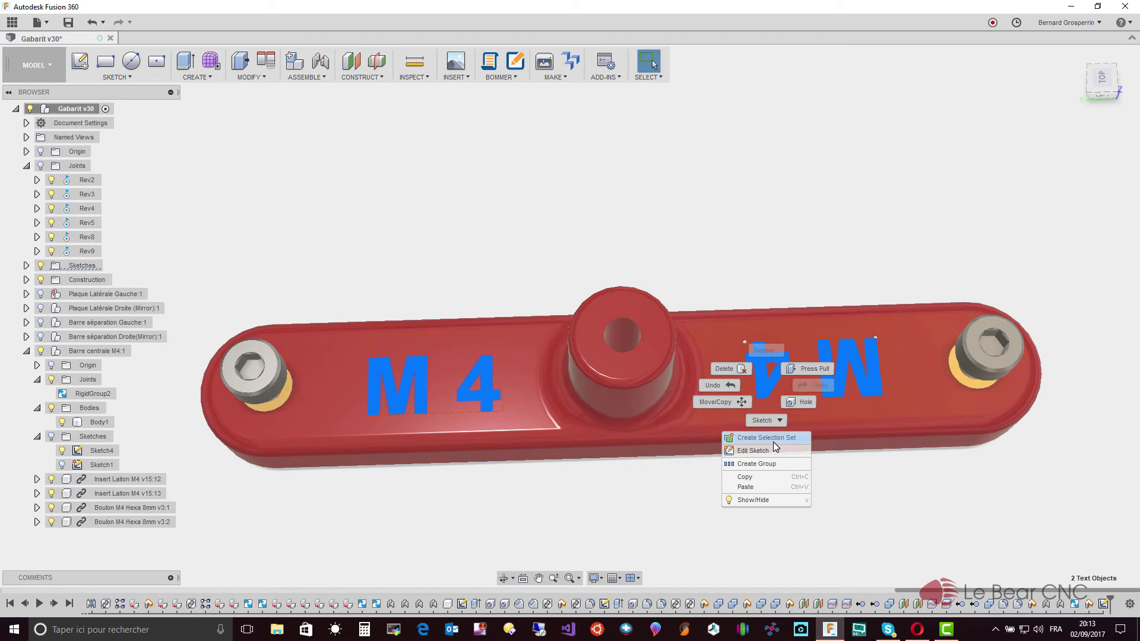
{"action": "left_click", "coordinate": [814, 369]}
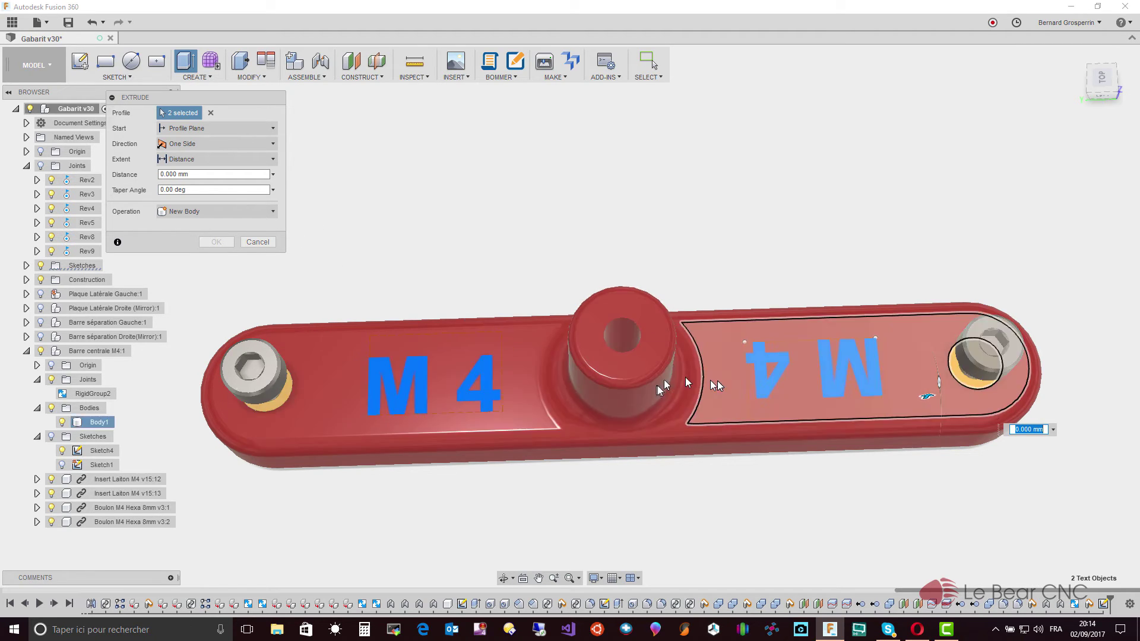
{"action": "middle_click_drag", "start_coordinate": [807, 418], "coordinate": [911, 398], "text": "shift"}
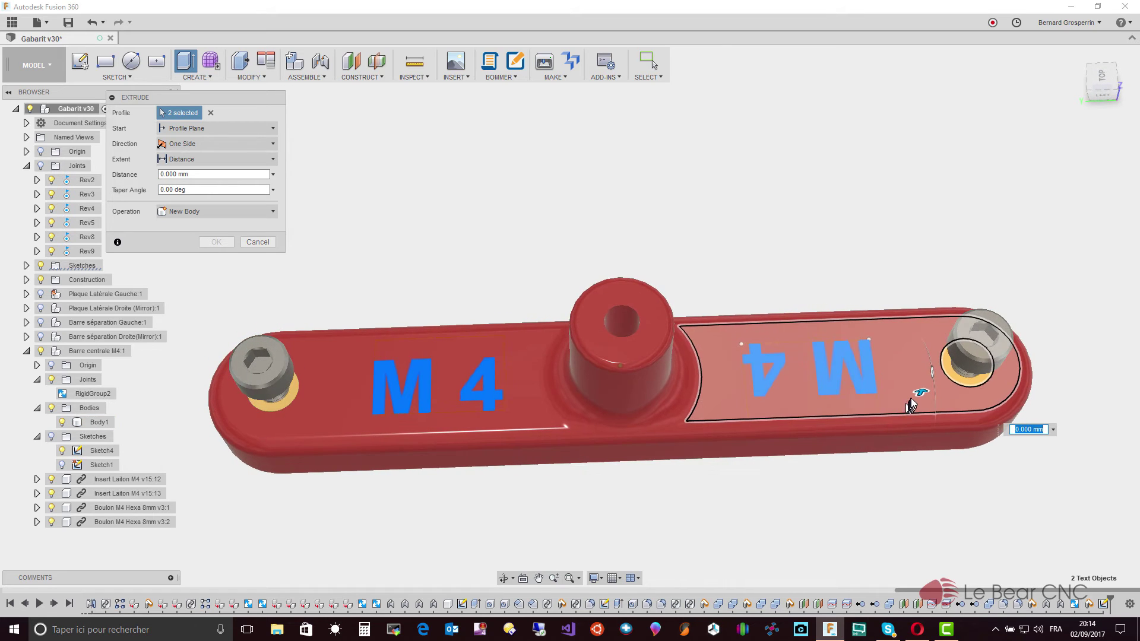
{"action": "left_click_drag", "start_coordinate": [921, 393], "coordinate": [926, 386]}
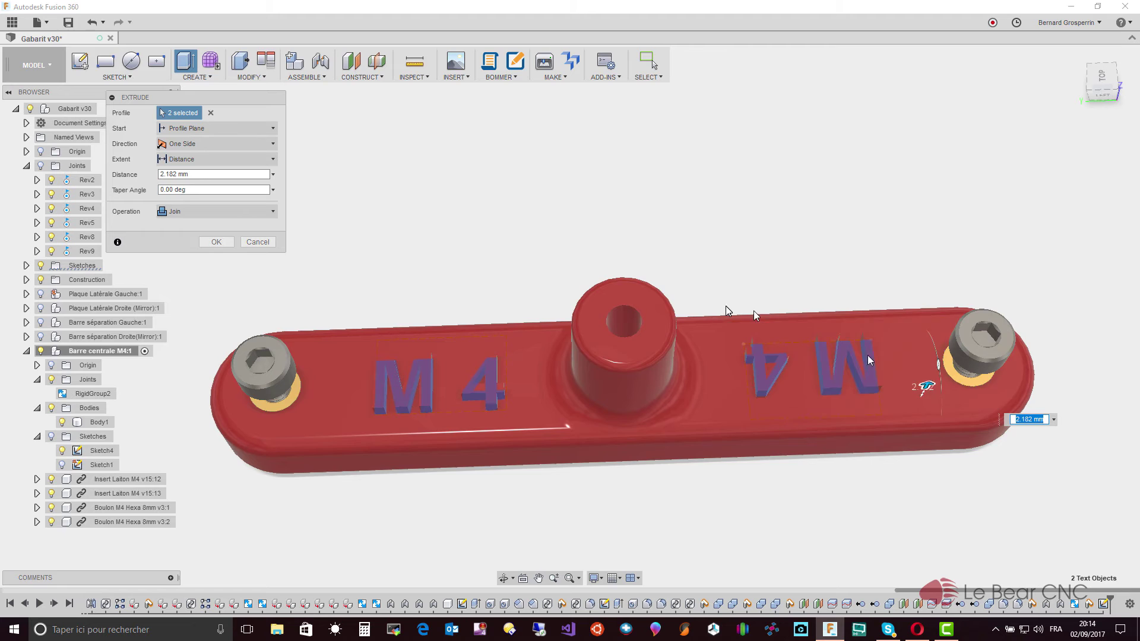
{"action": "middle_click_drag", "start_coordinate": [868, 355], "coordinate": [433, 209], "text": "shift"}
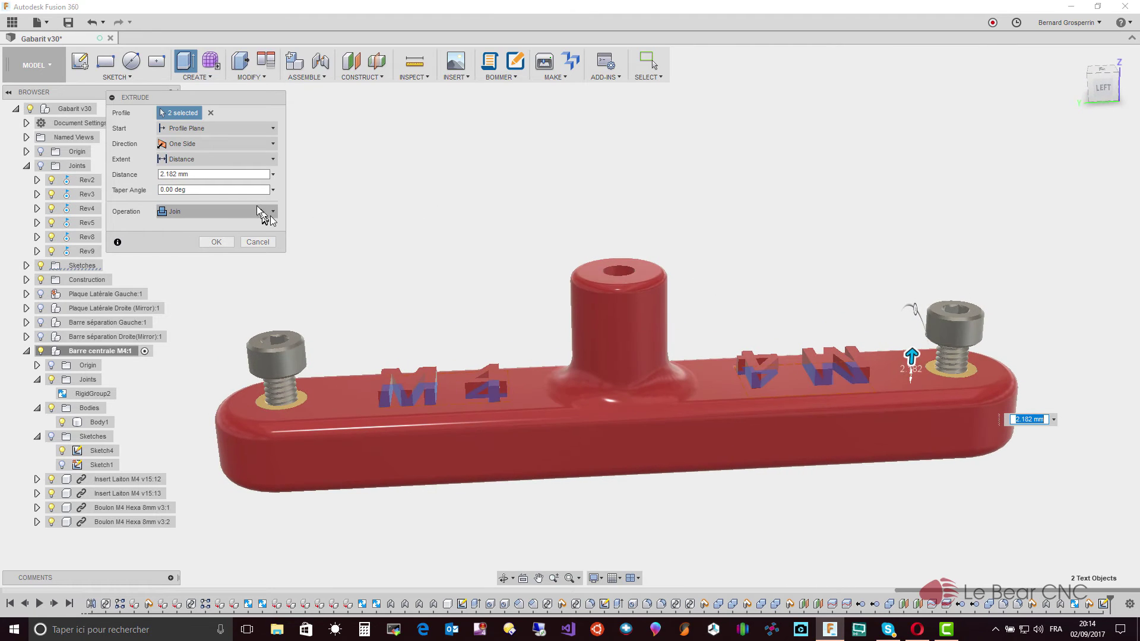
{"action": "left_click", "coordinate": [179, 174]}
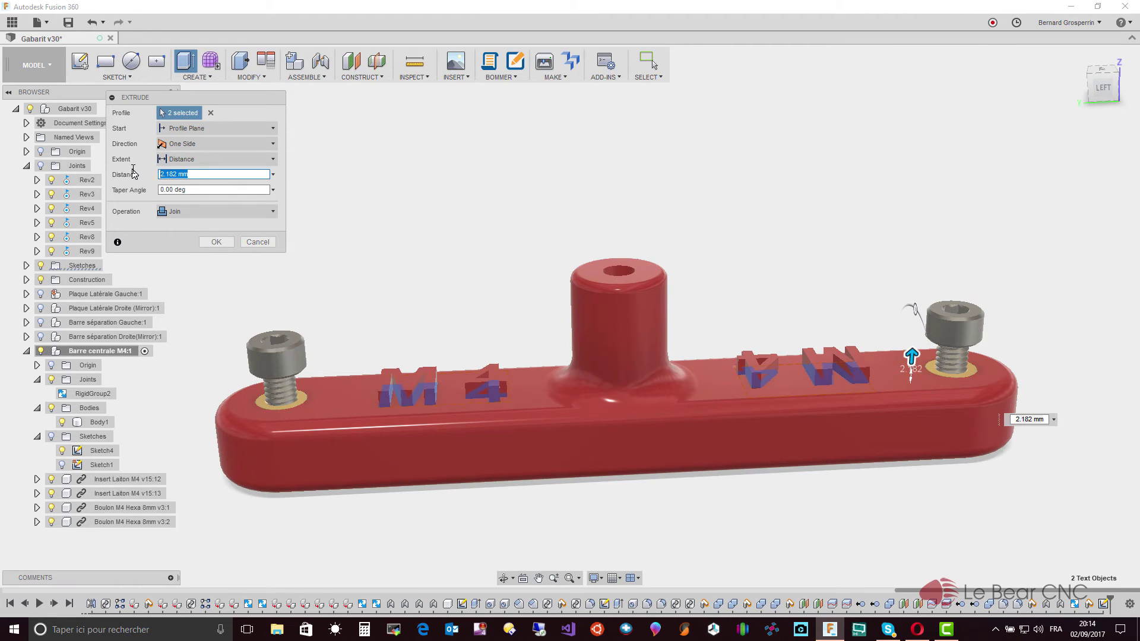
{"action": "type", "text": "15"}
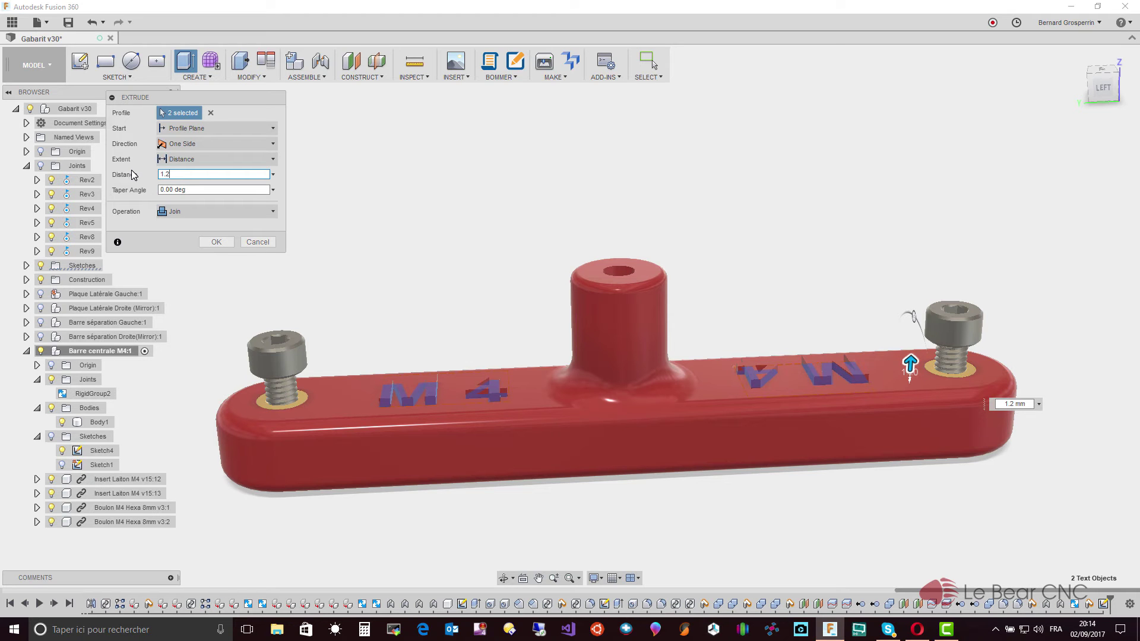
{"action": "mouse_move", "coordinate": [911, 318]}
{"action": "middle_mouse_down", "text": "shift"}
{"action": "mouse_move", "coordinate": [882, 300]}
{"action": "mouse_move", "coordinate": [901, 367]}
{"action": "middle_mouse_up", "text": "shift"}
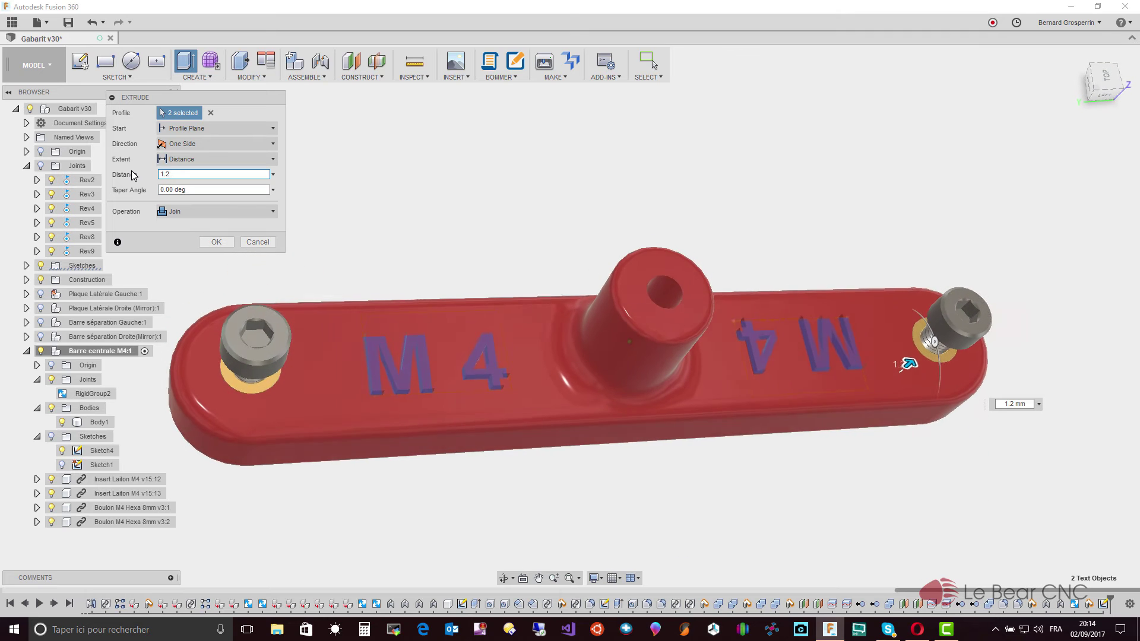
{"action": "left_click", "coordinate": [215, 243]}
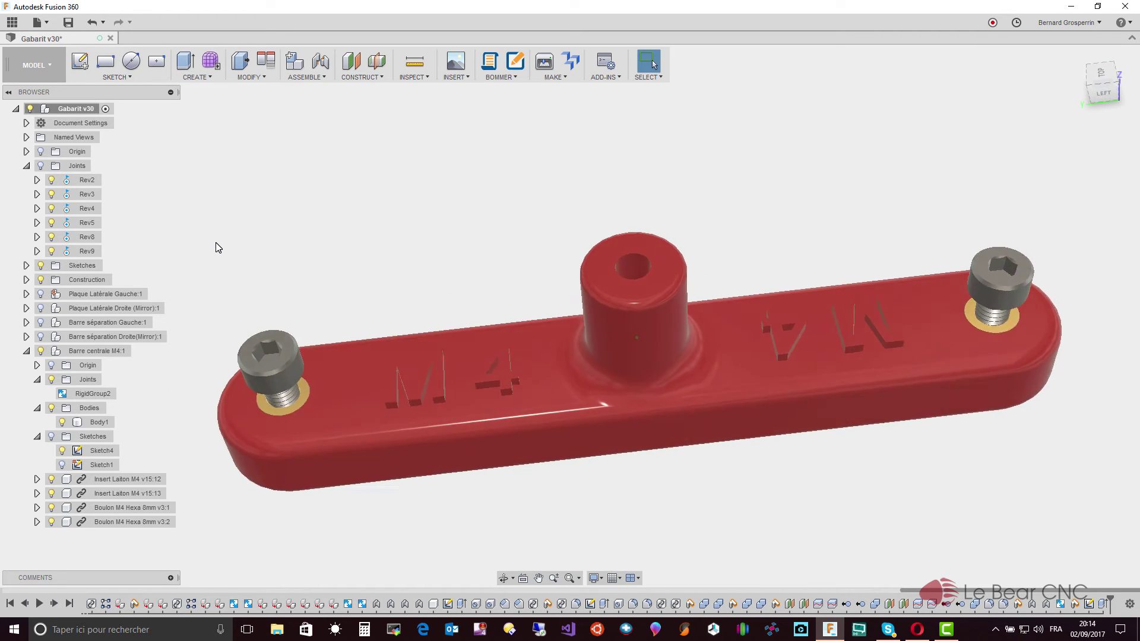
{"action": "mouse_move", "coordinate": [215, 243]}
{"action": "middle_mouse_down", "text": "shift"}
{"action": "mouse_move", "coordinate": [416, 336]}
{"action": "mouse_move", "coordinate": [487, 322]}
{"action": "middle_mouse_up", "text": "shift"}
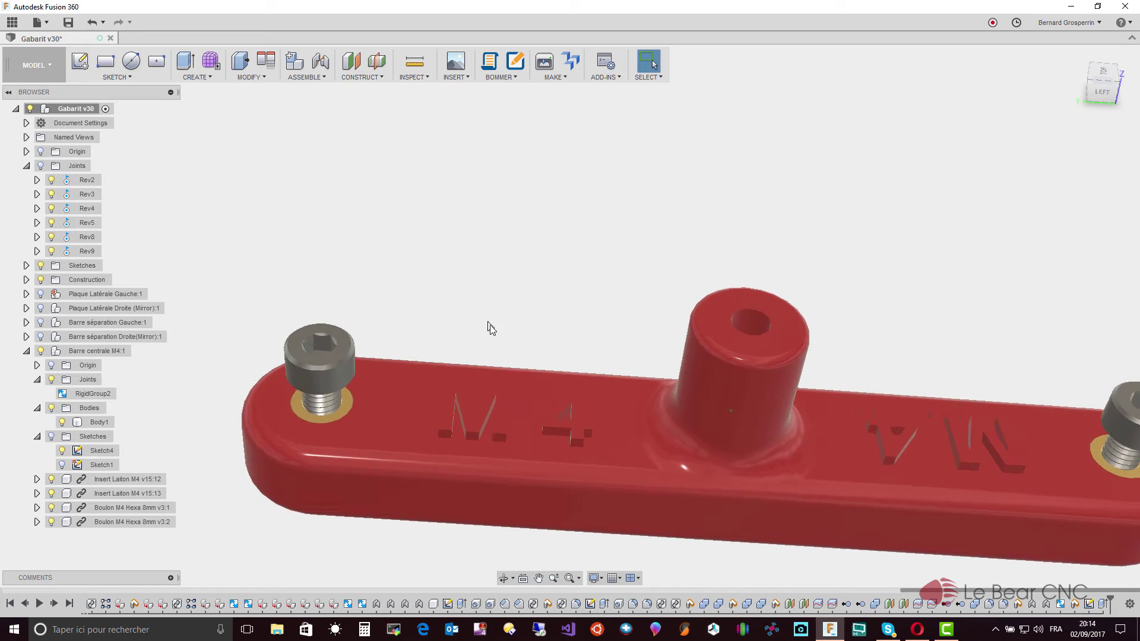
{"action": "scroll", "coordinate": [491, 328], "scroll_direction": "down", "scroll_amount": 3}
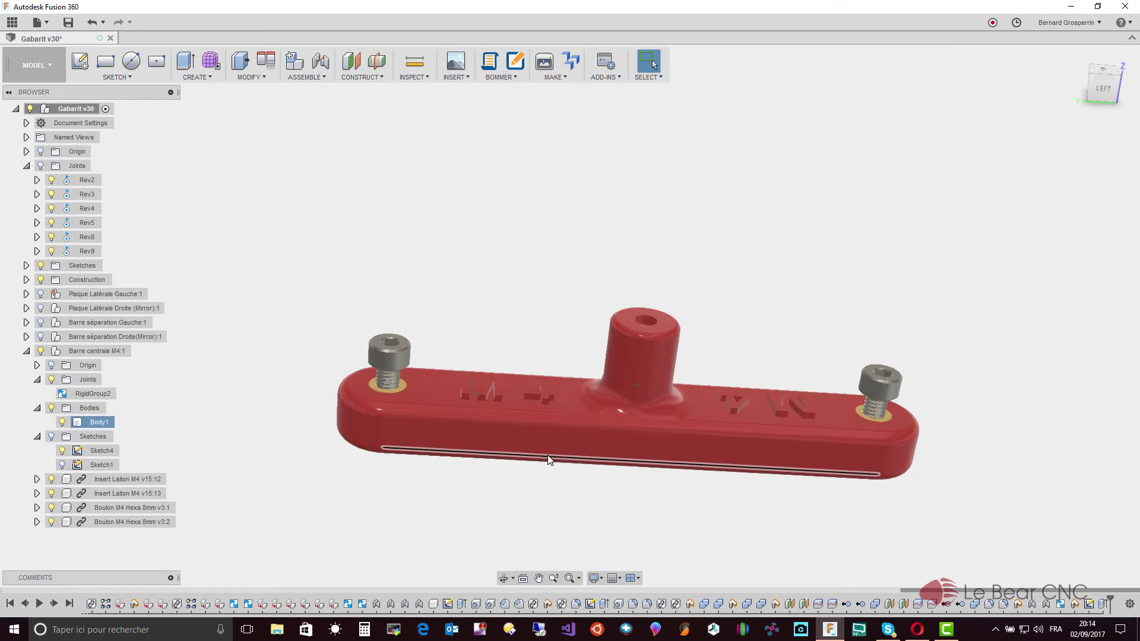
{"action": "scroll", "coordinate": [549, 459], "scroll_direction": "down", "scroll_amount": 1}
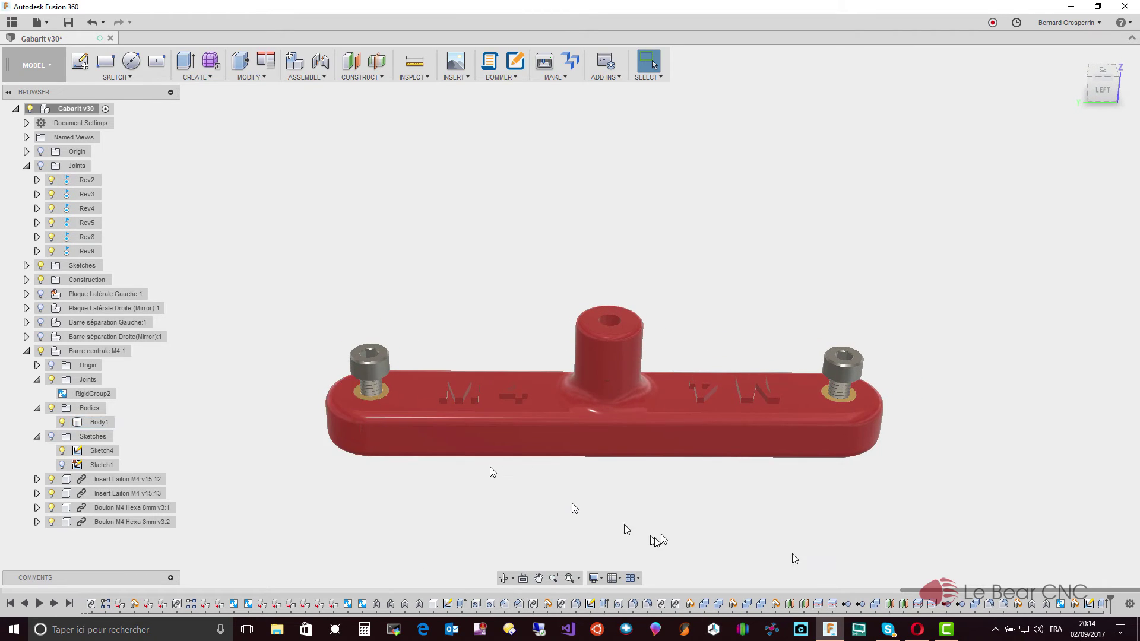
Edit the 'M 4' text sketch again from its timeline entry
{"action": "right_click", "coordinate": [1090, 610]}
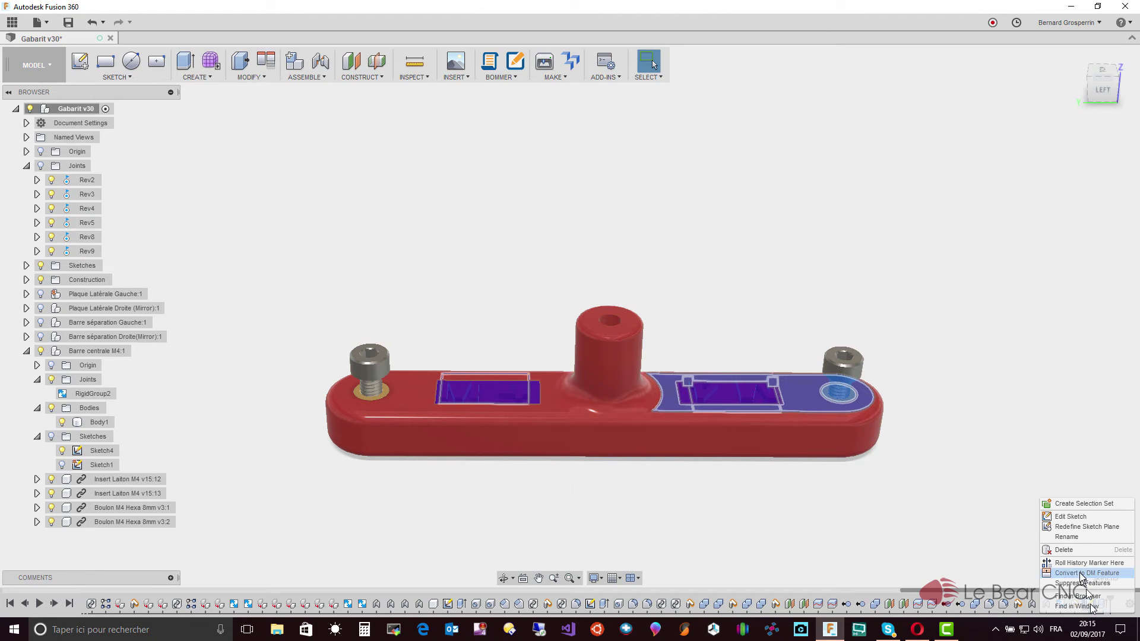
{"action": "left_click", "coordinate": [1067, 518]}
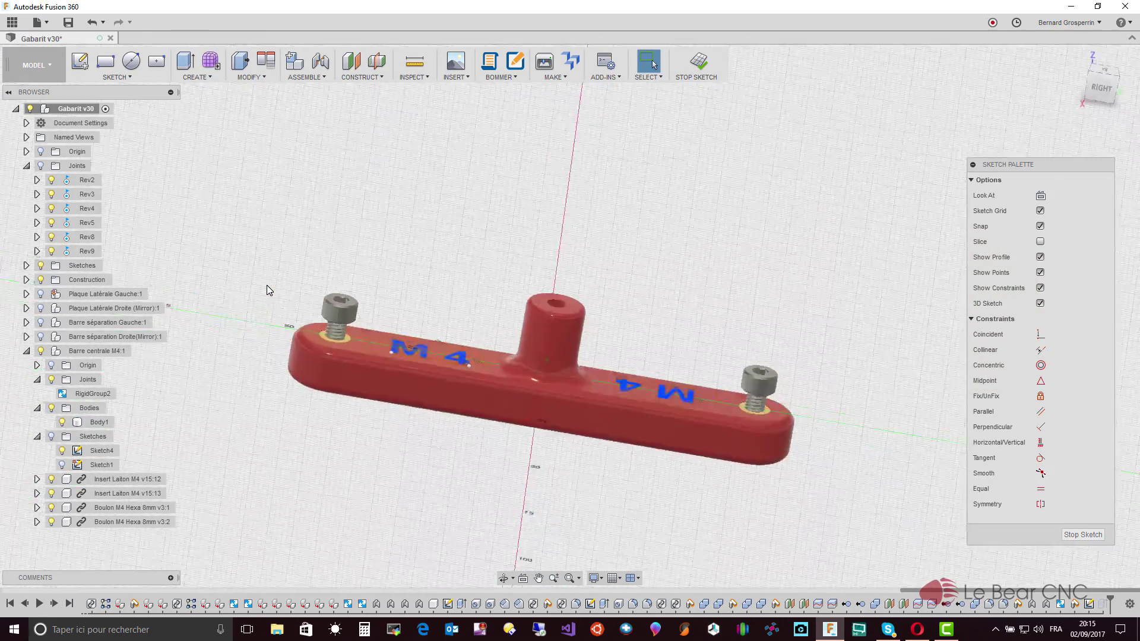
Project the red bar body's outline into the sketch using the Bodies filter
{"action": "left_click", "coordinate": [123, 77]}
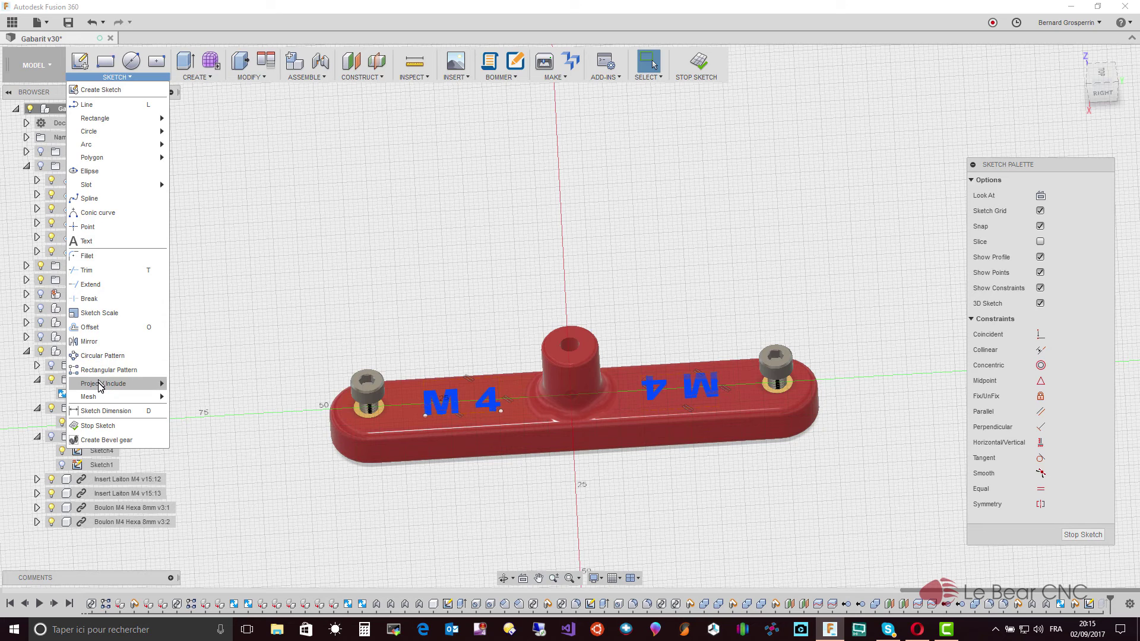
{"action": "mouse_move", "coordinate": [103, 383]}
{"action": "left_click", "coordinate": [214, 388]}
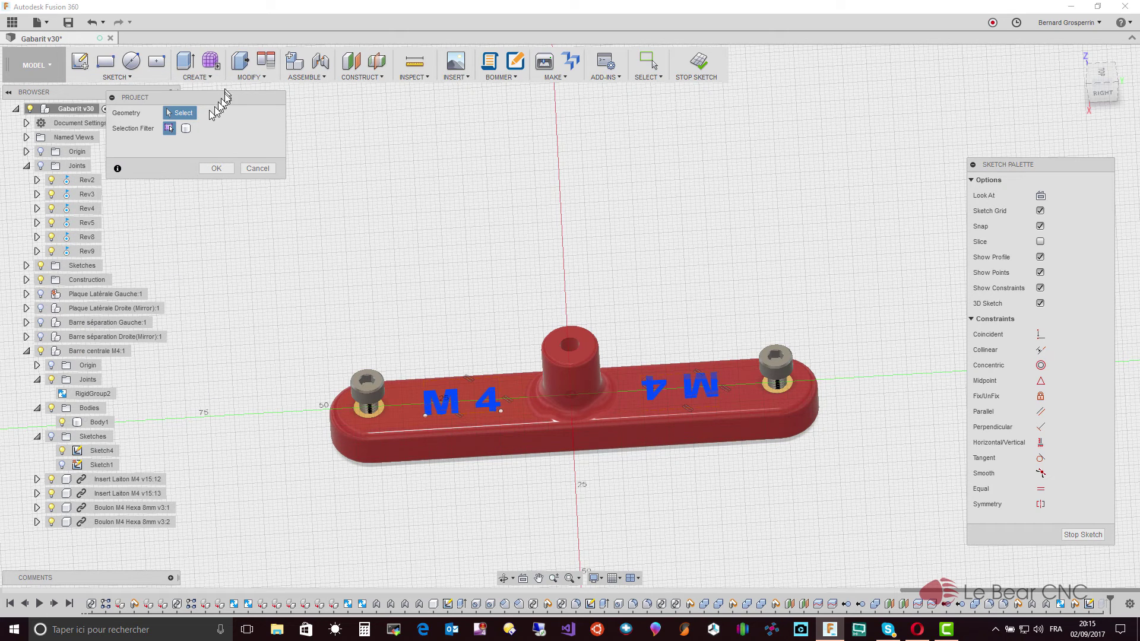
{"action": "left_click", "coordinate": [186, 128]}
{"action": "left_click", "coordinate": [426, 456]}
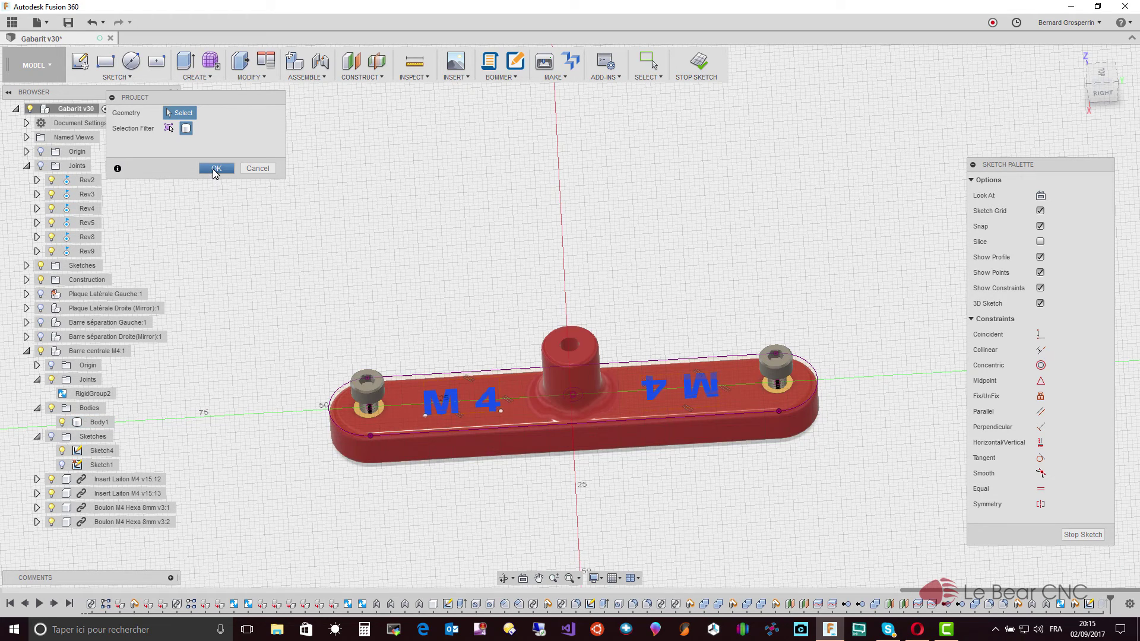
{"action": "left_click", "coordinate": [215, 170]}
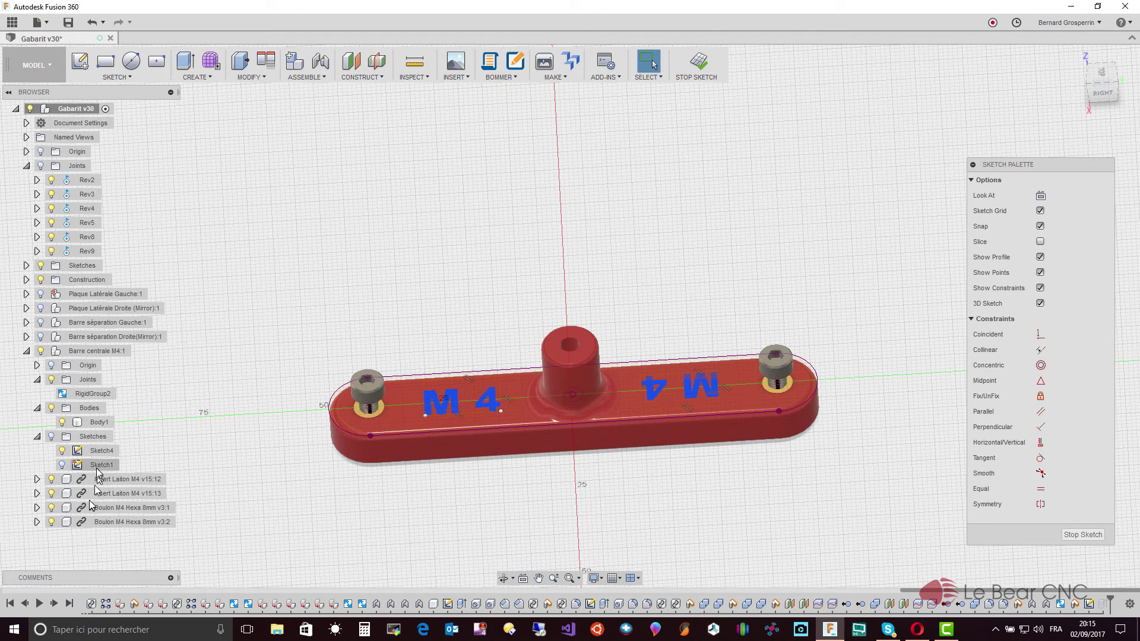
Hide Body1 and switch to the TOP view
{"action": "left_click", "coordinate": [61, 422]}
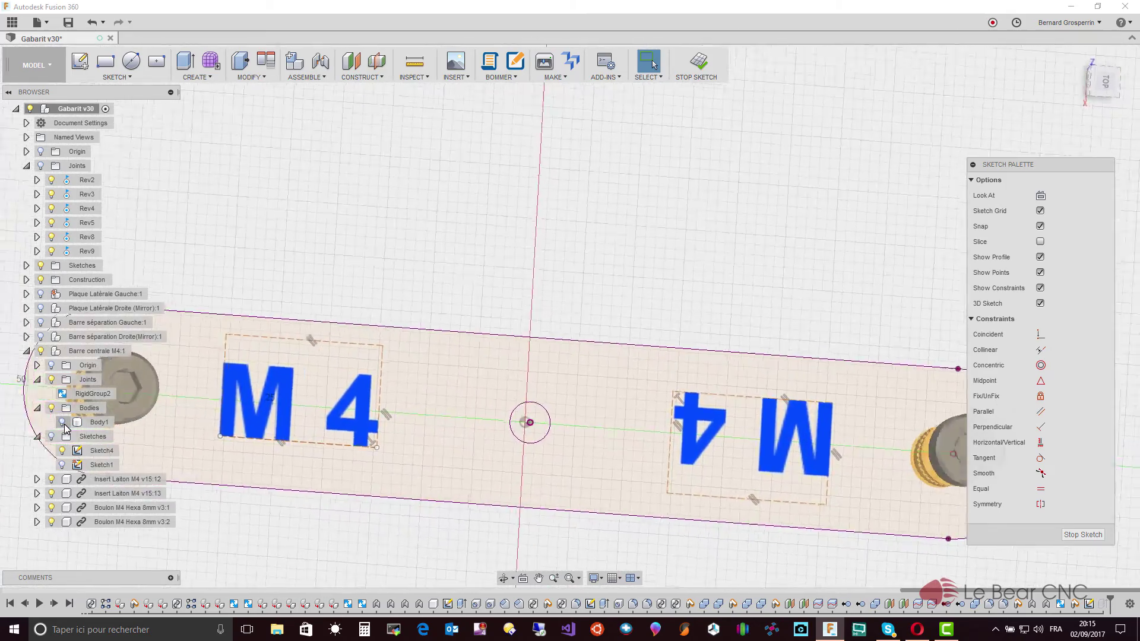
{"action": "mouse_move", "coordinate": [394, 521]}
{"action": "middle_mouse_down", "text": "shift"}
{"action": "mouse_move", "coordinate": [598, 529]}
{"action": "mouse_move", "coordinate": [541, 472]}
{"action": "middle_mouse_up", "text": "shift"}
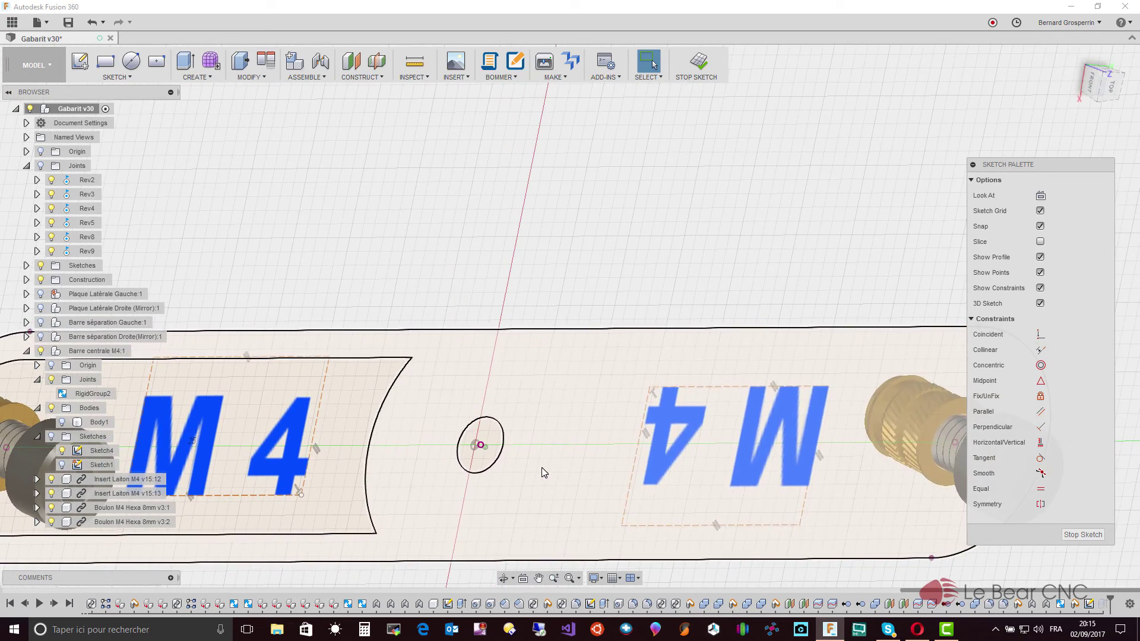
{"action": "left_click", "coordinate": [1109, 92]}
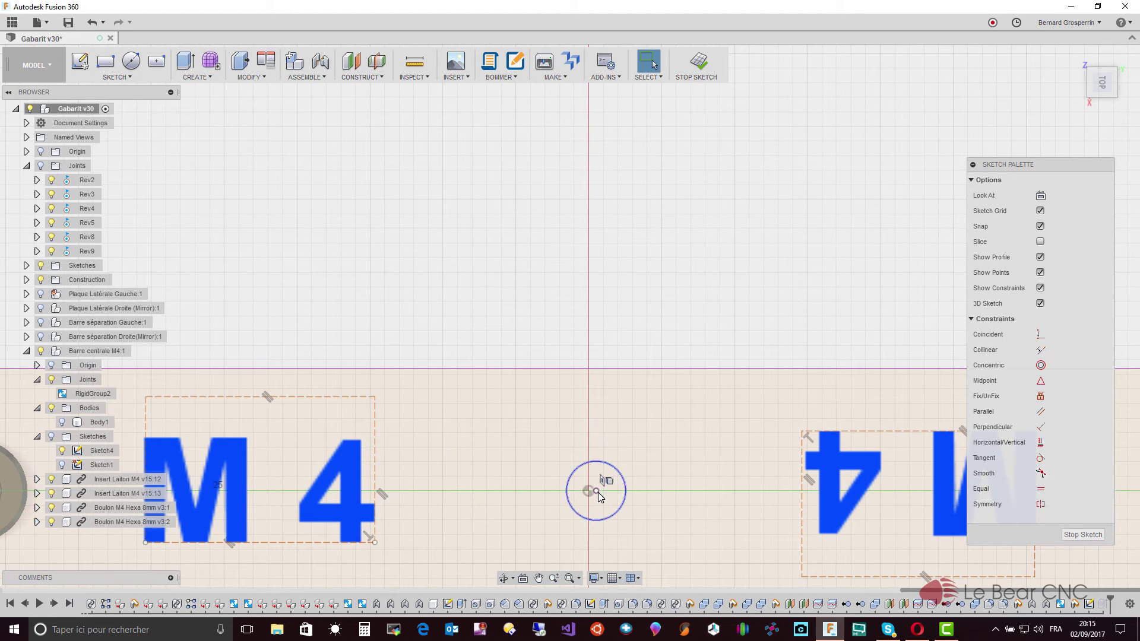
Draw lines from the hub circle centre to the bar's bottom and top edges, and a short one leftward
{"action": "left_click", "coordinate": [139, 70]}
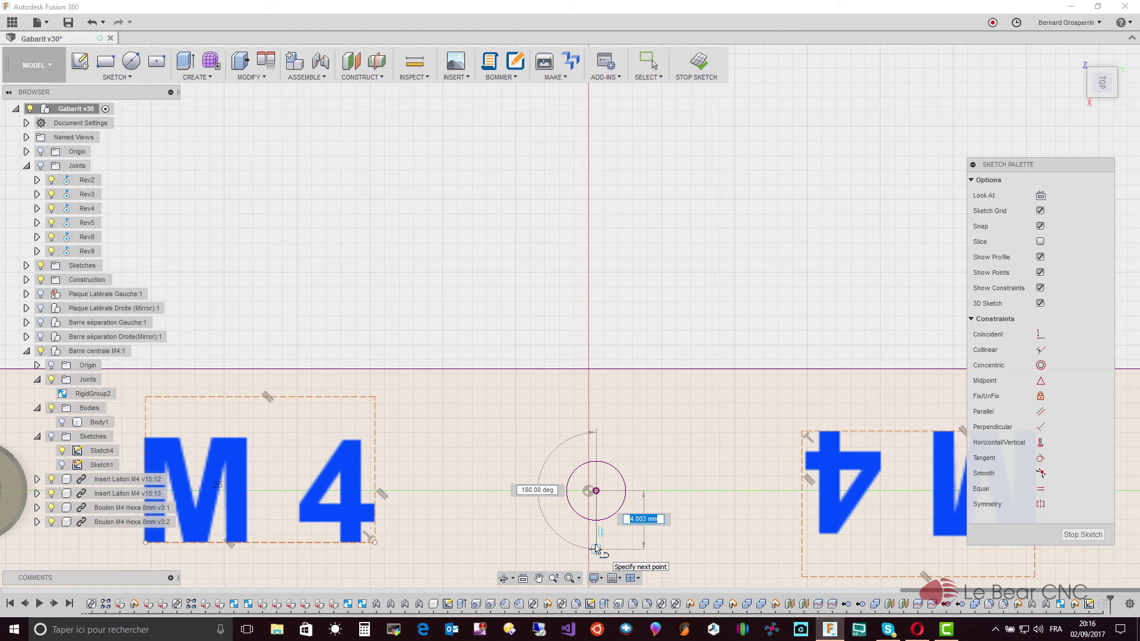
{"action": "middle_click_drag", "start_coordinate": [597, 549], "coordinate": [593, 554], "text": "shift"}
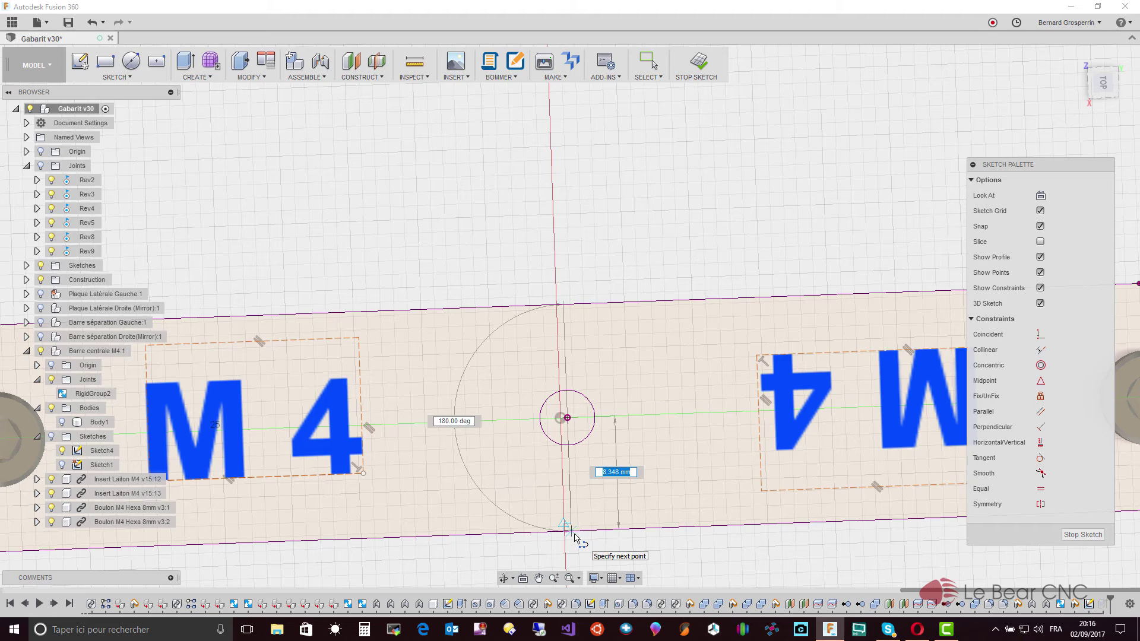
{"action": "double_click", "coordinate": [574, 537]}
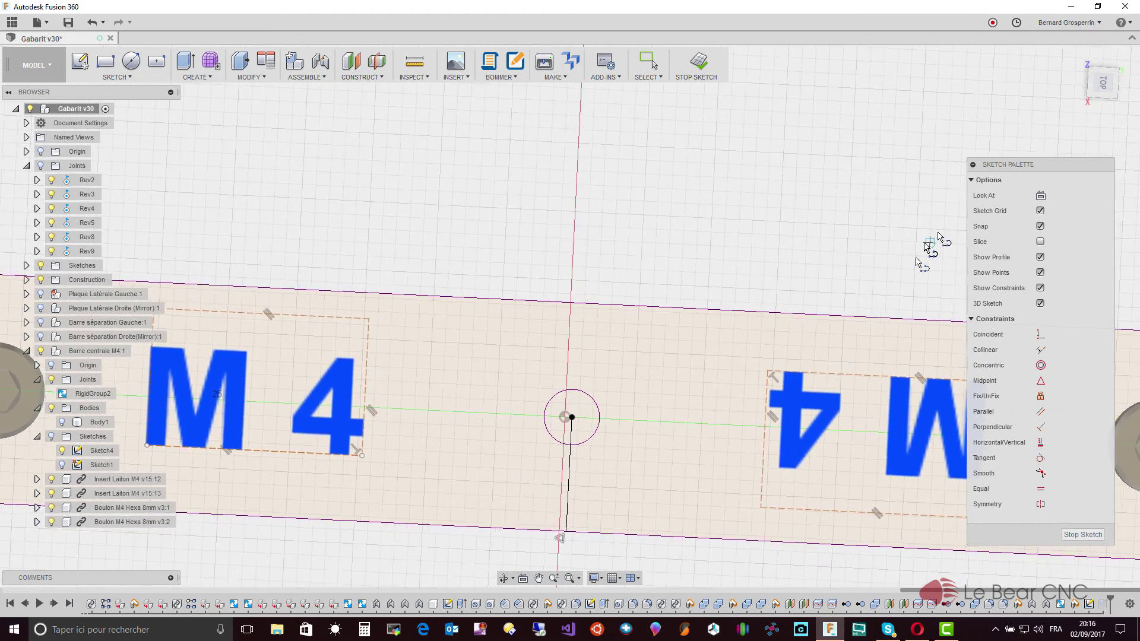
{"action": "middle_click_drag", "start_coordinate": [898, 292], "coordinate": [571, 417], "text": "shift"}
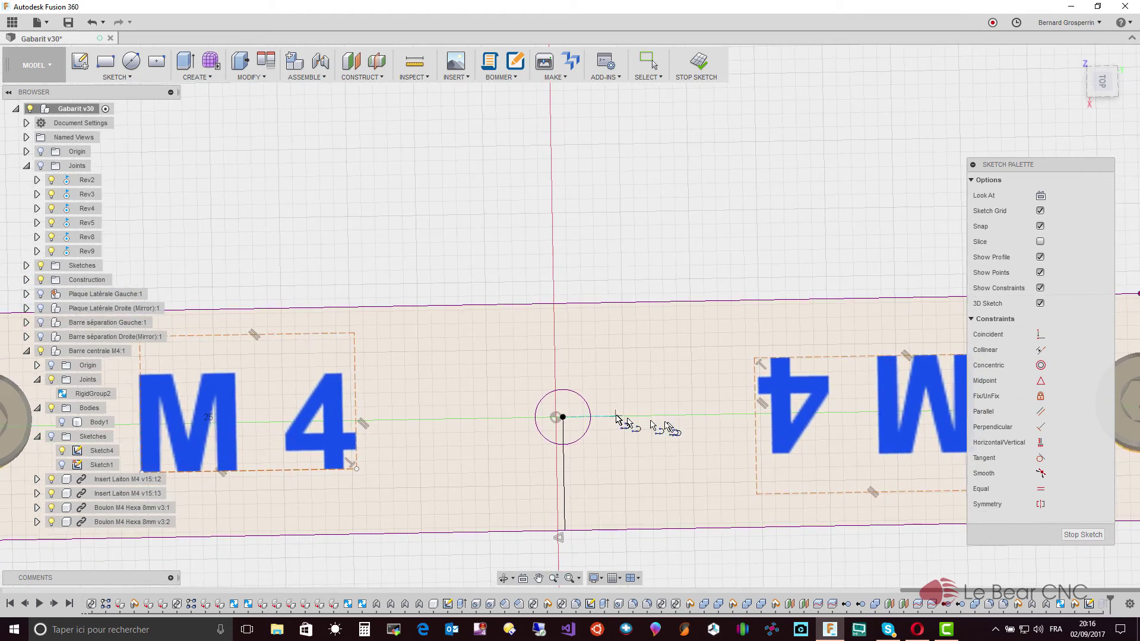
{"action": "left_click", "coordinate": [563, 417]}
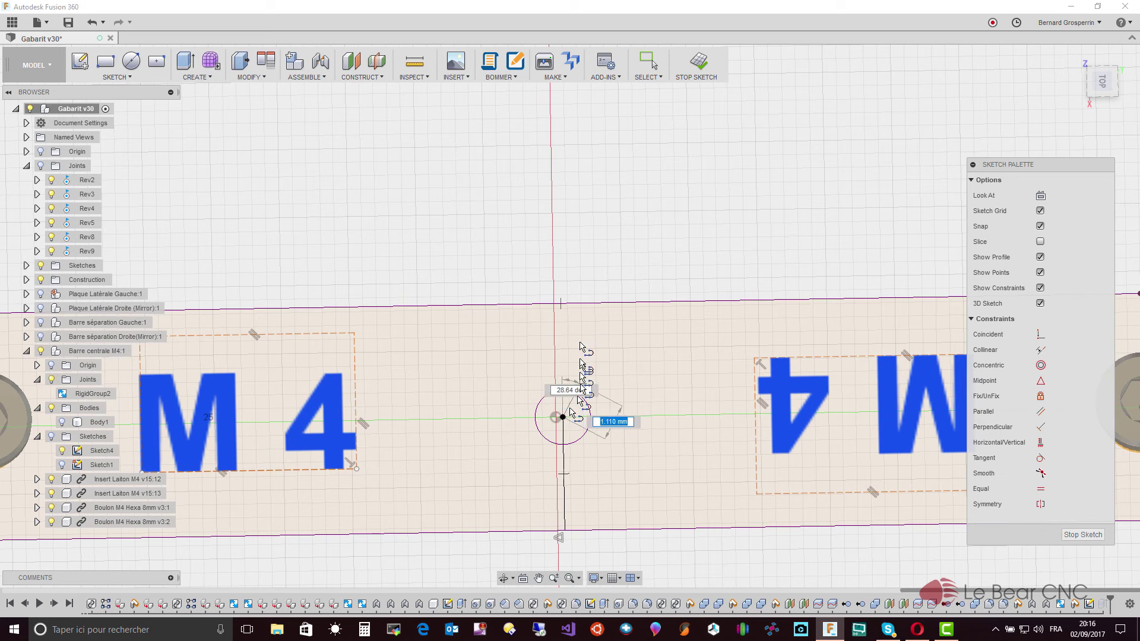
{"action": "double_click", "coordinate": [562, 308]}
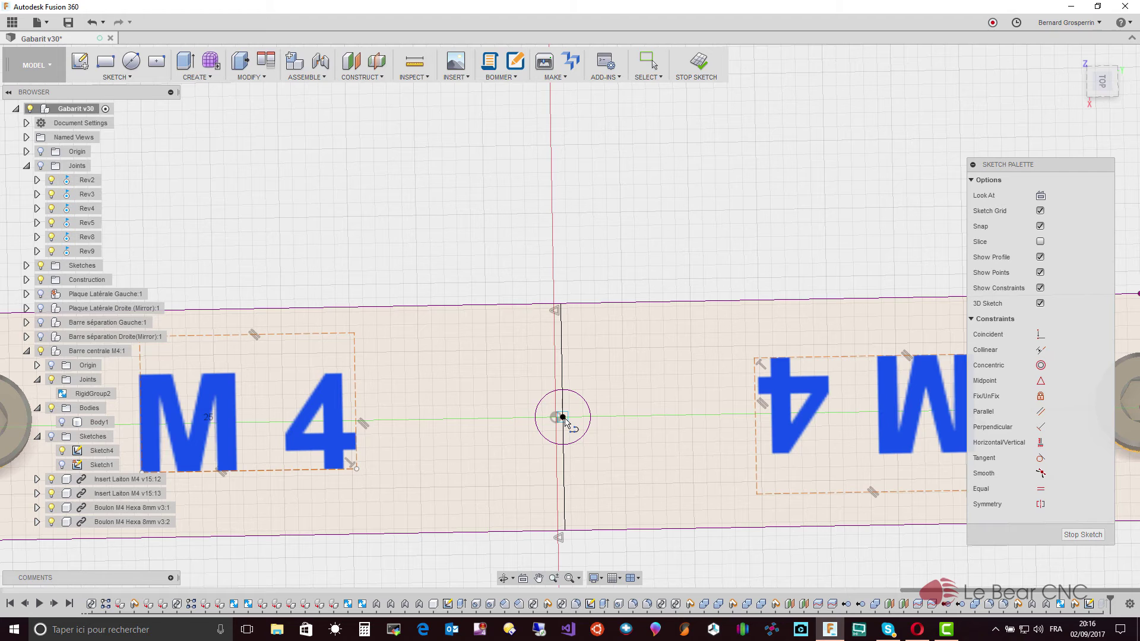
{"action": "left_click", "coordinate": [561, 417]}
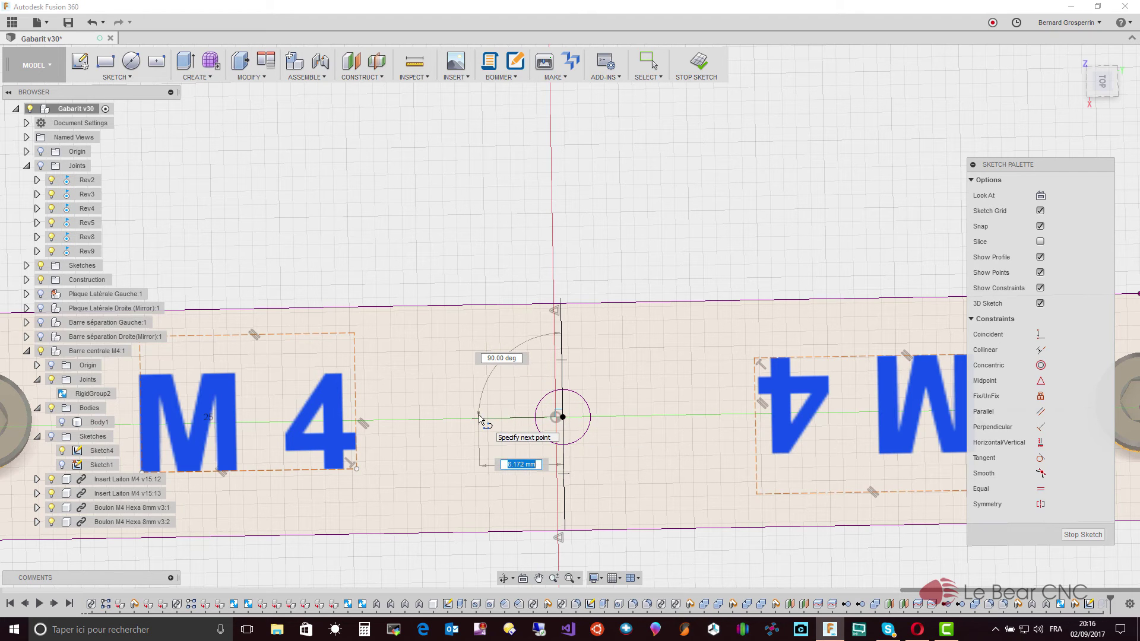
{"action": "double_click", "coordinate": [479, 418]}
{"action": "key", "text": "Escape"}
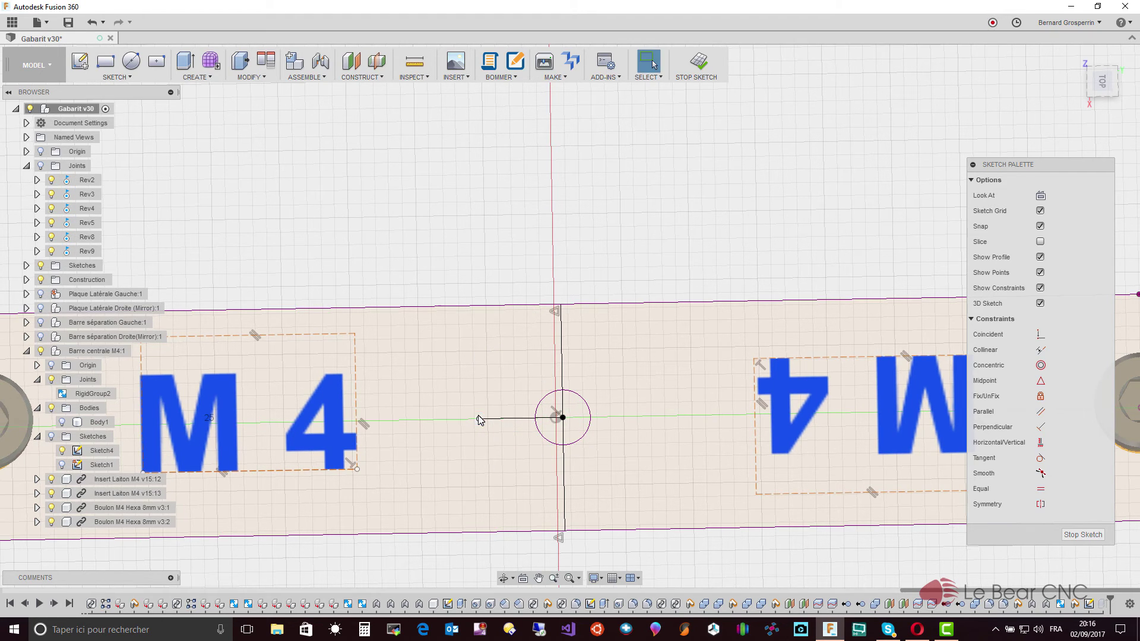
Make the three lines construction and constrain both verticals perpendicular to the bar edges
{"action": "left_click", "coordinate": [495, 419]}
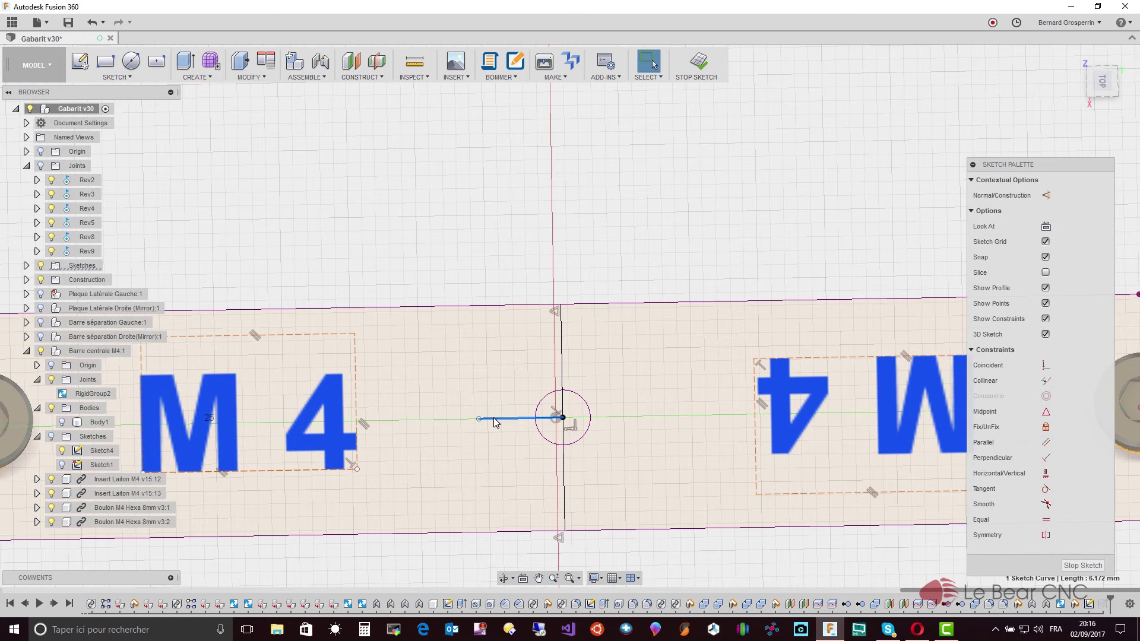
{"action": "left_click", "coordinate": [564, 458], "text": "ctrl"}
{"action": "left_click", "coordinate": [565, 369], "text": "ctrl"}
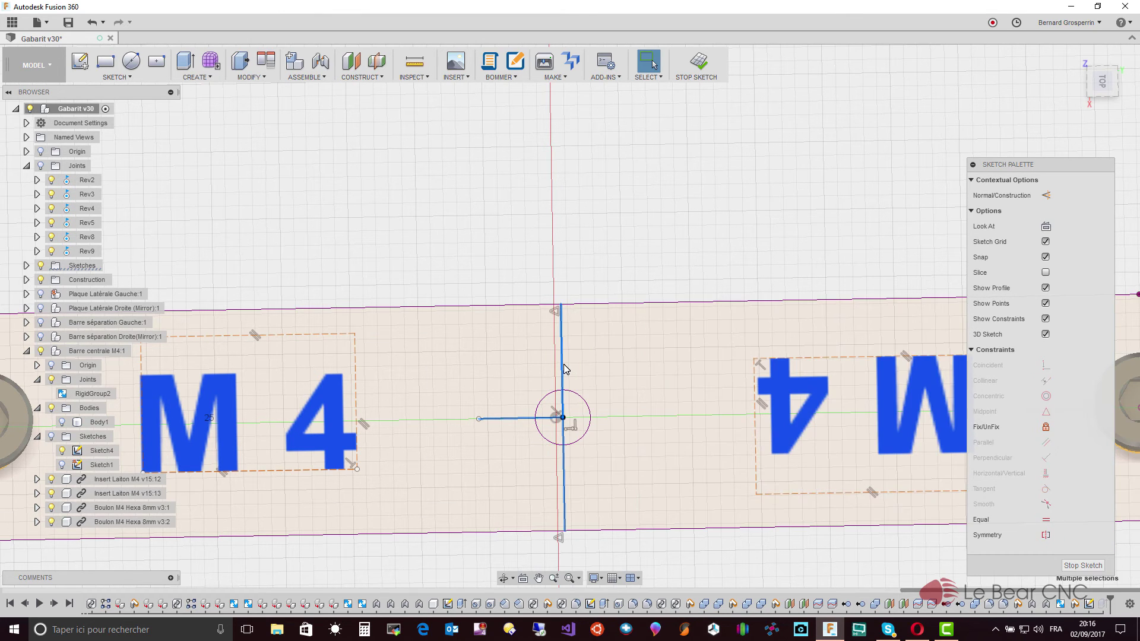
{"action": "key", "text": "x"}
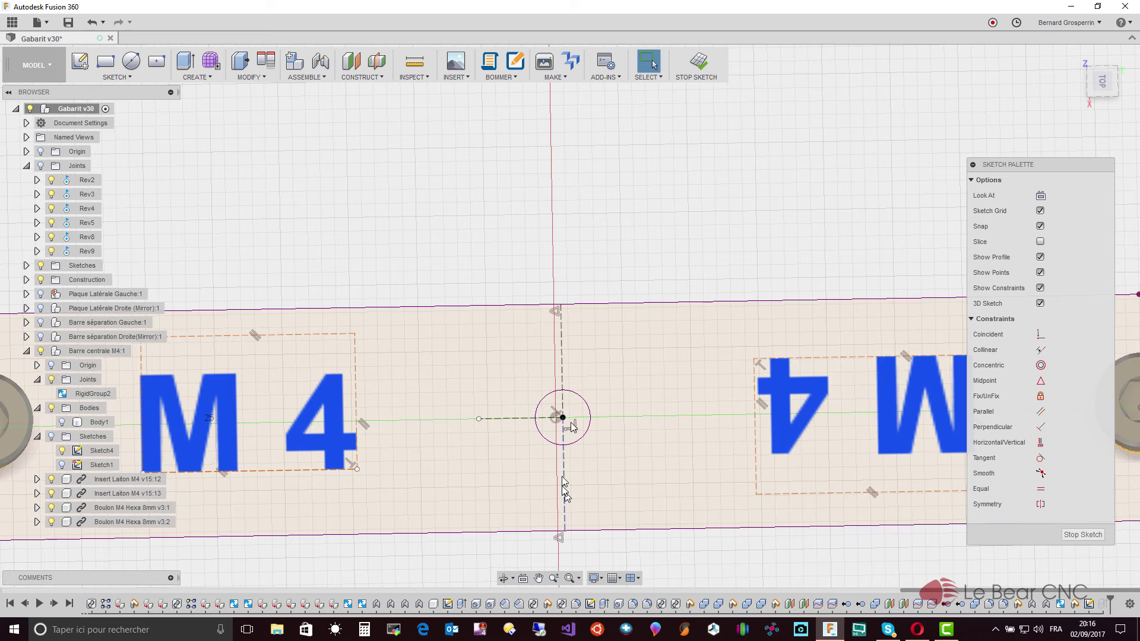
{"action": "left_click", "coordinate": [1041, 428]}
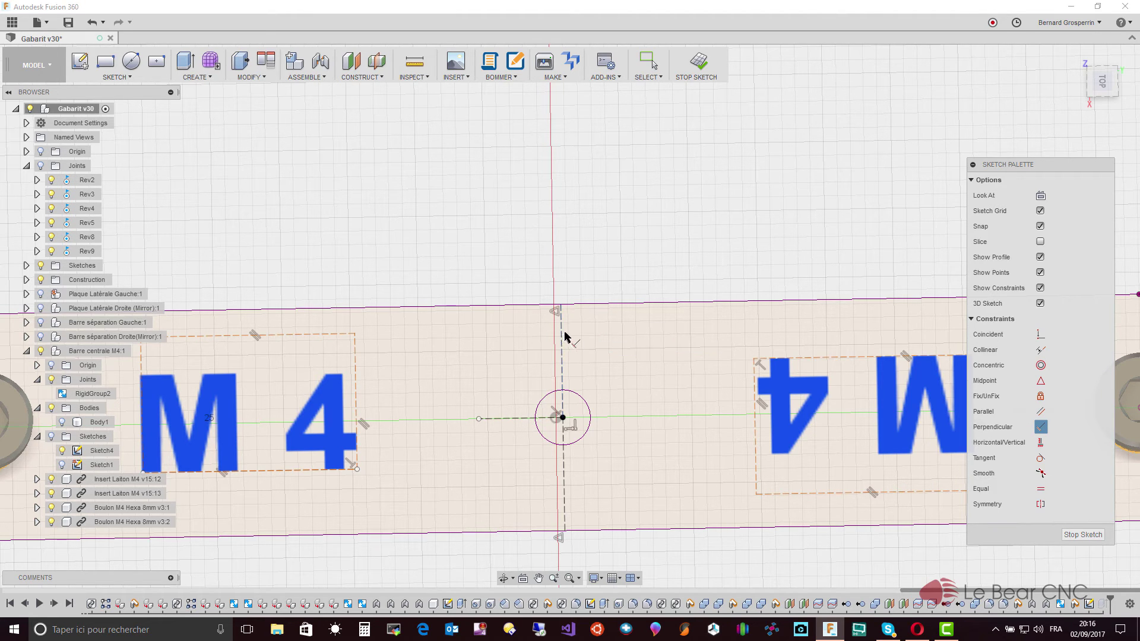
{"action": "left_click", "coordinate": [562, 332]}
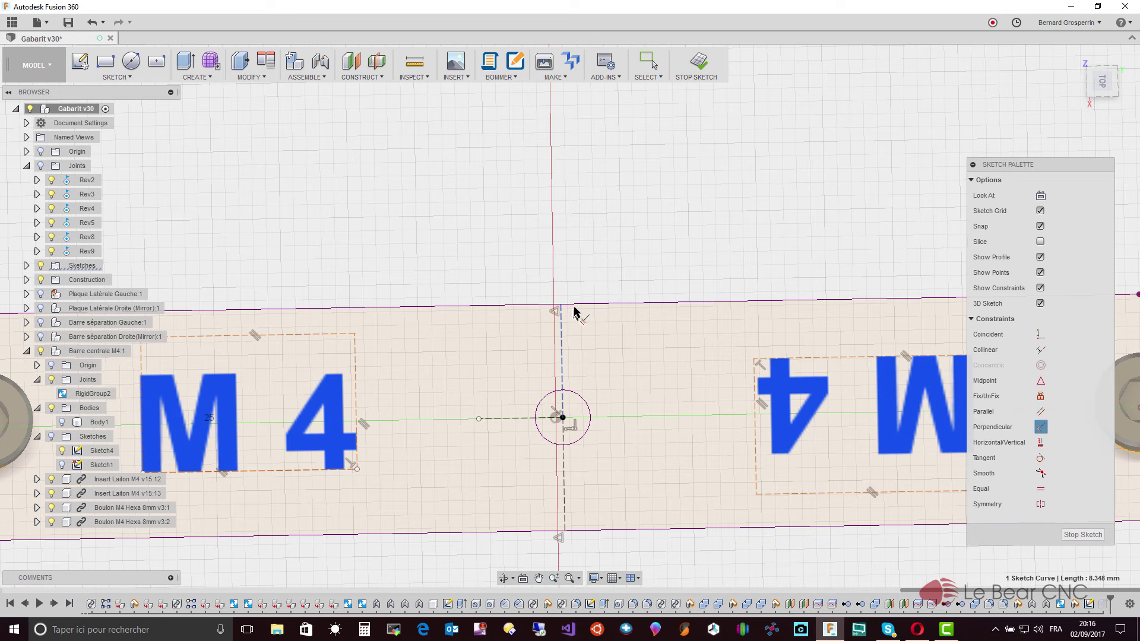
{"action": "left_click", "coordinate": [575, 306]}
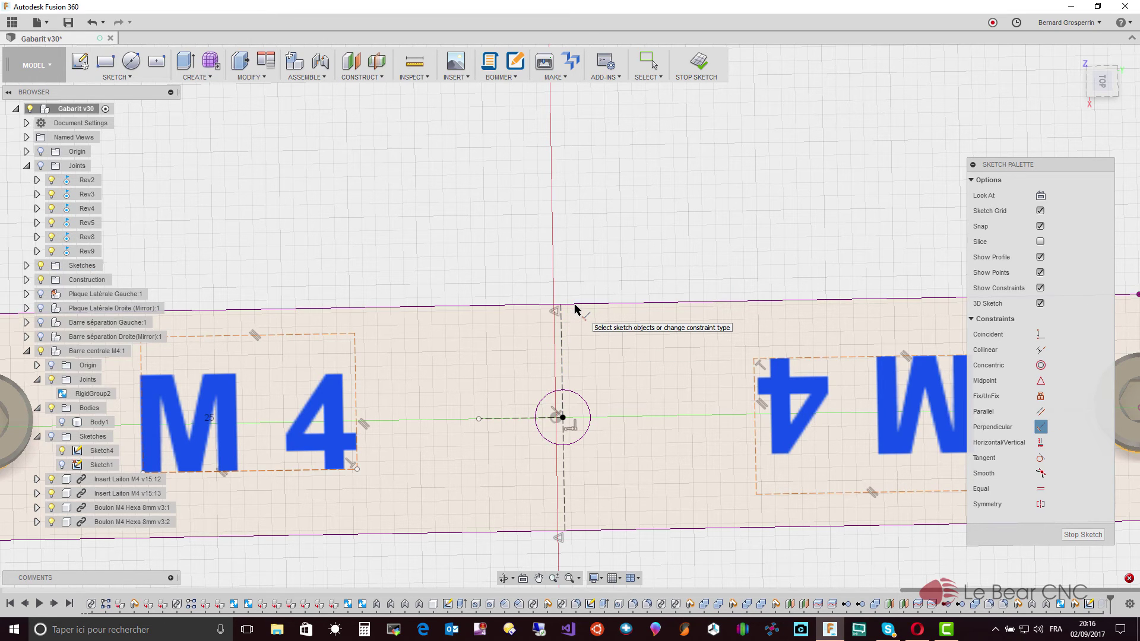
{"action": "left_click", "coordinate": [565, 508]}
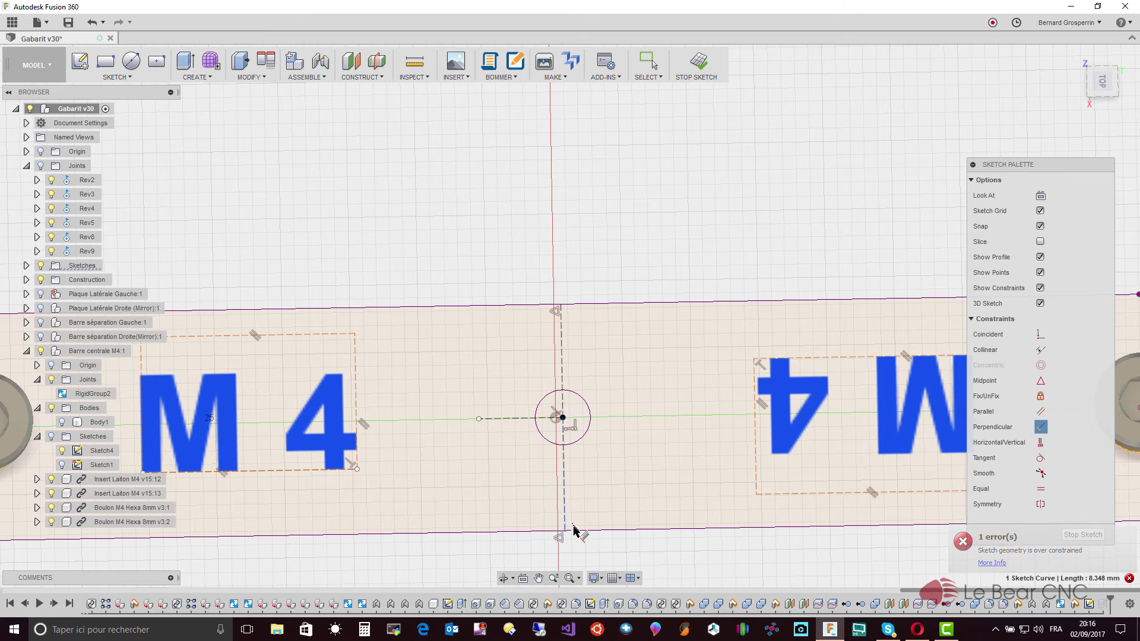
{"action": "left_click", "coordinate": [574, 532]}
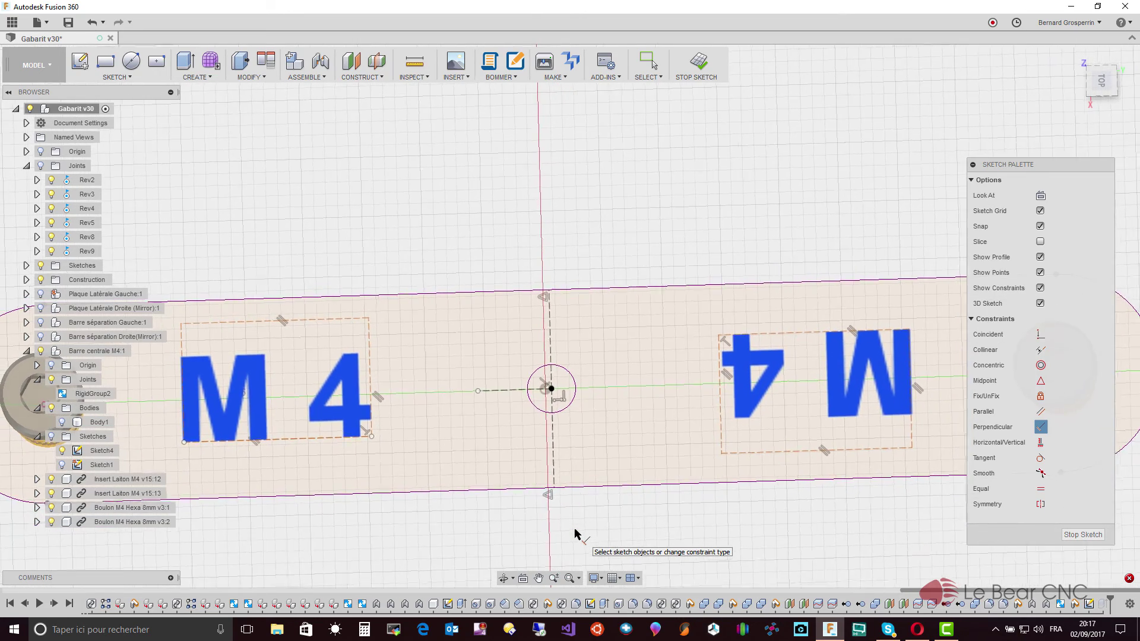
Draw a 0.75 base line from where the centre line meets the bar edge
{"action": "key", "text": "Escape"}
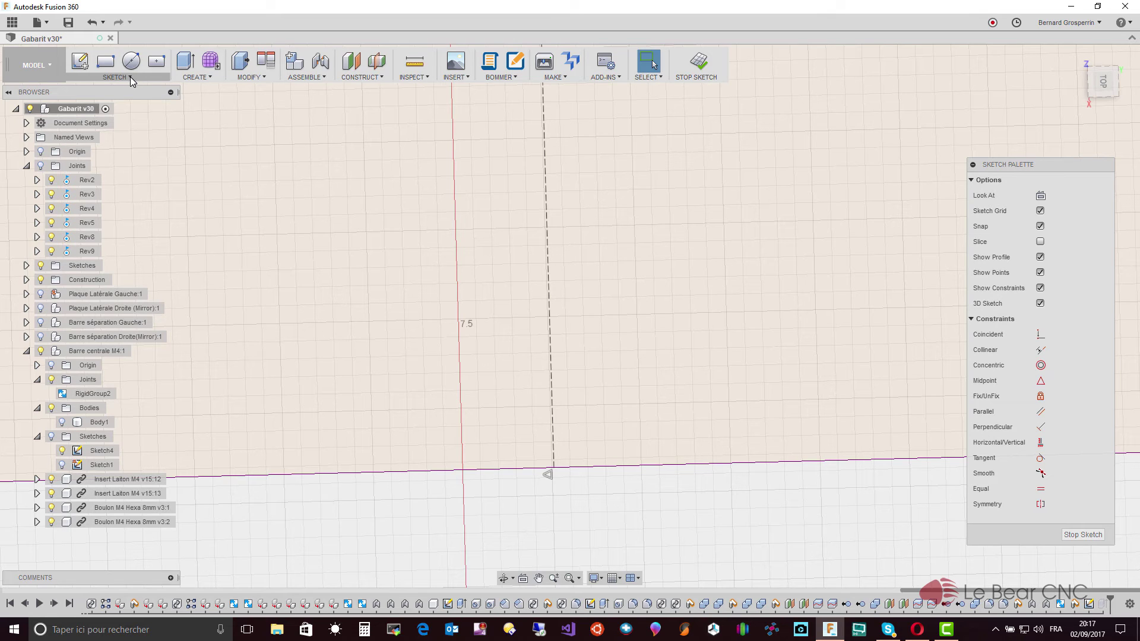
{"action": "key", "text": "l"}
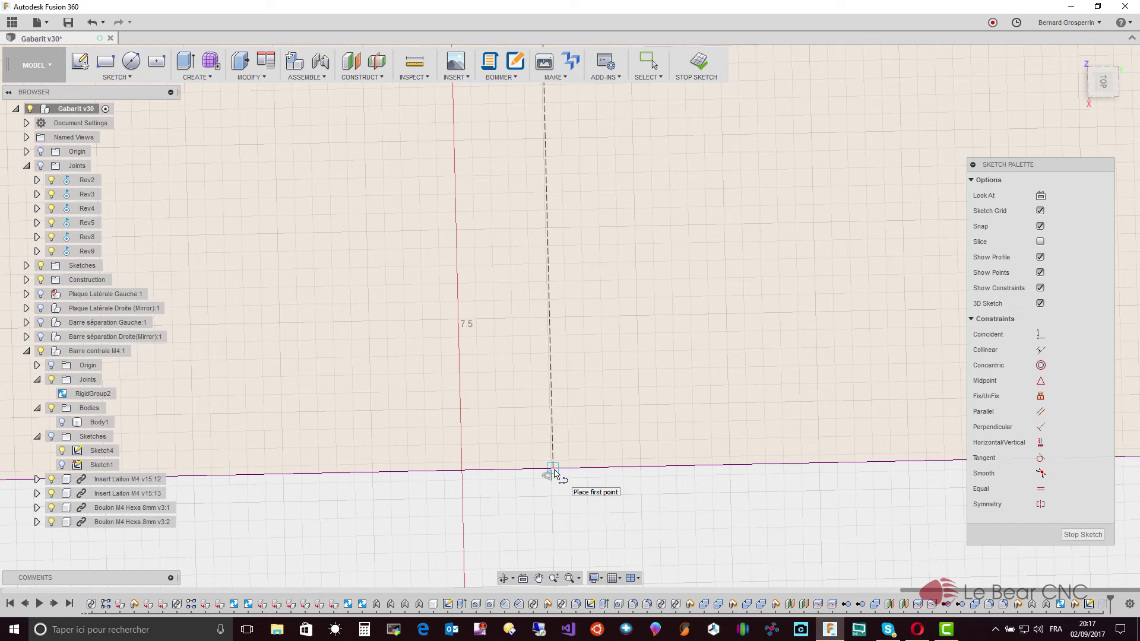
{"action": "left_click", "coordinate": [535, 470]}
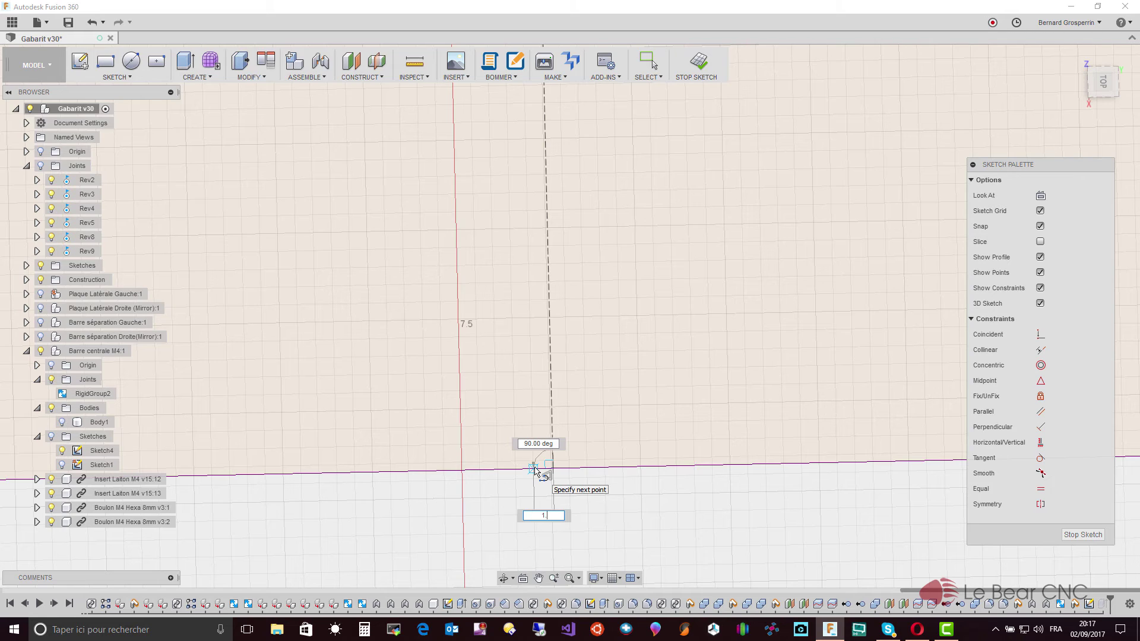
{"action": "type", "text": "5"}
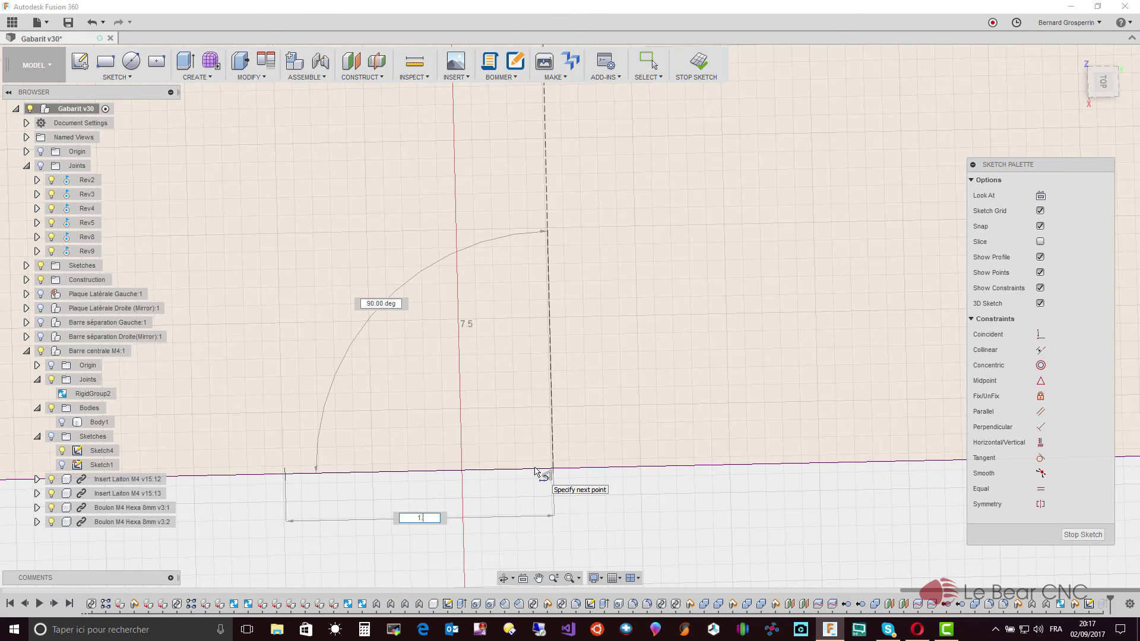
{"action": "key", "text": "BackSpace"}
{"action": "type", "text": "0.75"}
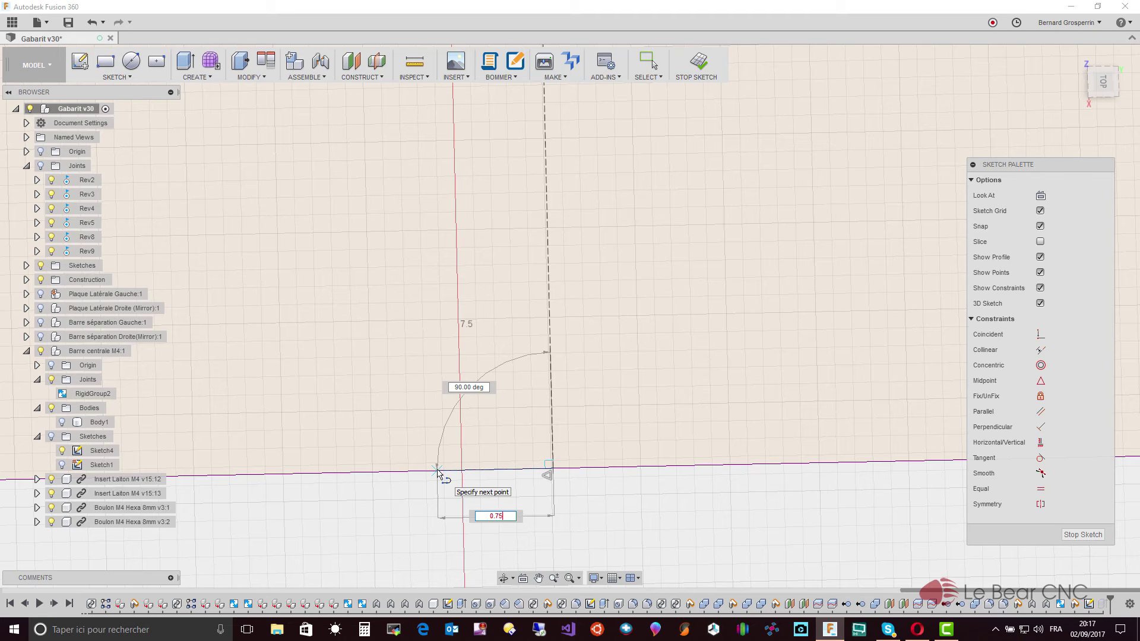
{"action": "key", "text": "Return"}
{"action": "key", "text": "Escape"}
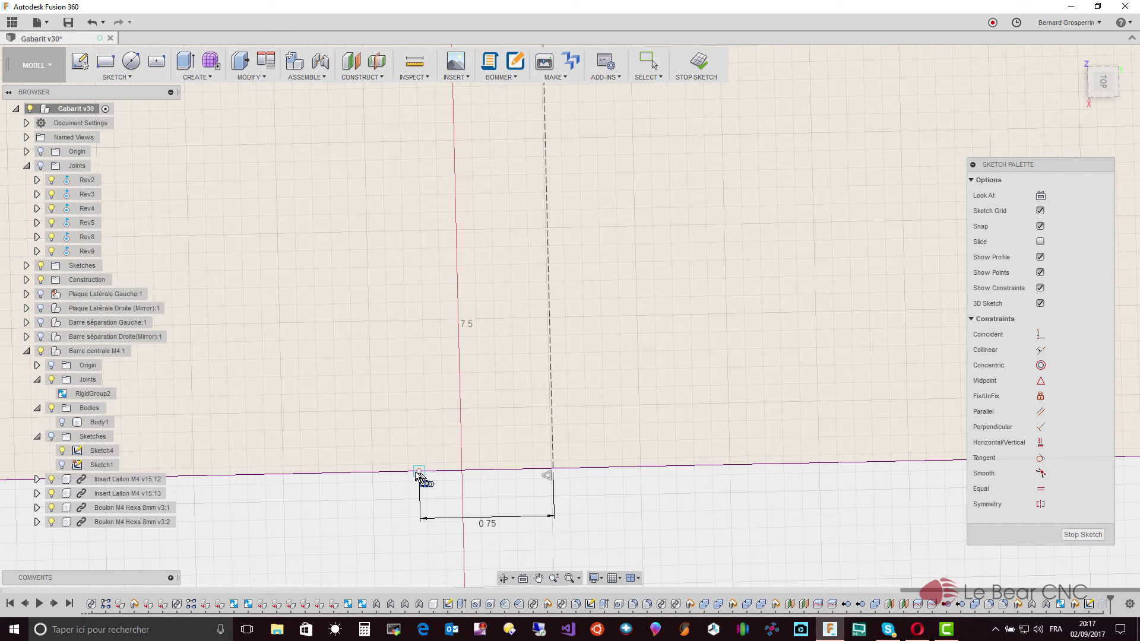
Draw the 45° diagonal from the base's left end up to the vertical line
{"action": "left_click", "coordinate": [419, 473]}
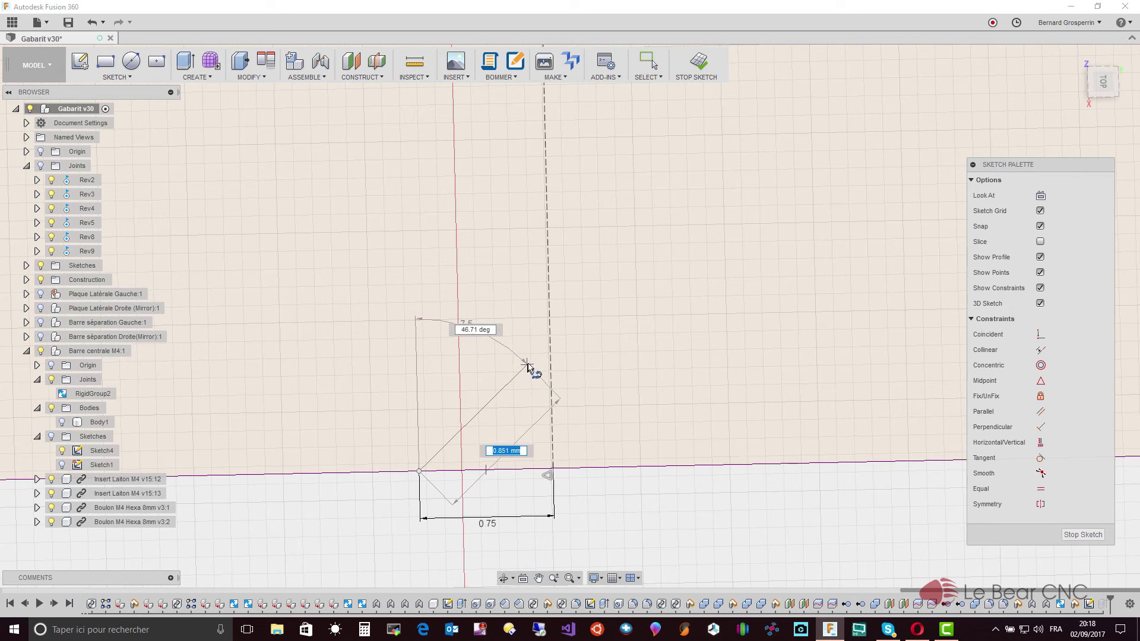
{"action": "key", "text": "Escape"}
{"action": "key", "text": "Escape"}
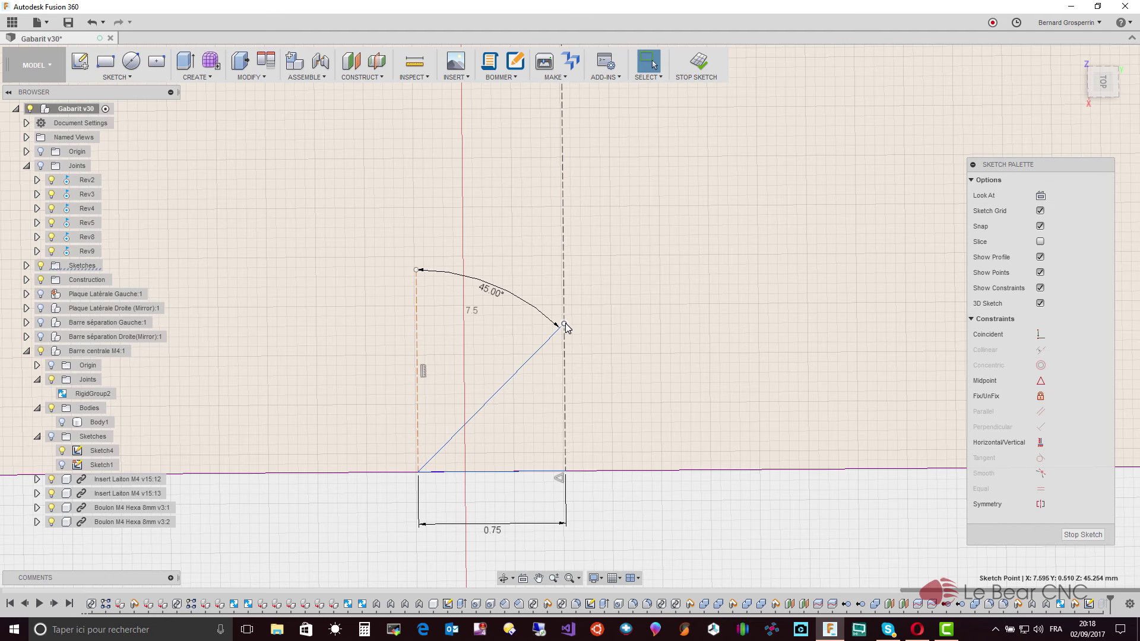
{"action": "left_click", "coordinate": [561, 327]}
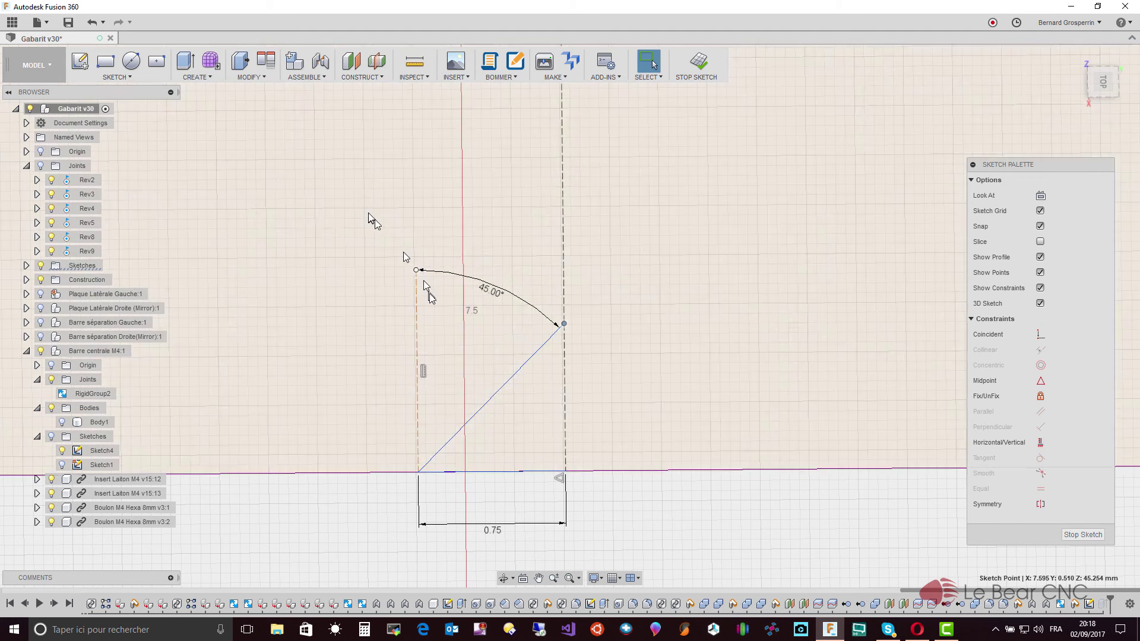
Mirror the 45° diagonal across the dashed vertical construction line to form the V-notch
{"action": "left_click", "coordinate": [130, 78]}
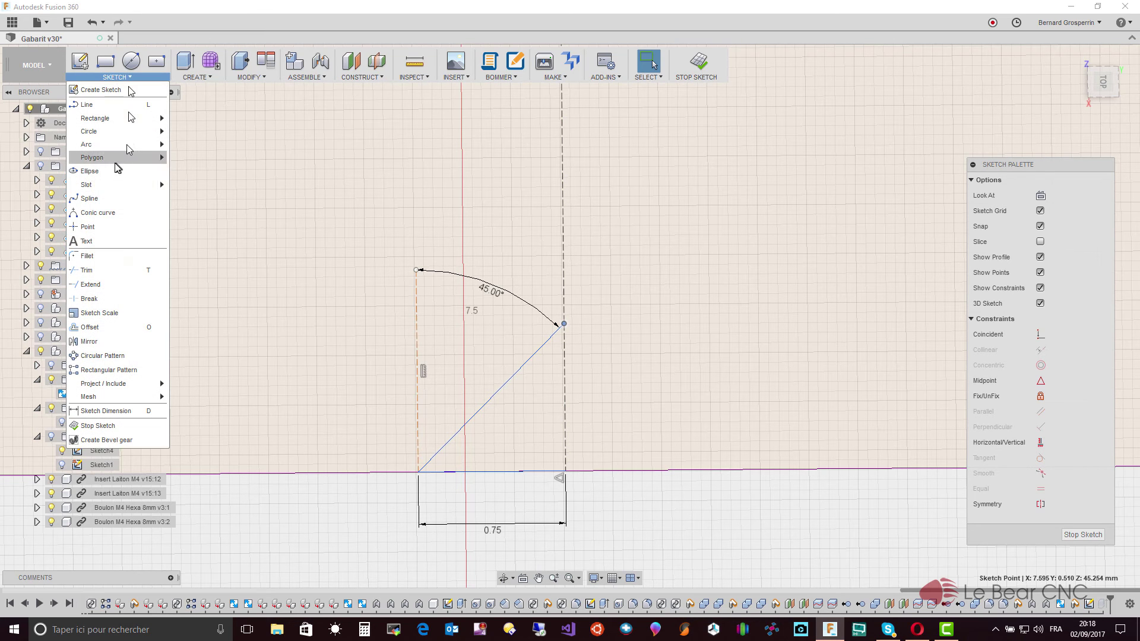
{"action": "left_click", "coordinate": [109, 343]}
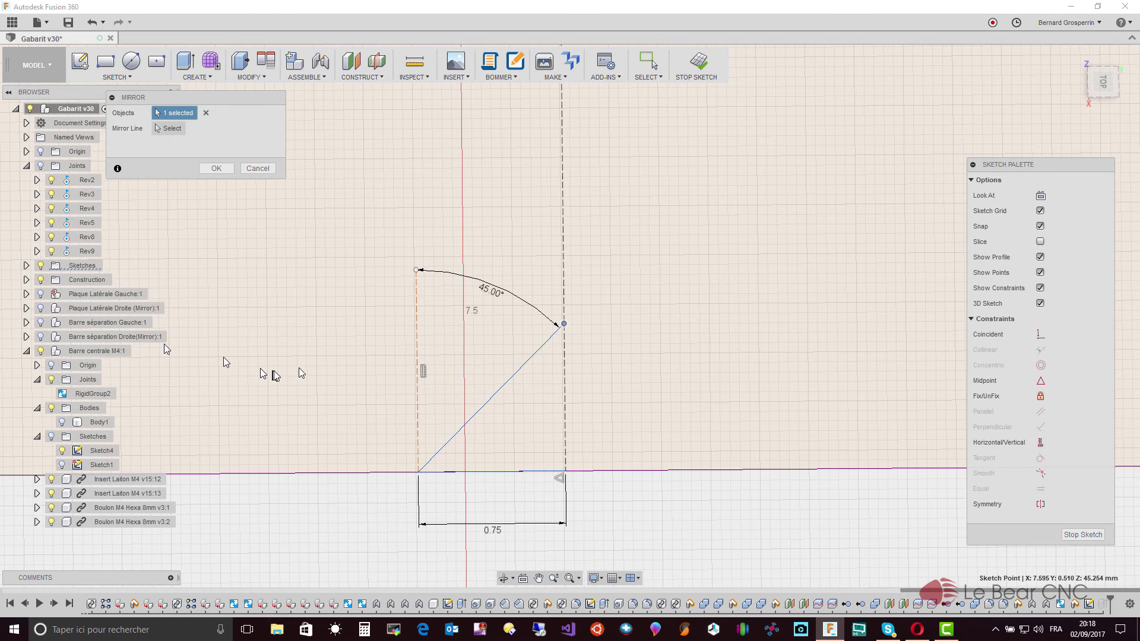
{"action": "left_click", "coordinate": [497, 395]}
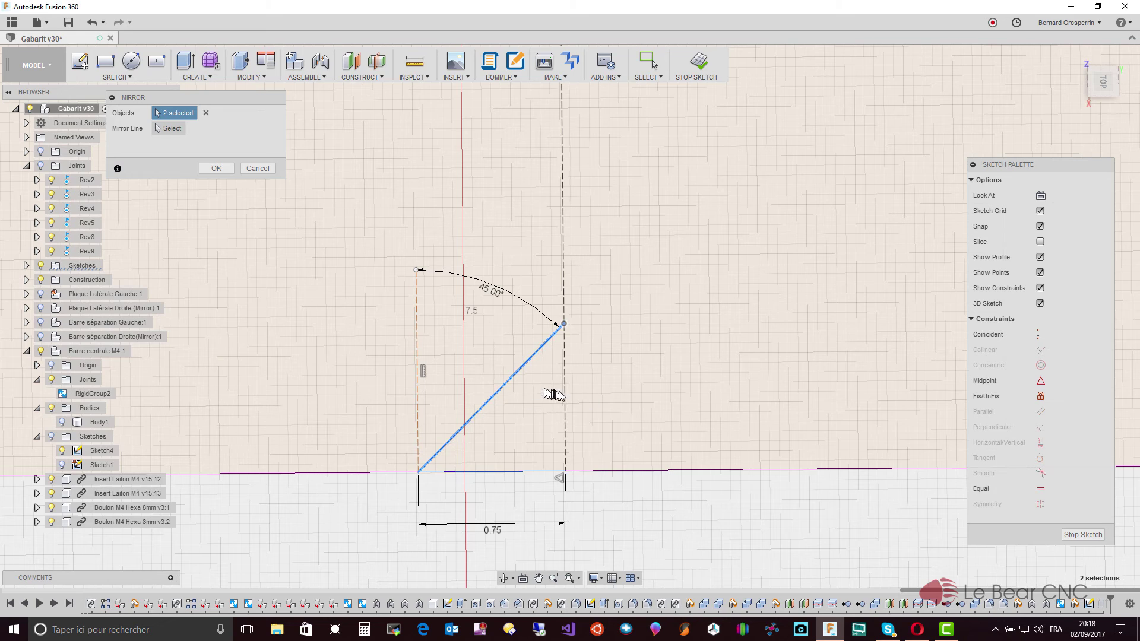
{"action": "left_click", "coordinate": [565, 393]}
{"action": "left_click", "coordinate": [206, 113]}
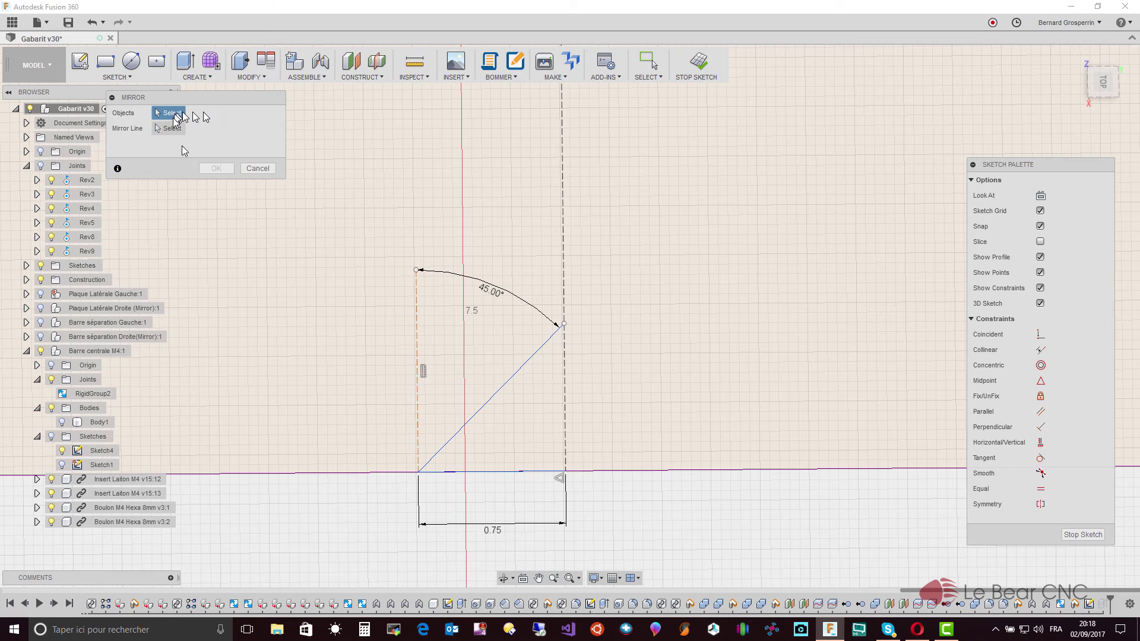
{"action": "left_click", "coordinate": [508, 387]}
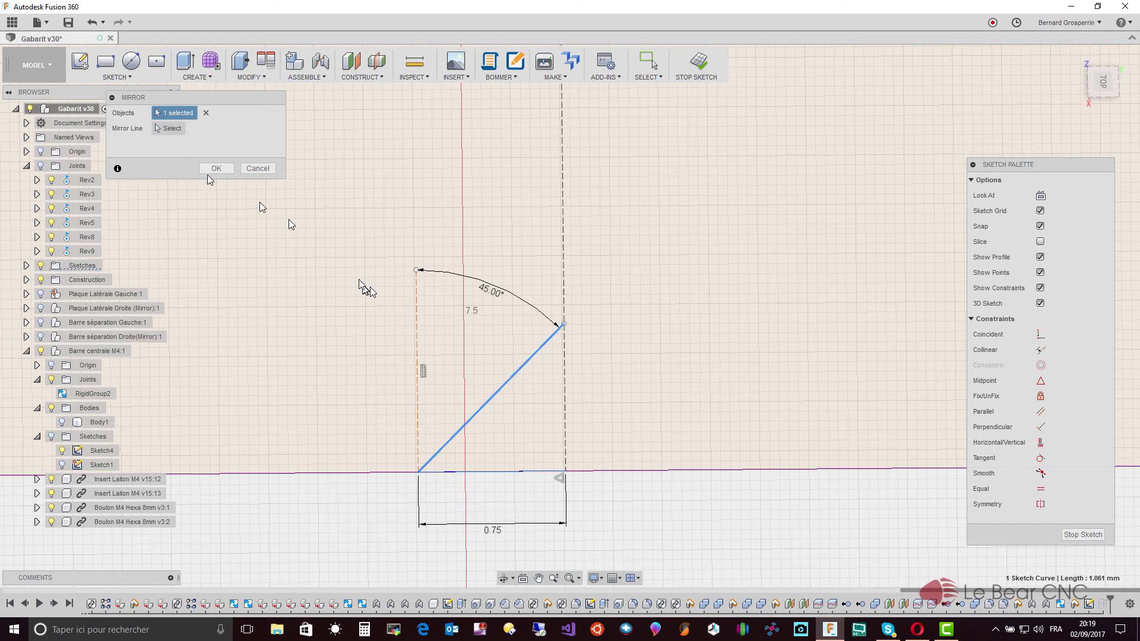
{"action": "left_click", "coordinate": [171, 130]}
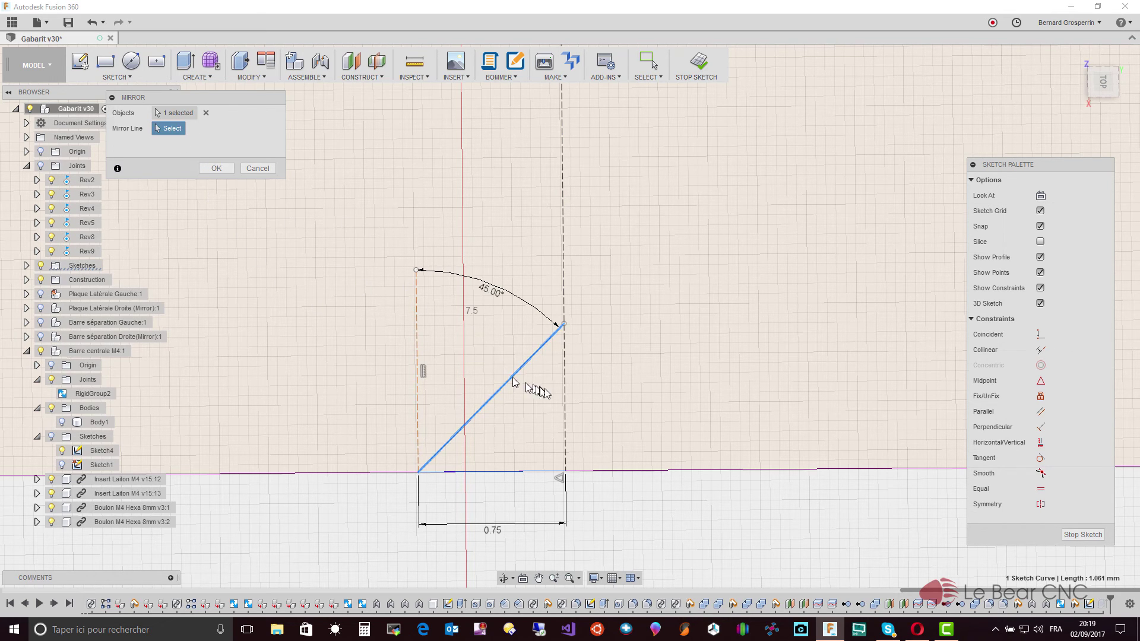
{"action": "left_click", "coordinate": [565, 395]}
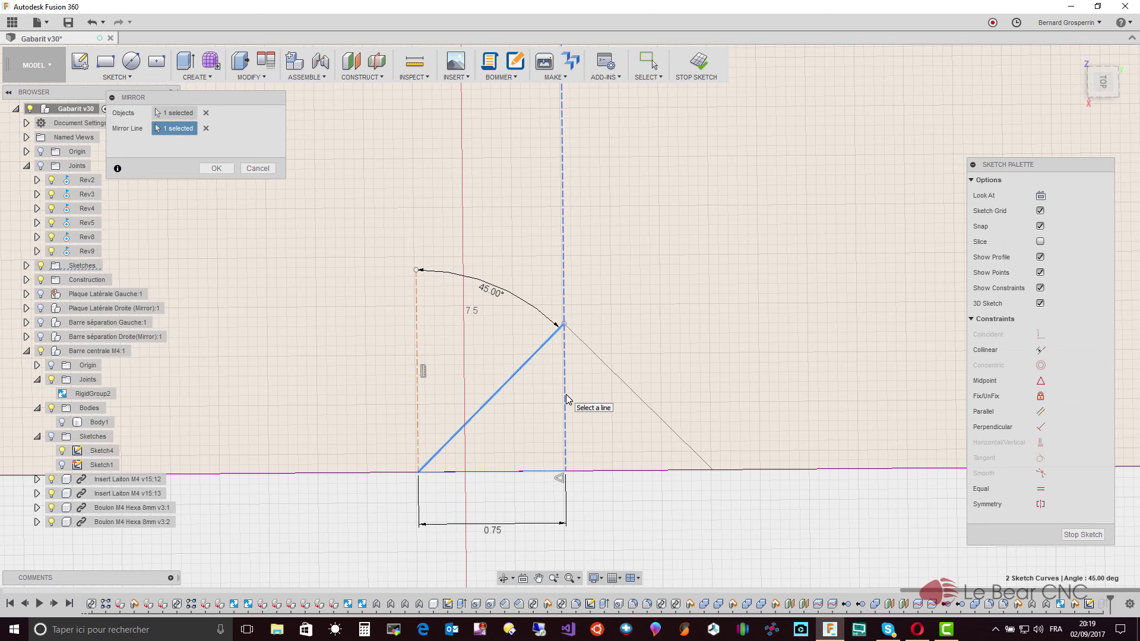
{"action": "middle_click_drag", "start_coordinate": [567, 399], "coordinate": [564, 460]}
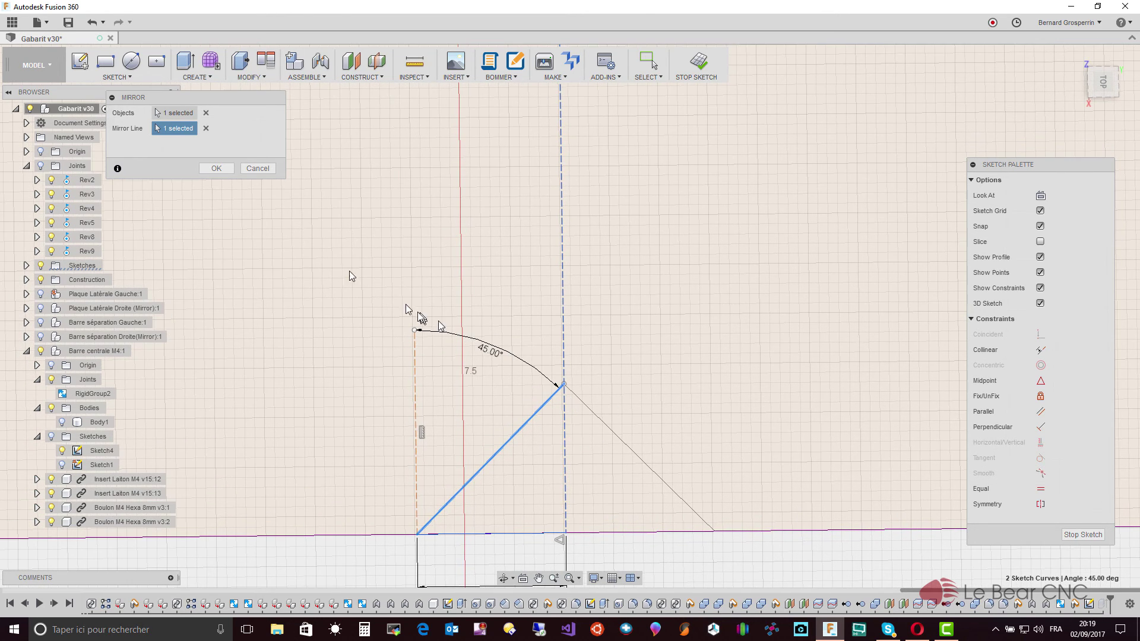
{"action": "left_click", "coordinate": [216, 169]}
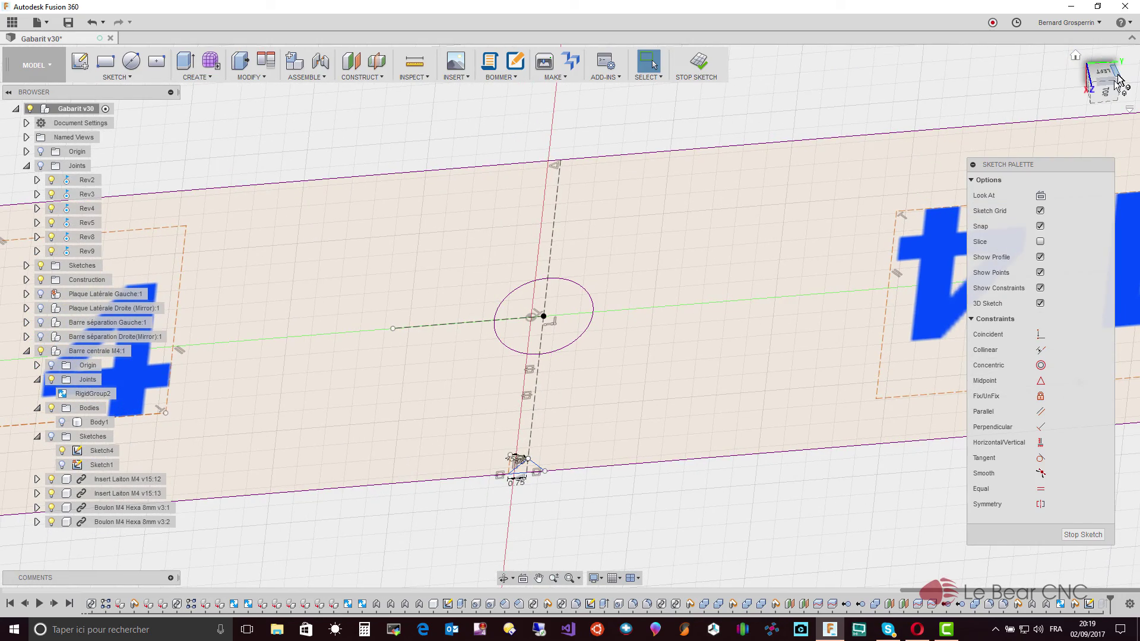
From a top view, start a sketch Mirror and select the two notch lines
{"action": "left_click", "coordinate": [1109, 93]}
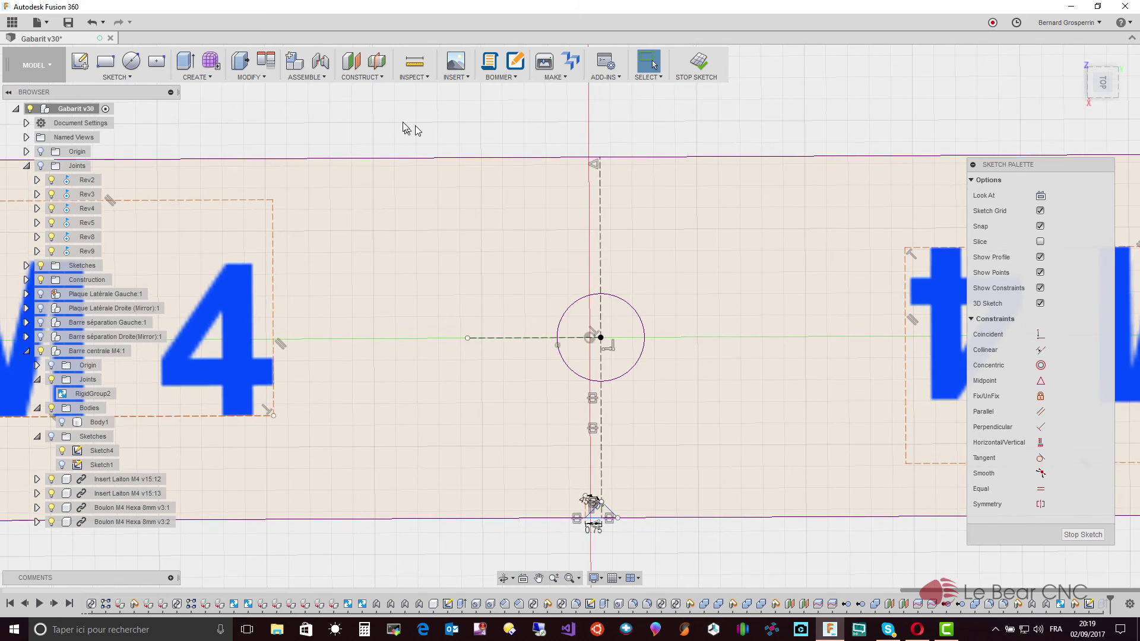
{"action": "left_click", "coordinate": [129, 78]}
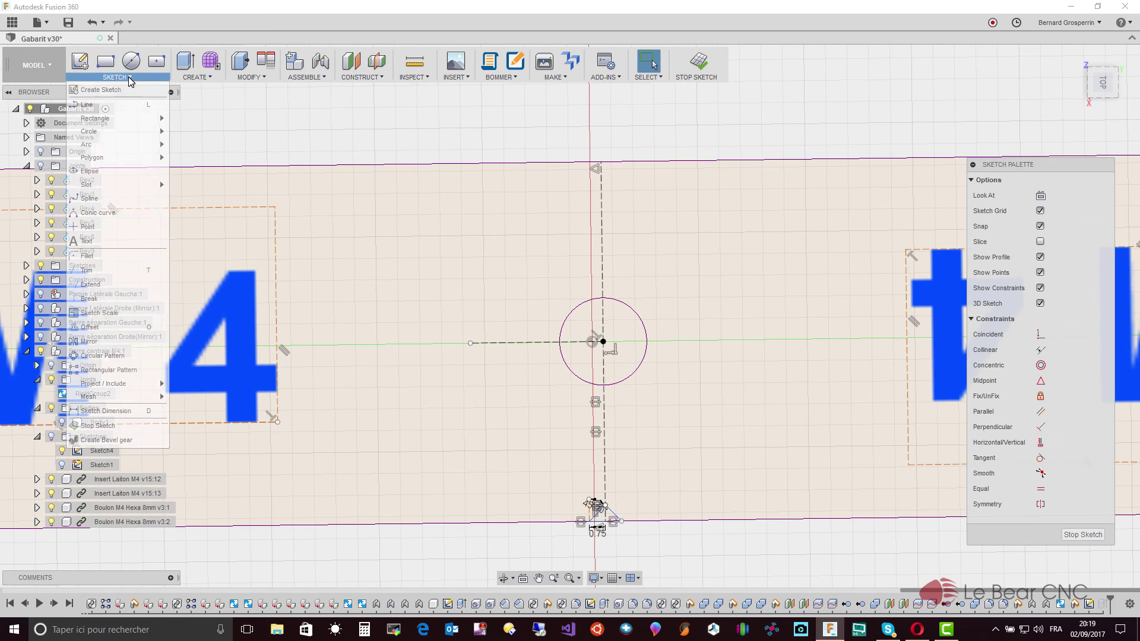
{"action": "left_click", "coordinate": [98, 343]}
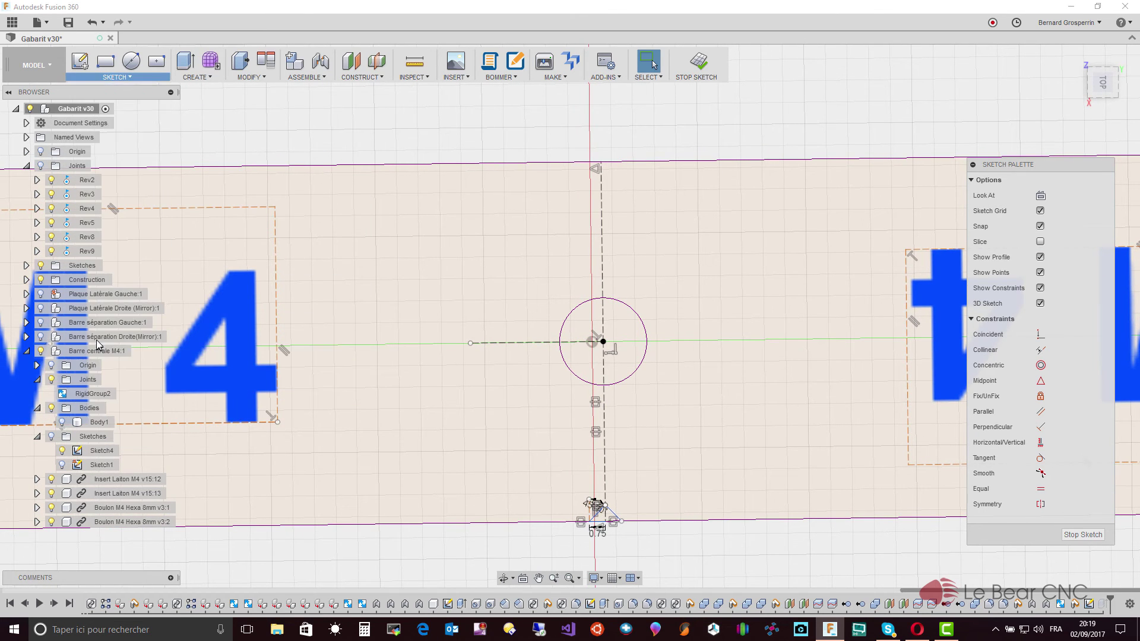
{"action": "left_click", "coordinate": [598, 521]}
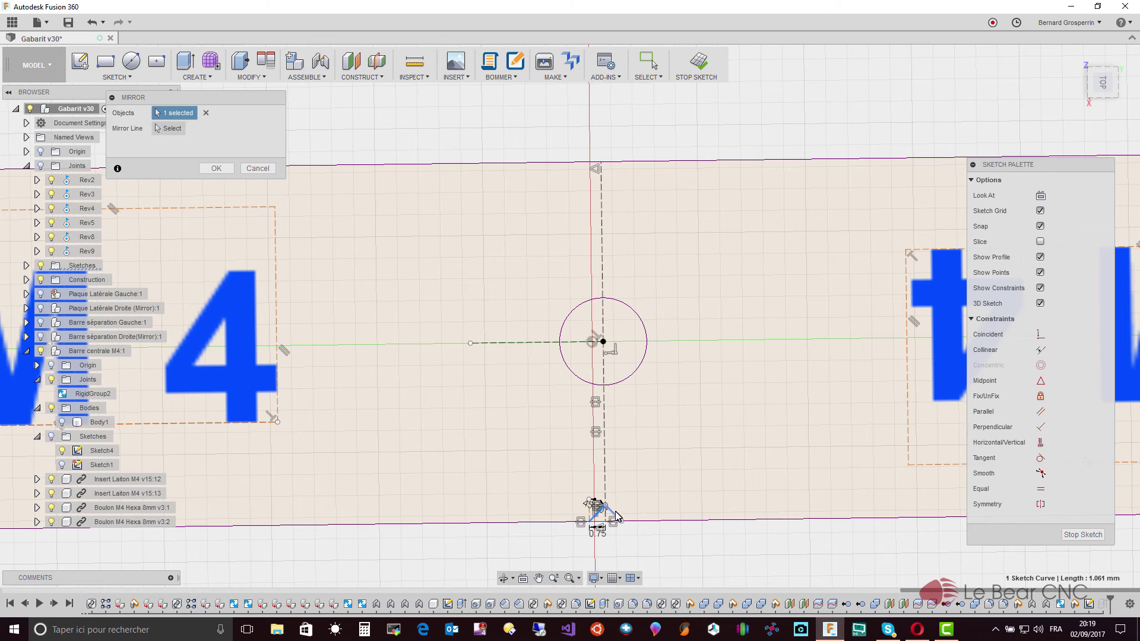
{"action": "left_click", "coordinate": [616, 515]}
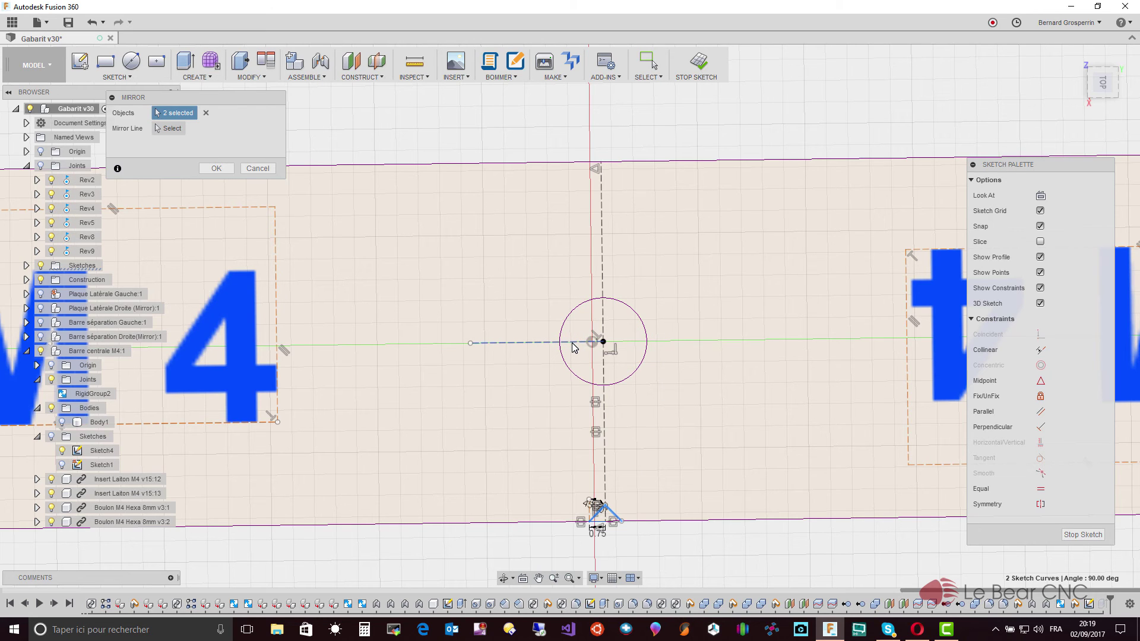
{"action": "left_click", "coordinate": [572, 344]}
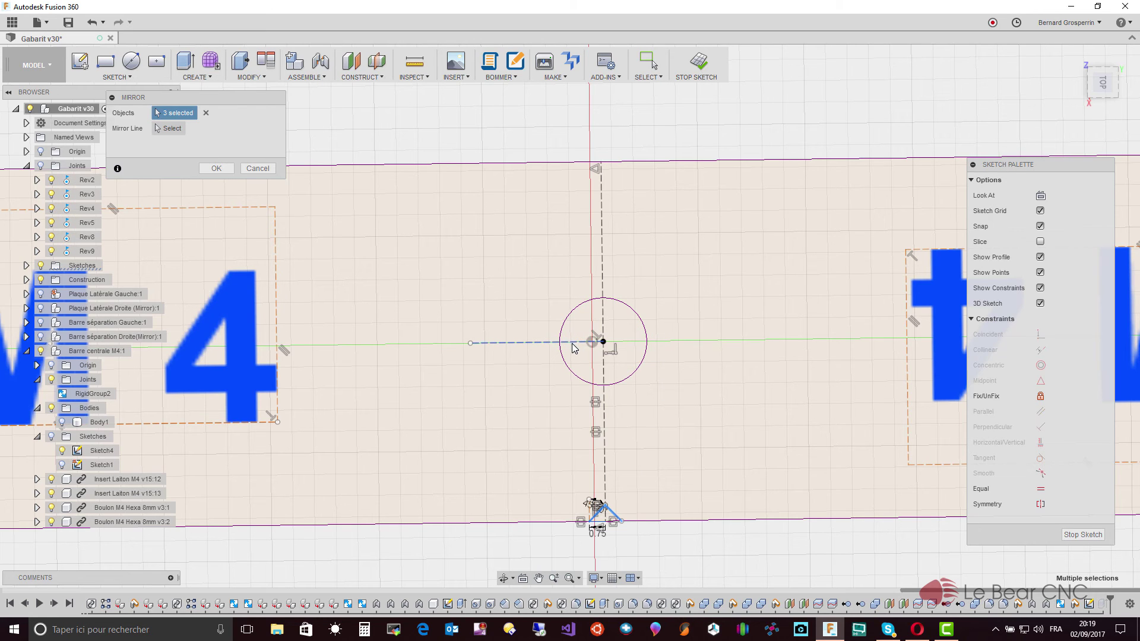
{"action": "left_click", "coordinate": [207, 114]}
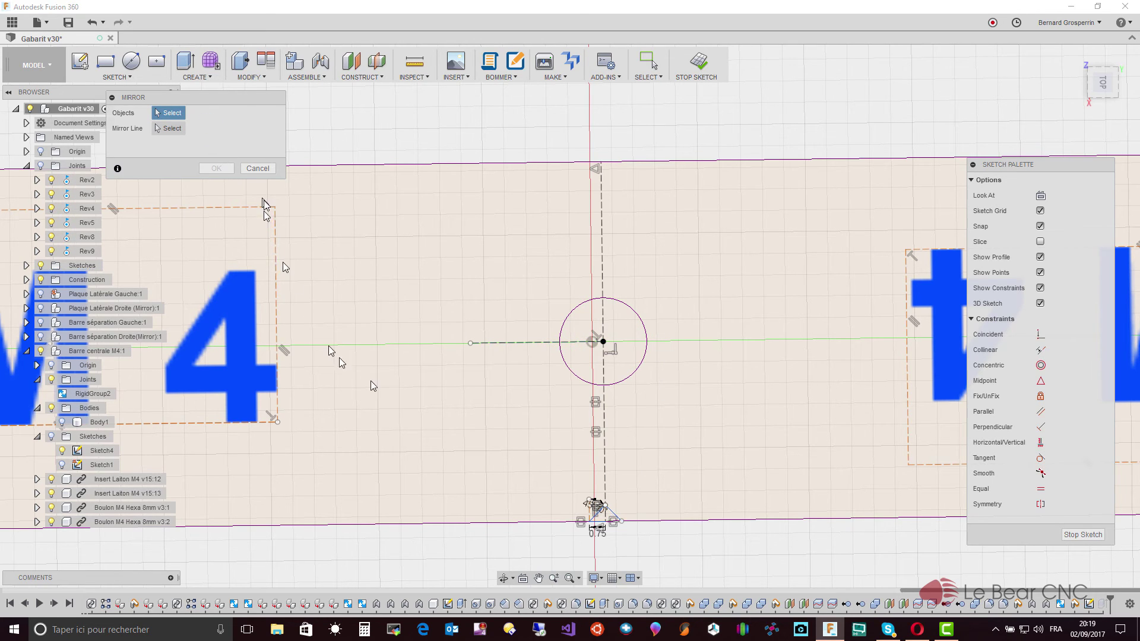
Mirror both notch lines across the horizontal dashed centre line and finish the sketch
{"action": "left_click", "coordinate": [597, 516]}
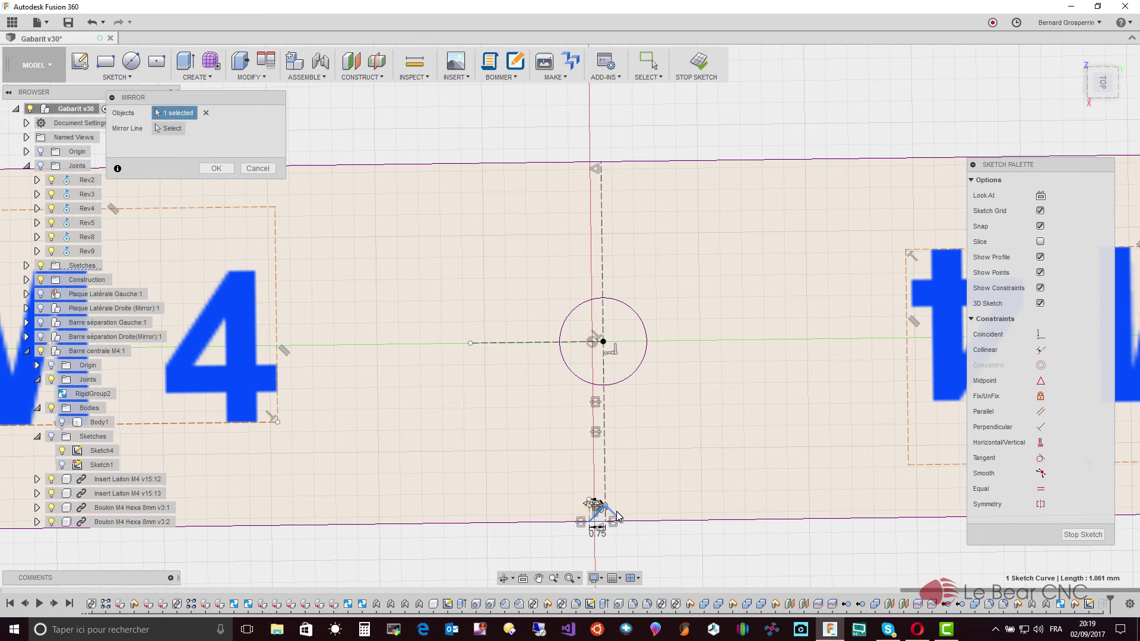
{"action": "left_click", "coordinate": [612, 512]}
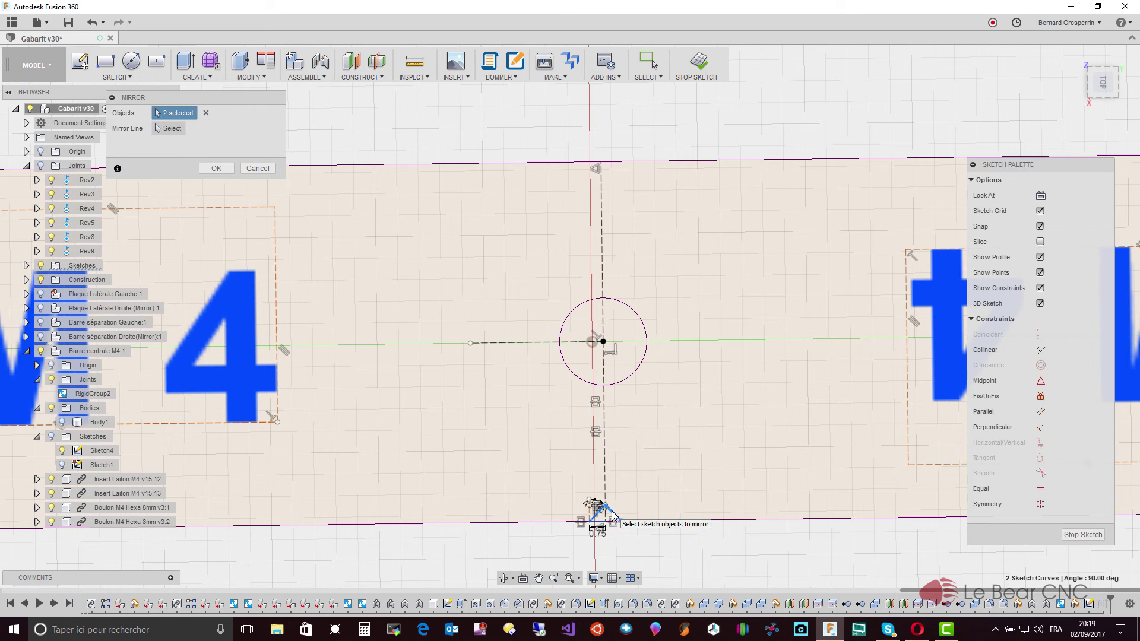
{"action": "left_click", "coordinate": [185, 132]}
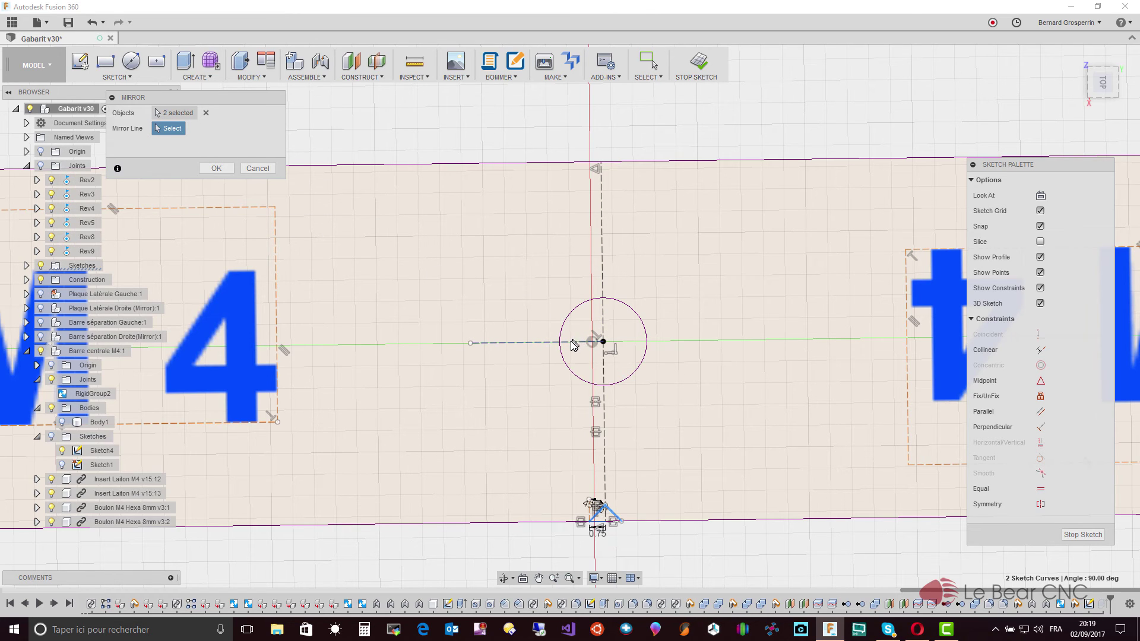
{"action": "left_click", "coordinate": [574, 344]}
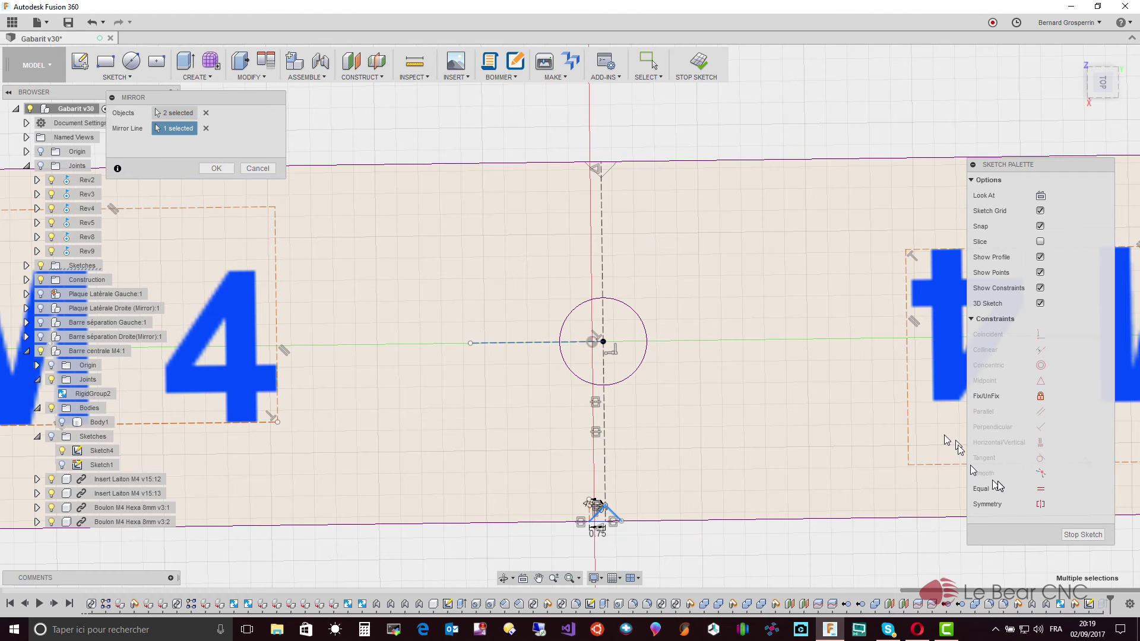
{"action": "left_click", "coordinate": [1073, 534]}
{"action": "key", "text": "Return"}
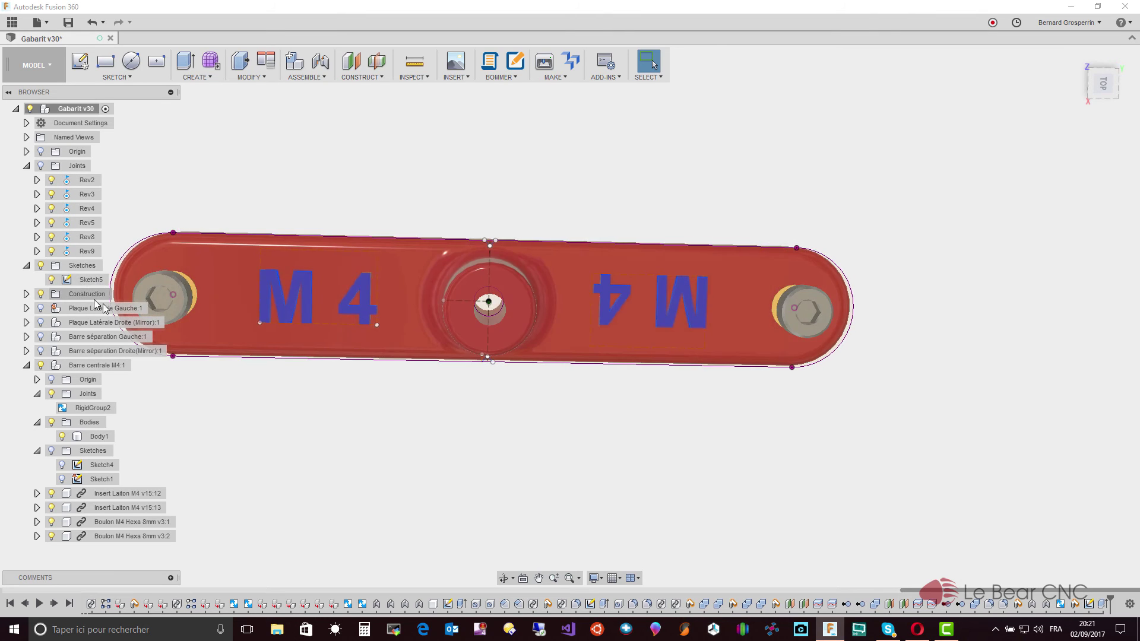
Select both triangular notch profiles of Sketch5 and start an Extrude on them
{"action": "scroll", "coordinate": [259, 334], "scroll_direction": "up", "scroll_amount": 2}
{"action": "scroll", "coordinate": [422, 335], "scroll_direction": "up", "scroll_amount": 3}
{"action": "scroll", "coordinate": [510, 326], "scroll_direction": "up", "scroll_amount": 2}
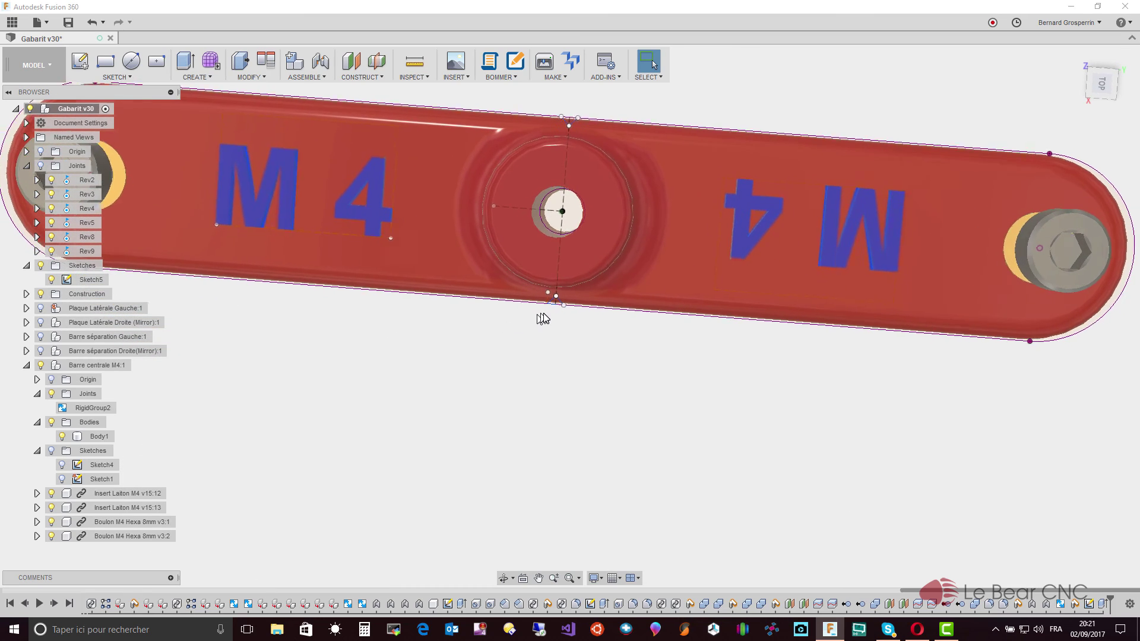
{"action": "scroll", "coordinate": [547, 318], "scroll_direction": "up", "scroll_amount": 2}
{"action": "scroll", "coordinate": [580, 318], "scroll_direction": "up", "scroll_amount": 2}
{"action": "scroll", "coordinate": [586, 294], "scroll_direction": "up", "scroll_amount": 2}
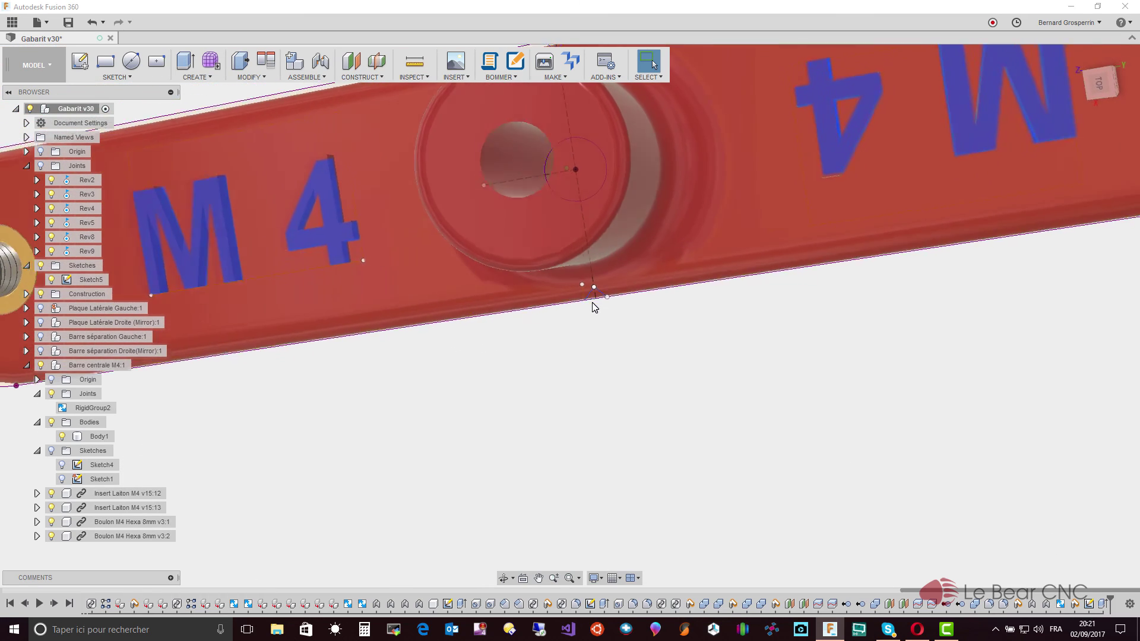
{"action": "scroll", "coordinate": [597, 304], "scroll_direction": "up", "scroll_amount": 2}
{"action": "scroll", "coordinate": [604, 316], "scroll_direction": "up", "scroll_amount": 2}
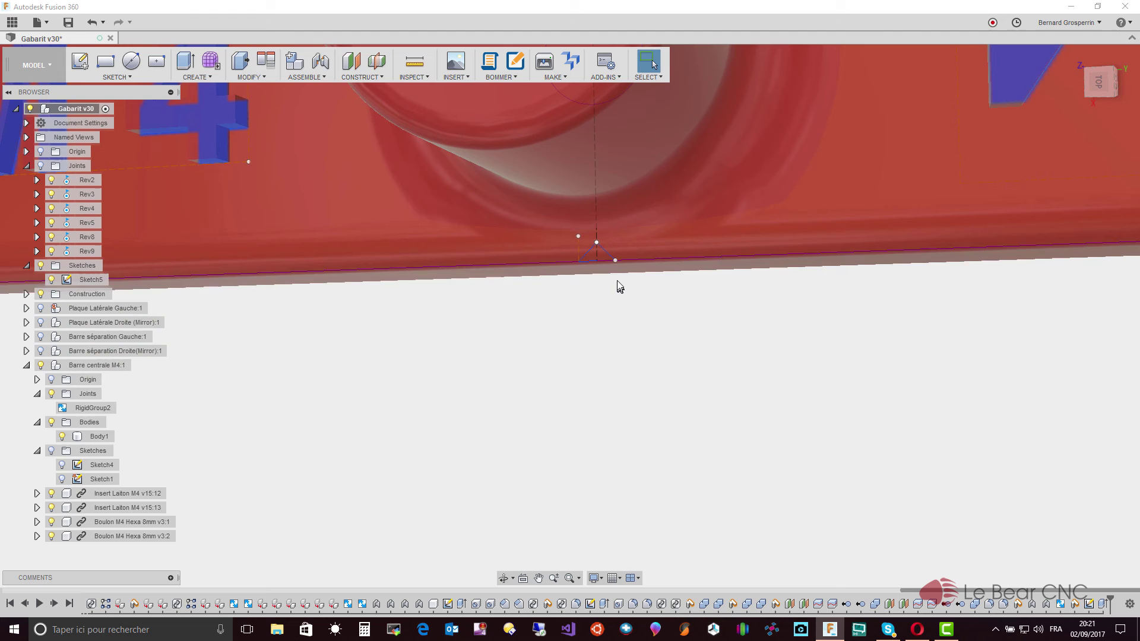
{"action": "left_click", "coordinate": [603, 255]}
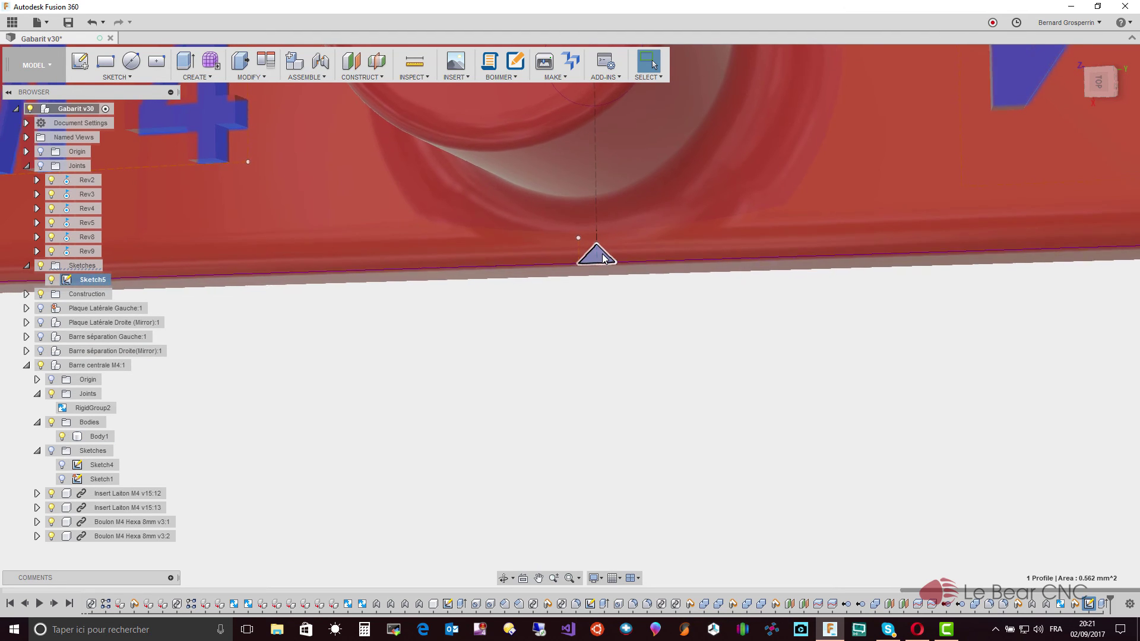
{"action": "key", "text": "r"}
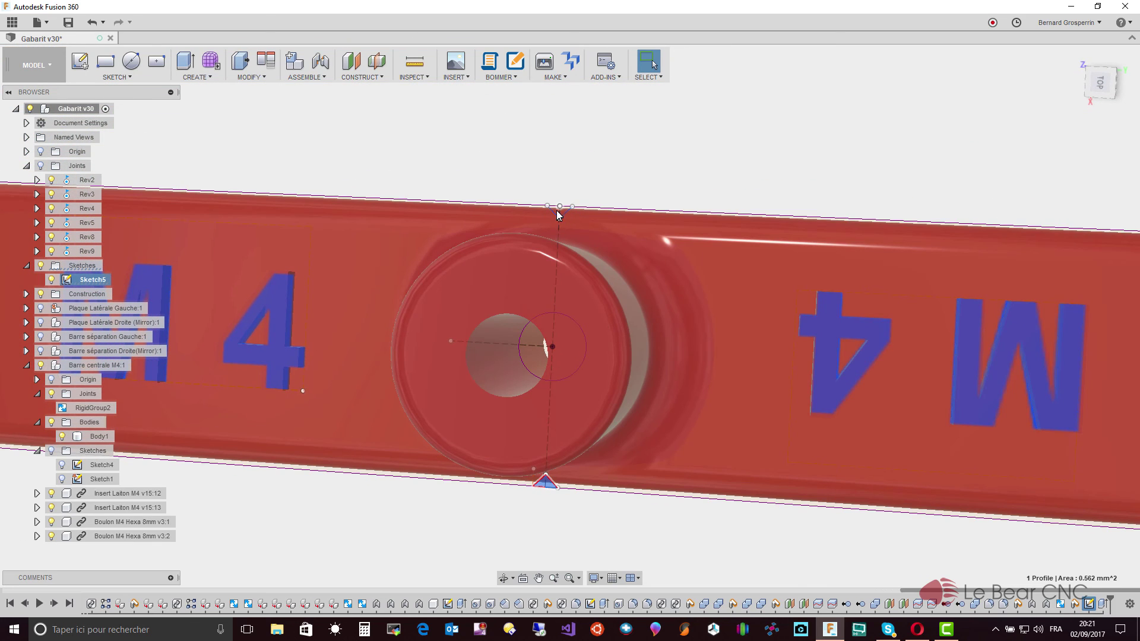
{"action": "scroll", "coordinate": [561, 205], "scroll_direction": "up", "scroll_amount": 3}
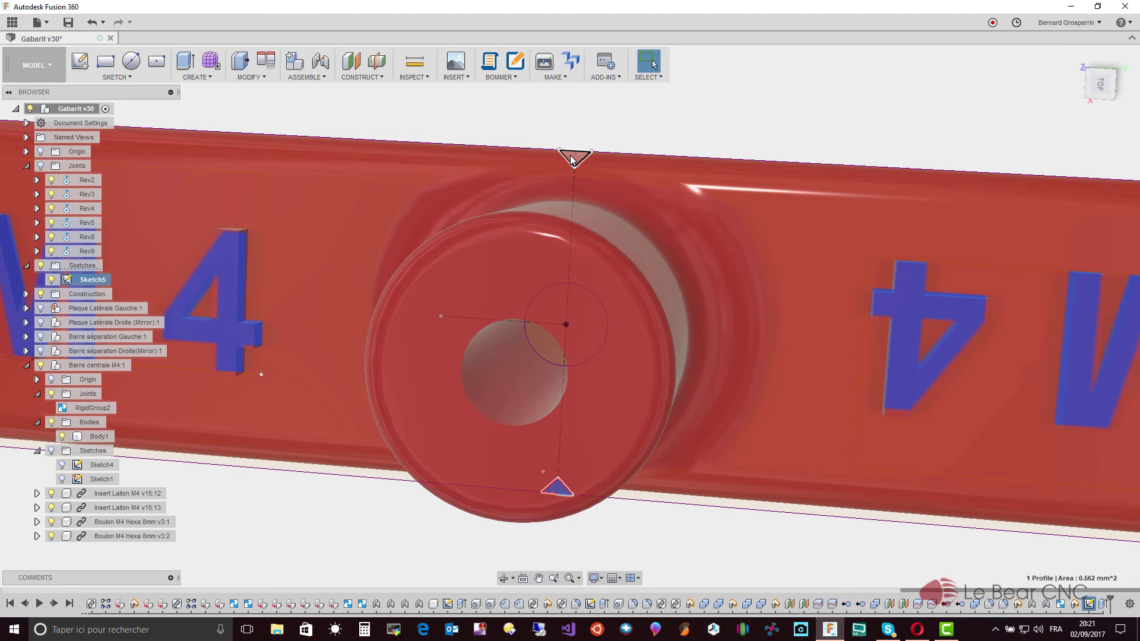
{"action": "left_click", "coordinate": [571, 159]}
{"action": "right_click", "coordinate": [572, 160]}
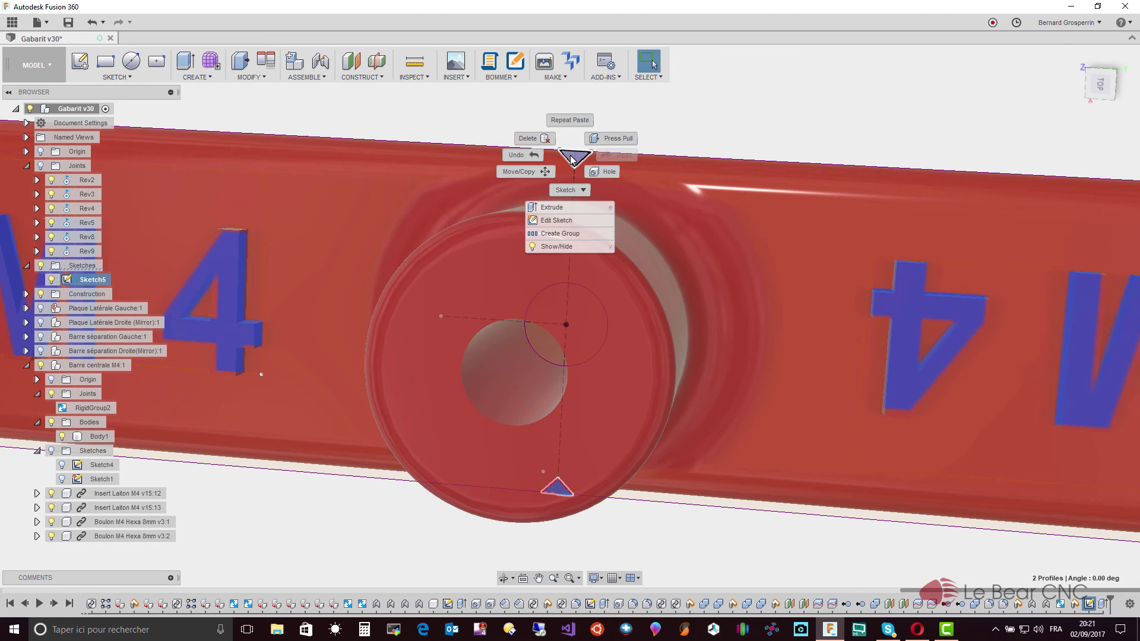
{"action": "left_click", "coordinate": [562, 209]}
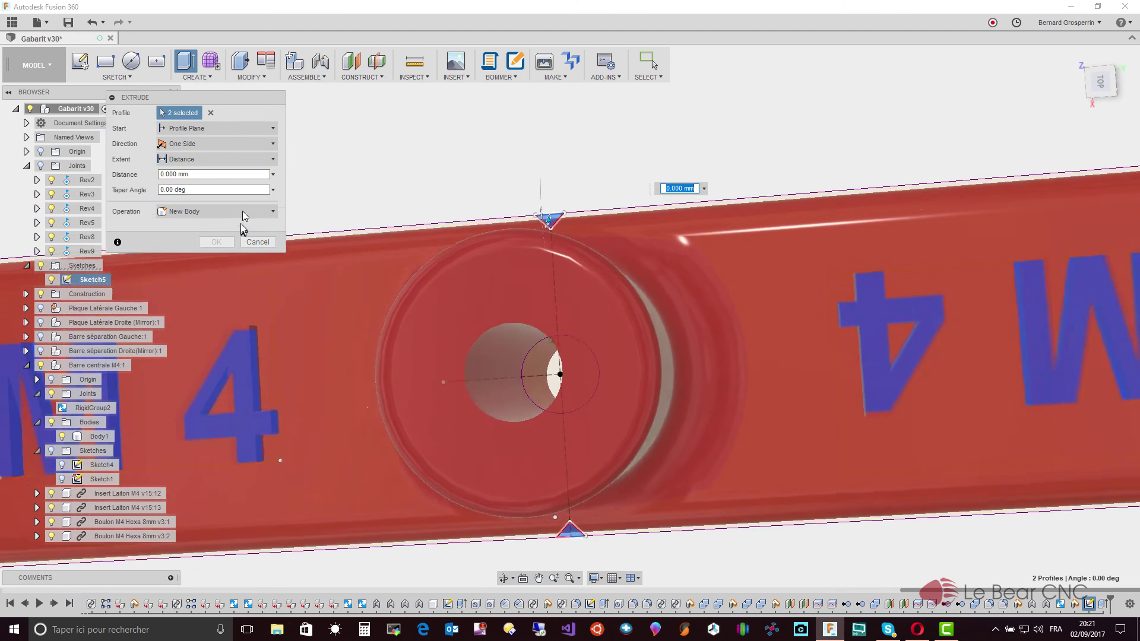
Extrude the two notch profiles as a Cut, -12.970 mm down into the bar
{"action": "left_click", "coordinate": [274, 211]}
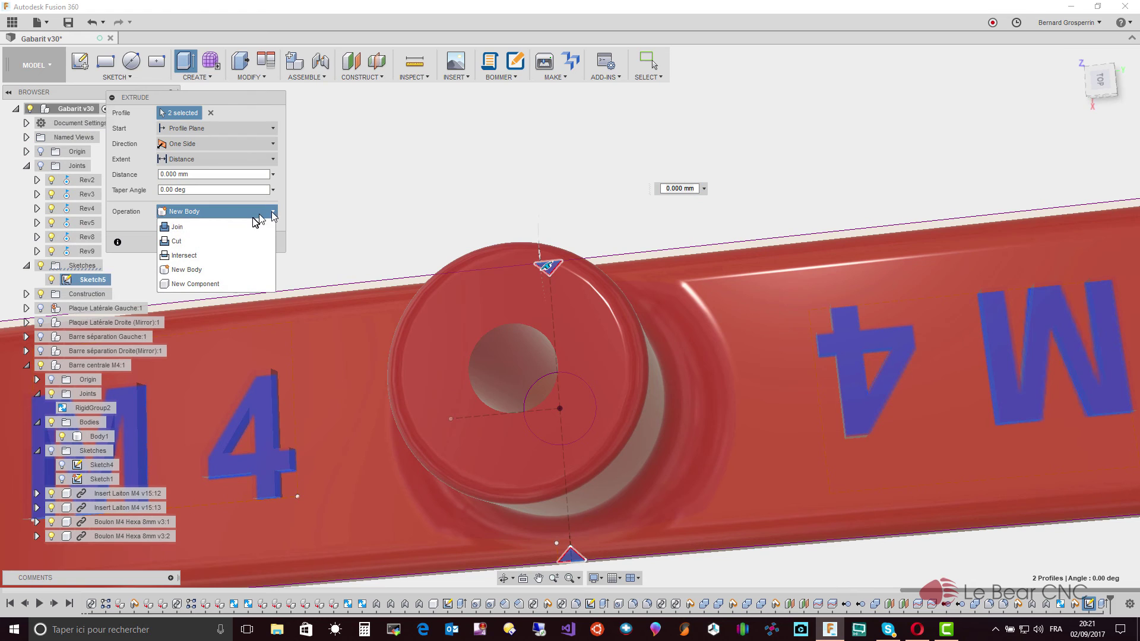
{"action": "left_click", "coordinate": [212, 244]}
{"action": "middle_click_drag", "start_coordinate": [248, 276], "coordinate": [595, 541], "text": "shift"}
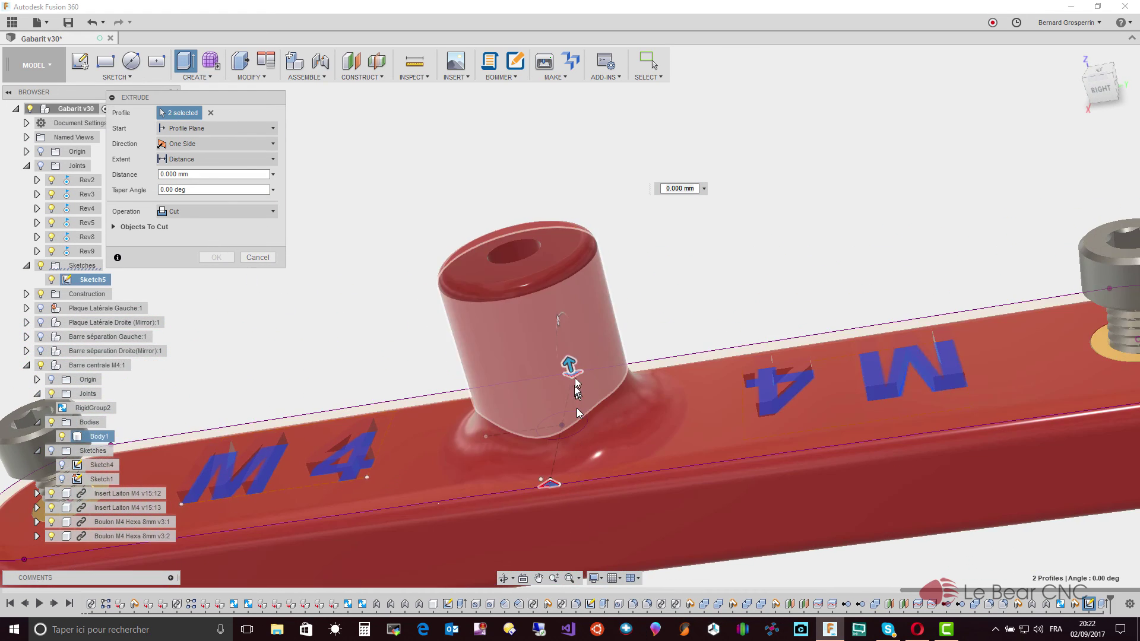
{"action": "left_click_drag", "start_coordinate": [569, 365], "coordinate": [607, 492]}
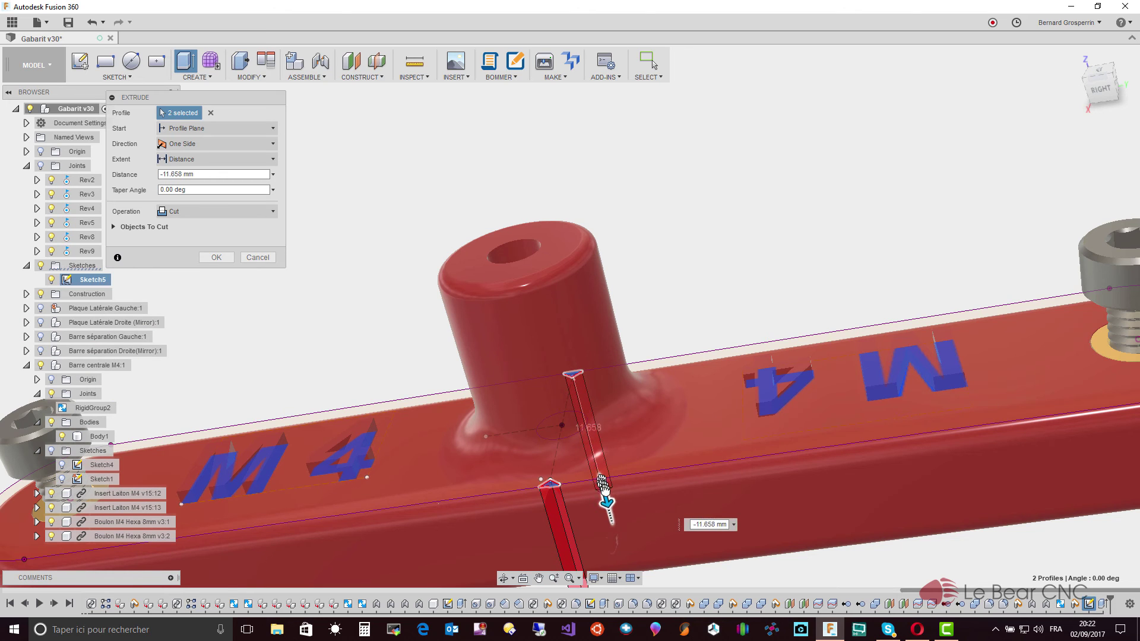
{"action": "scroll", "coordinate": [607, 493], "scroll_direction": "down", "scroll_amount": 2}
{"action": "scroll", "coordinate": [607, 493], "scroll_direction": "down", "scroll_amount": 1}
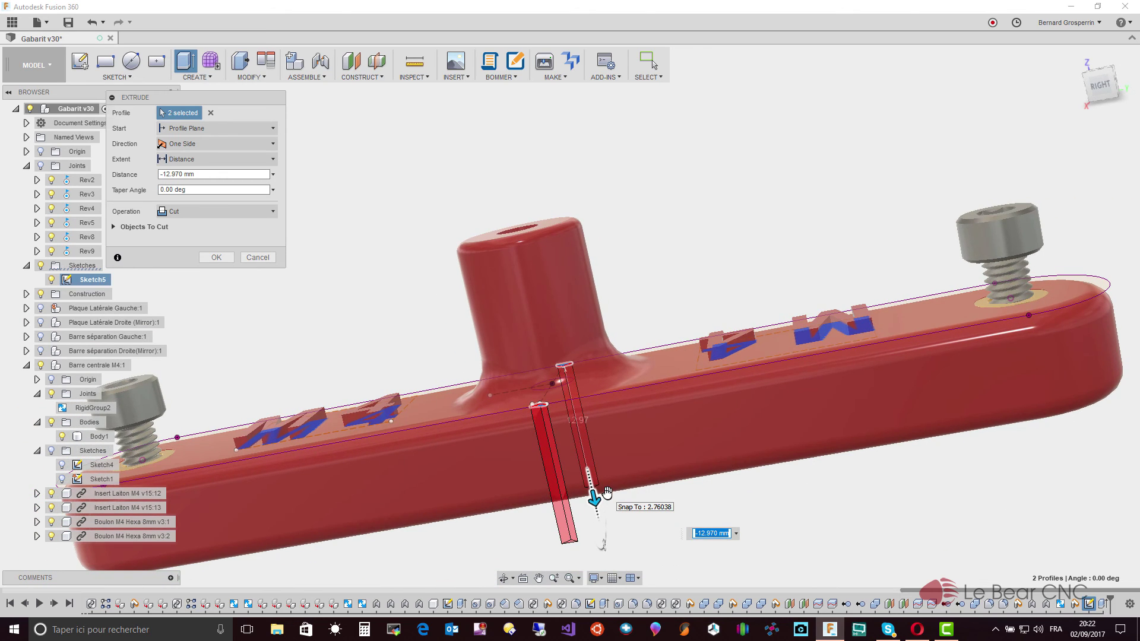
{"action": "key", "text": "Return"}
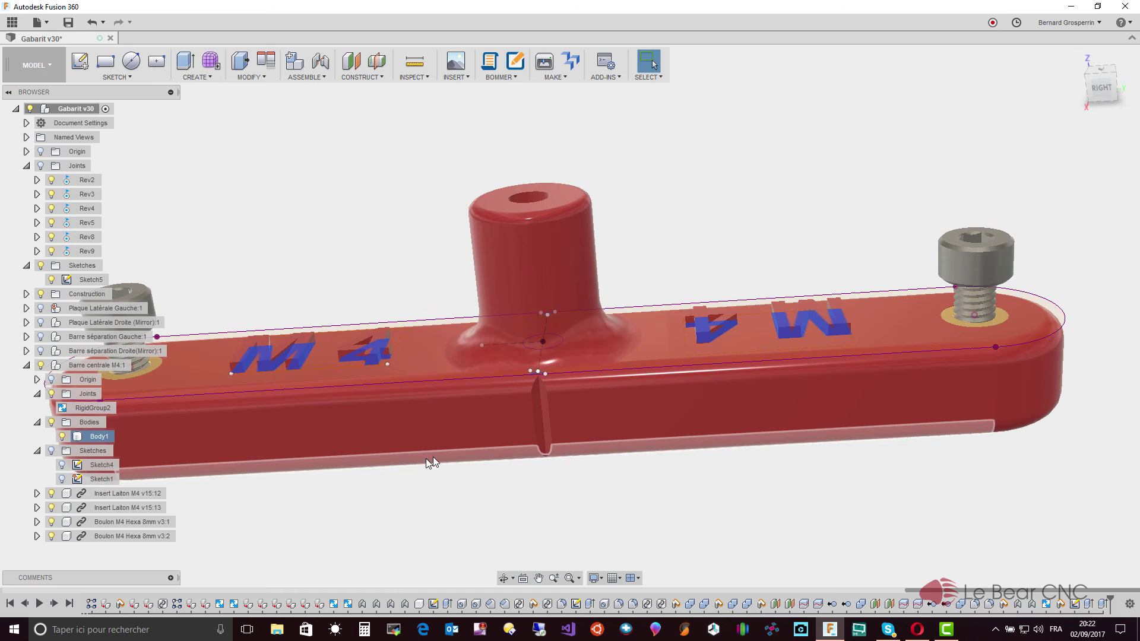
Hide Sketch5 and orbit to inspect the grooved central bar
{"action": "middle_click_drag", "start_coordinate": [515, 475], "coordinate": [172, 281], "text": "shift"}
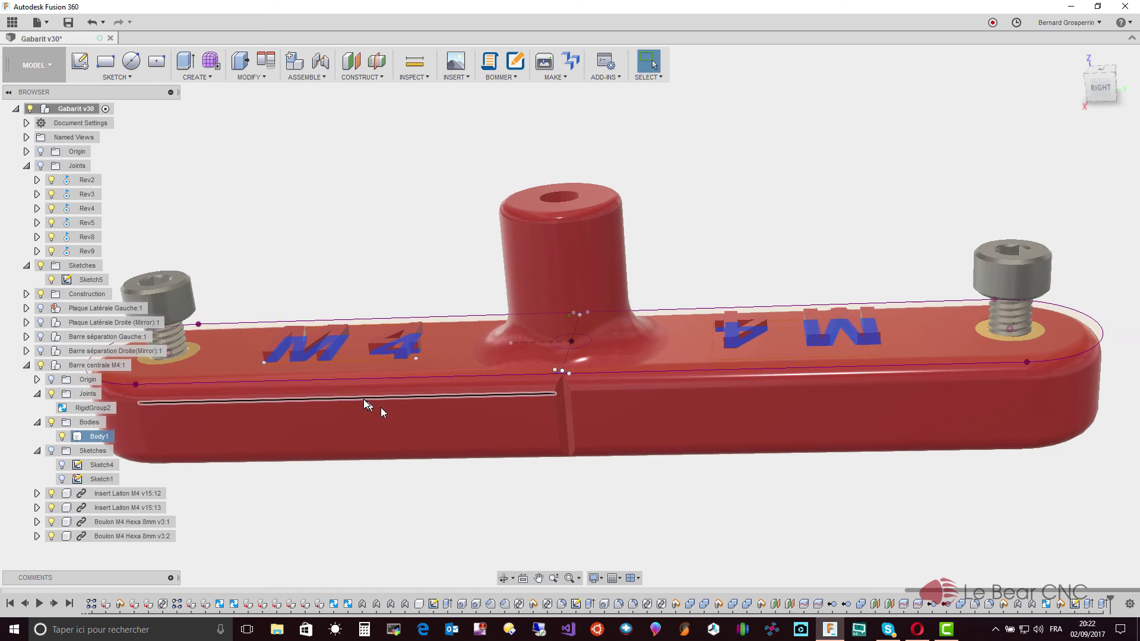
{"action": "left_click", "coordinate": [52, 280]}
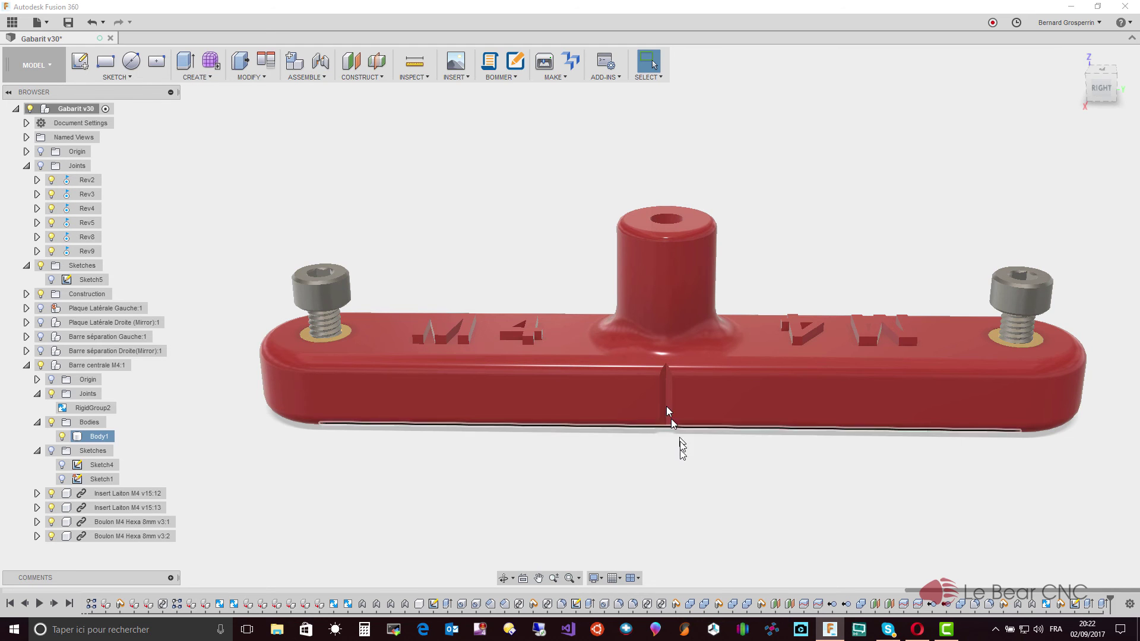
{"action": "middle_click_drag", "start_coordinate": [666, 406], "coordinate": [673, 469], "text": "shift"}
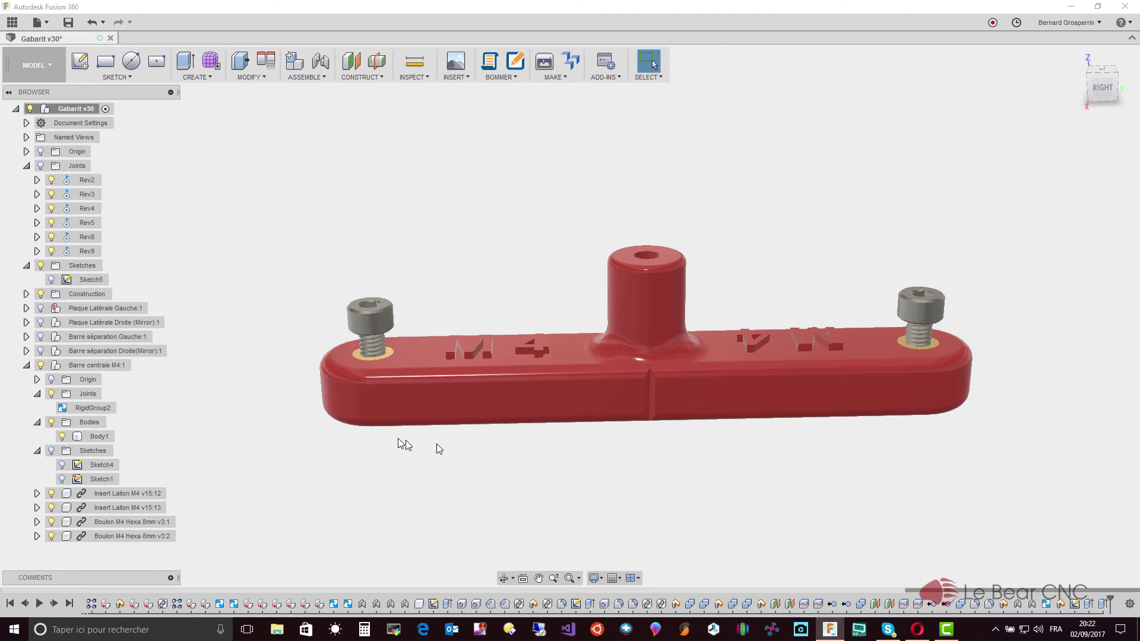
Show Plaque Latérale Gauche/Droite and Barre séparation Gauche/Droite again
{"action": "left_click", "coordinate": [41, 308]}
{"action": "left_click", "coordinate": [41, 337]}
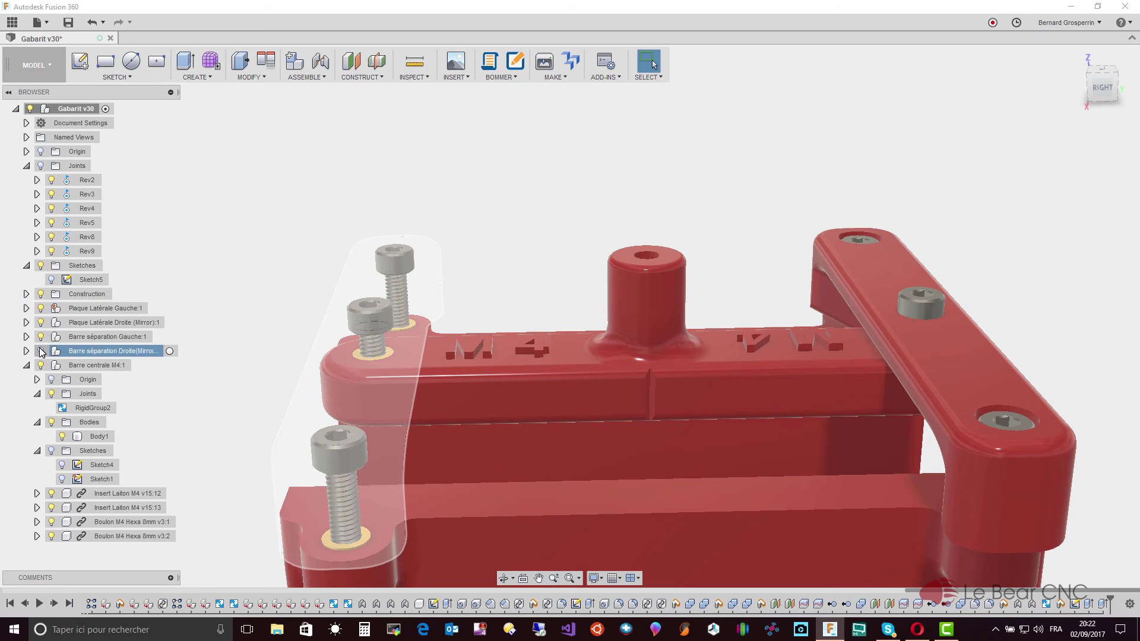
{"action": "left_click", "coordinate": [41, 351]}
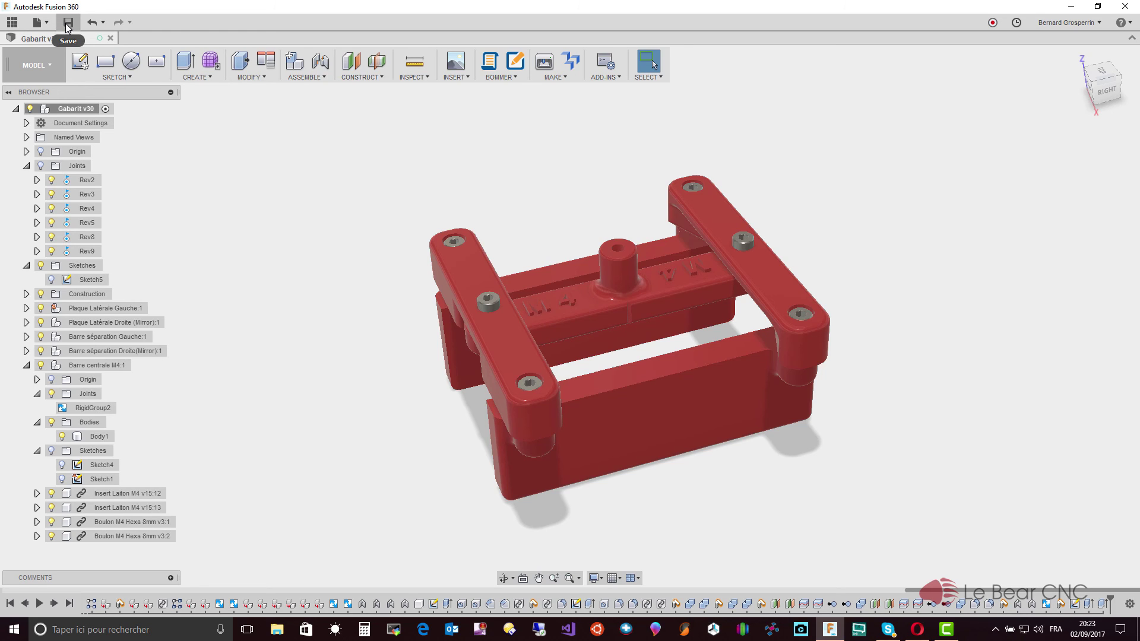
Look at New Drawing in the File menu, then bring up the workspace list
{"action": "left_click", "coordinate": [48, 26]}
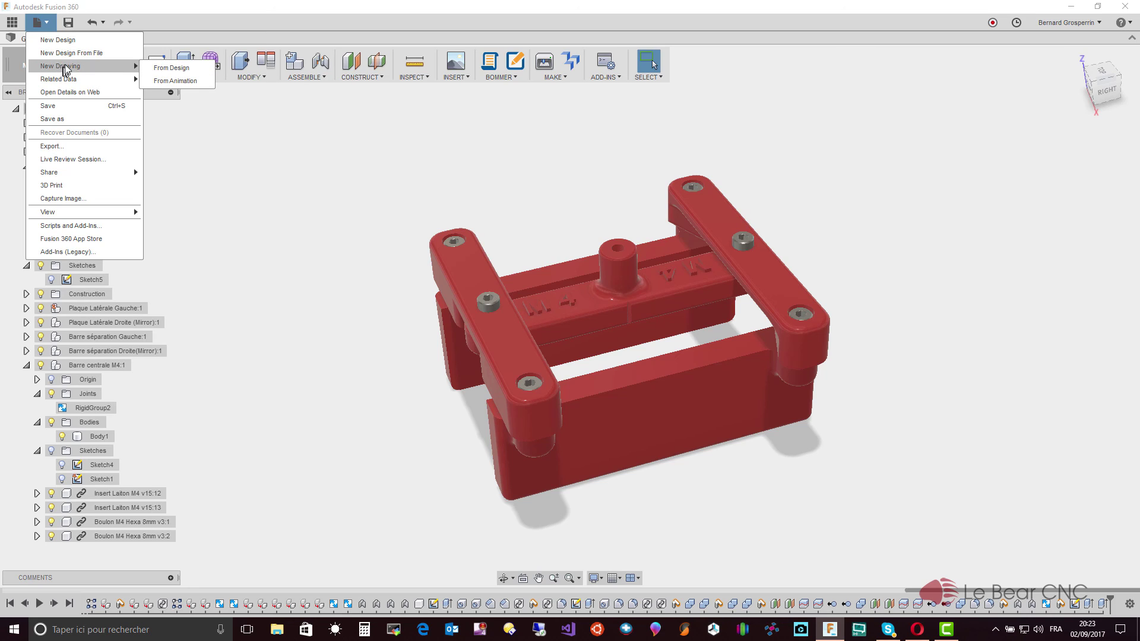
{"action": "mouse_move", "coordinate": [61, 66]}
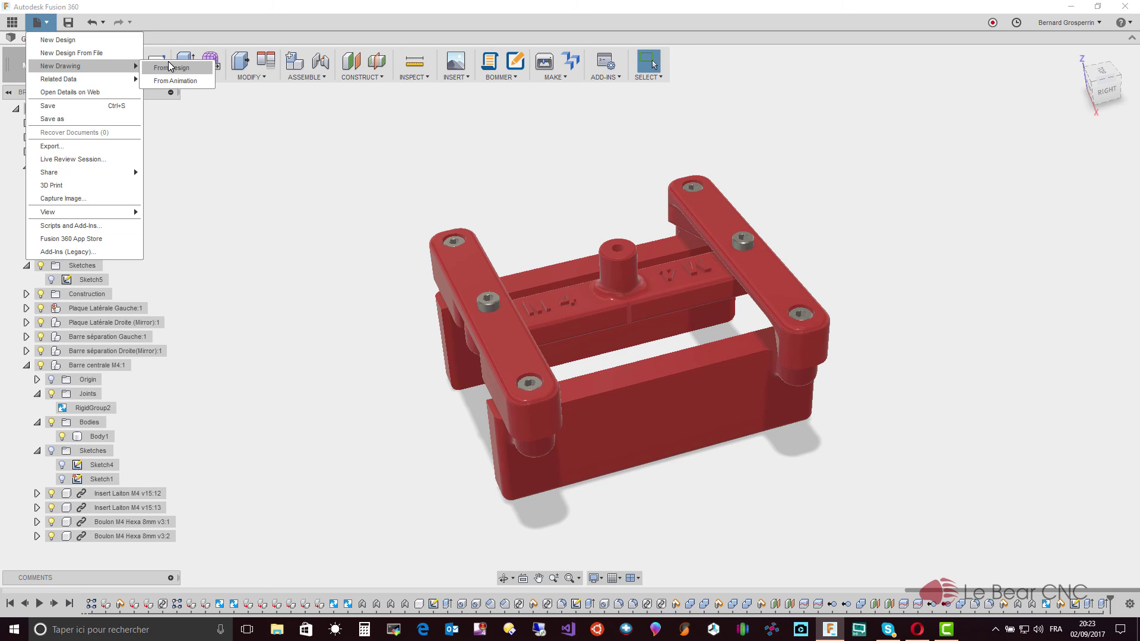
{"action": "left_click", "coordinate": [169, 67]}
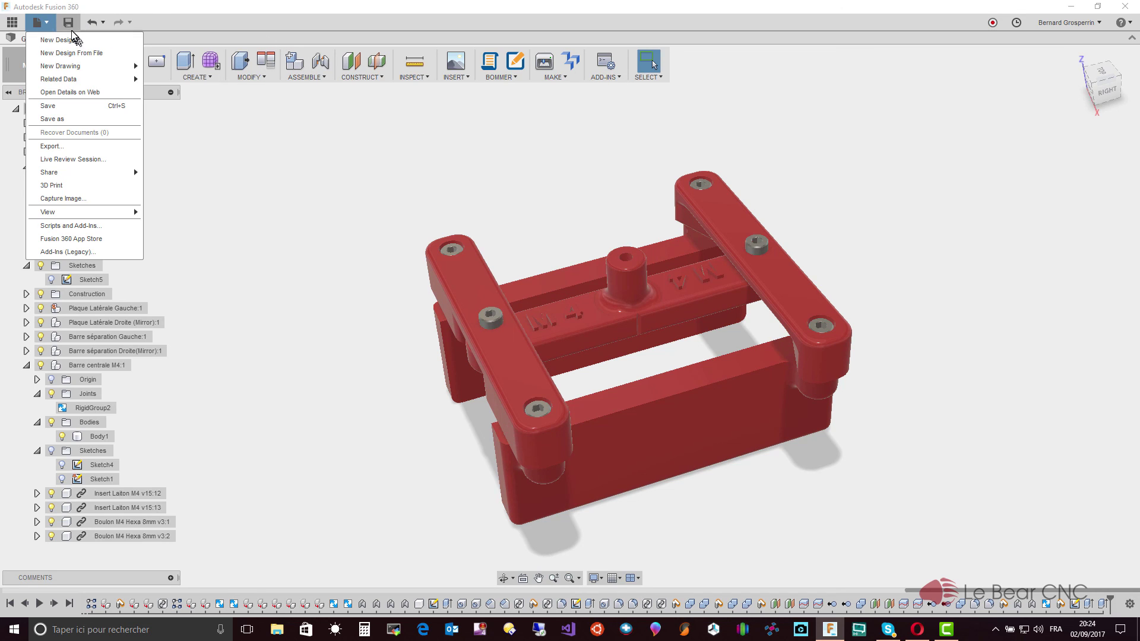
{"action": "left_click", "coordinate": [16, 68]}
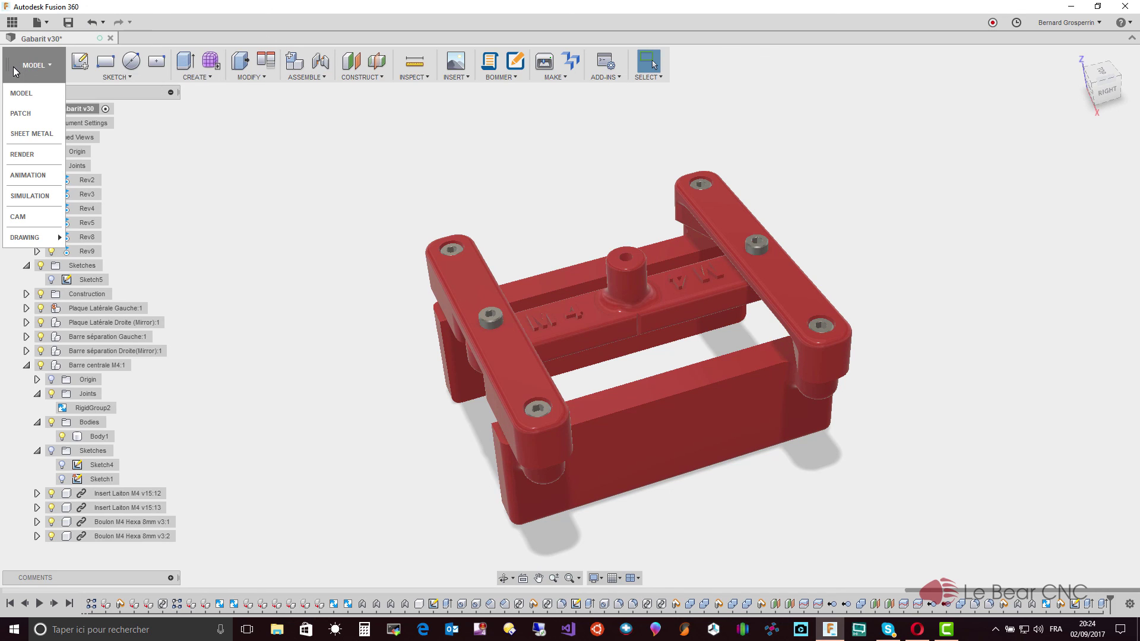
Switch to the Render workspace and open the v25 render in the Rendering Gallery
{"action": "left_click", "coordinate": [27, 156]}
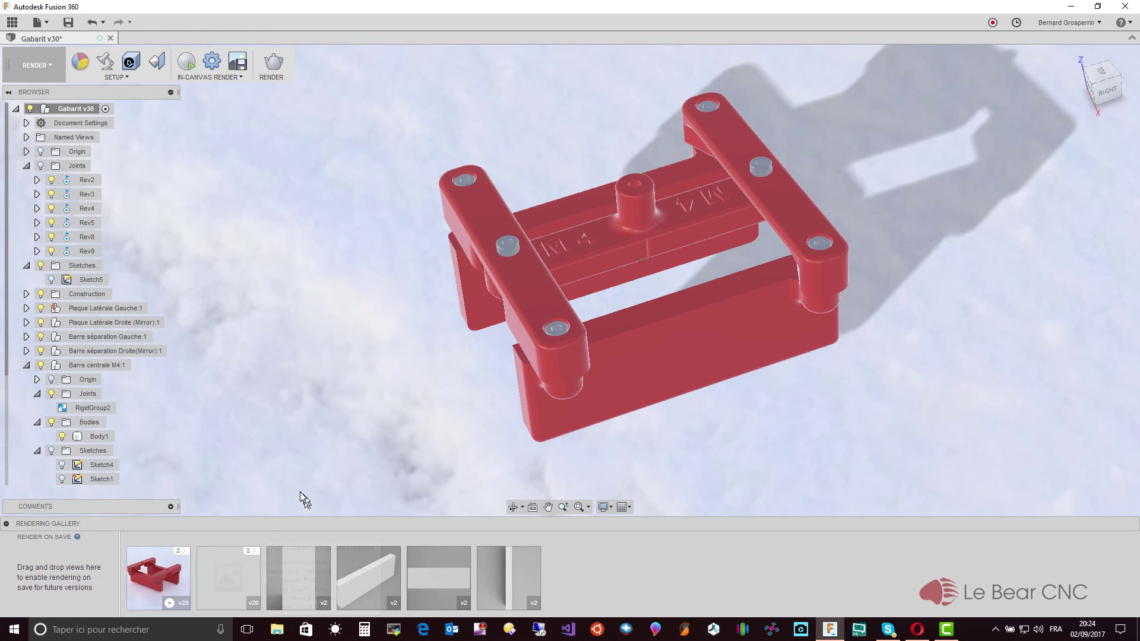
{"action": "mouse_move", "coordinate": [436, 398]}
{"action": "middle_mouse_down", "text": "shift"}
{"action": "mouse_move", "coordinate": [614, 387]}
{"action": "mouse_move", "coordinate": [624, 357]}
{"action": "mouse_move", "coordinate": [530, 373]}
{"action": "middle_mouse_up", "text": "shift"}
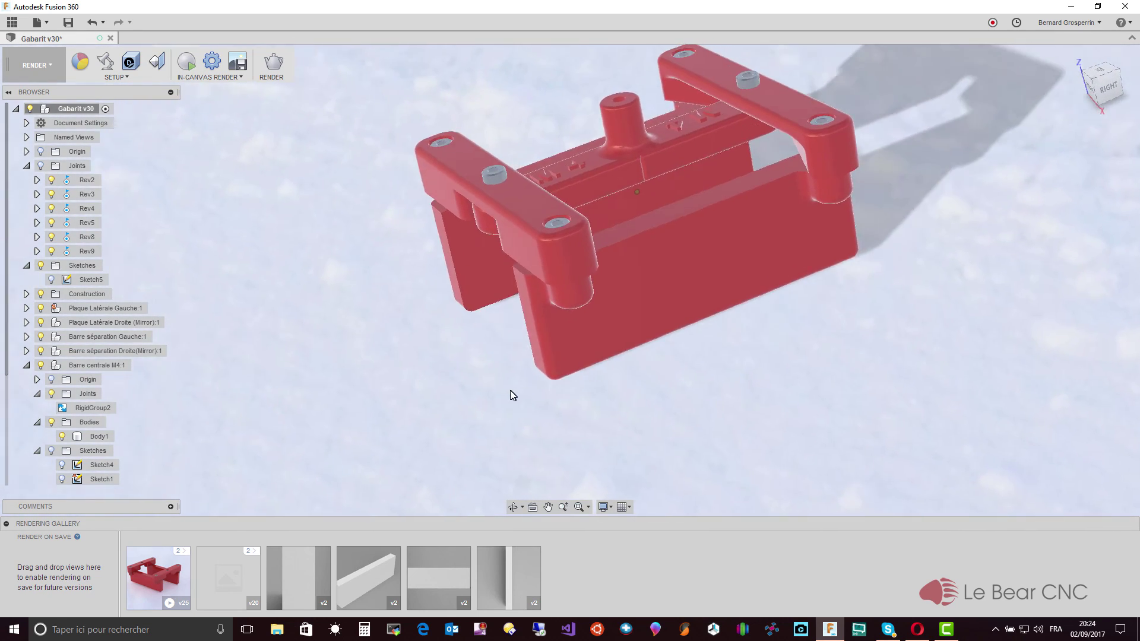
{"action": "mouse_move", "coordinate": [159, 577]}
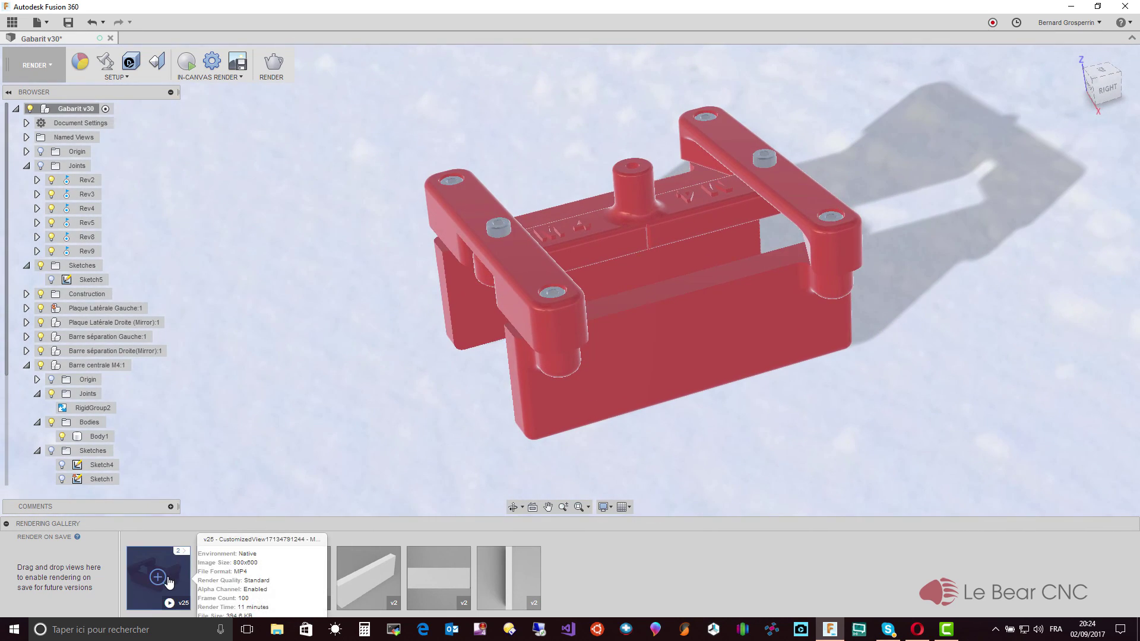
{"action": "left_click", "coordinate": [168, 579]}
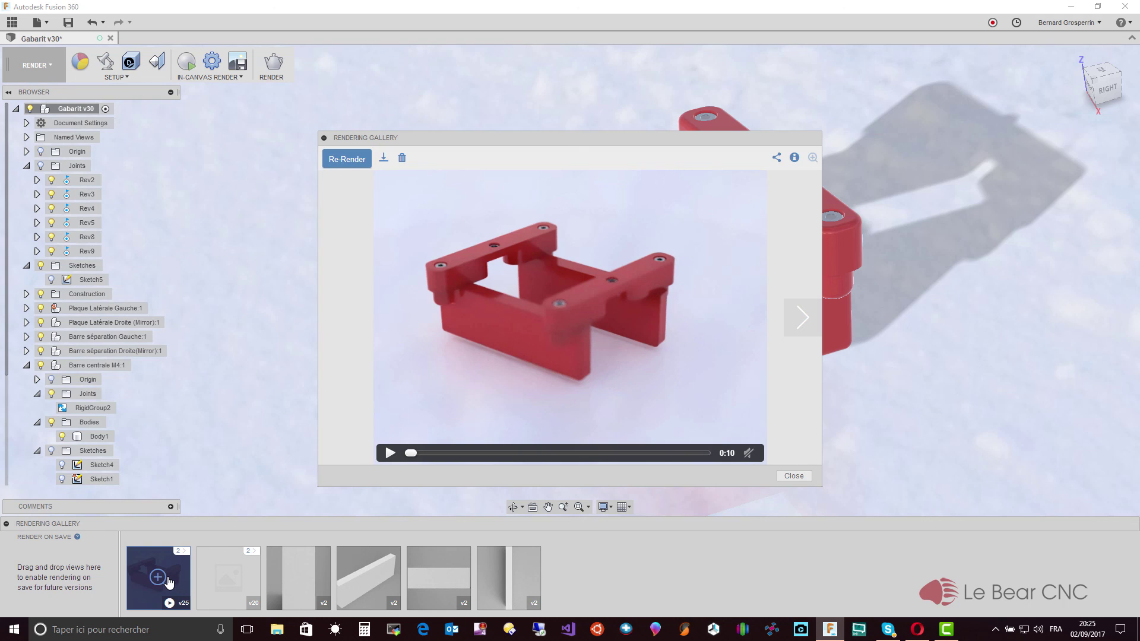
Play the v25 render video, close the gallery, and return to the Model workspace
{"action": "left_click", "coordinate": [390, 453]}
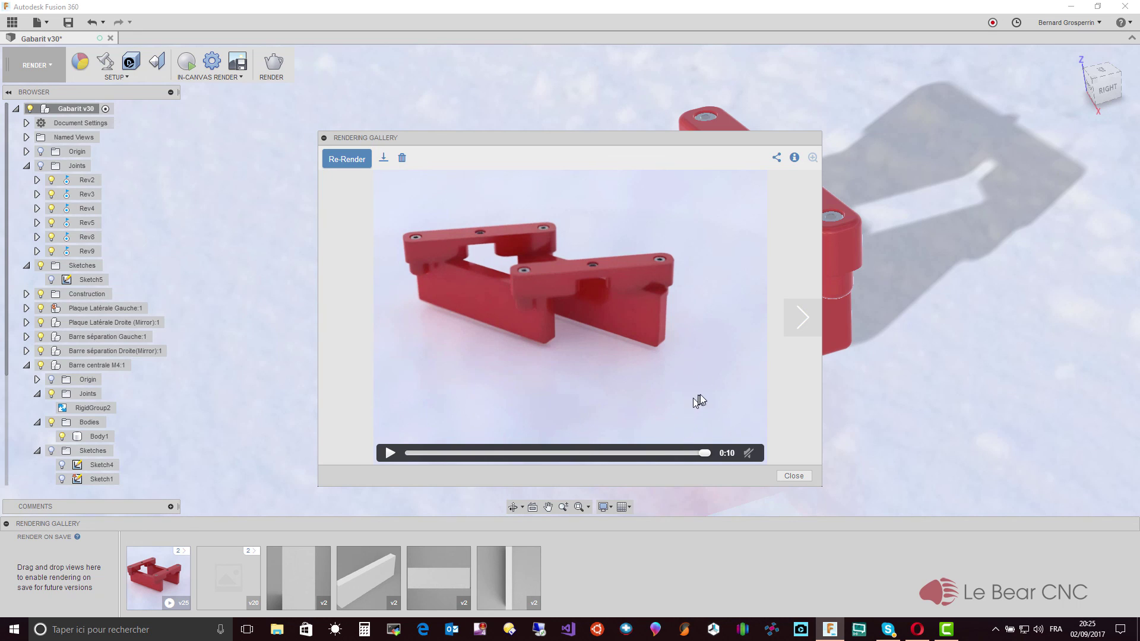
{"action": "left_click", "coordinate": [795, 476]}
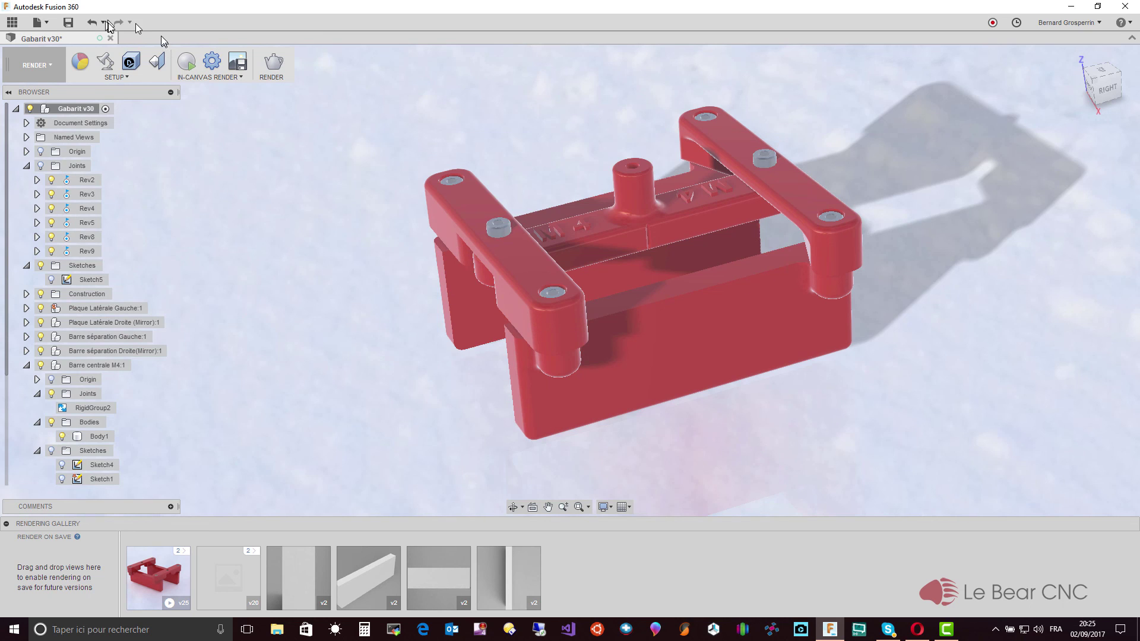
{"action": "left_click", "coordinate": [54, 66]}
{"action": "left_click", "coordinate": [33, 96]}
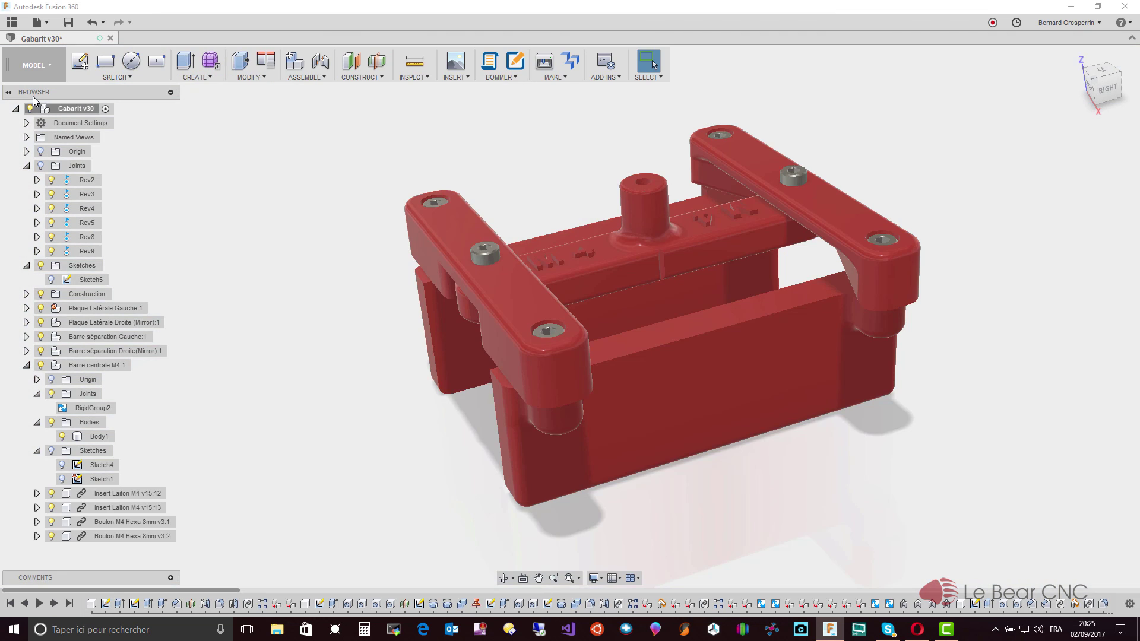